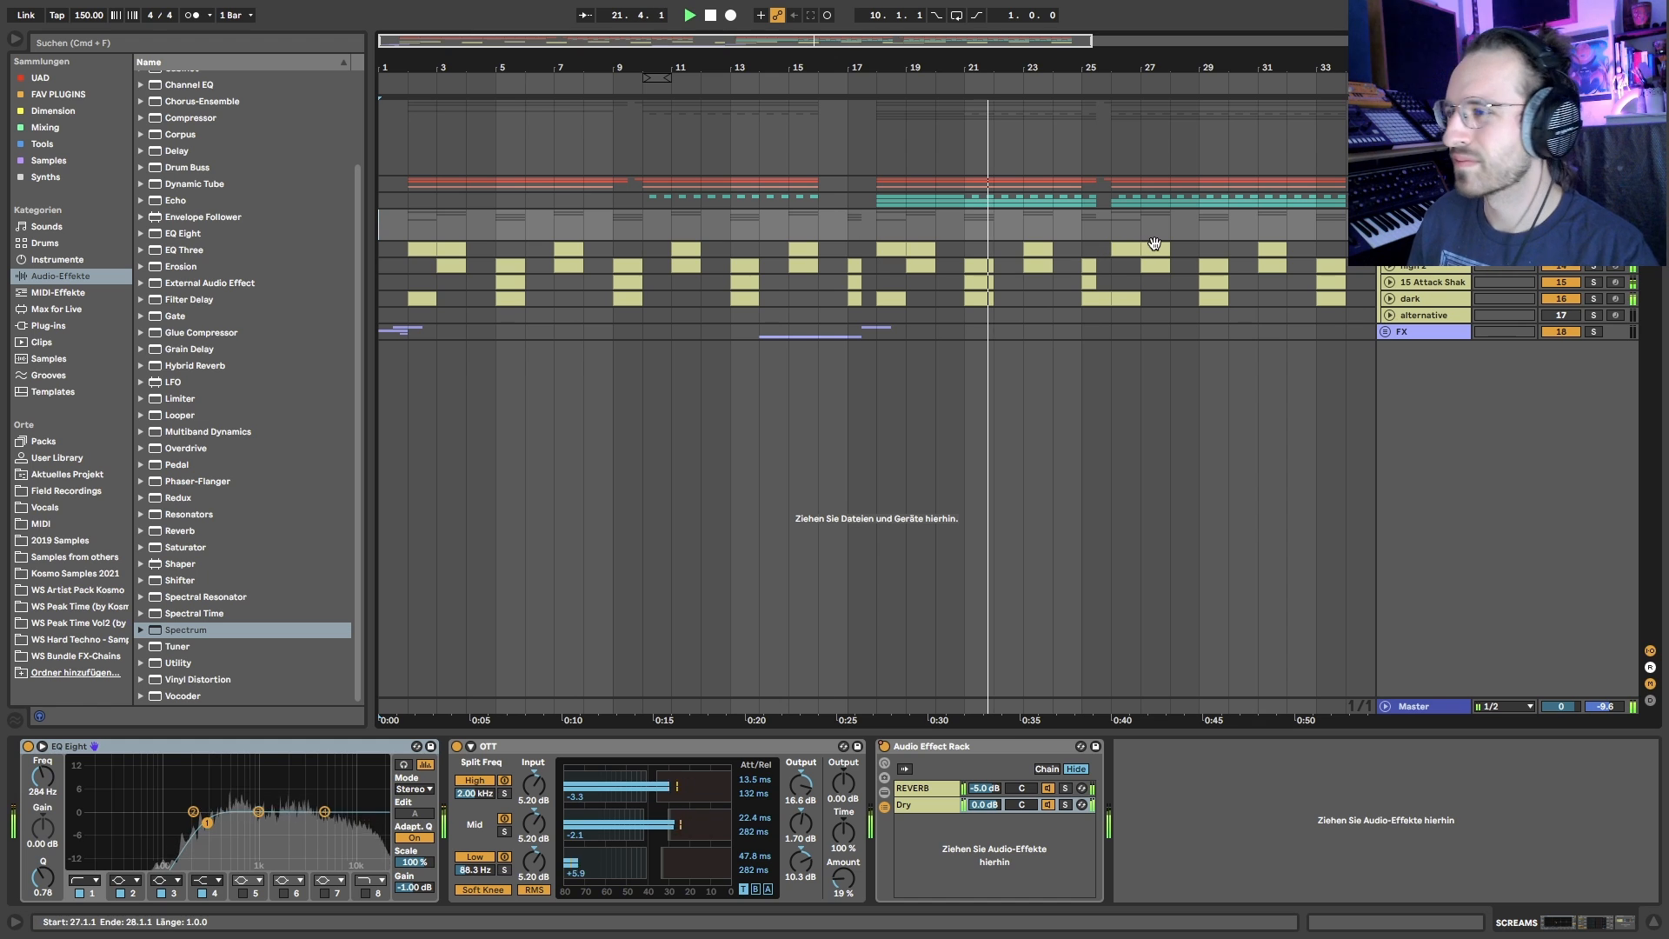
- Stop the arrangement playback and unfold the high 1, high 2 and dark tracks to show their clip contents
{"action": "left_click", "coordinate": [1155, 244]}
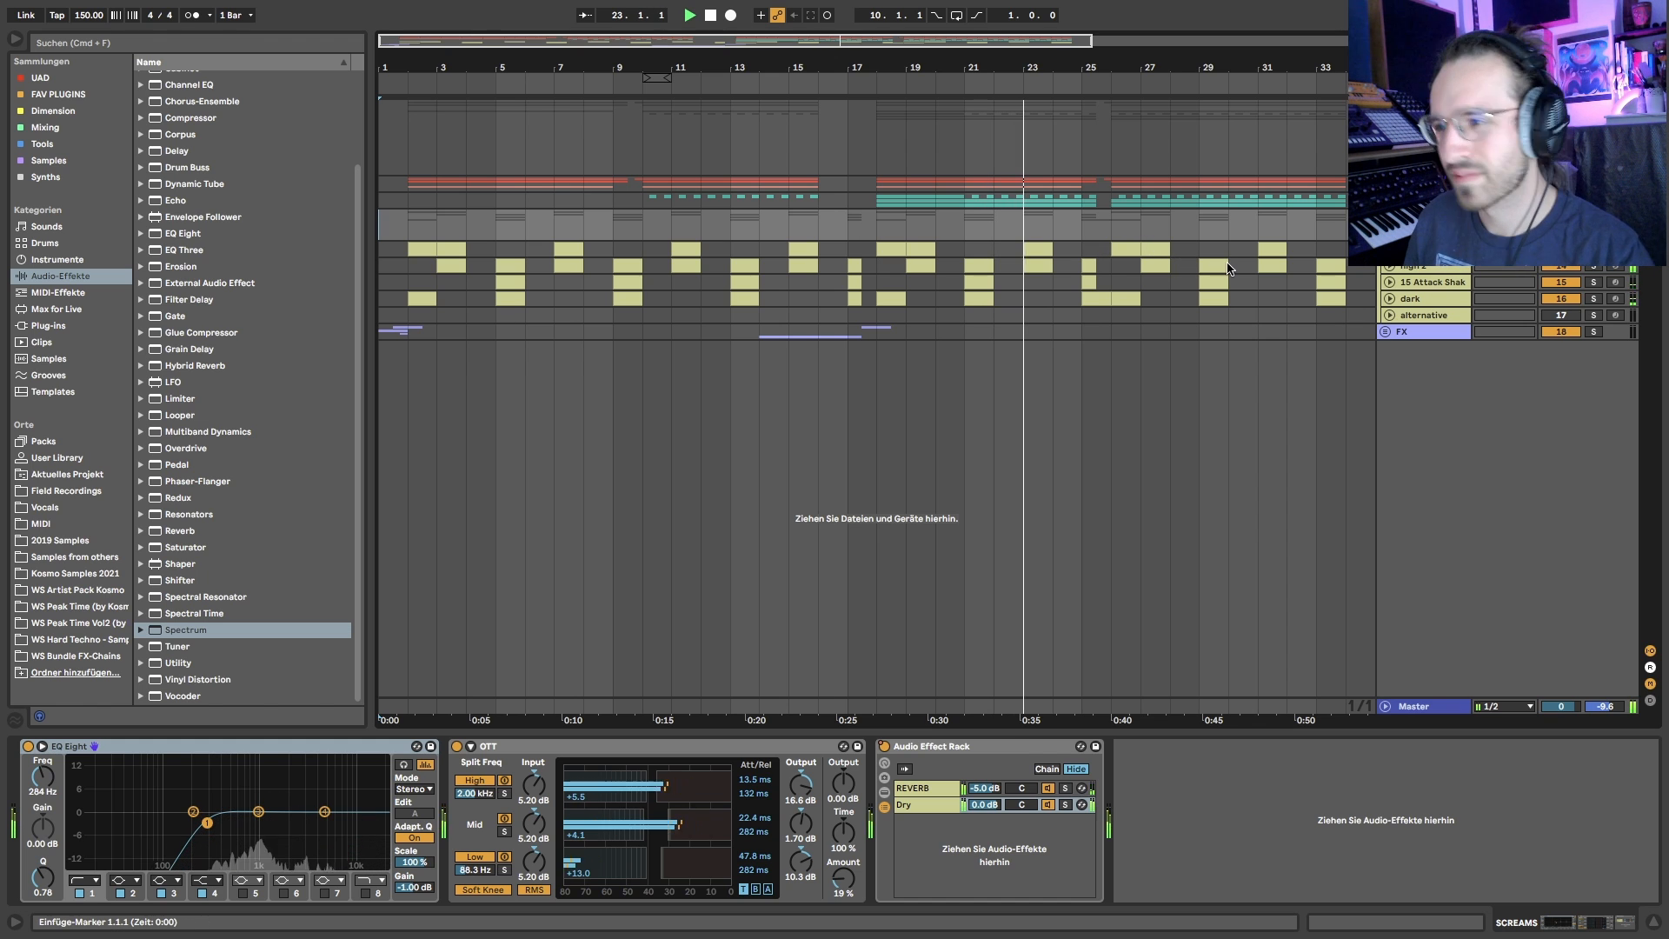
{"action": "key", "text": "space"}
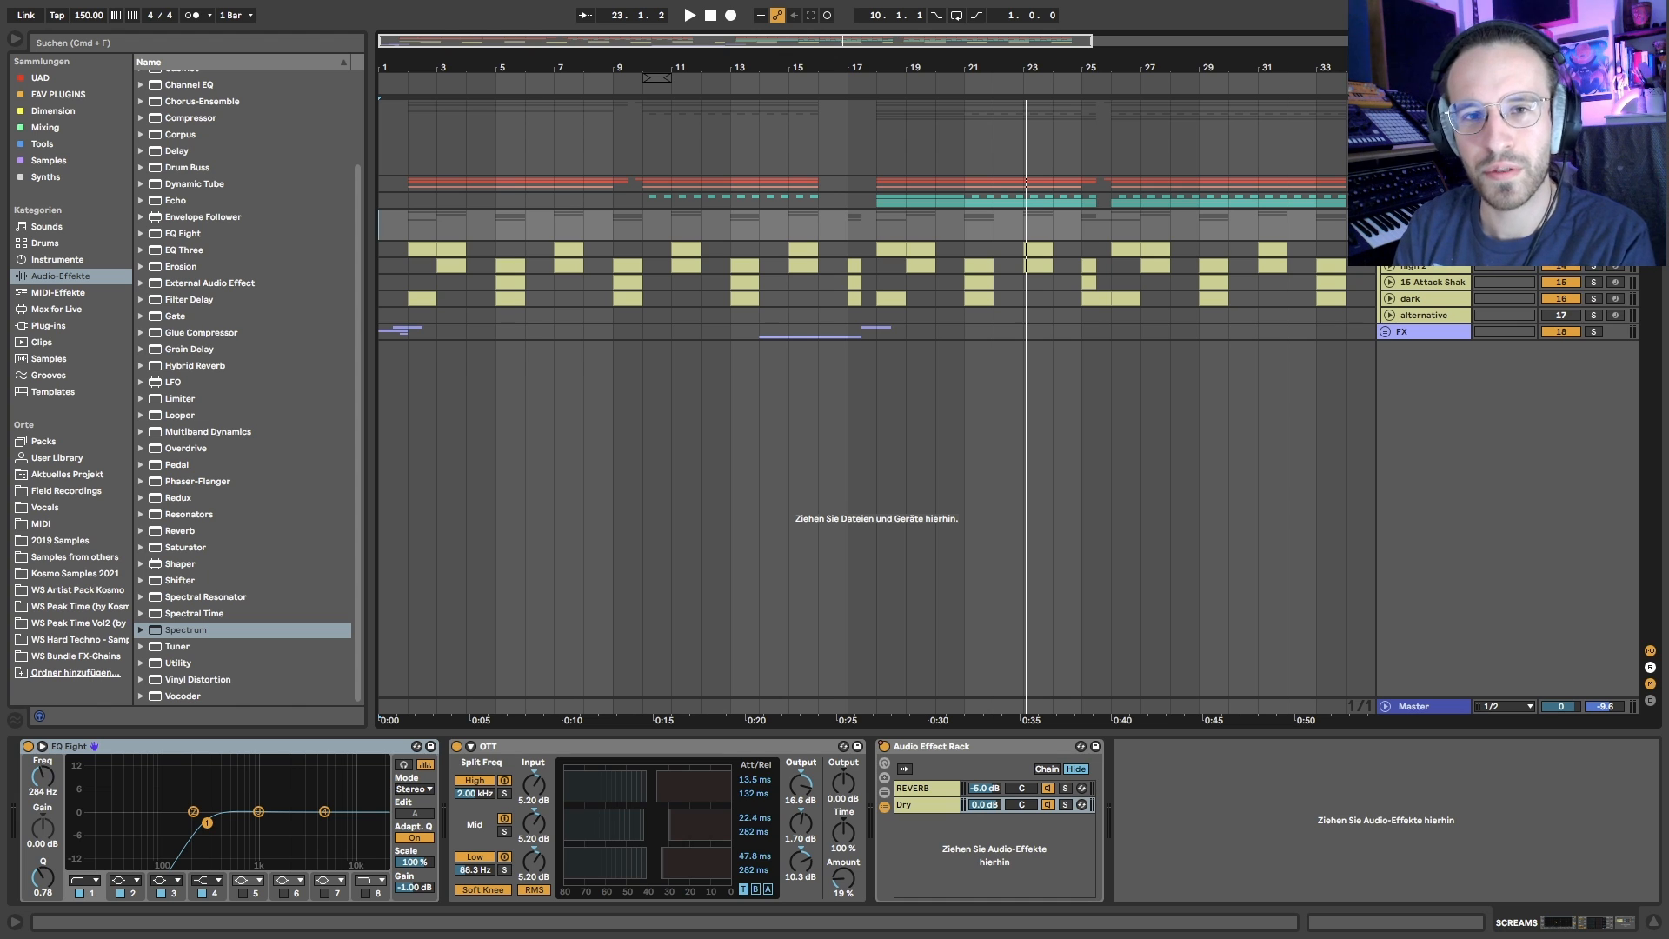
{"action": "left_click", "coordinate": [1390, 249]}
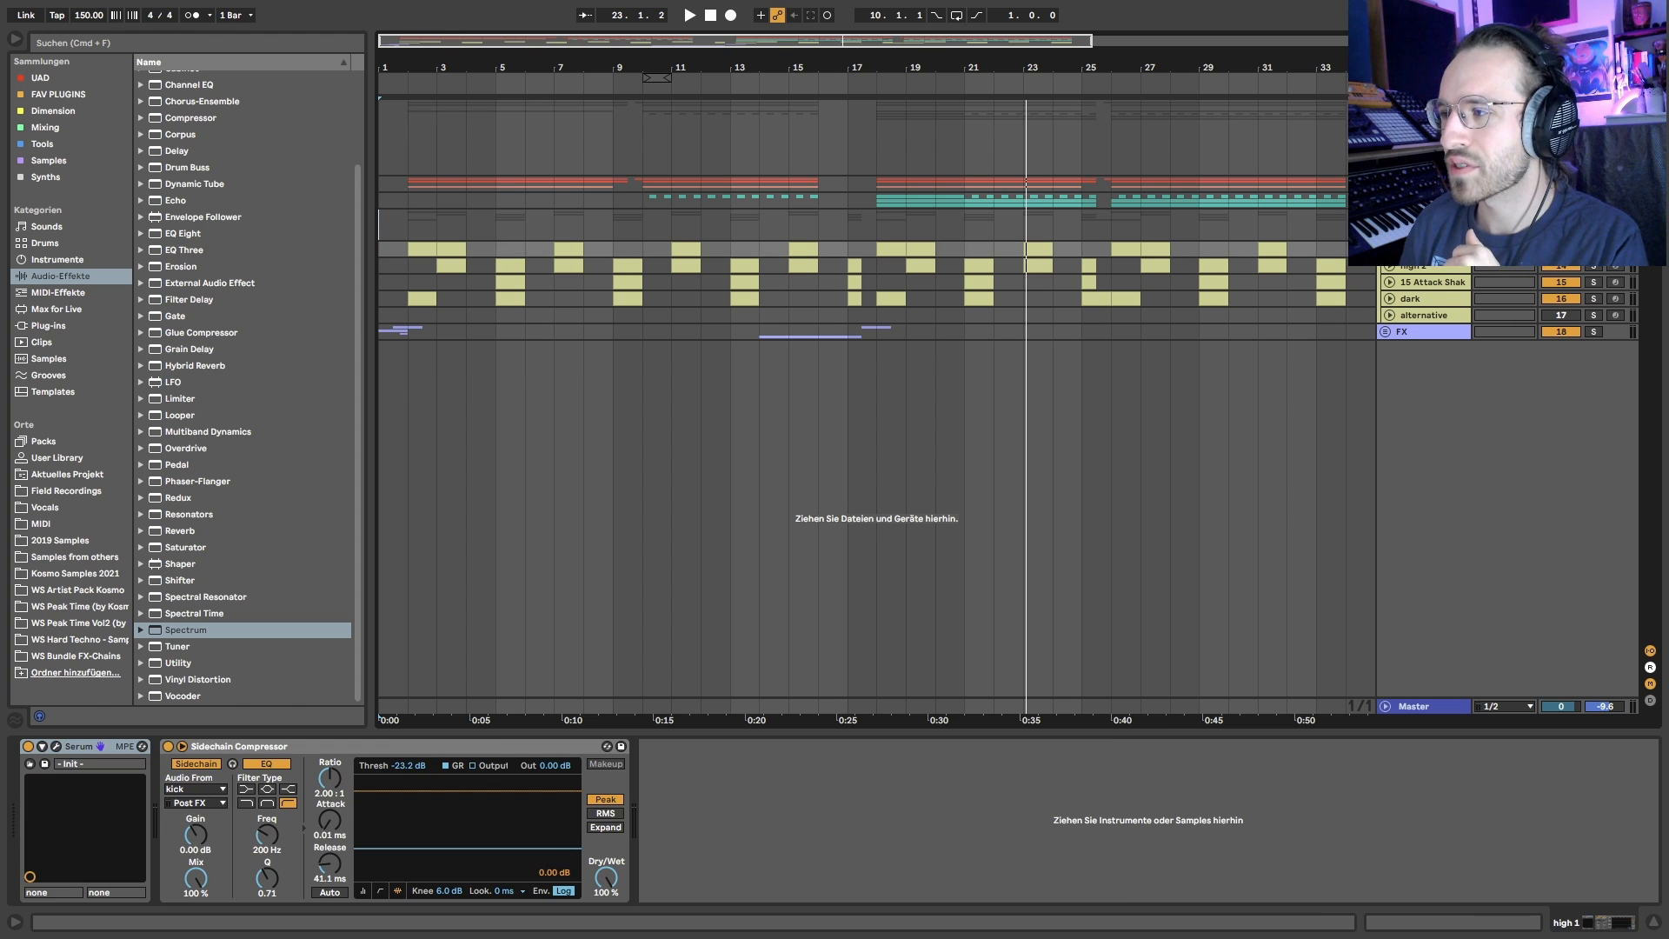
{"action": "left_click", "coordinate": [1389, 325]}
{"action": "left_click", "coordinate": [1389, 419]}
{"action": "left_click", "coordinate": [1391, 403]}
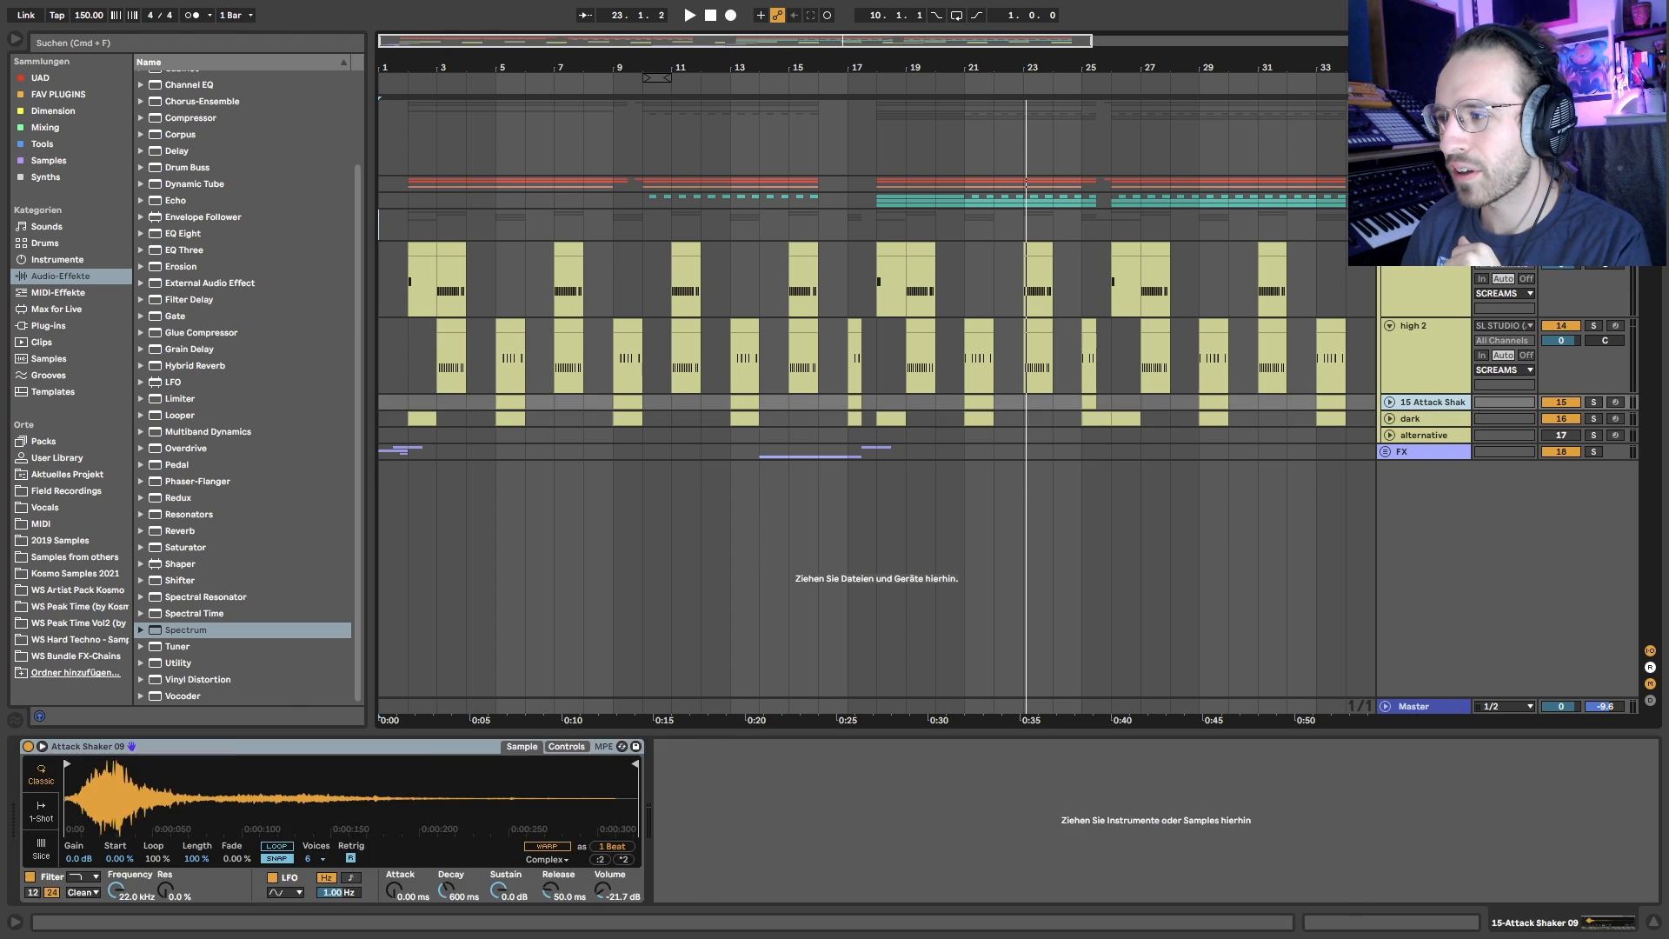
{"action": "left_click", "coordinate": [1389, 419]}
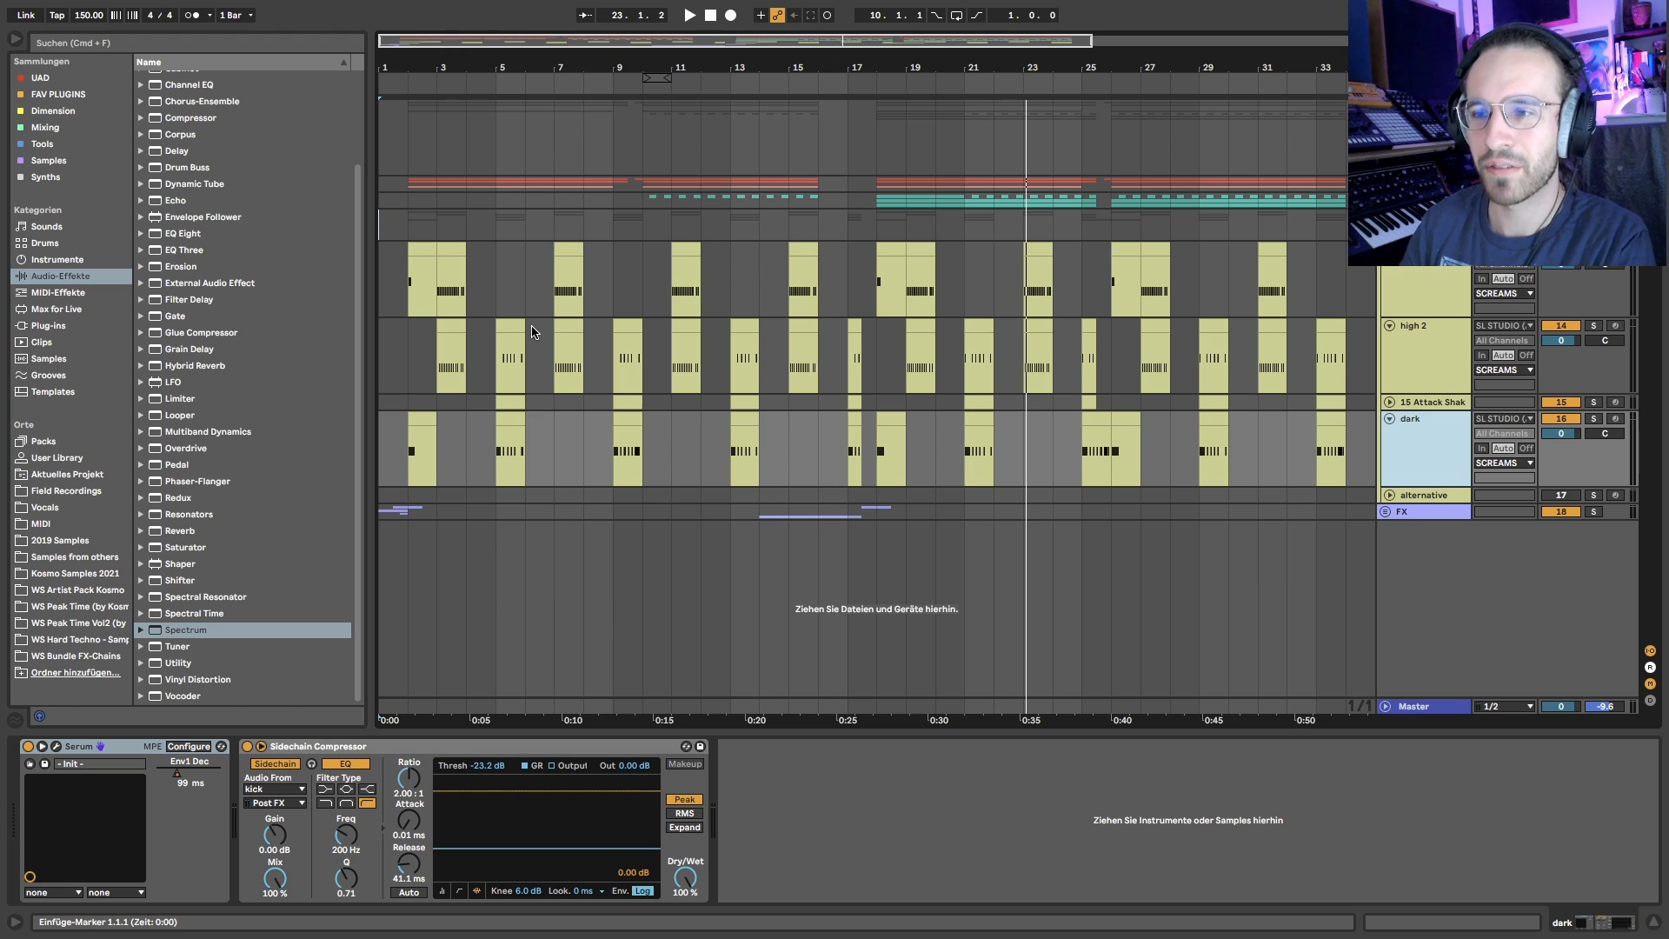
- Go through the tracks in the SCREAMS group and solo the high 1 track
{"action": "left_click", "coordinate": [1446, 275]}
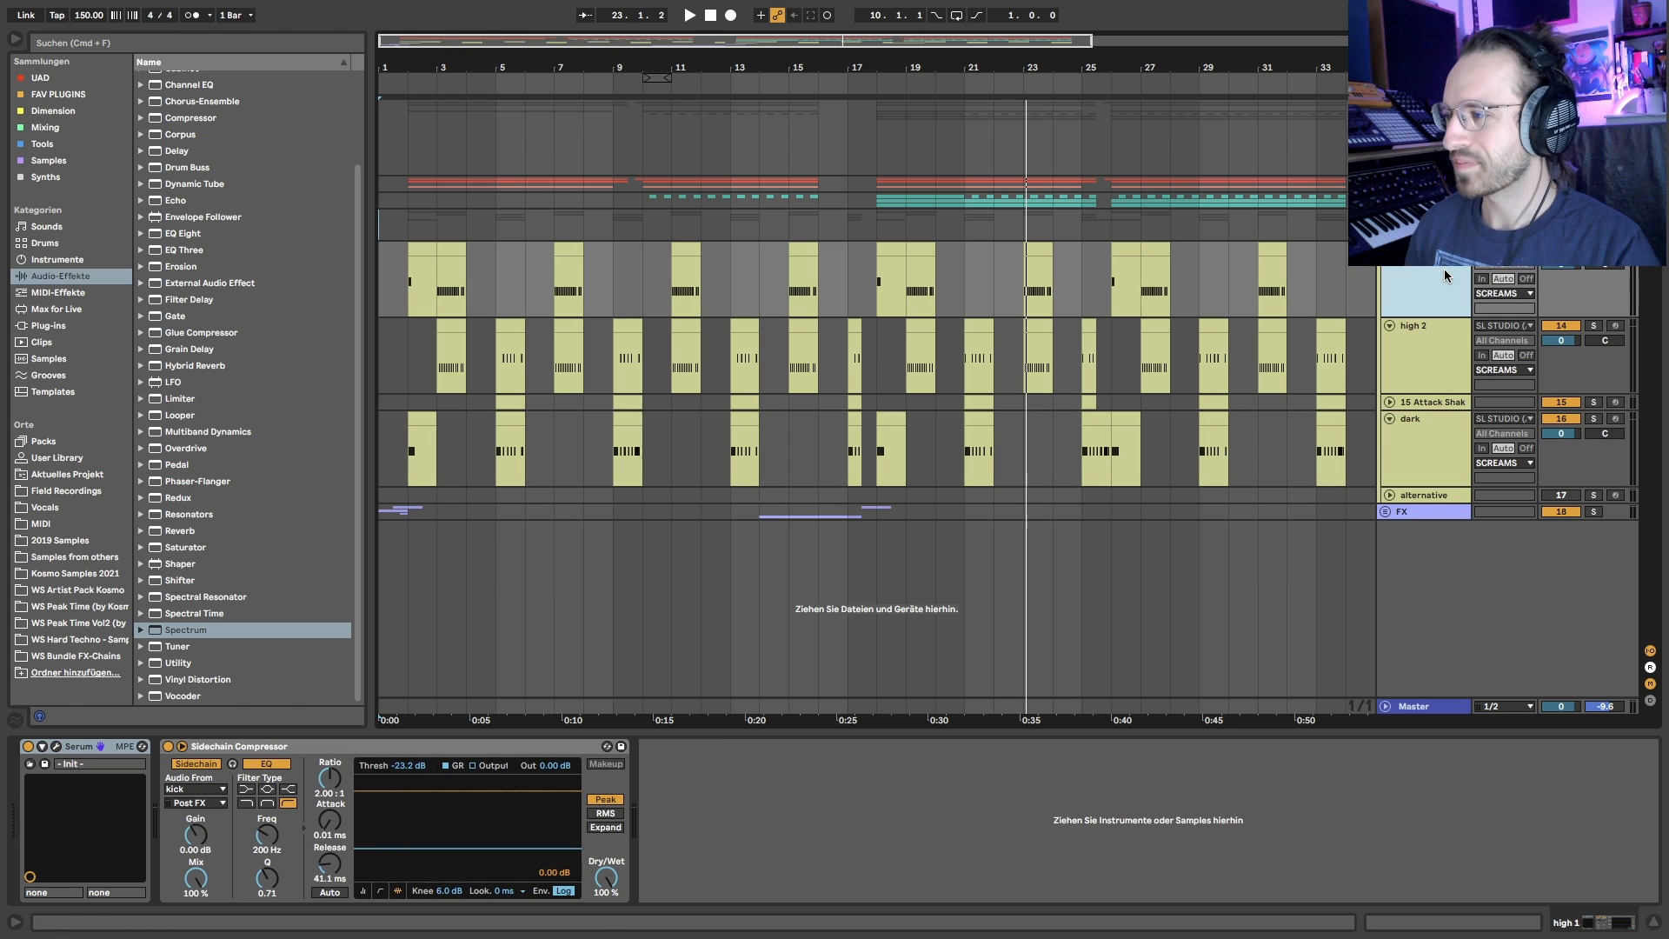
{"action": "key", "text": "Down"}
{"action": "key", "text": "Up"}
{"action": "key", "text": "Down"}
{"action": "key", "text": "Down"}
{"action": "key", "text": "Up"}
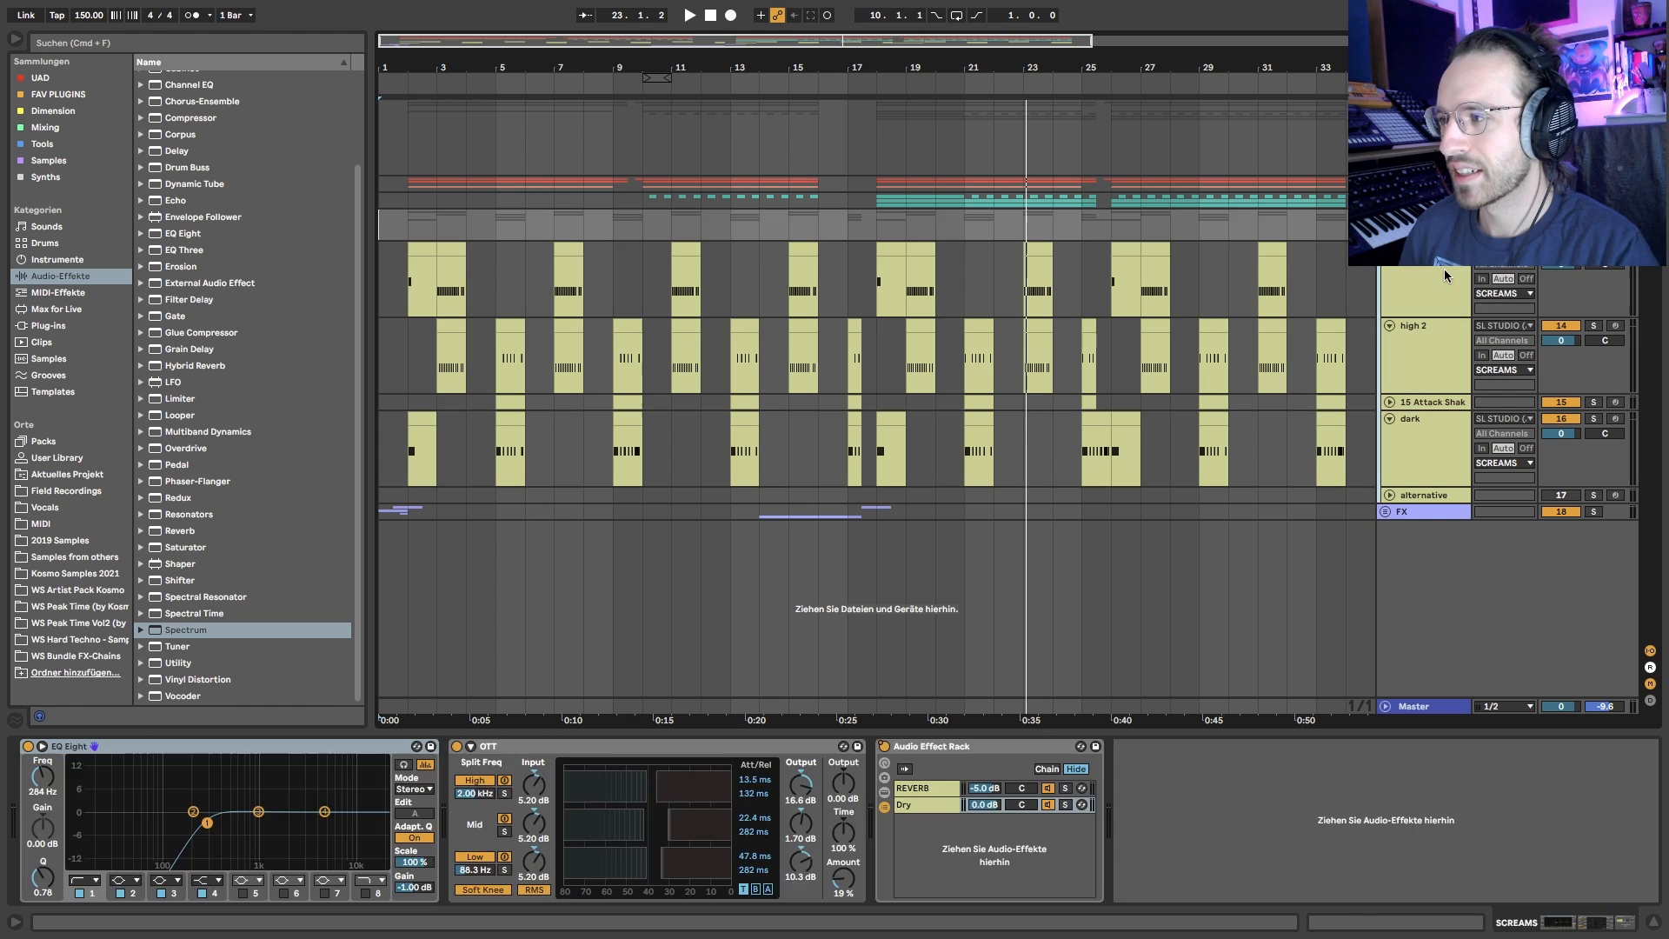
{"action": "key", "text": "Up"}
{"action": "key", "text": "Down"}
{"action": "key", "text": "Down"}
{"action": "key", "text": "Down"}
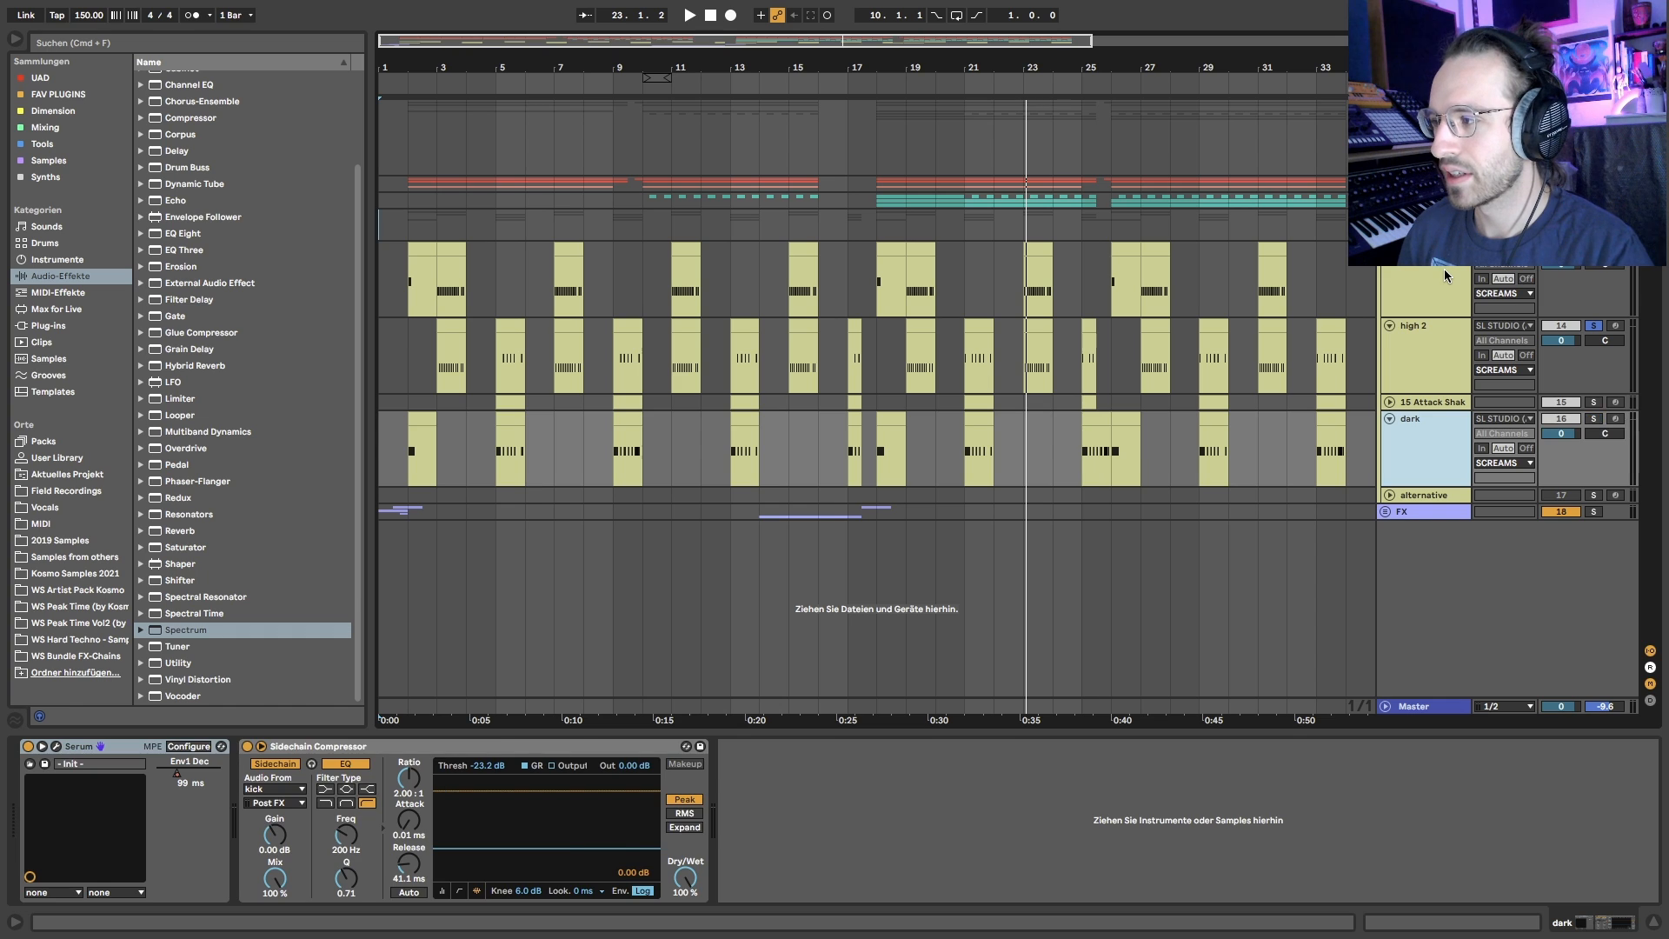
{"action": "key", "text": "Up"}
{"action": "key", "text": "Up"}
{"action": "key", "text": "Up"}
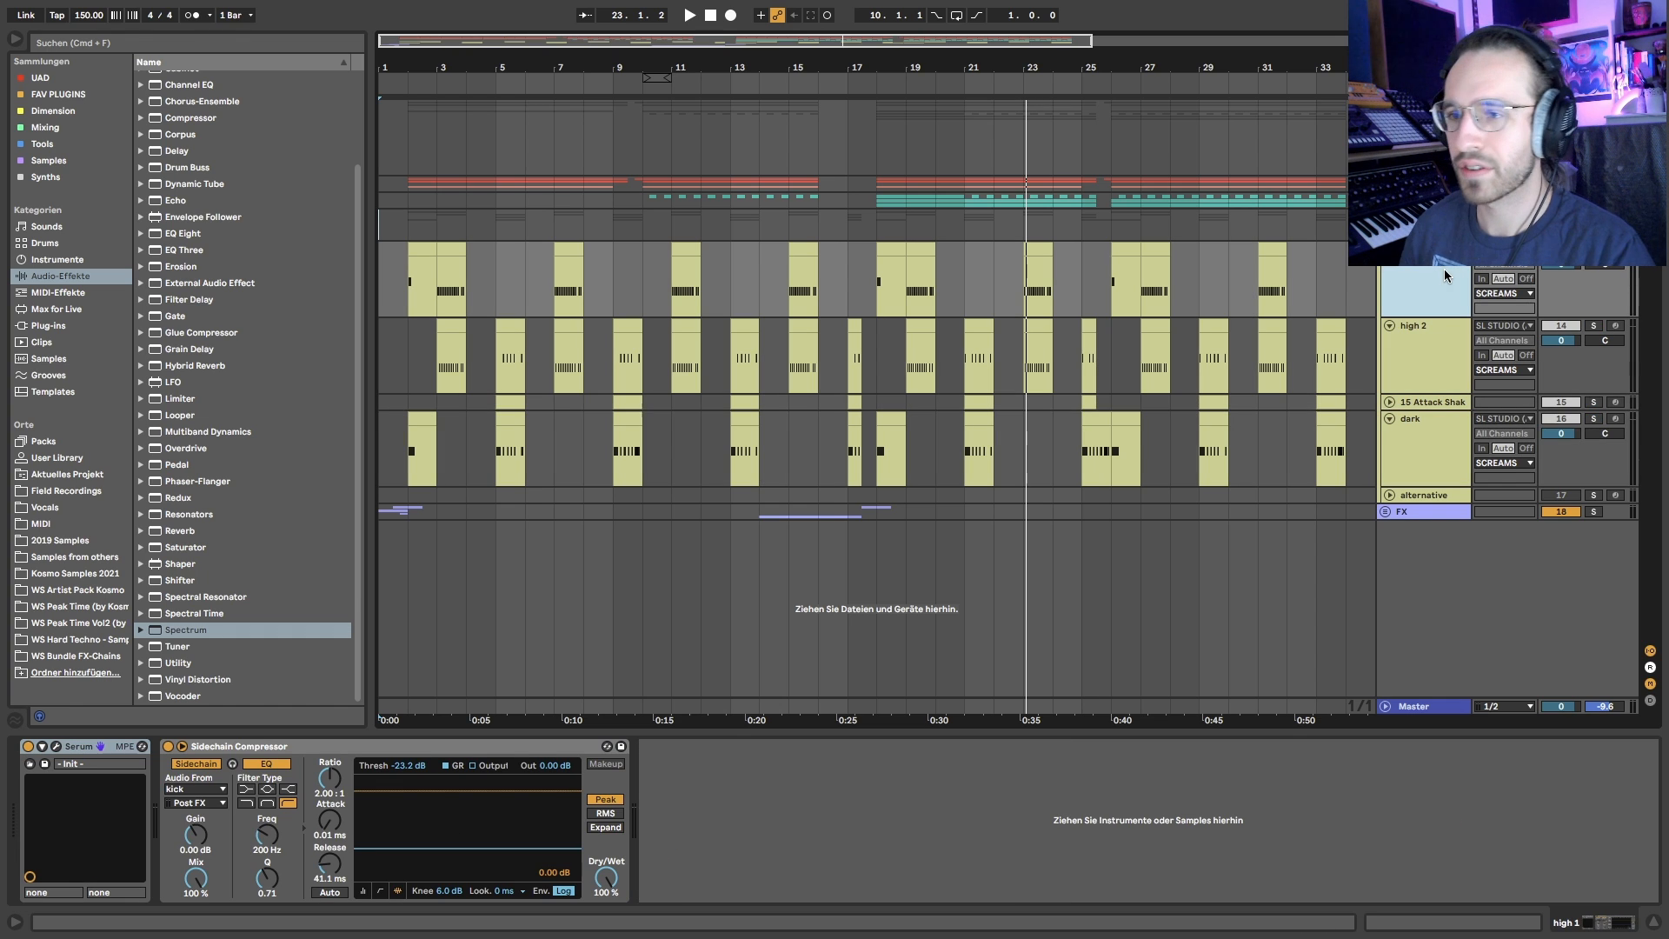
- Listen to the soloed high 1 track from bar 2, and again from its clip at bar 7
{"action": "left_click", "coordinate": [420, 245]}
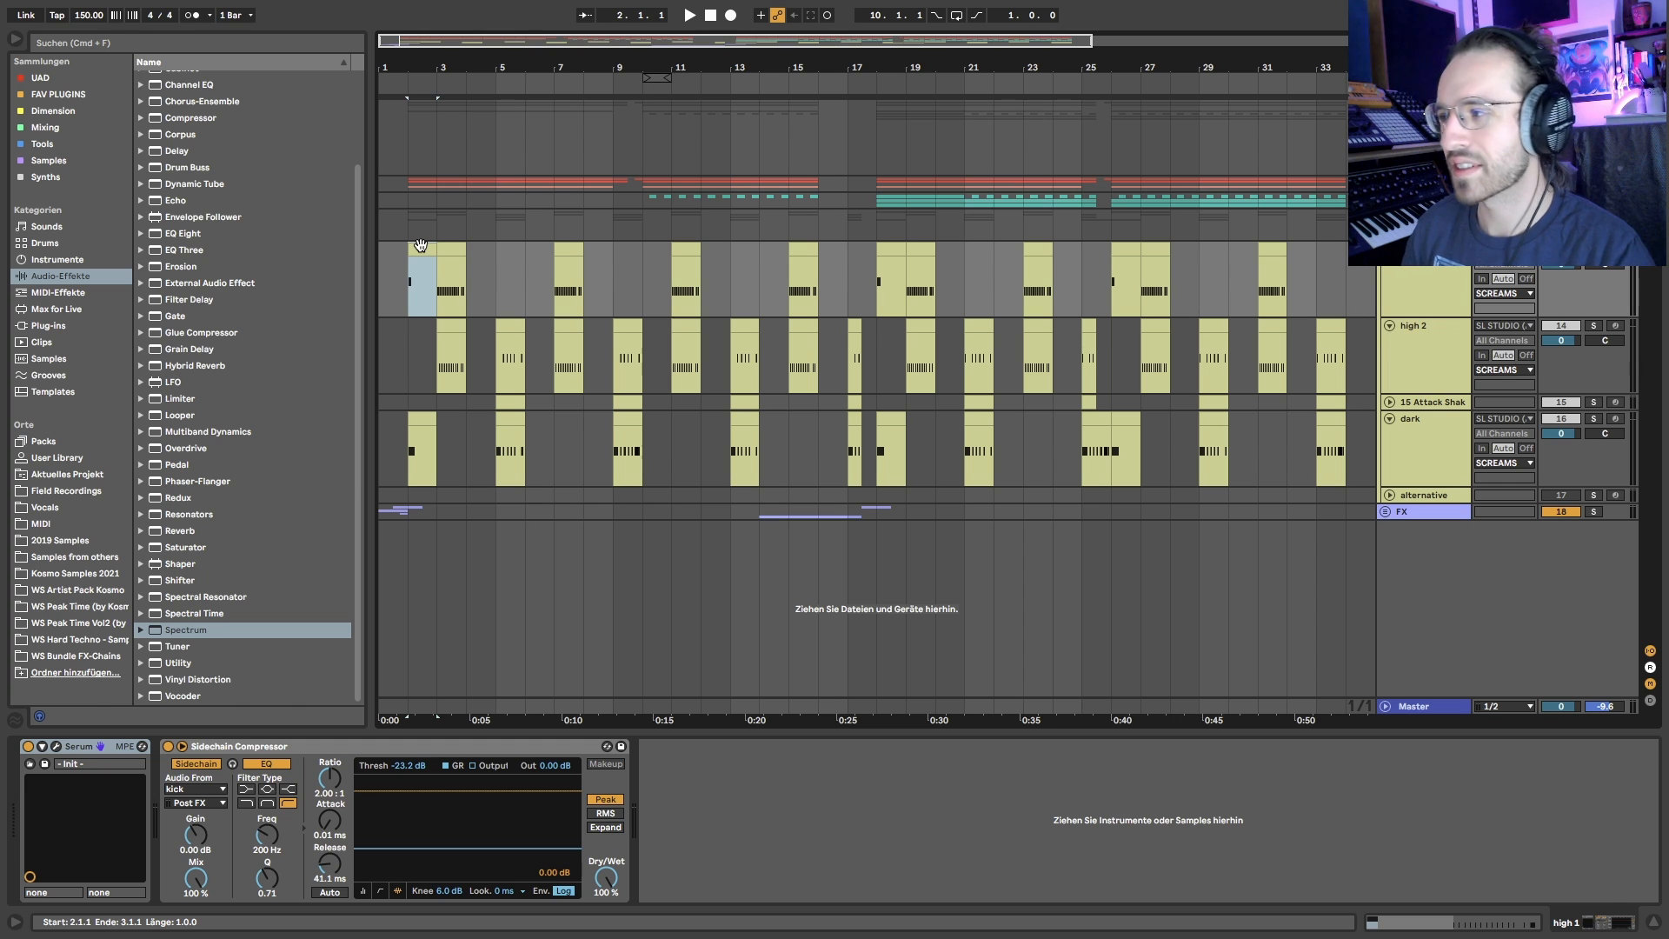
{"action": "key", "text": "space"}
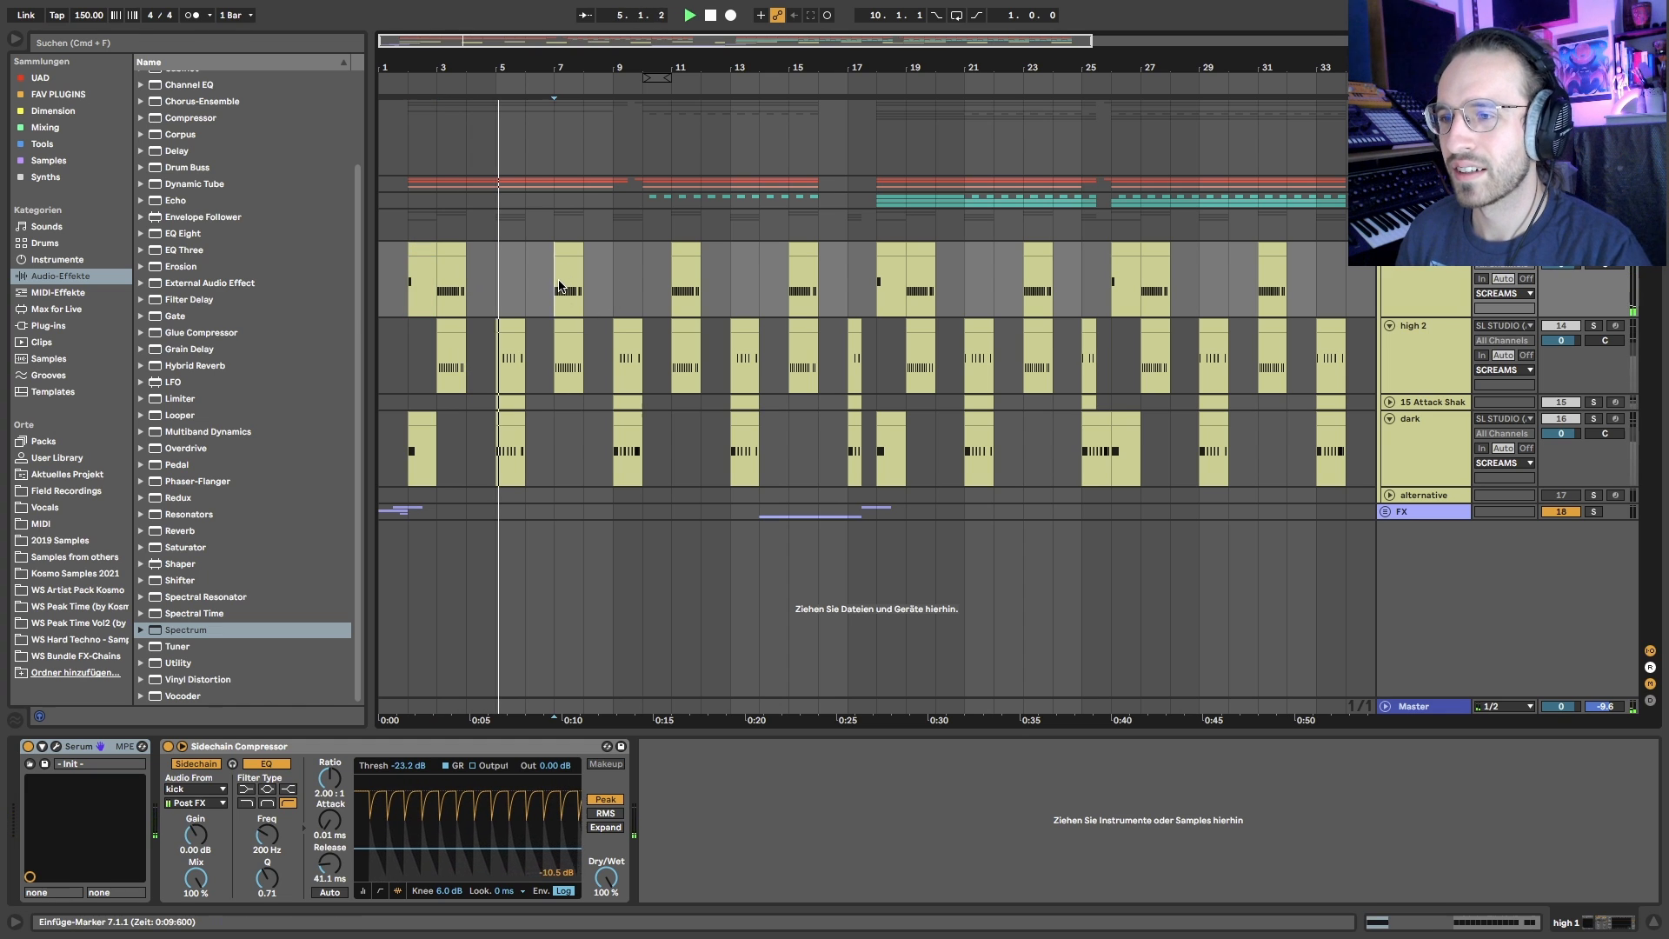
{"action": "left_click", "coordinate": [563, 278]}
{"action": "key", "text": "space"}
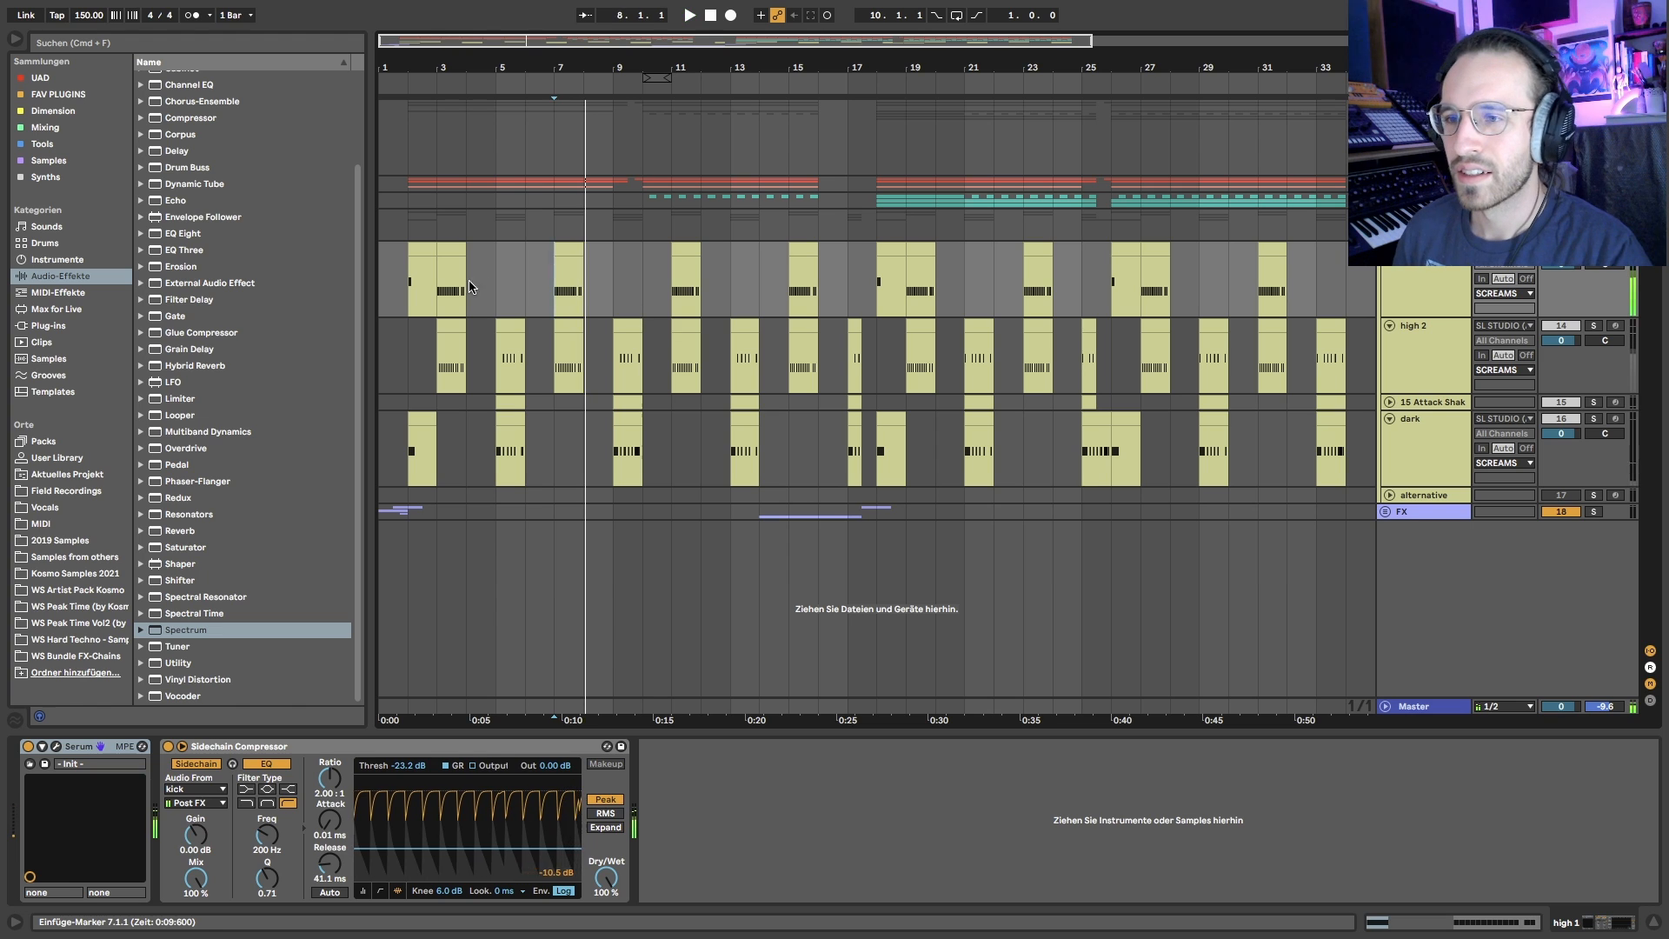
- Add high 2 to the solo and play both high tracks together from bar 3
{"action": "mouse_move", "coordinate": [437, 279]}
{"action": "left_mouse_down"}
{"action": "mouse_move", "coordinate": [845, 278]}
{"action": "mouse_move", "coordinate": [439, 278]}
{"action": "left_mouse_up"}
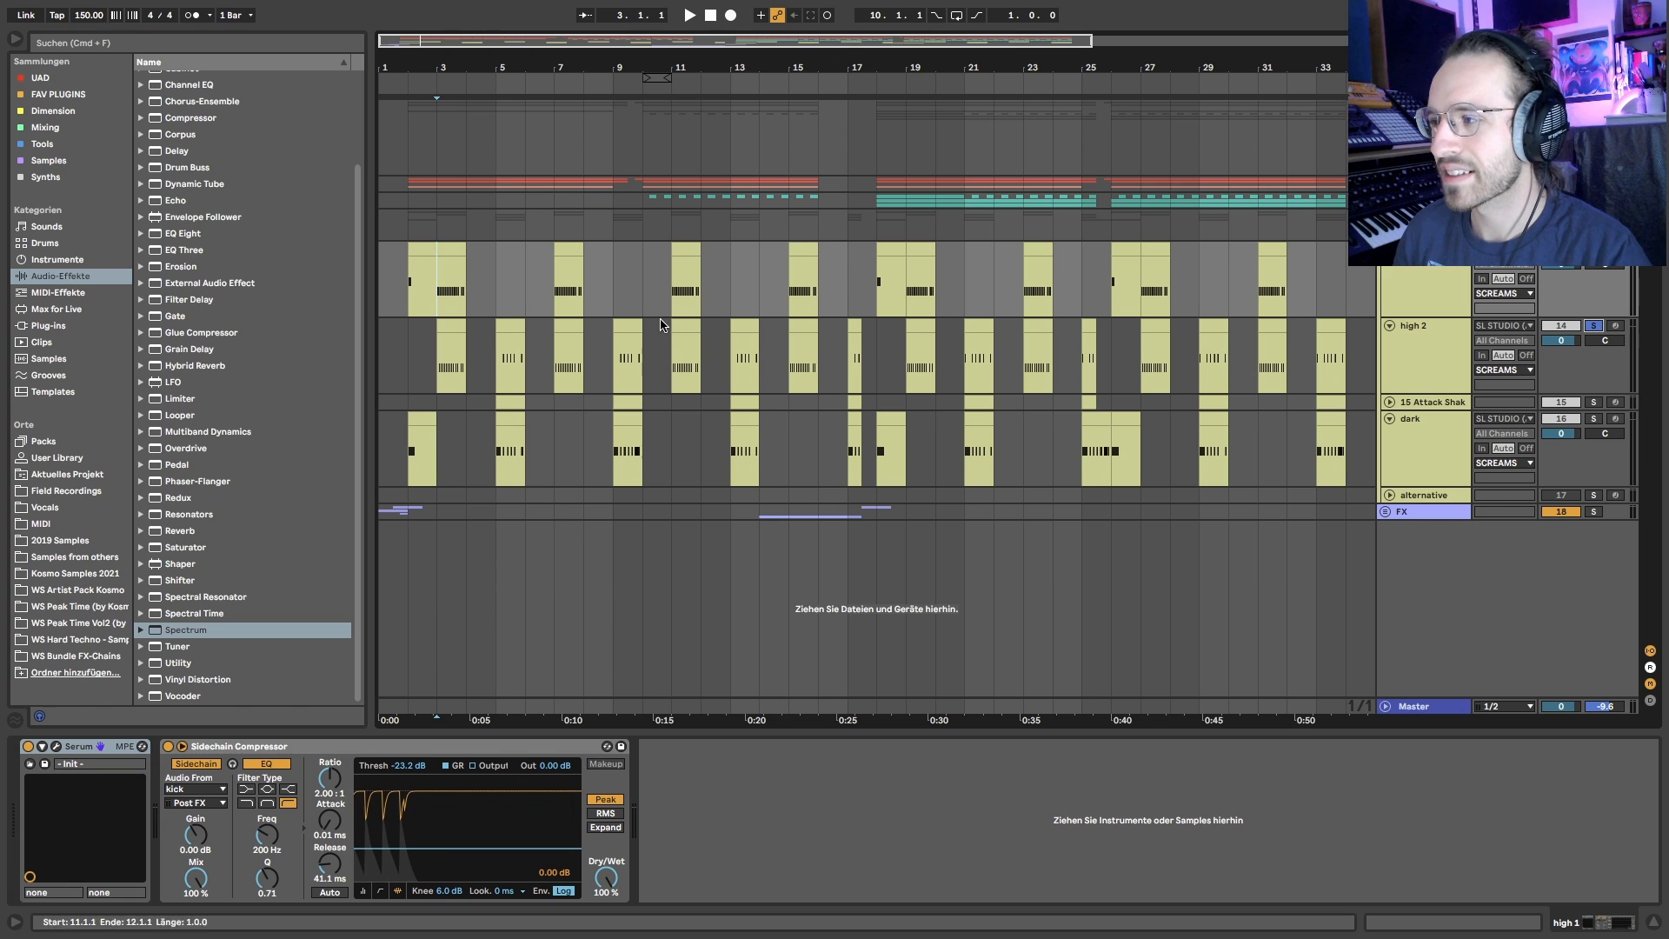
{"action": "left_click", "coordinate": [447, 321]}
{"action": "key", "text": "space"}
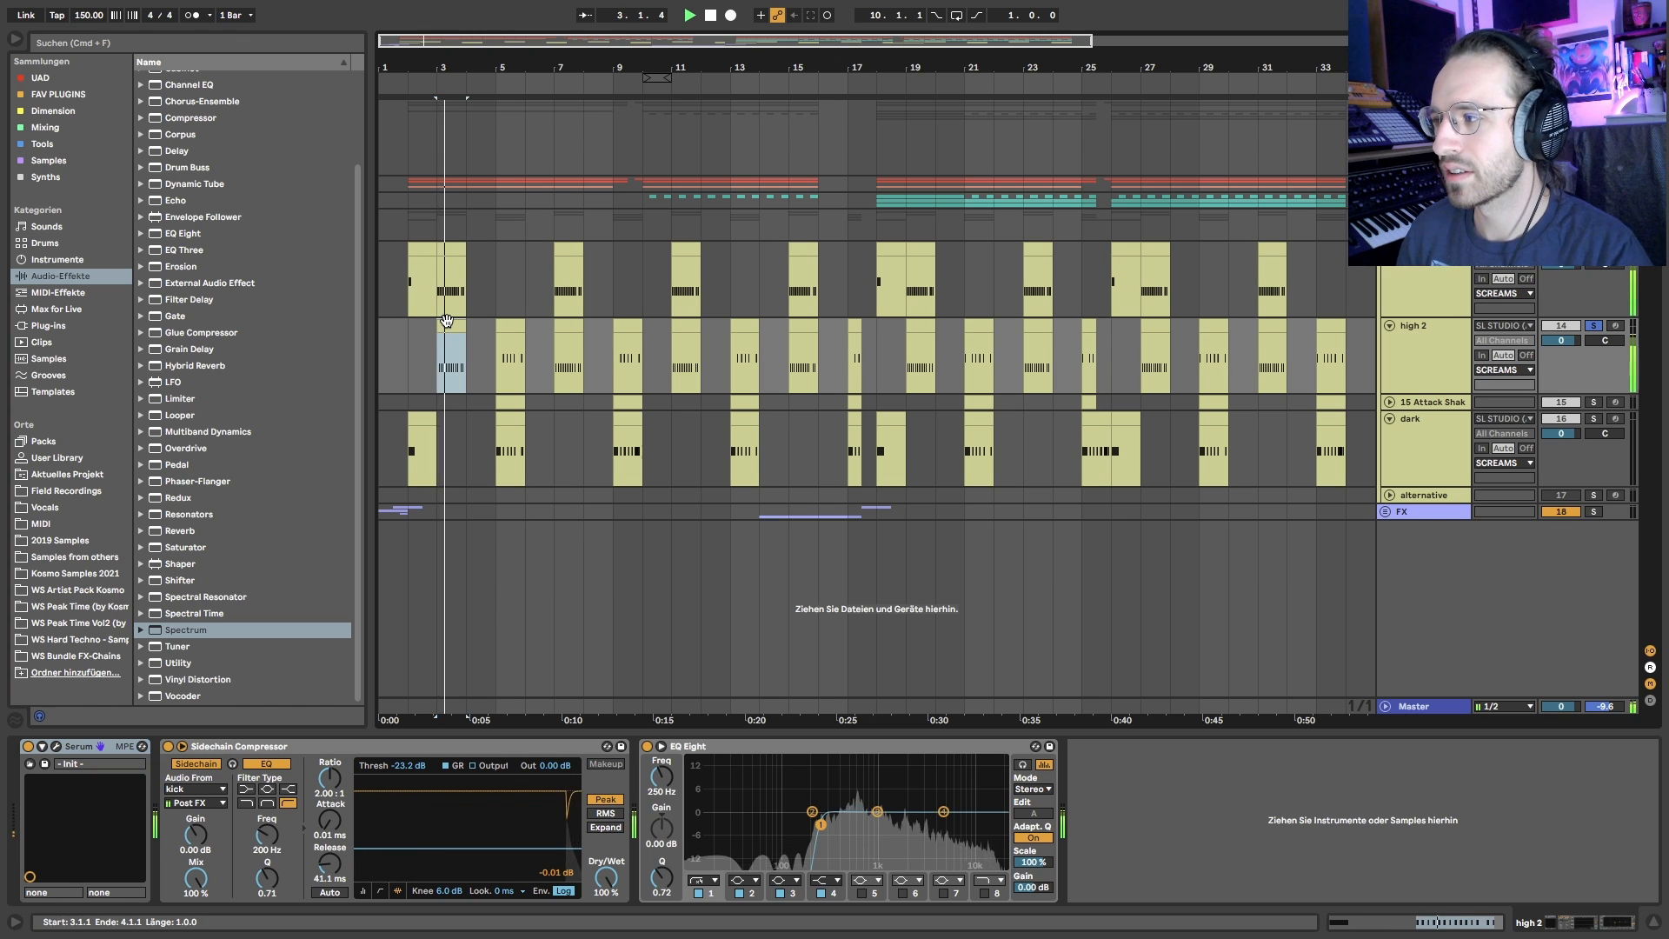
{"action": "key", "text": "space"}
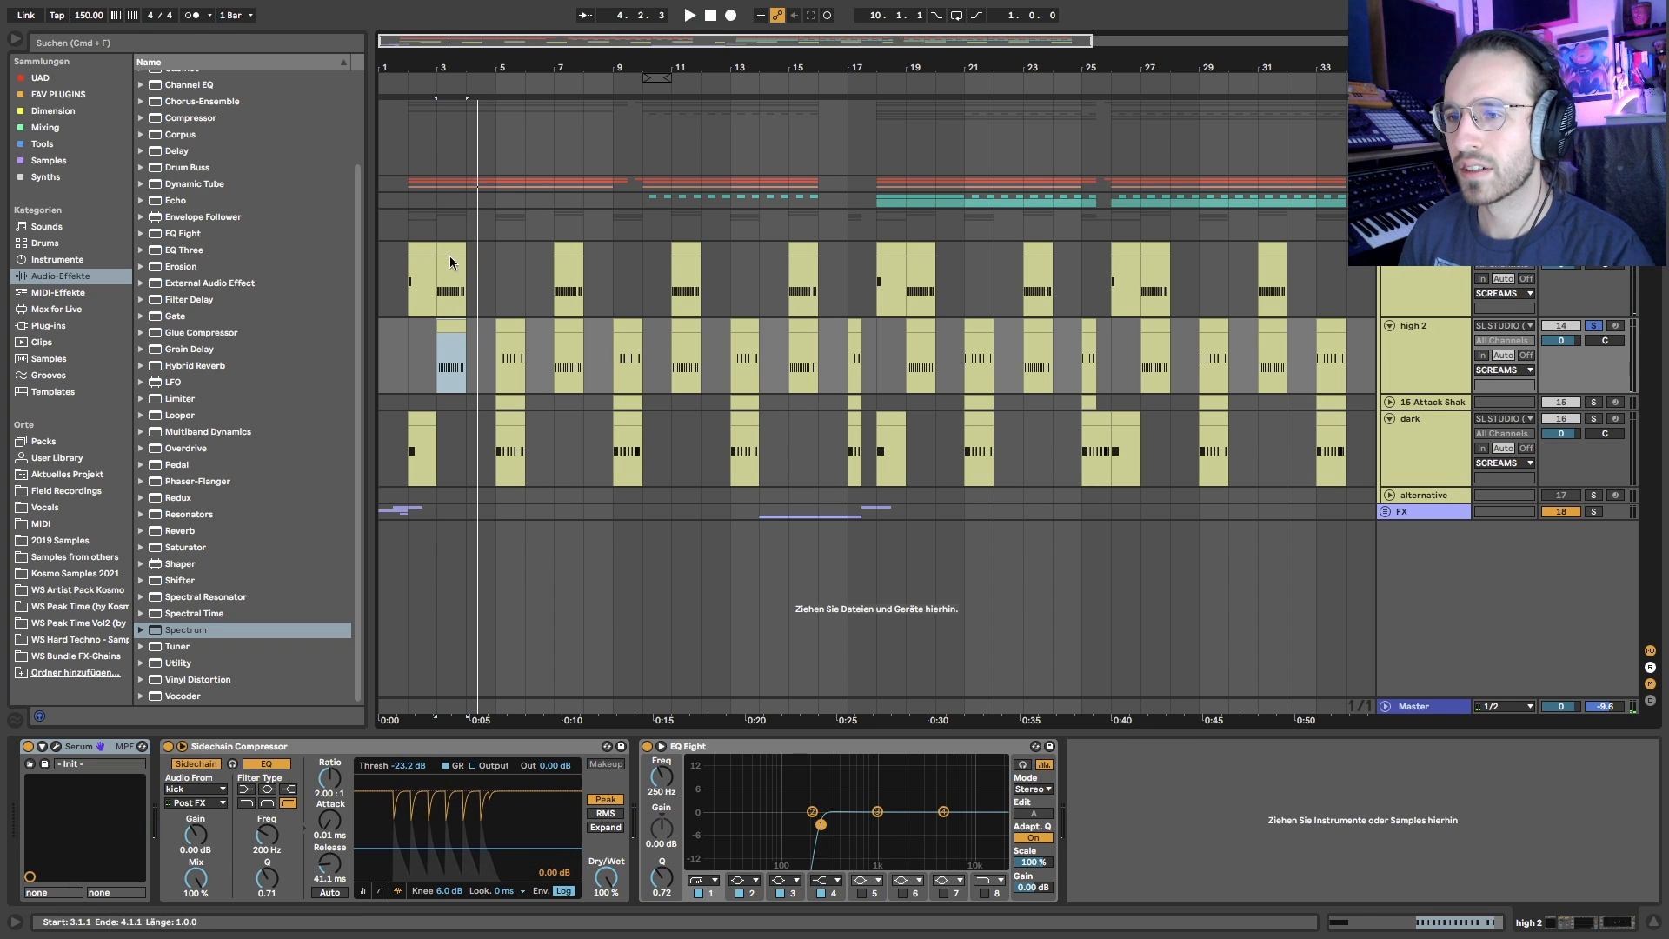
- Open the Serum plug-in window of the high 1 track and place it over the arrangement clear of the track controls
{"action": "left_click", "coordinate": [431, 309]}
{"action": "left_click", "coordinate": [56, 746]}
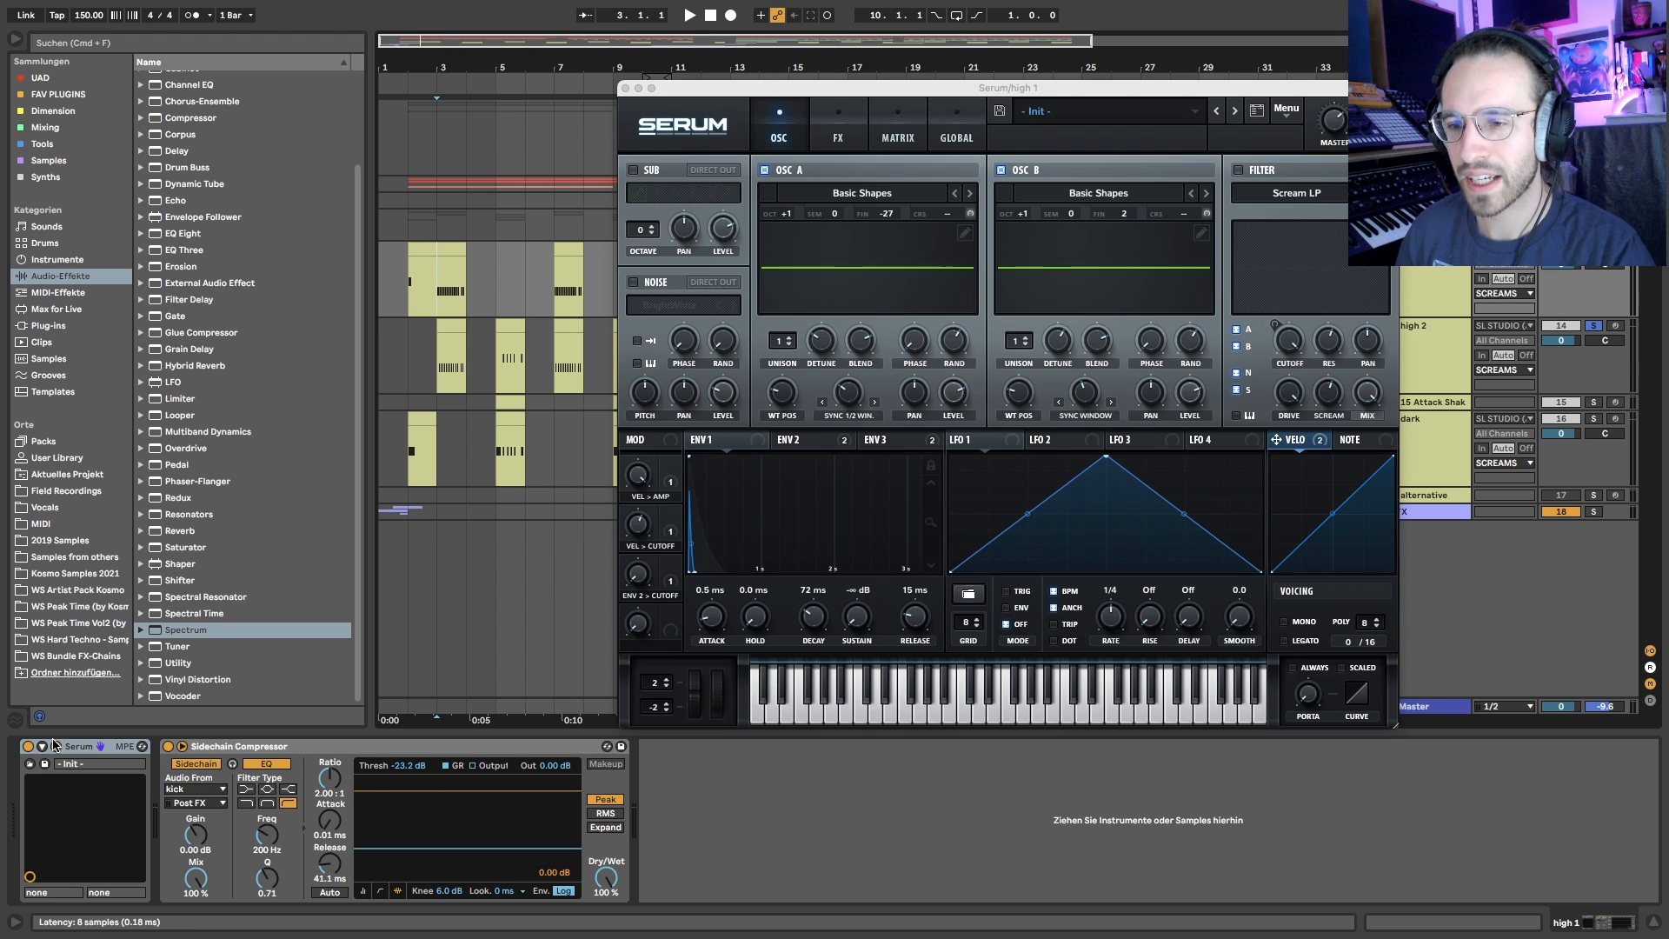
{"action": "left_click_drag", "start_coordinate": [990, 80], "coordinate": [844, 114]}
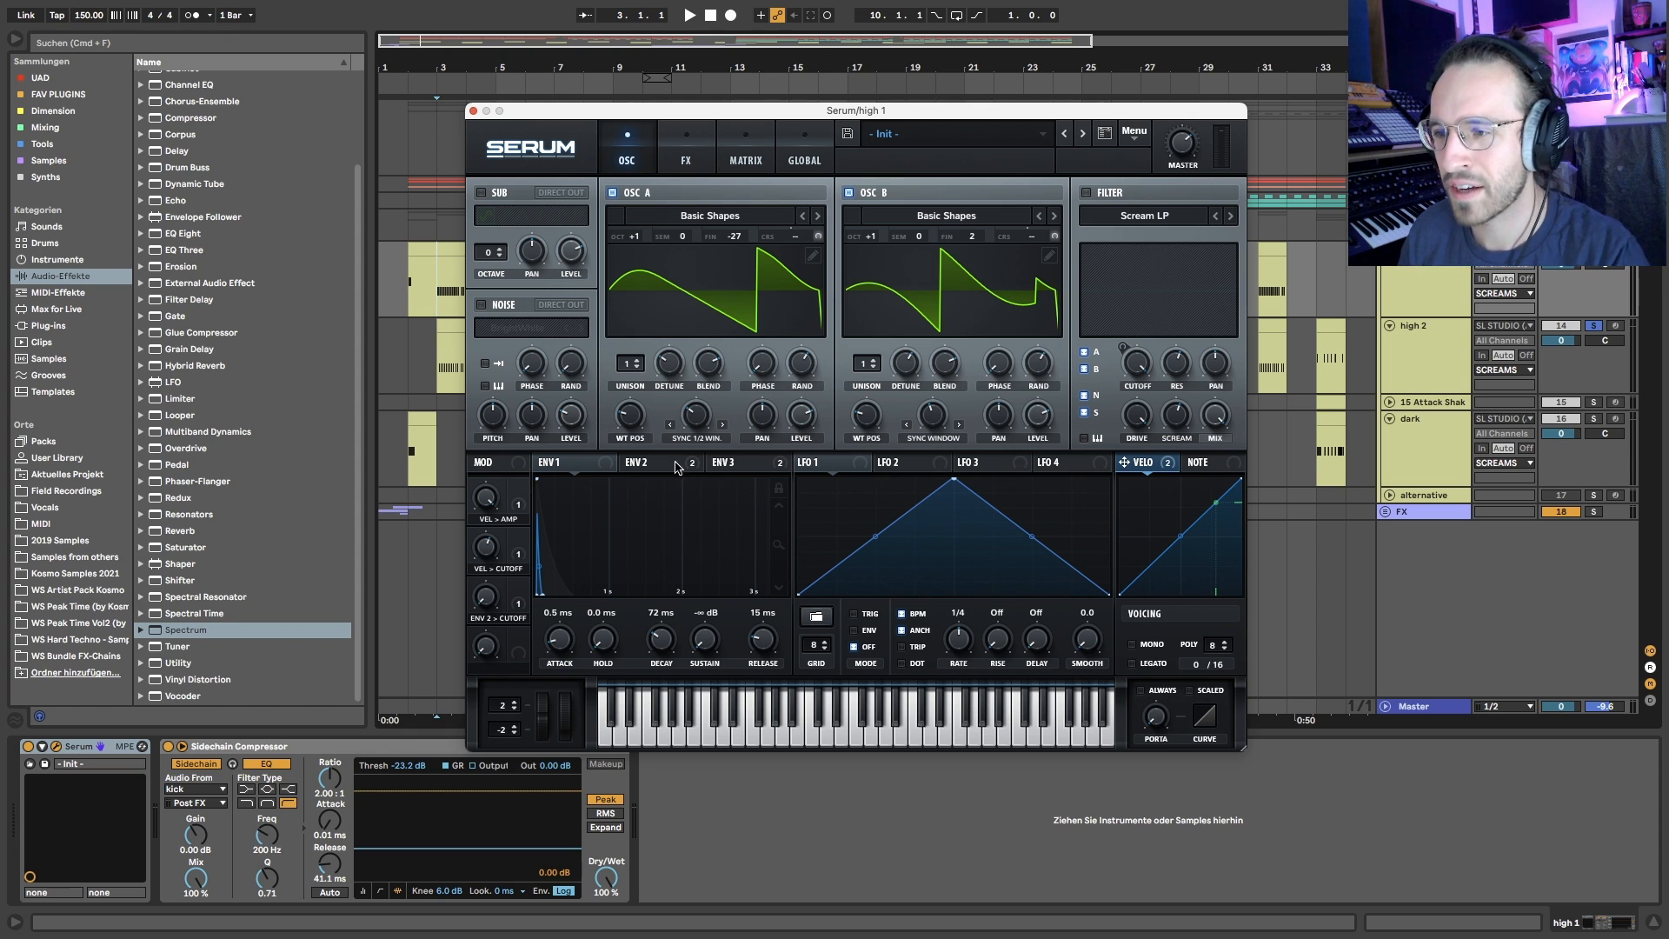
- Bypass all destinations of ENV 3 for a listening comparison, and activate them again
{"action": "left_click", "coordinate": [753, 468]}
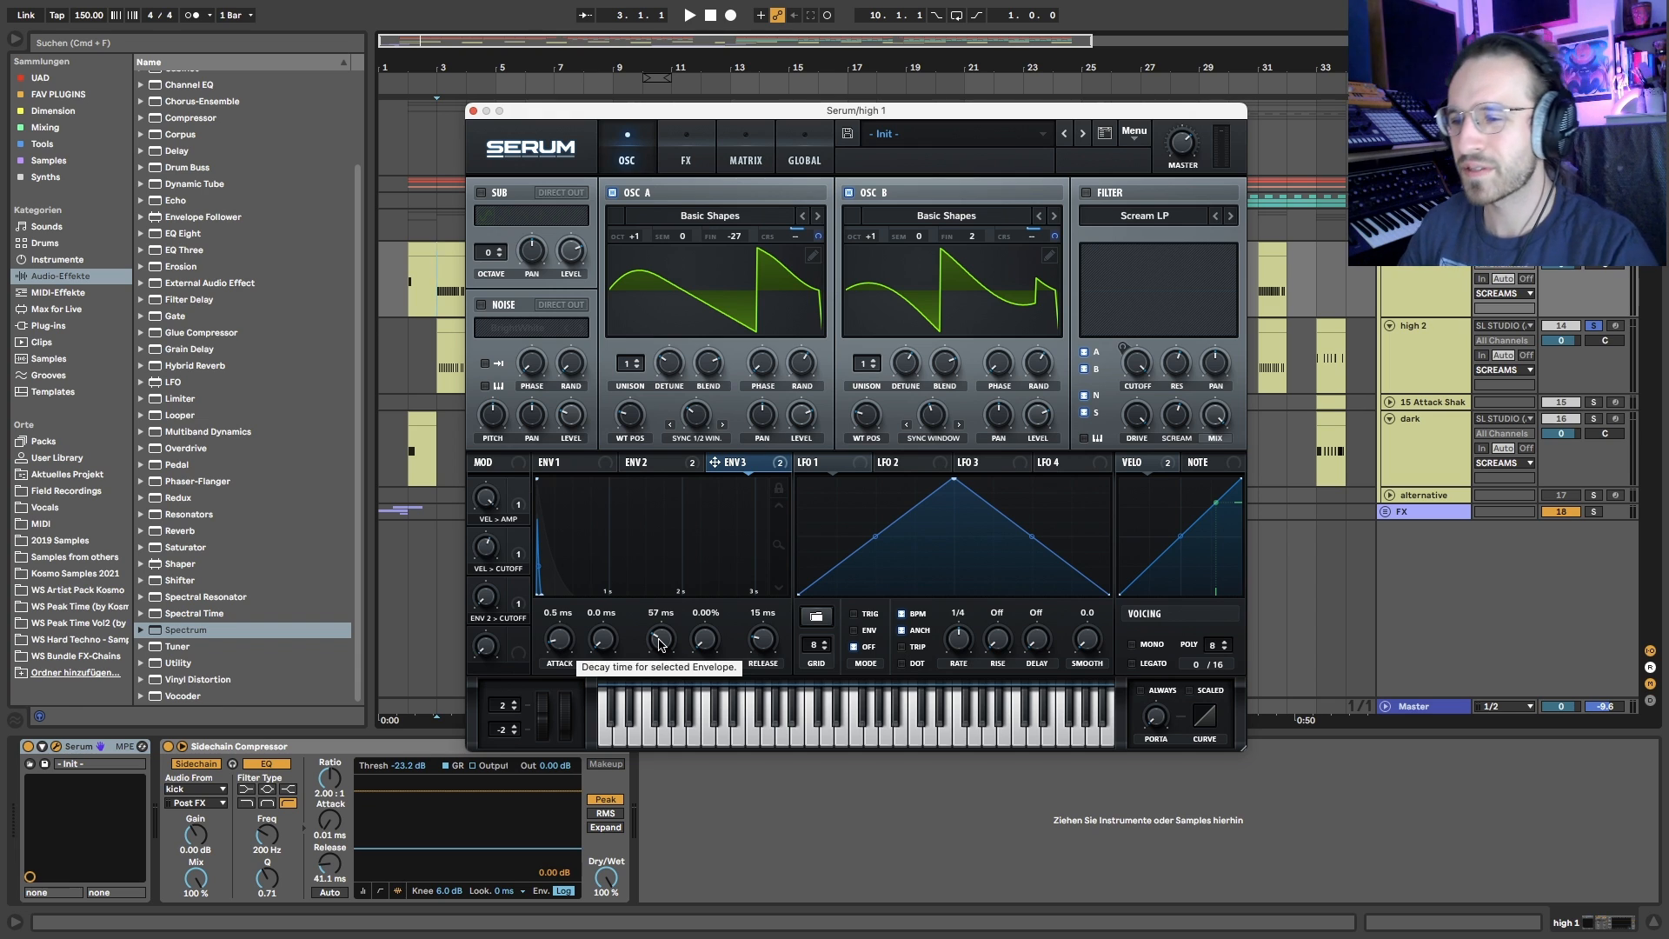
{"action": "right_click", "coordinate": [730, 462]}
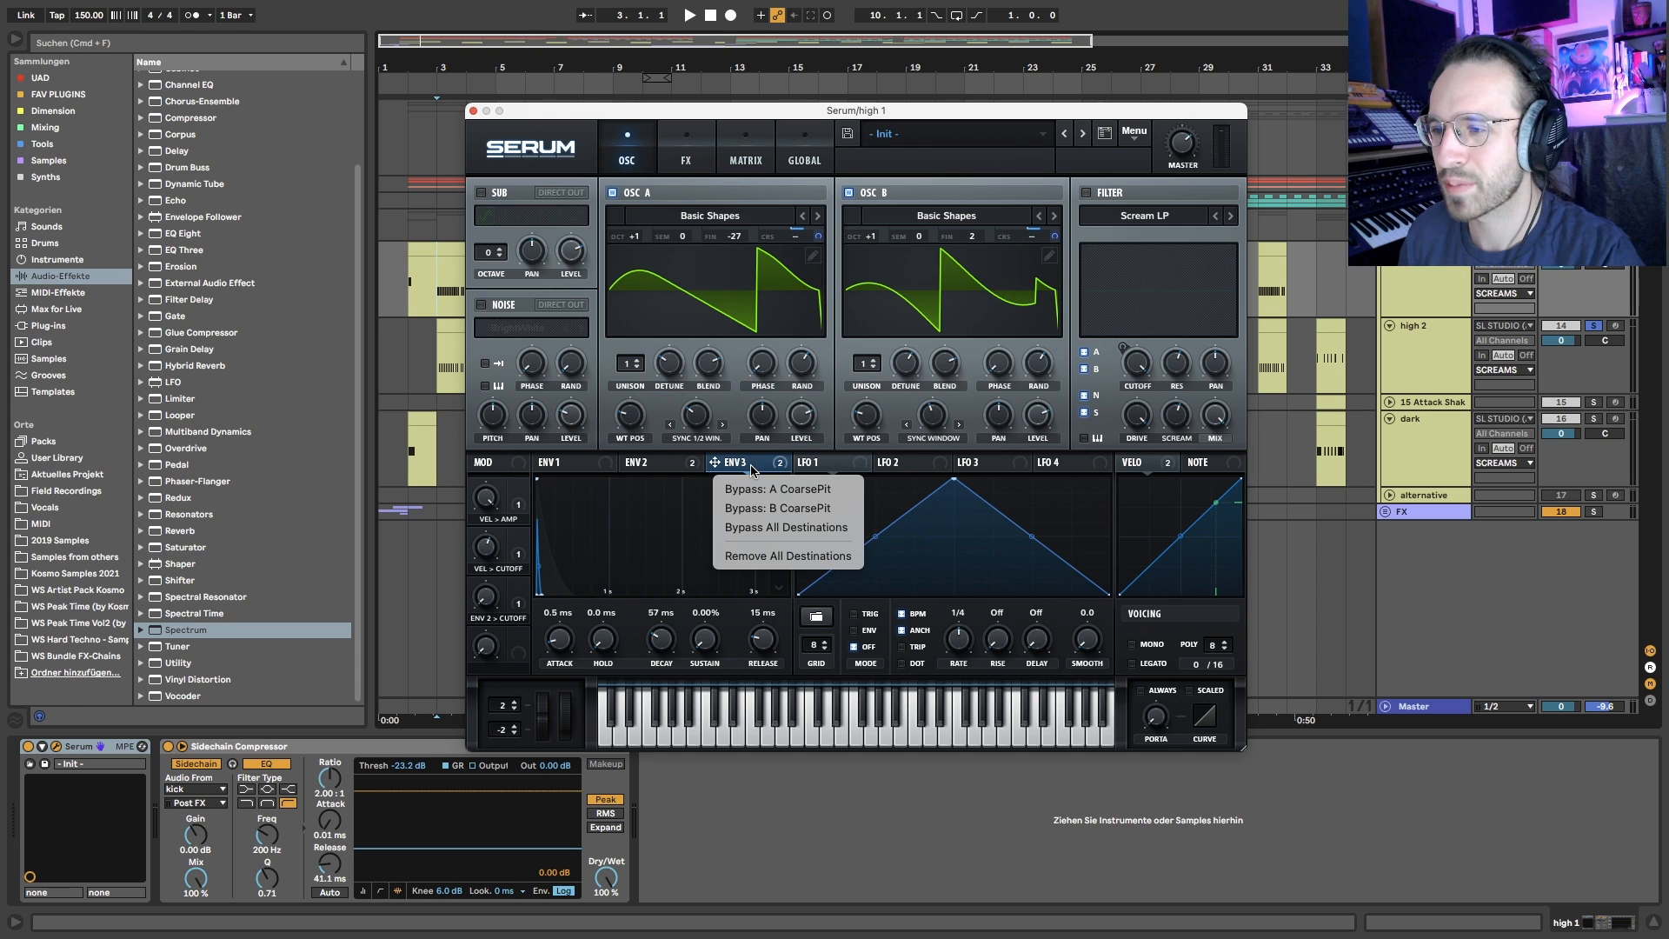
{"action": "left_click", "coordinate": [771, 527]}
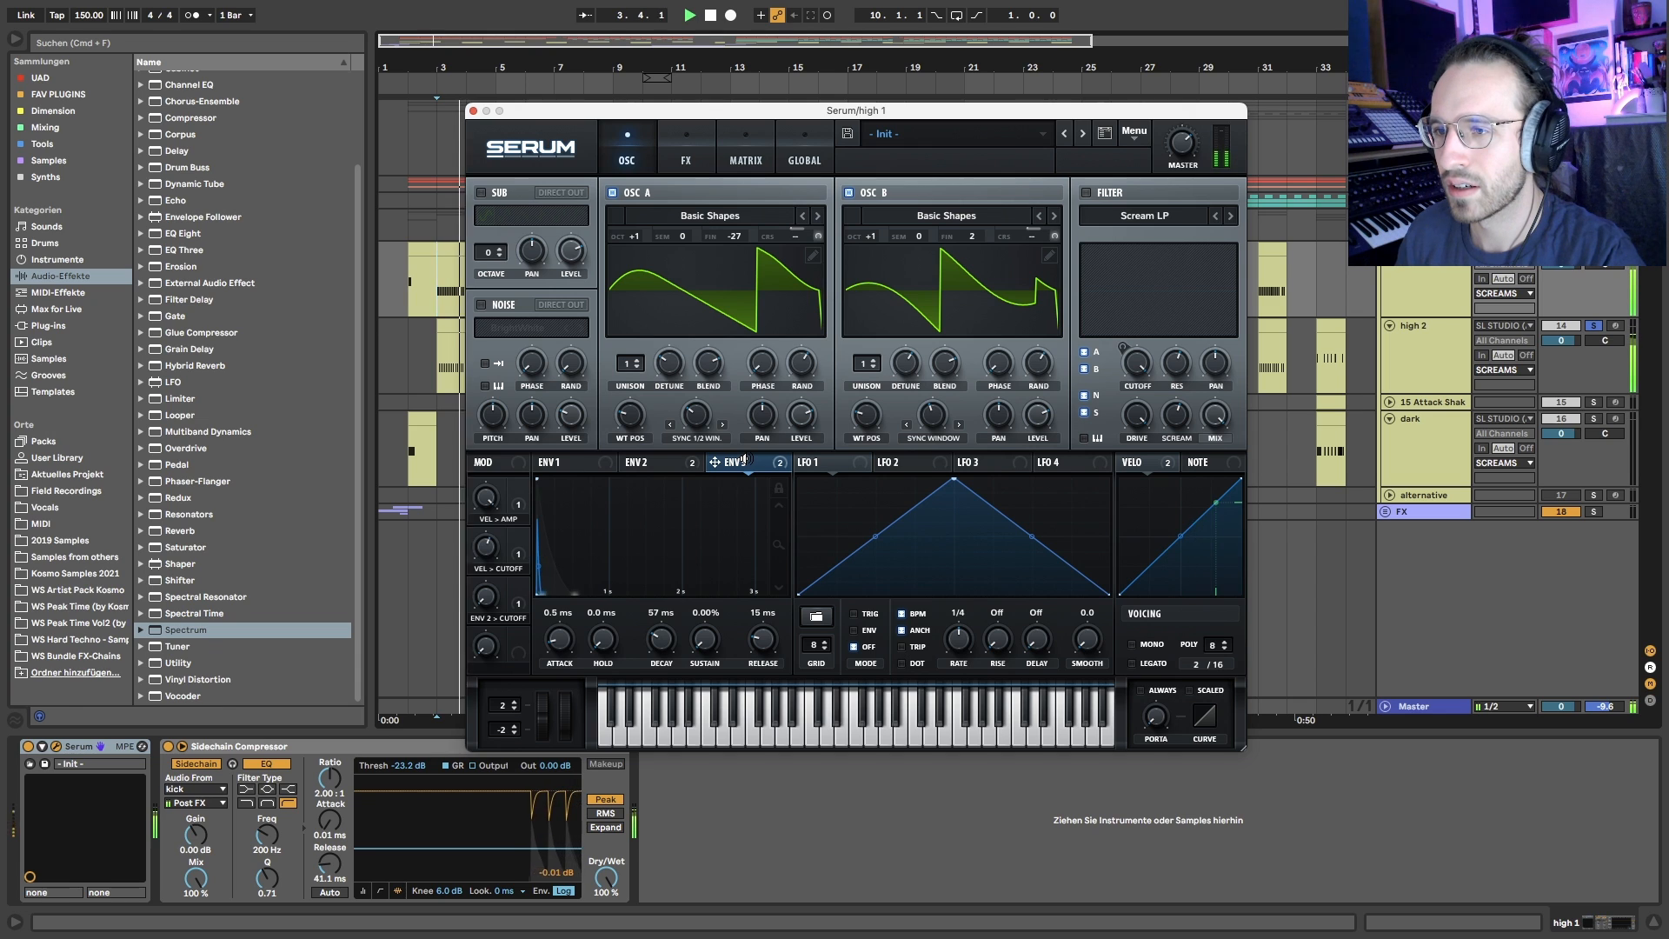
{"action": "right_click", "coordinate": [744, 461]}
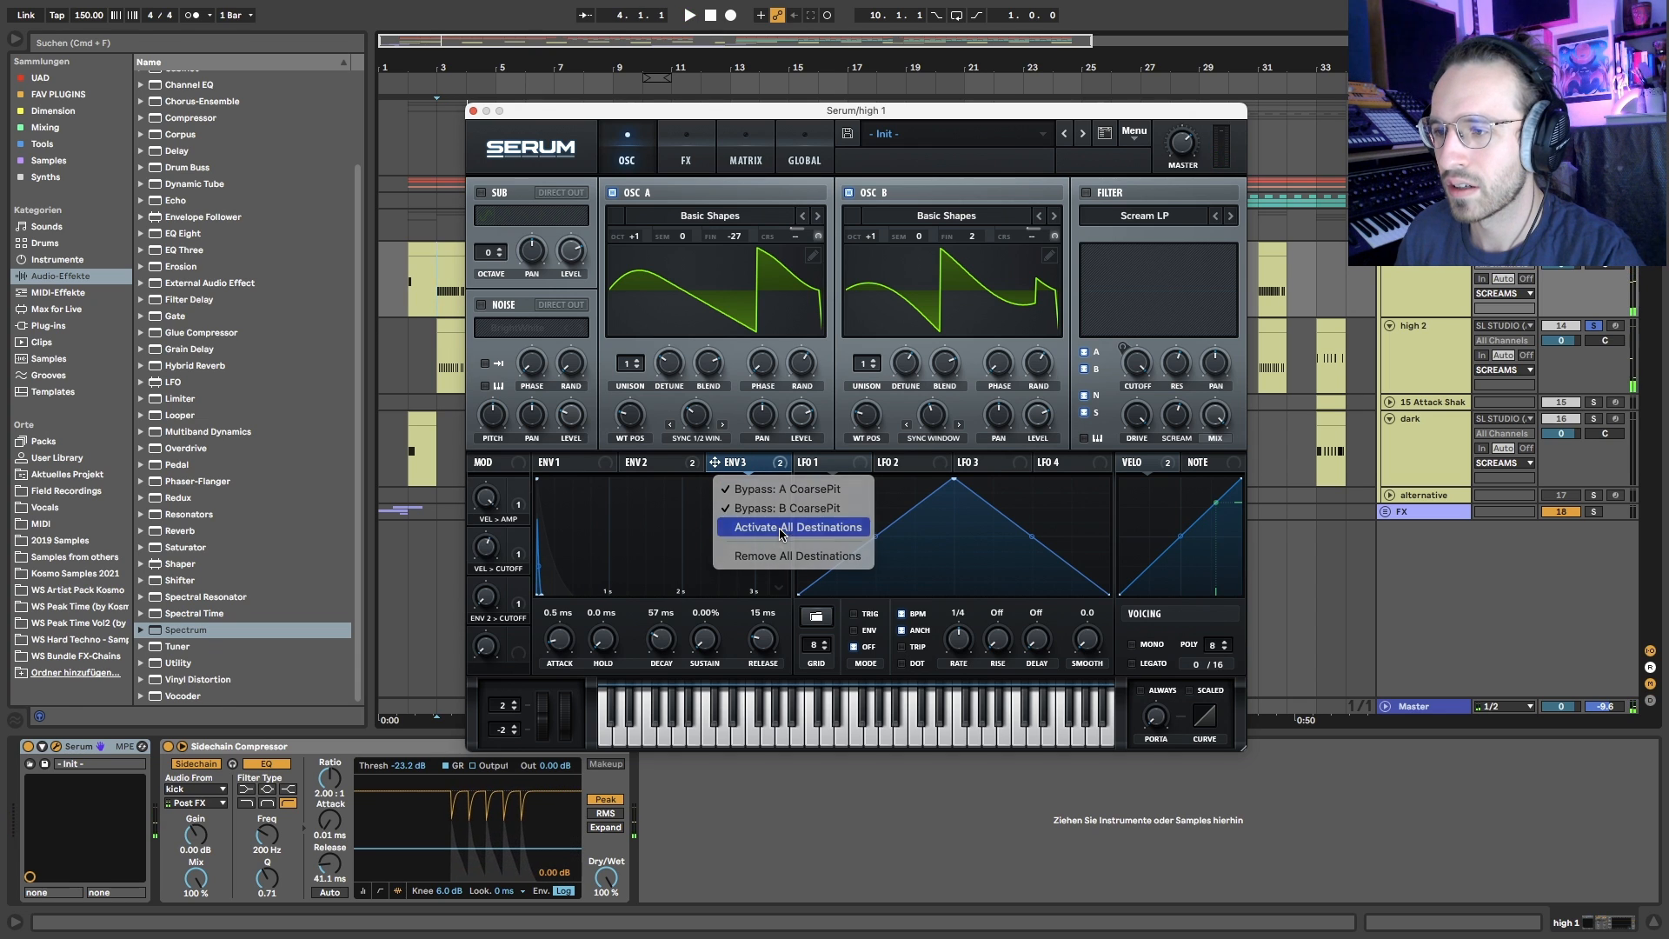
{"action": "left_click", "coordinate": [778, 528]}
{"action": "key", "text": "space"}
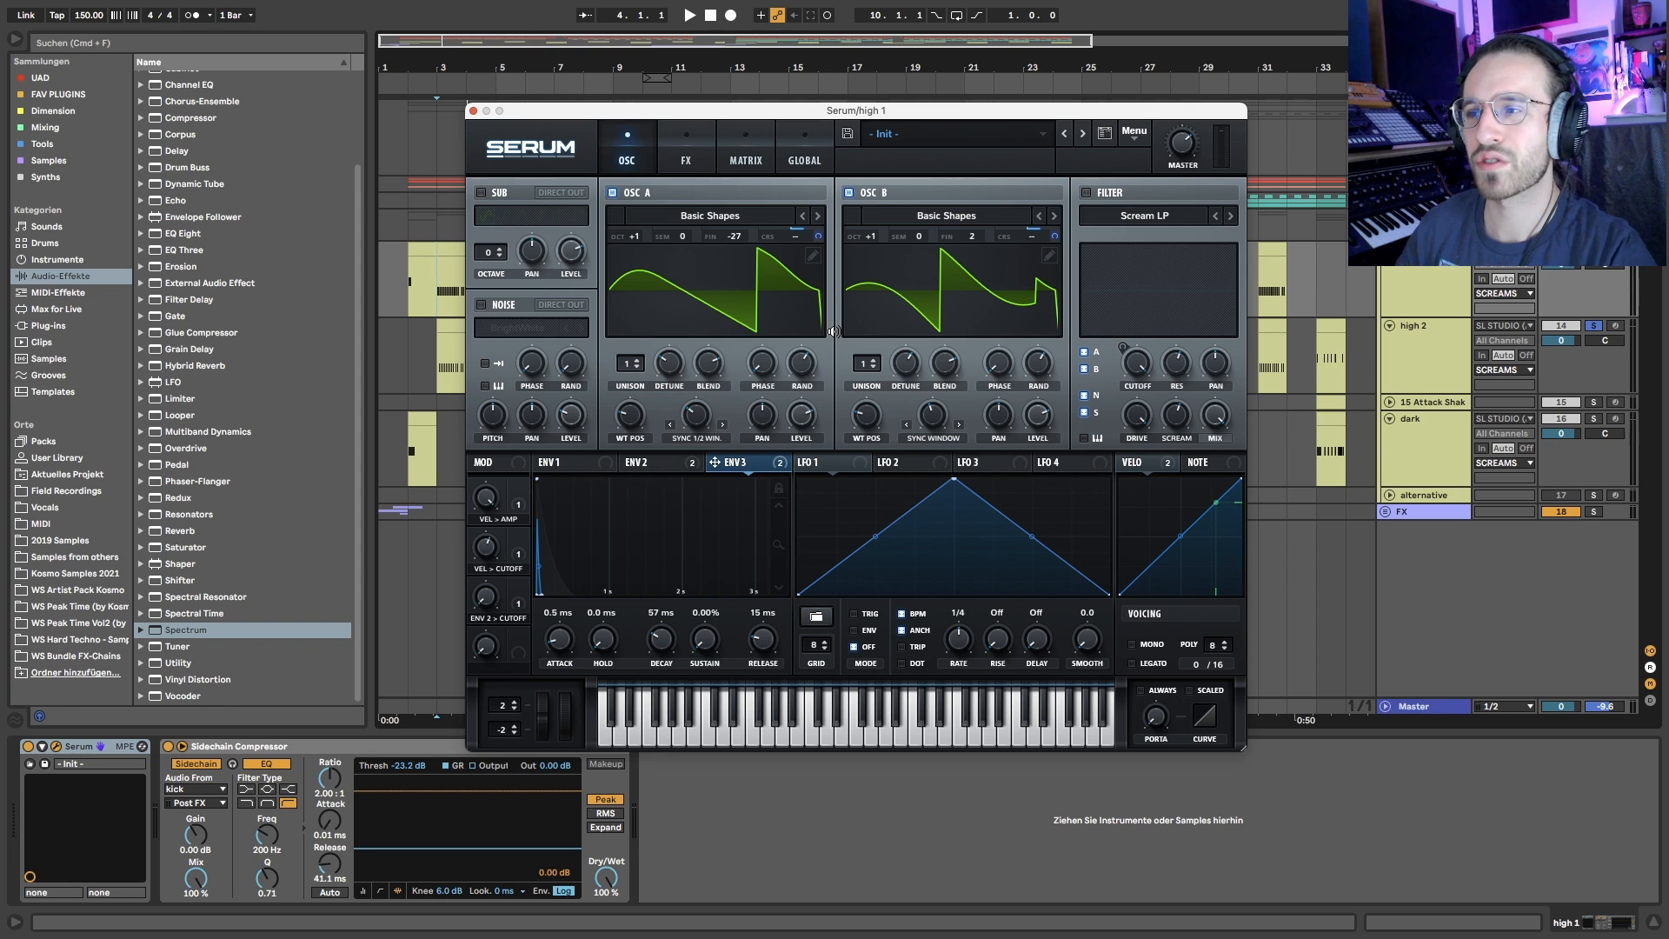
- Examine Serum's ENV 1 settings and the MIDI notes of the high 1 clip at bar 3
{"action": "left_click", "coordinate": [593, 468]}
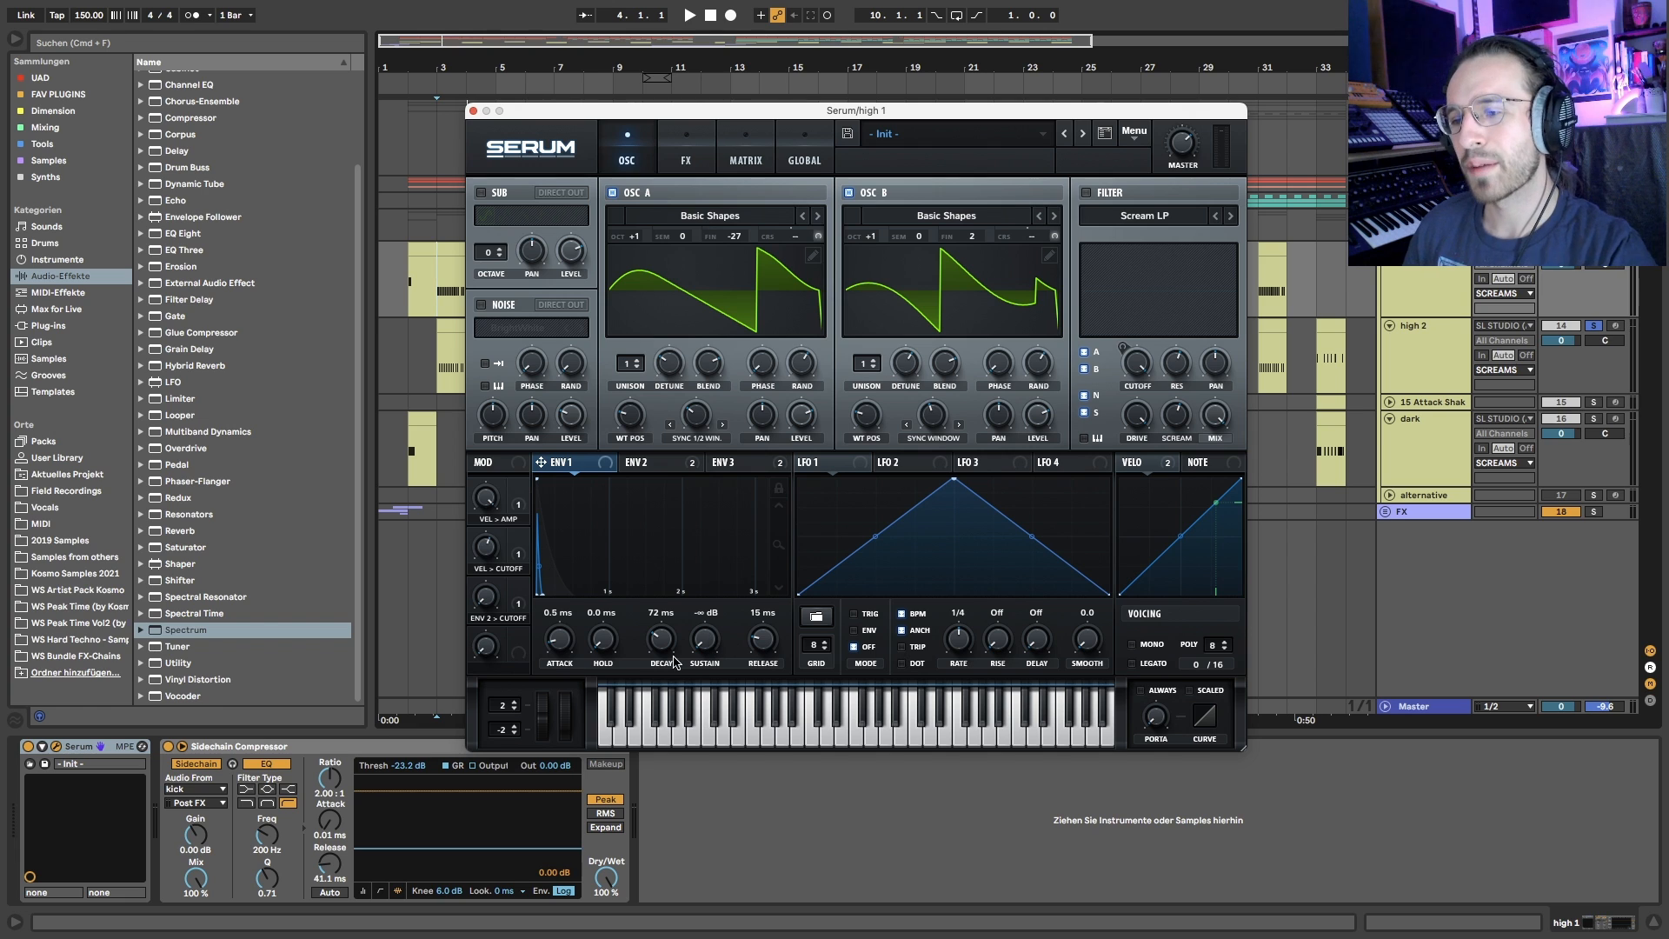
{"action": "left_click", "coordinate": [695, 165]}
{"action": "left_click", "coordinate": [633, 144]}
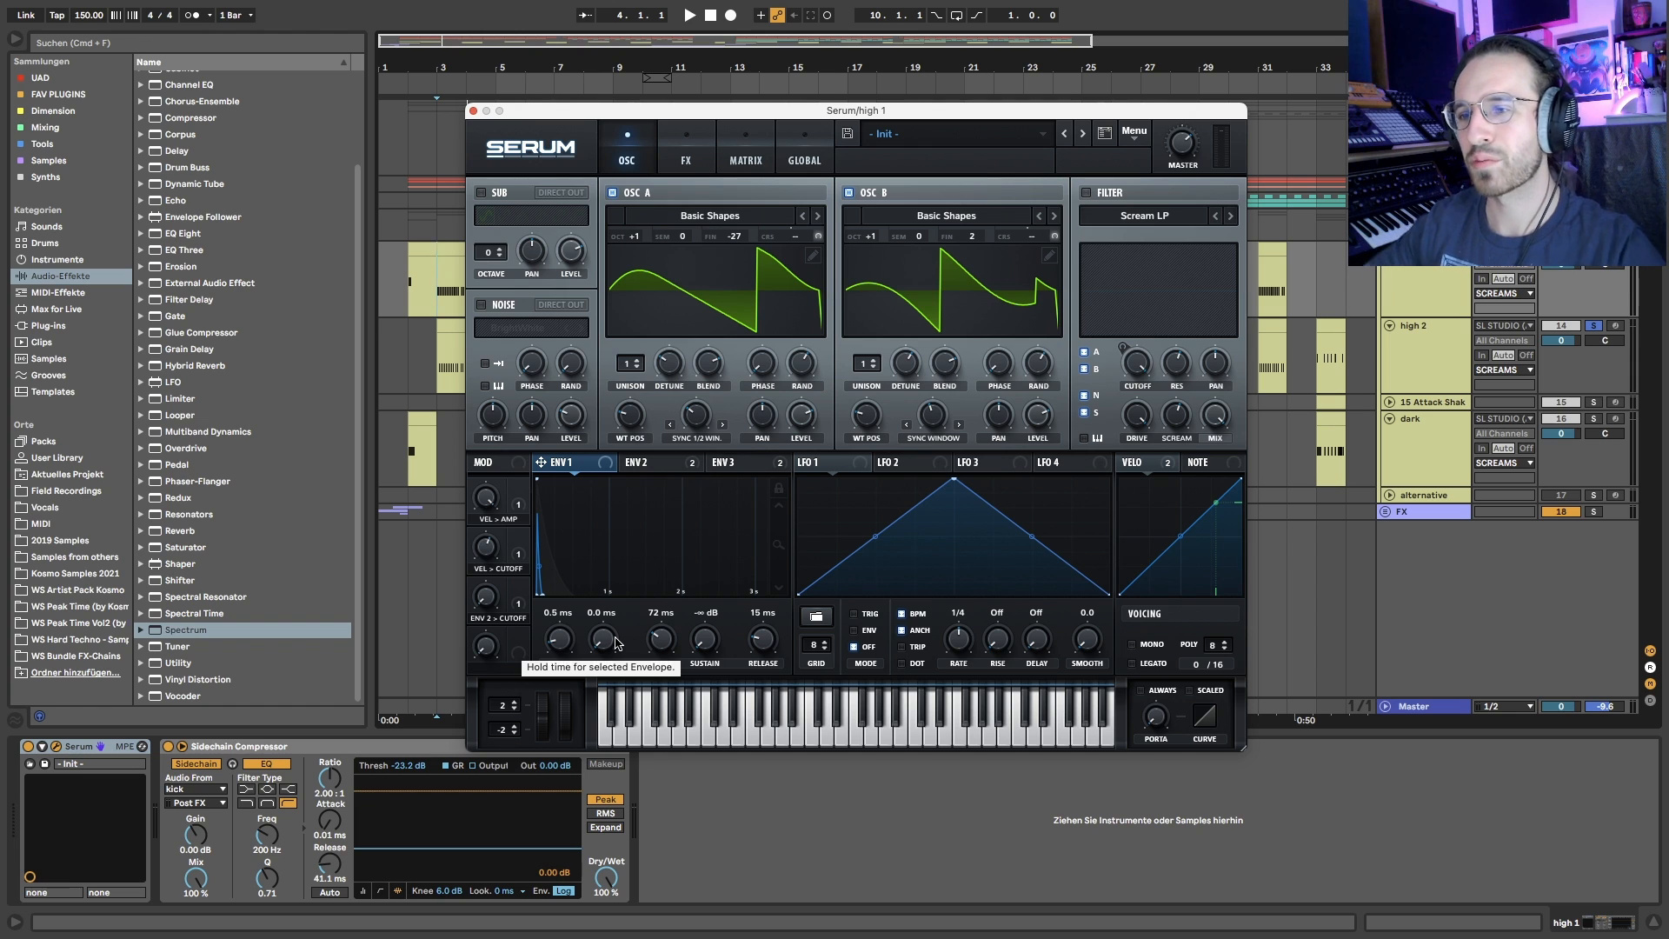
{"action": "double_click", "coordinate": [451, 249]}
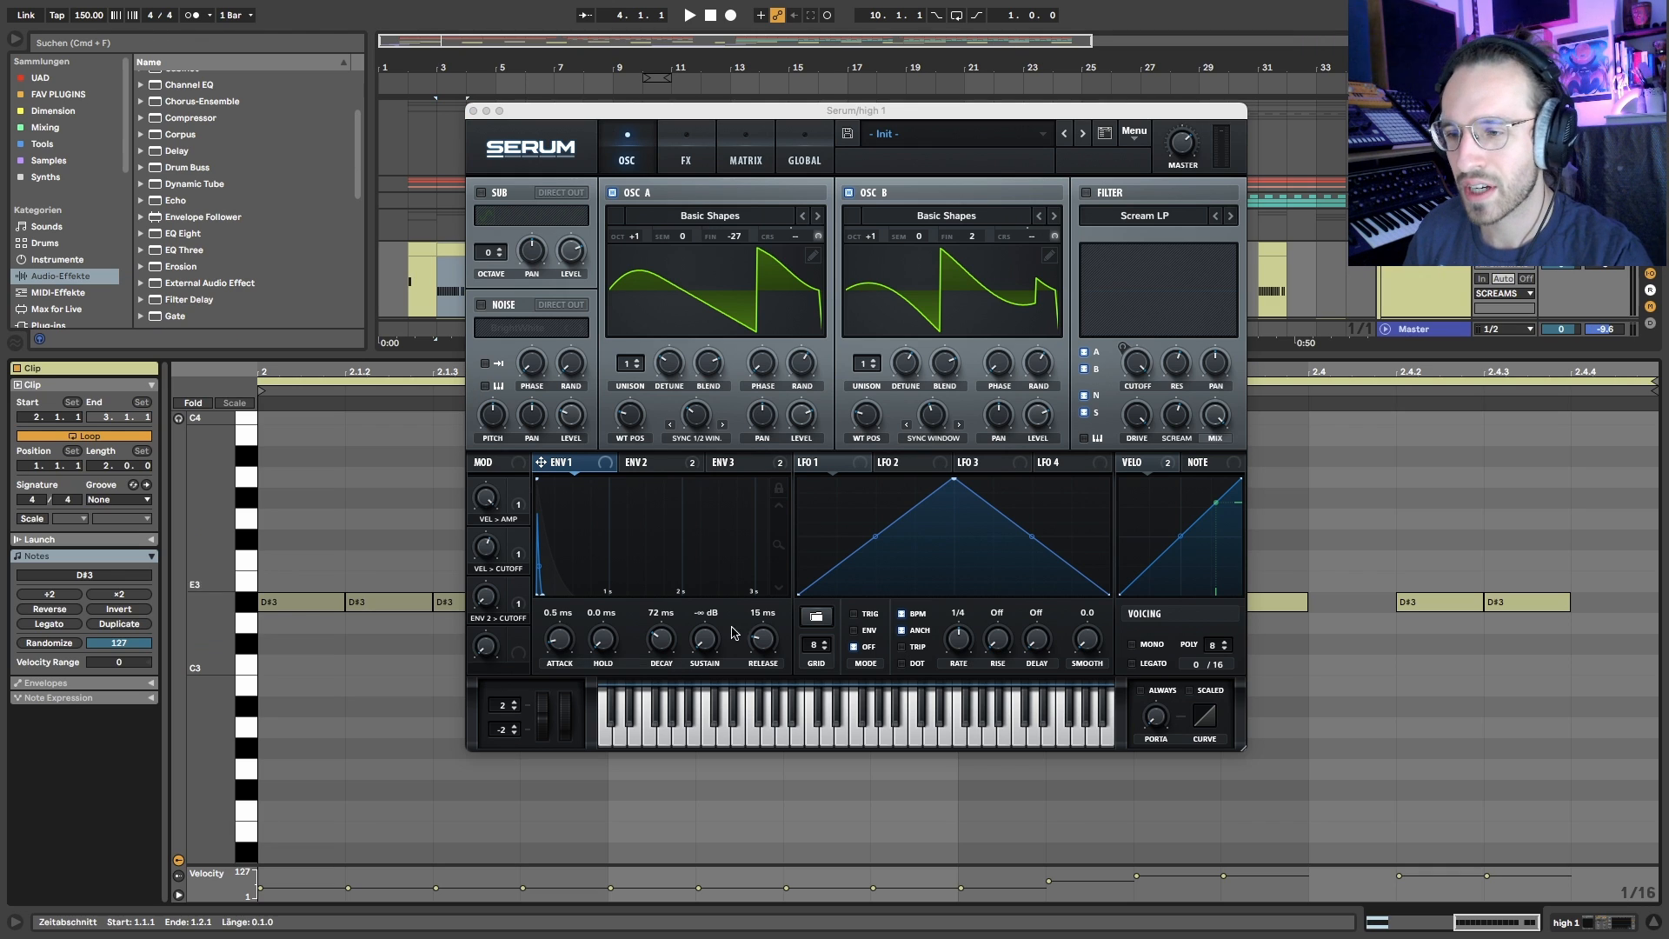
{"action": "key", "text": "shift+Tab"}
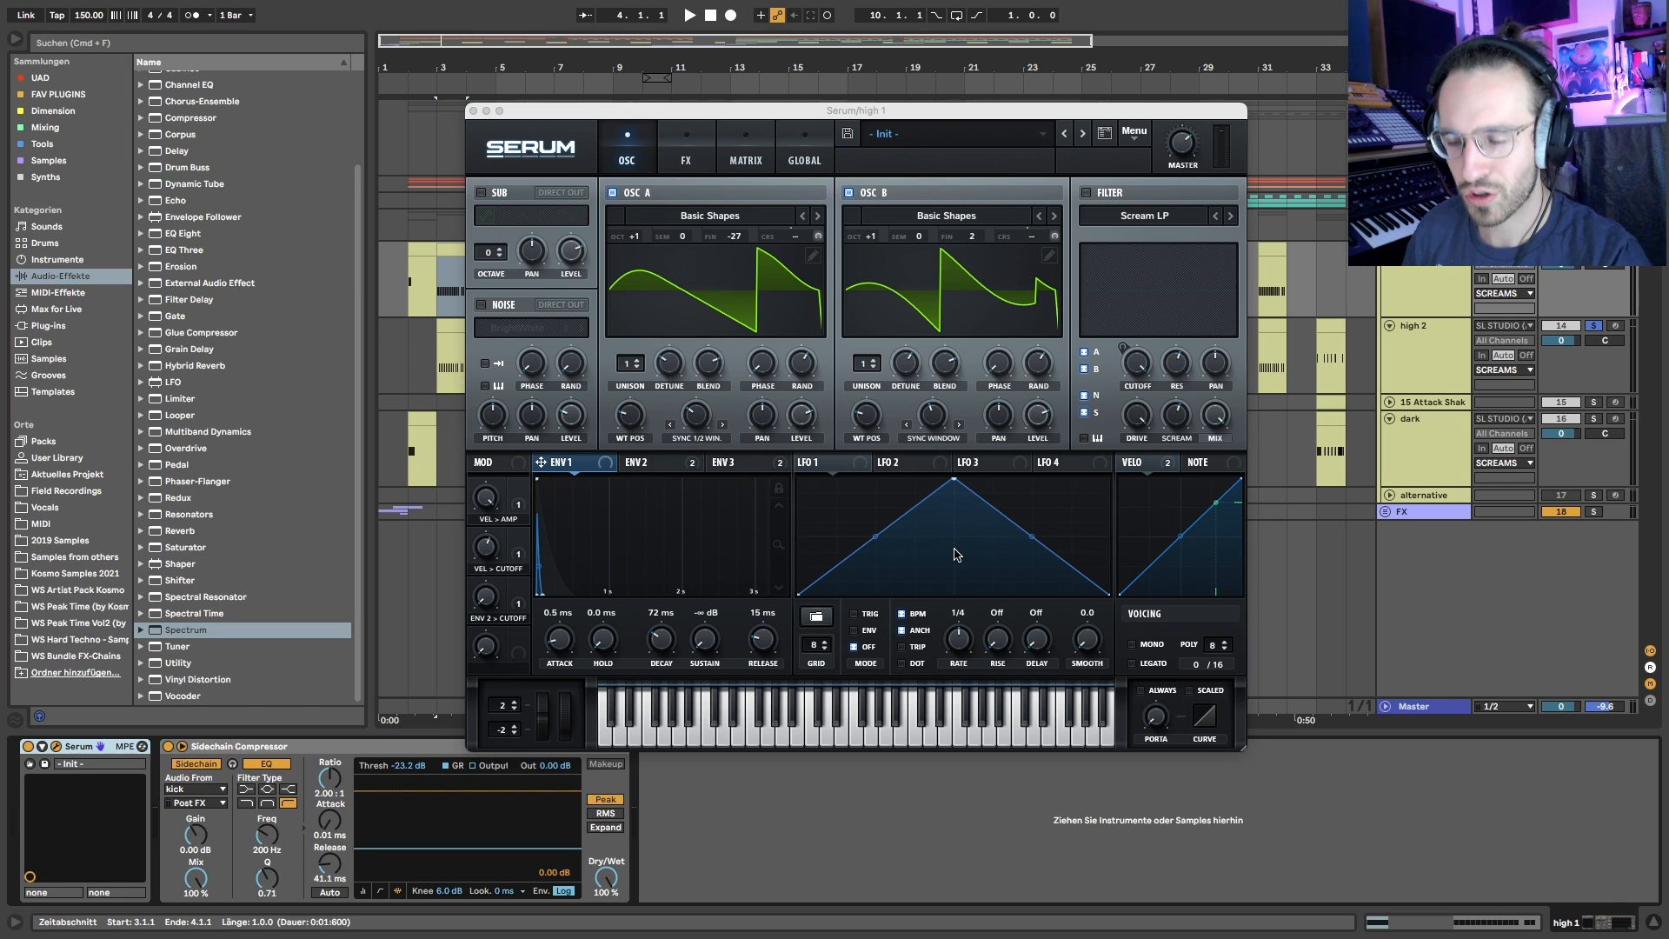
{"action": "left_click", "coordinate": [594, 467]}
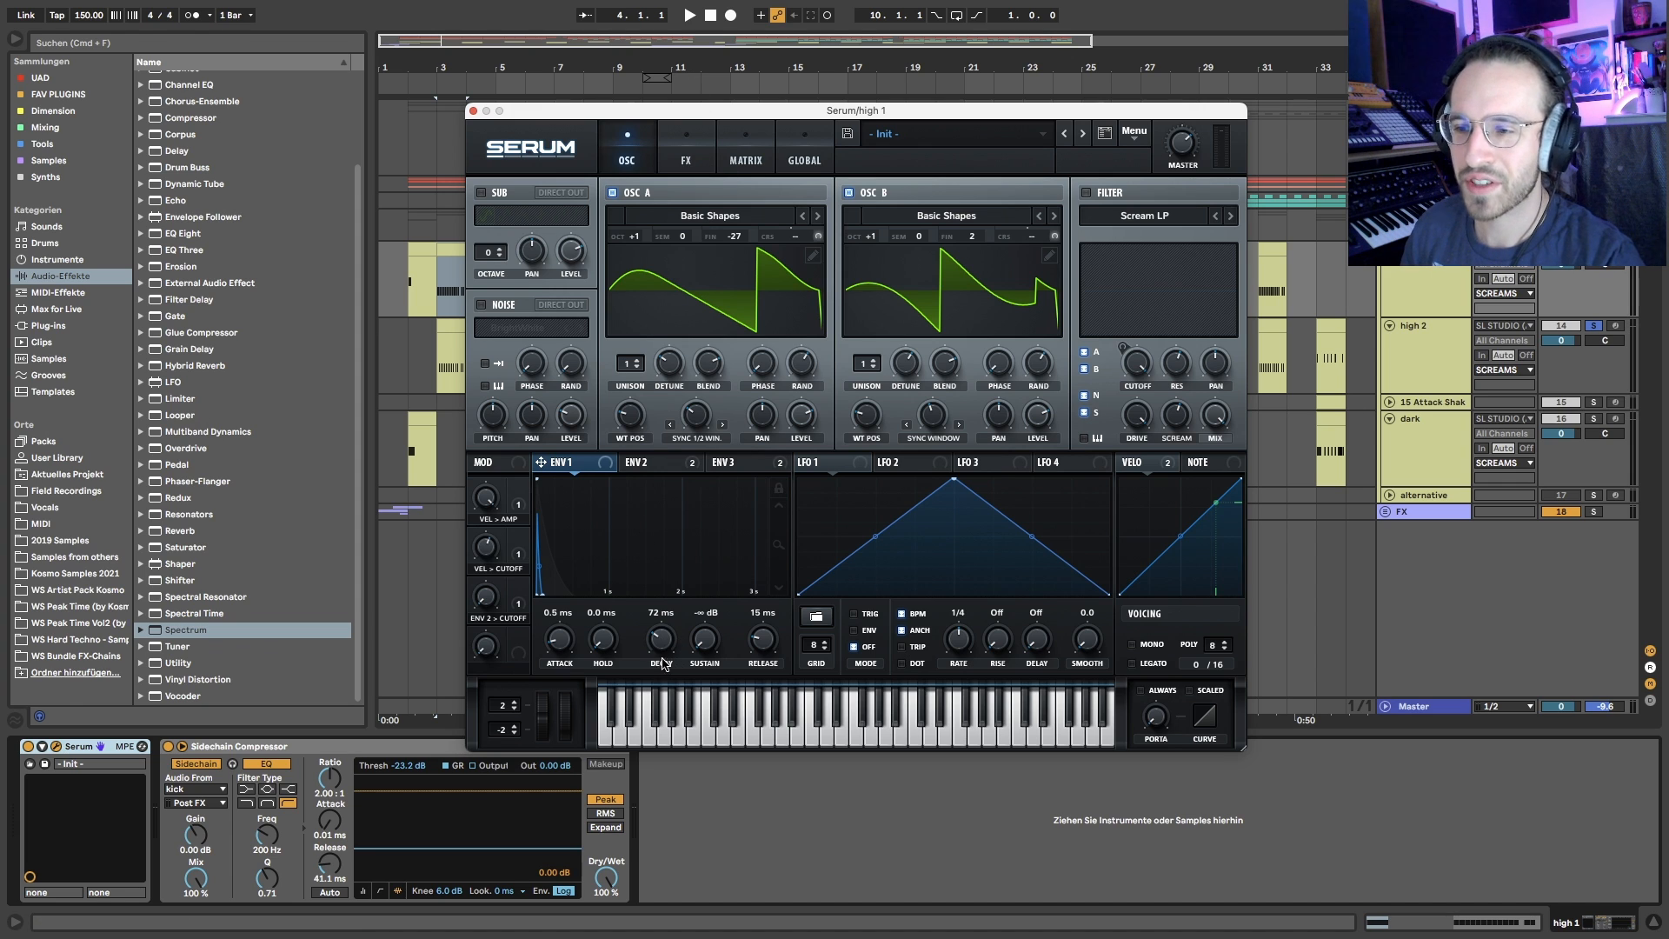
- Switch off Serum's reverb, delay, compressor, EQ, filter and distortion, and play high 1 dry with high 2 unsoloed
{"action": "left_click", "coordinate": [699, 171]}
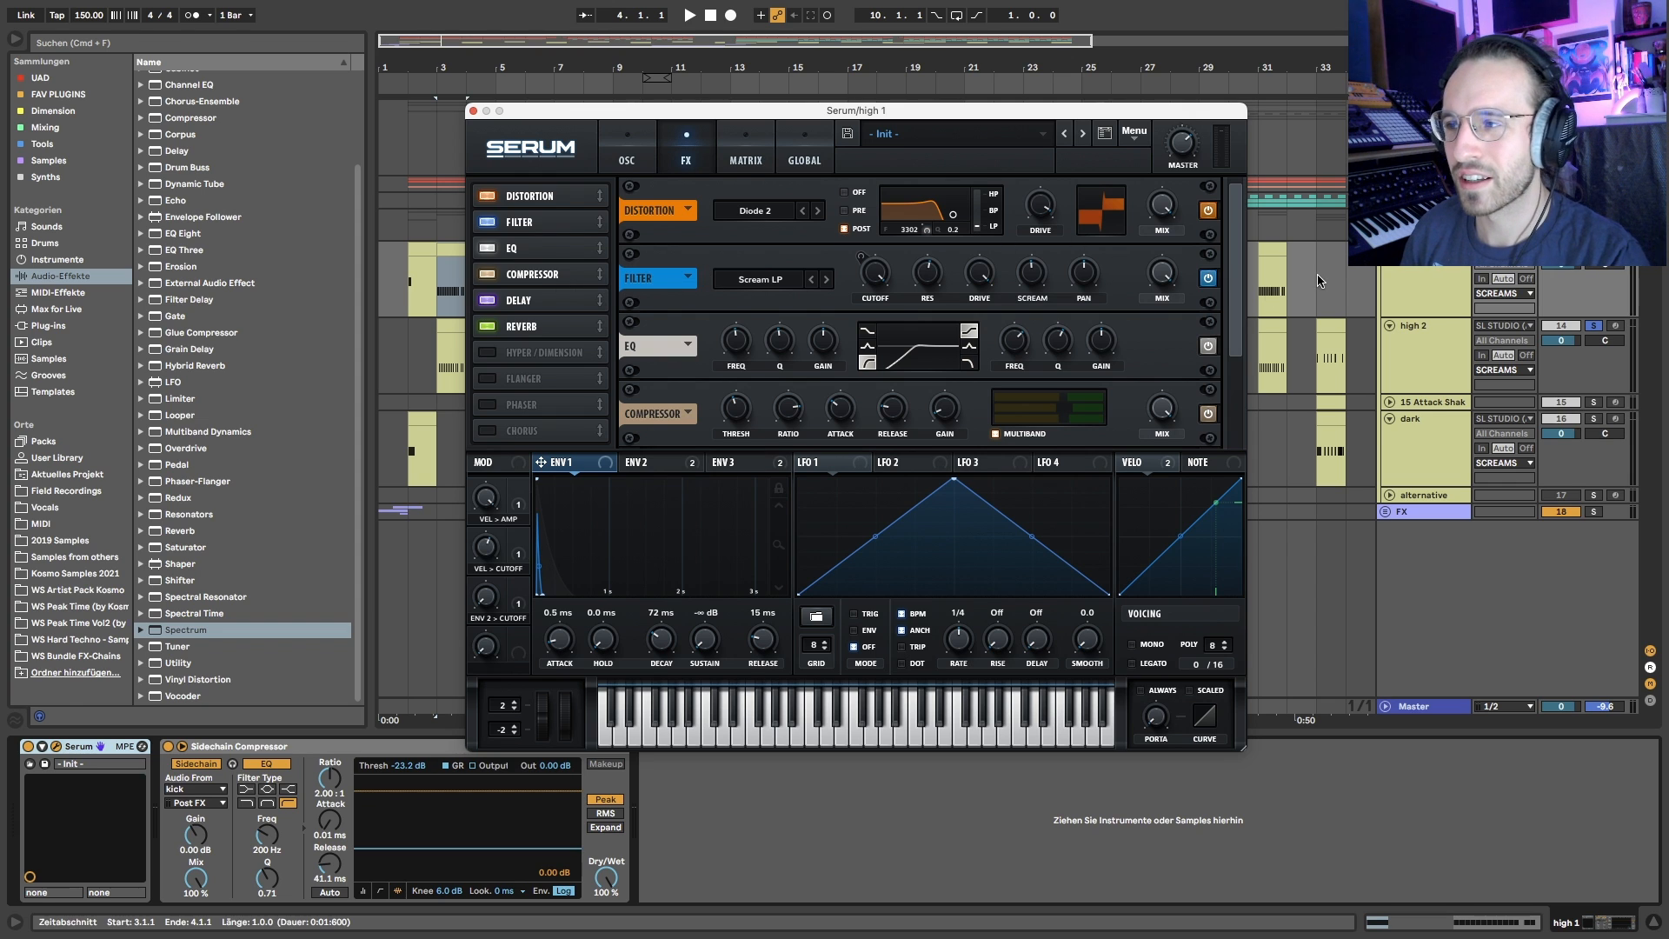
{"action": "left_click_drag", "start_coordinate": [1233, 255], "coordinate": [1258, 167]}
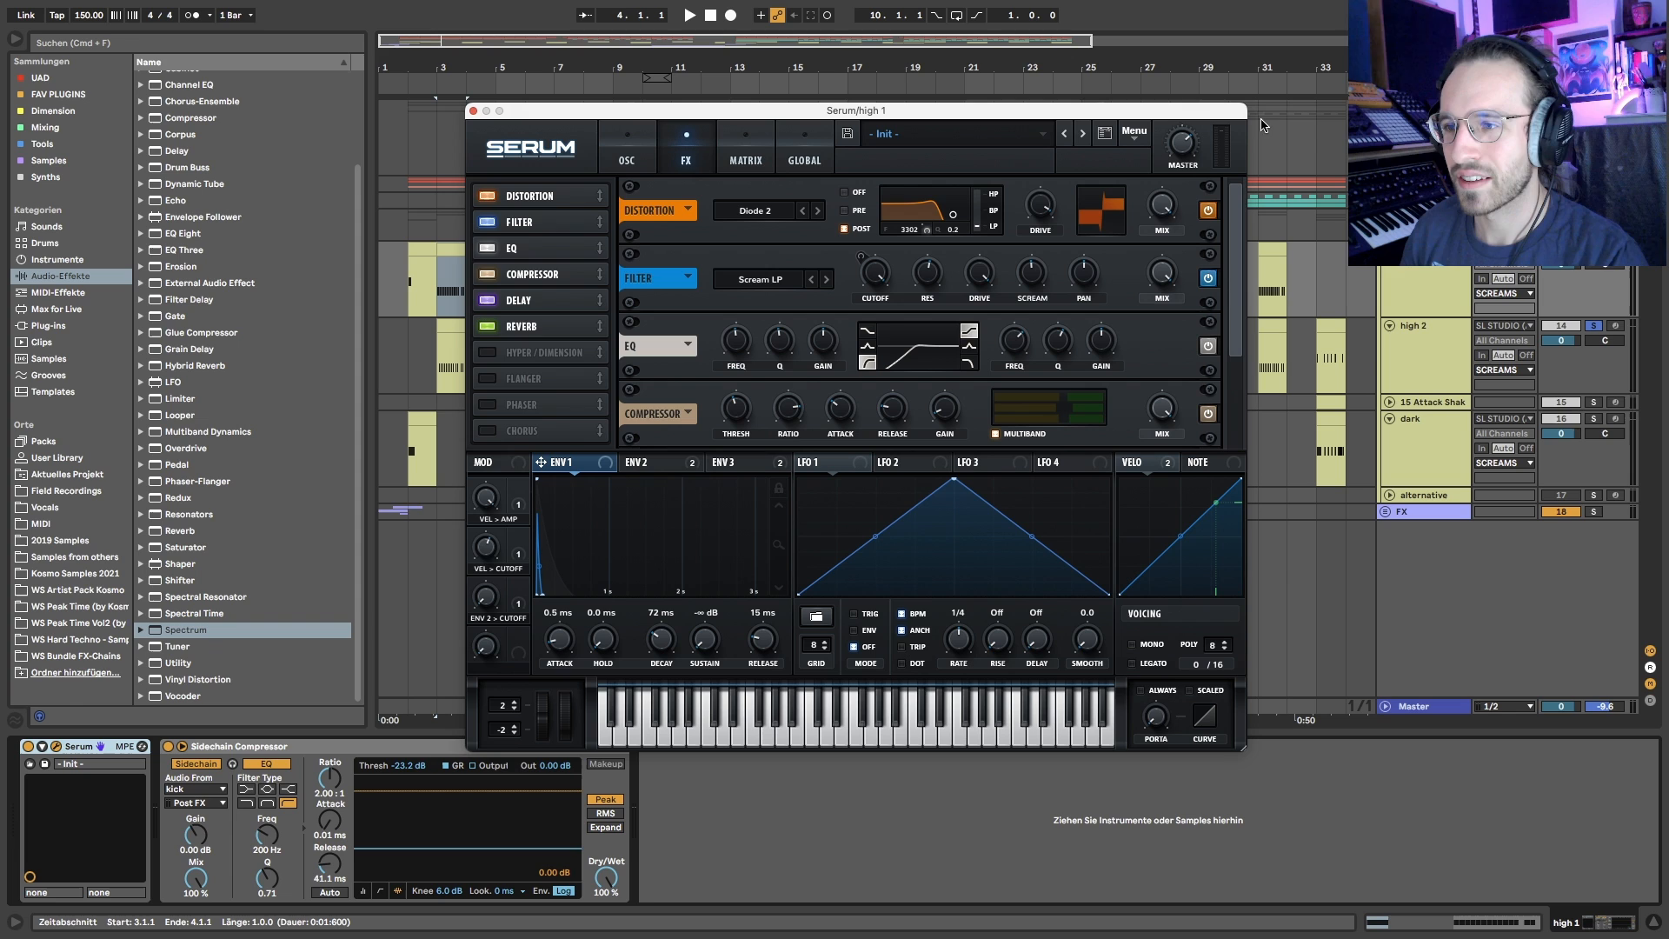
{"action": "left_click", "coordinate": [488, 326]}
{"action": "left_click", "coordinate": [488, 300]}
{"action": "left_click", "coordinate": [488, 274]}
{"action": "left_click", "coordinate": [488, 248]}
{"action": "left_click", "coordinate": [488, 222]}
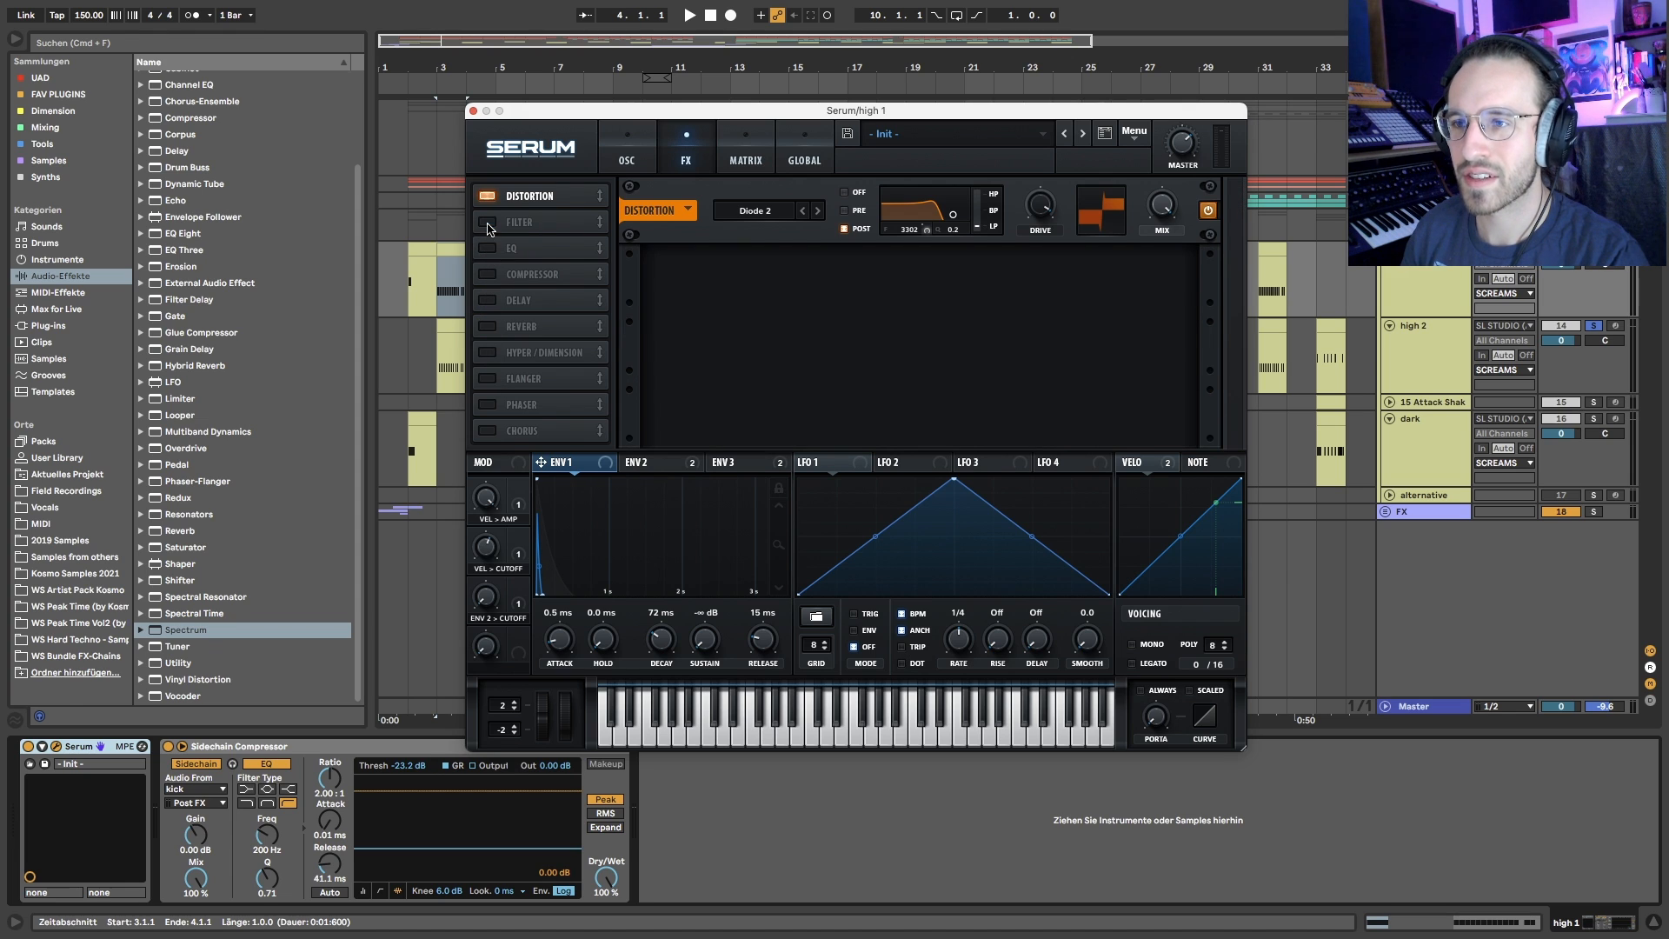
{"action": "left_click", "coordinate": [487, 196]}
{"action": "key", "text": "space"}
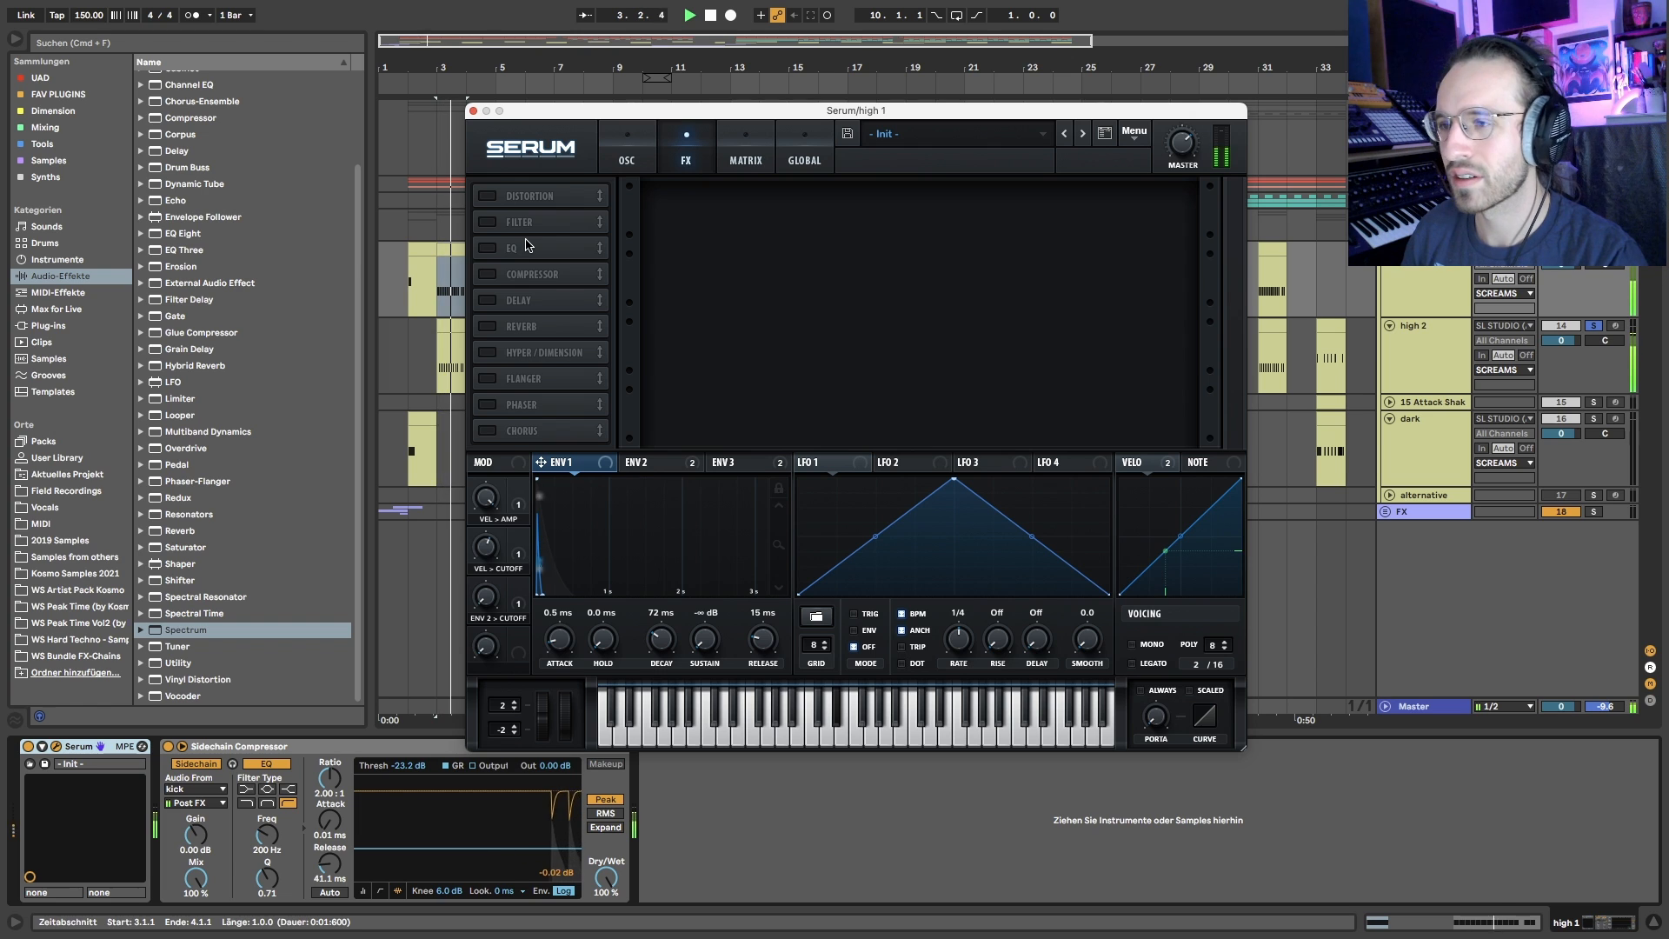
{"action": "left_click", "coordinate": [1600, 327]}
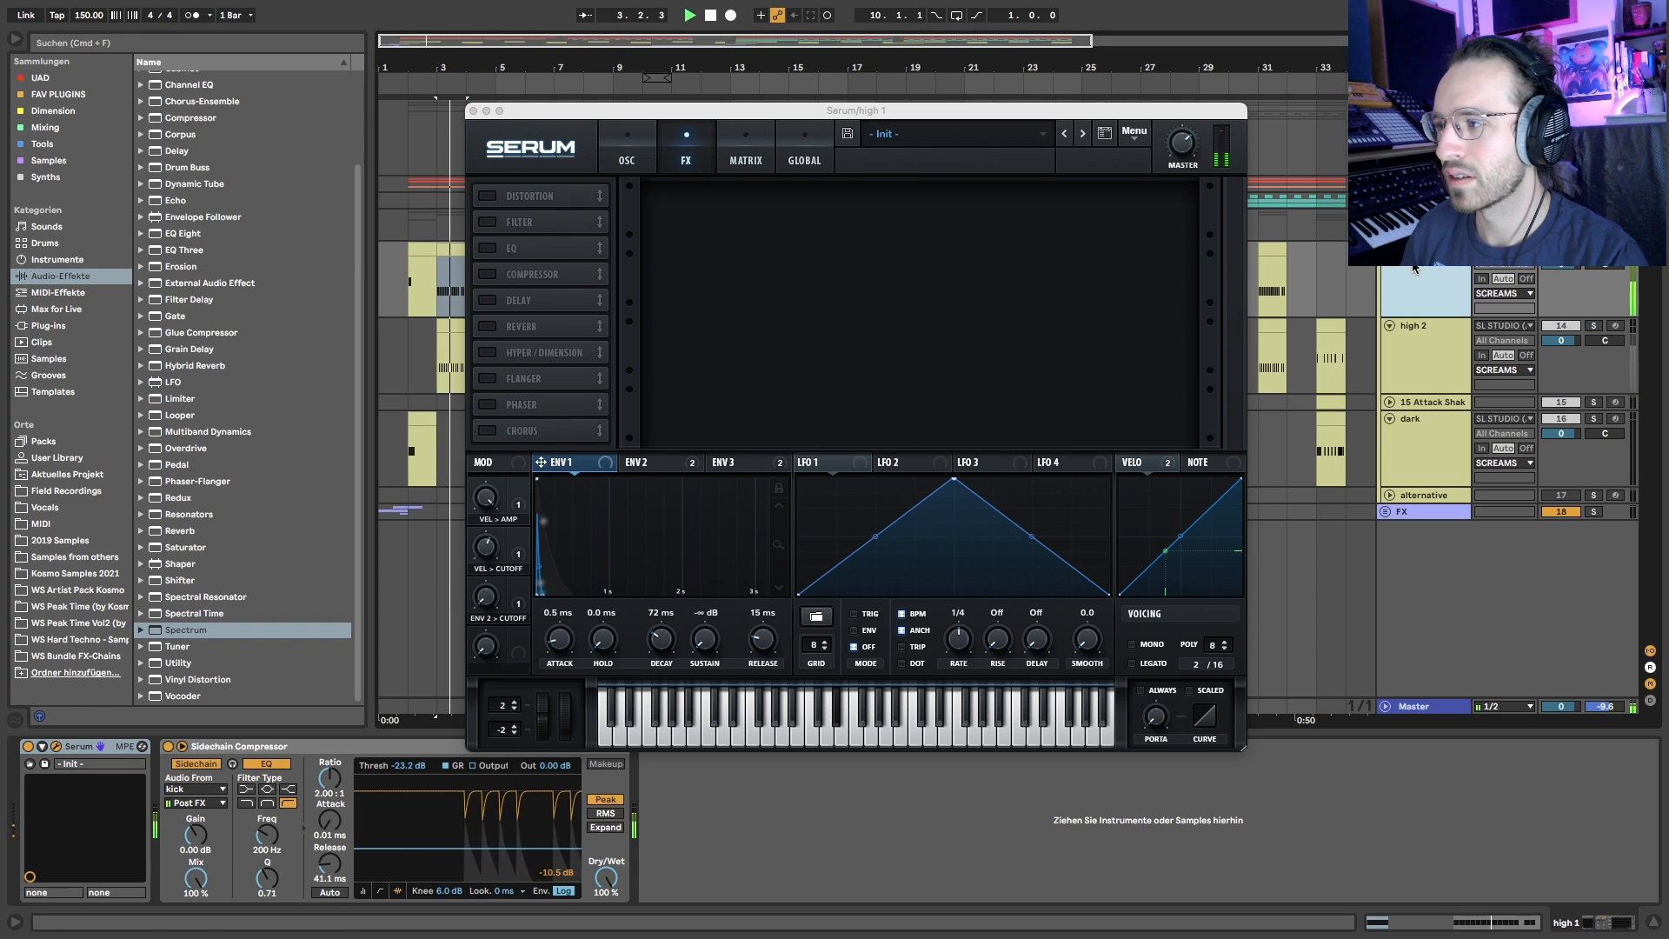
- Switch distortion, filter, EQ, compressor, delay and reverb back on one by one during playback, and stop playback
{"action": "left_click", "coordinate": [488, 196]}
{"action": "left_click", "coordinate": [488, 222]}
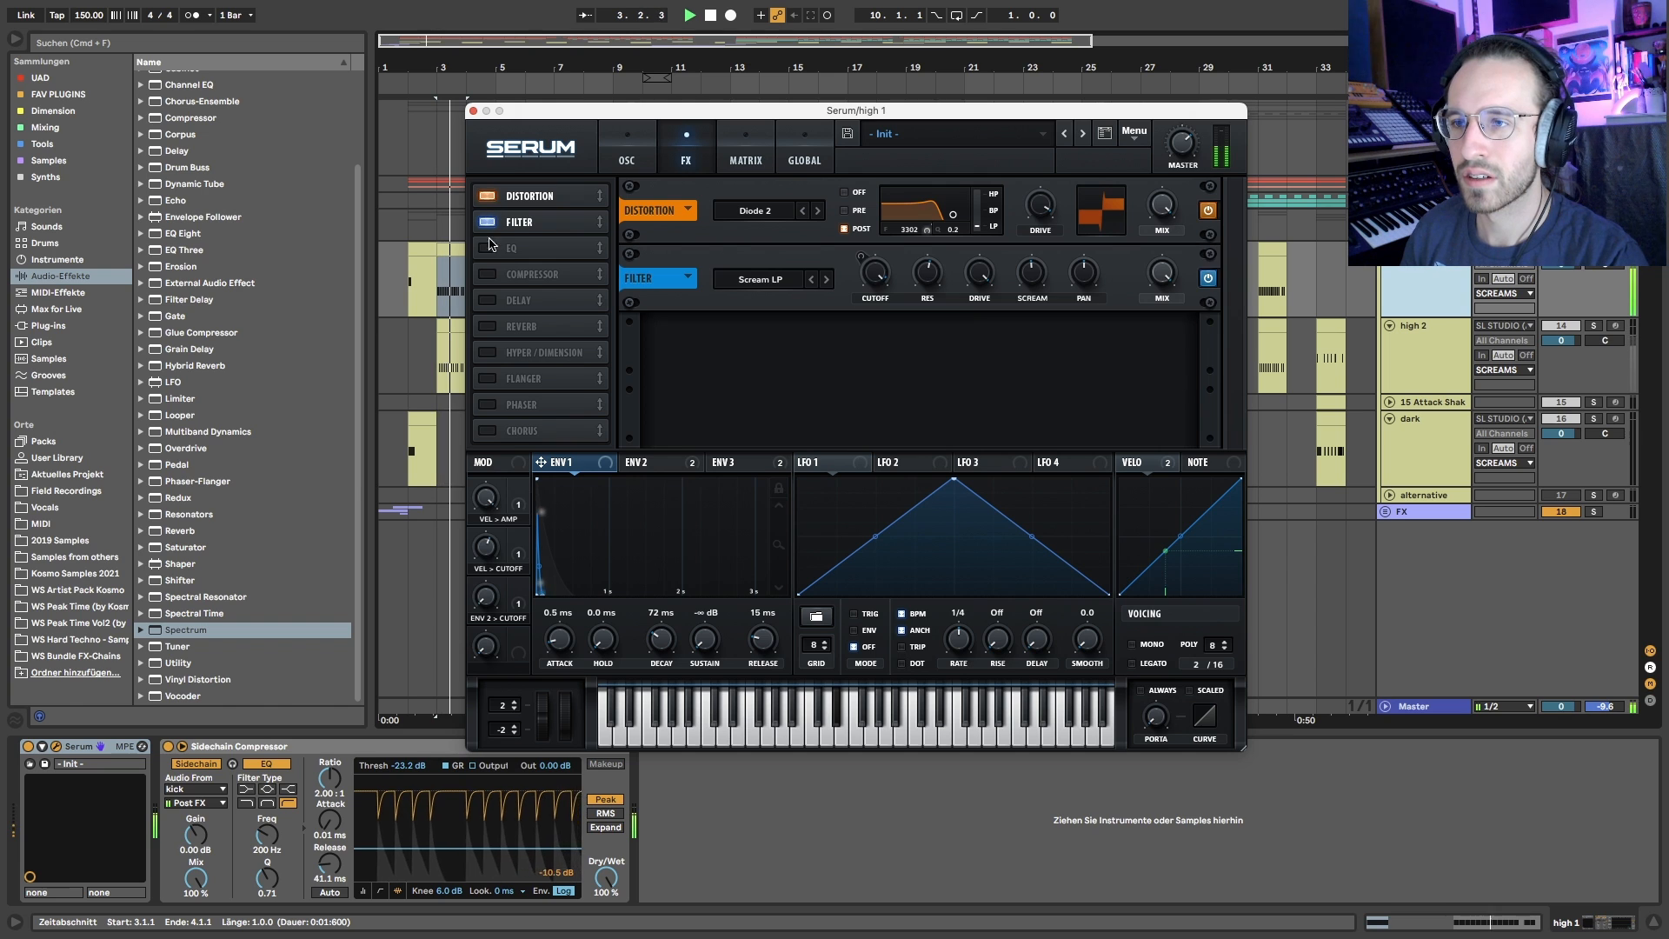
{"action": "left_click", "coordinate": [488, 248]}
{"action": "left_click", "coordinate": [488, 274]}
{"action": "left_click", "coordinate": [488, 300]}
{"action": "left_click", "coordinate": [488, 326]}
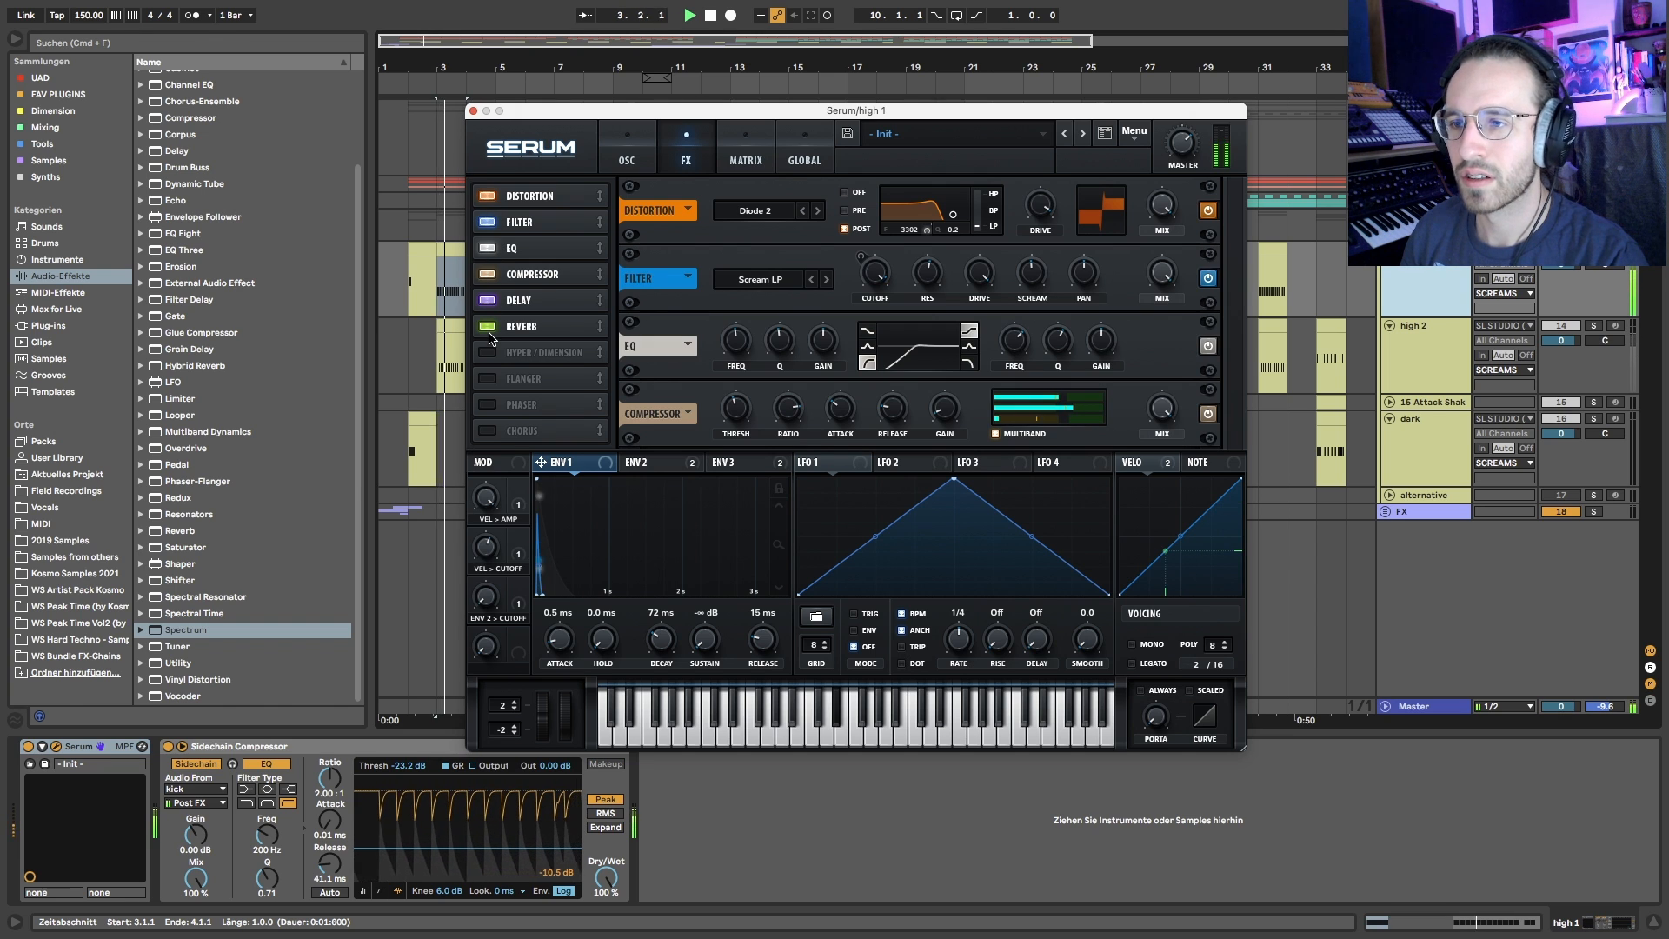
{"action": "key", "text": "space"}
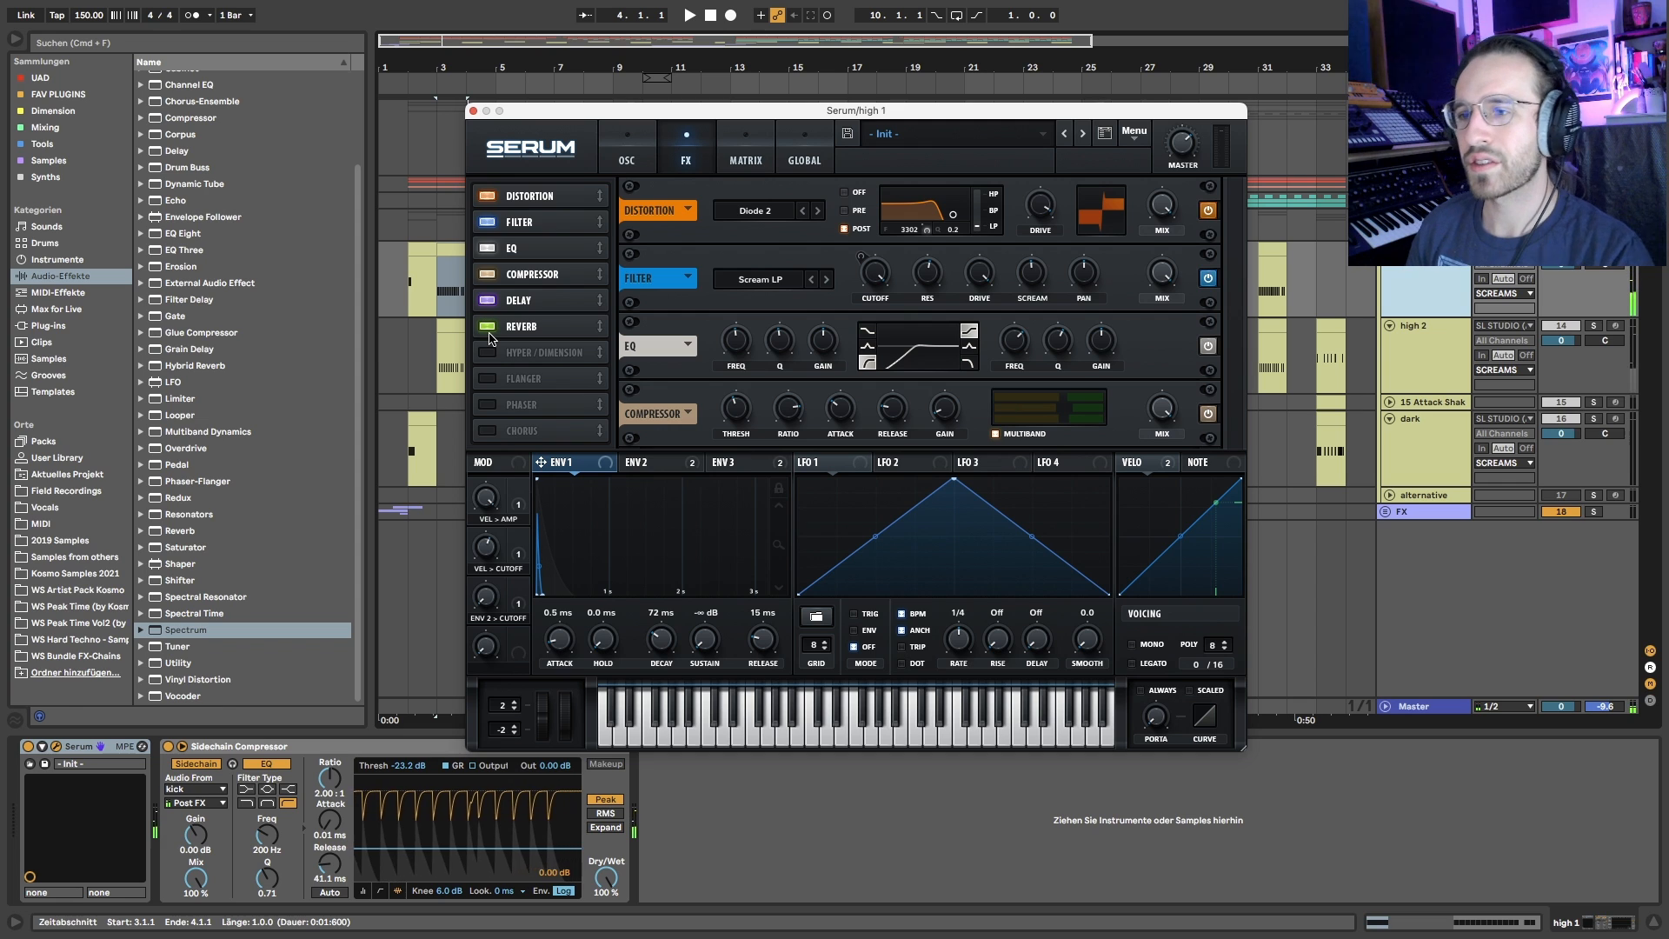
- Bypass every active Serum effect from reverb back to distortion, and play high 1 dry again
{"action": "left_click", "coordinate": [488, 326]}
{"action": "left_click", "coordinate": [488, 300]}
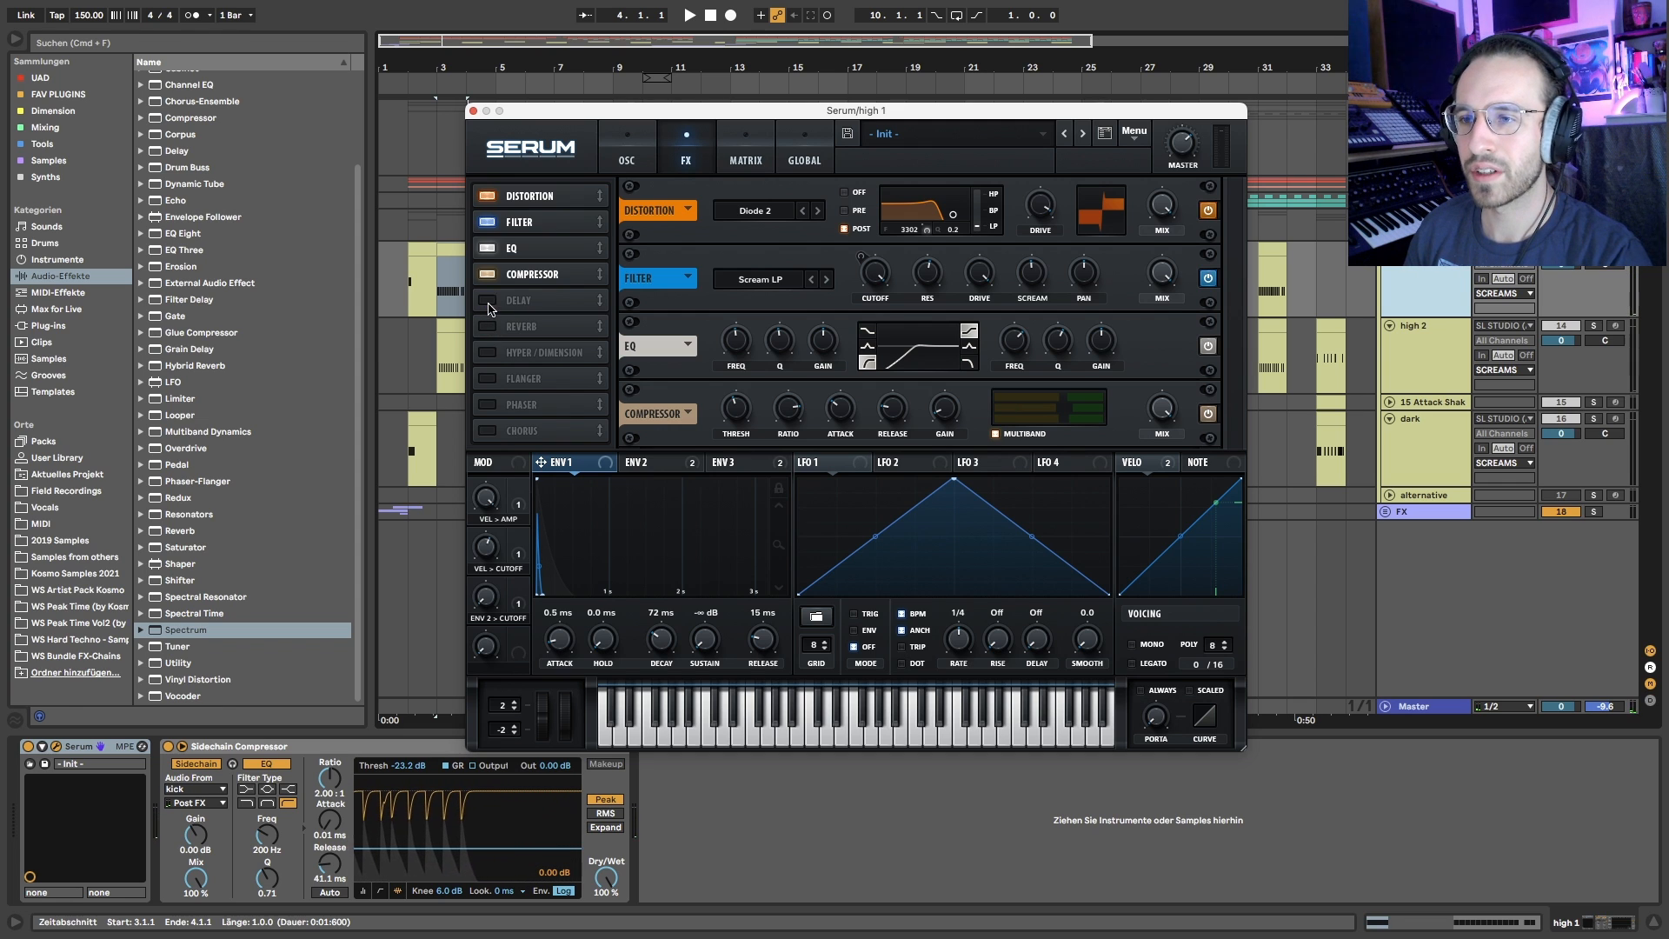
{"action": "left_click", "coordinate": [488, 274]}
{"action": "left_click", "coordinate": [488, 247]}
{"action": "left_click", "coordinate": [488, 222]}
{"action": "left_click", "coordinate": [487, 196]}
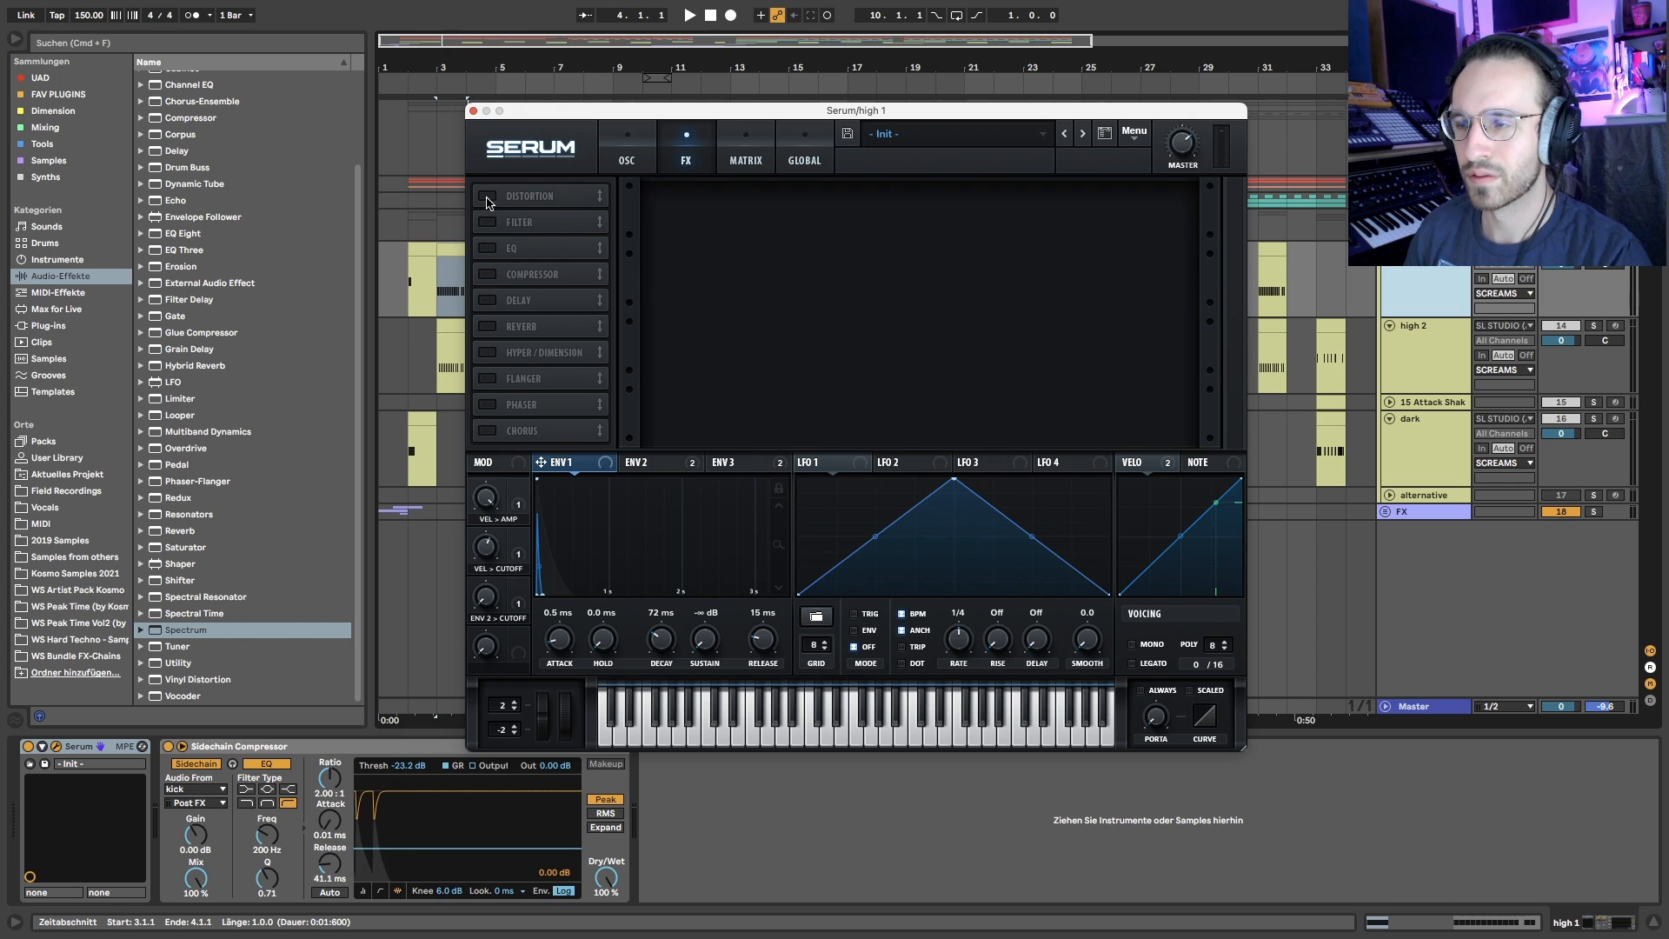
{"action": "key", "text": "space"}
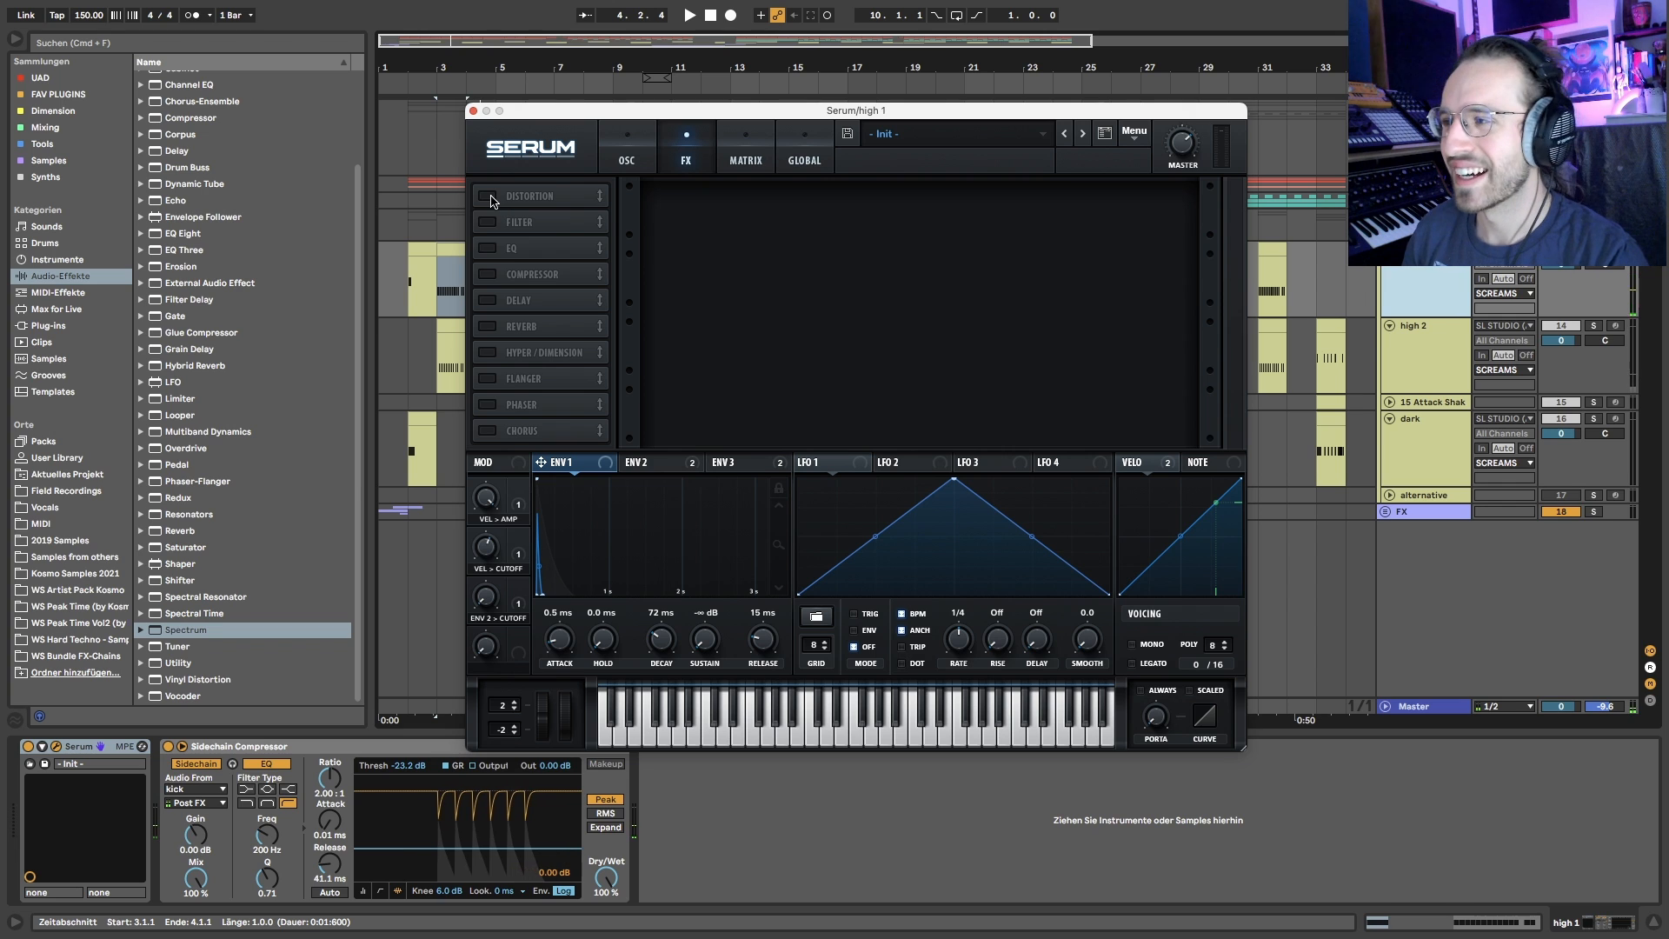
- Switch on the Diode 2 distortion and compare high 1 with and without it during playback, leaving it on
{"action": "left_click", "coordinate": [491, 197]}
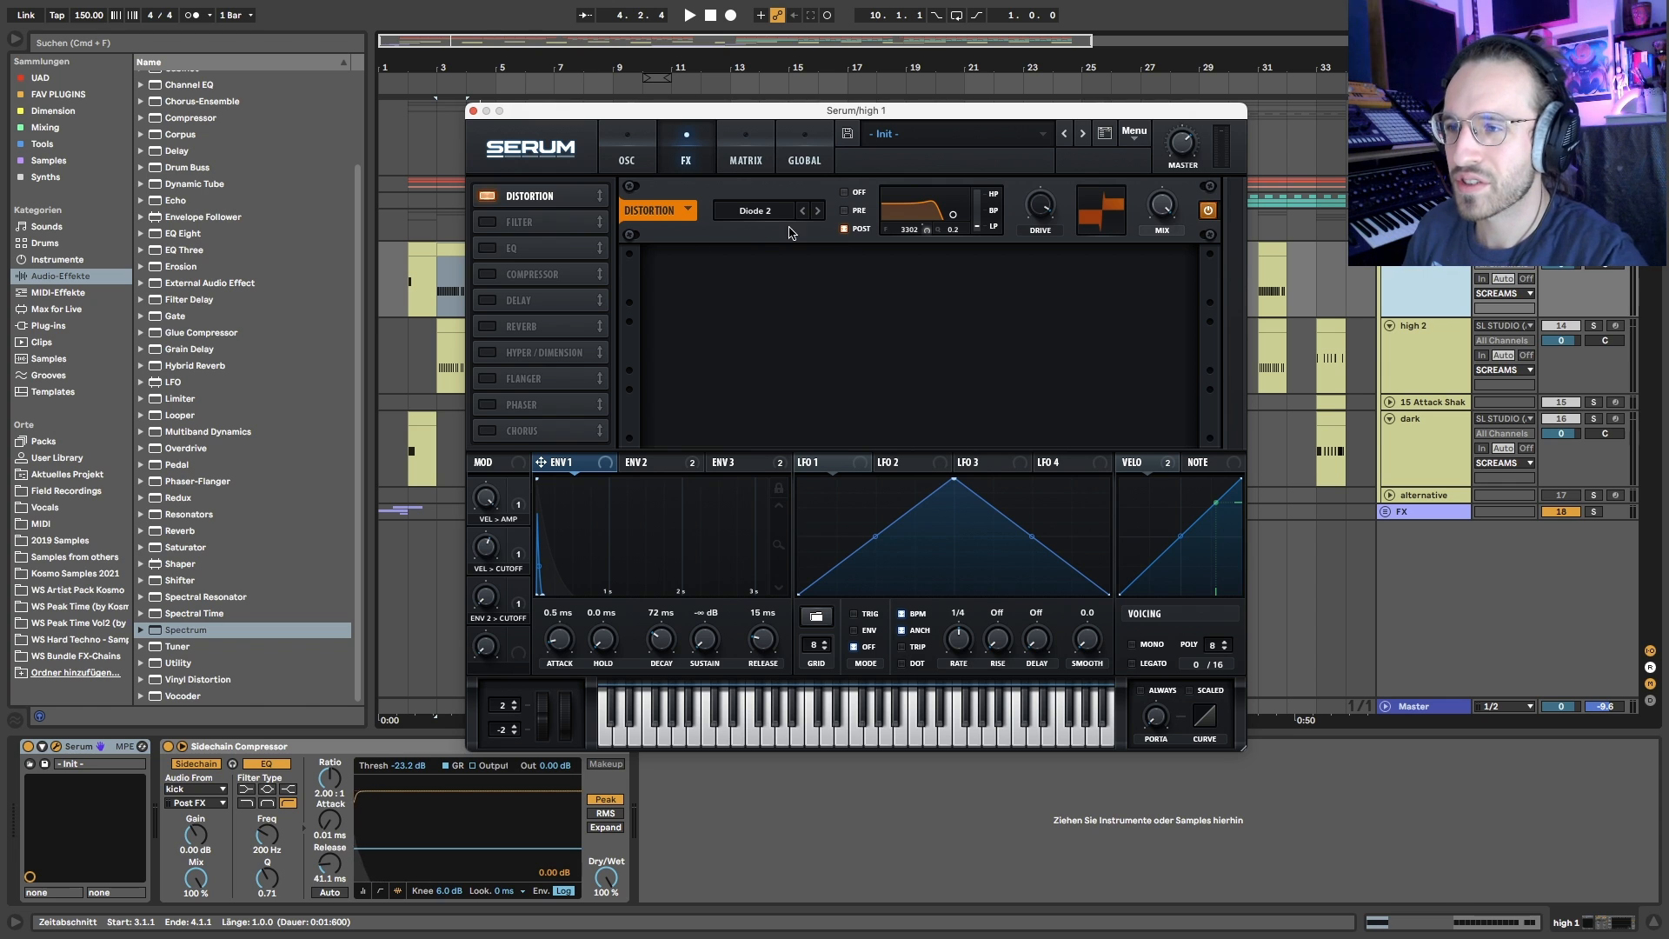
{"action": "key", "text": "space"}
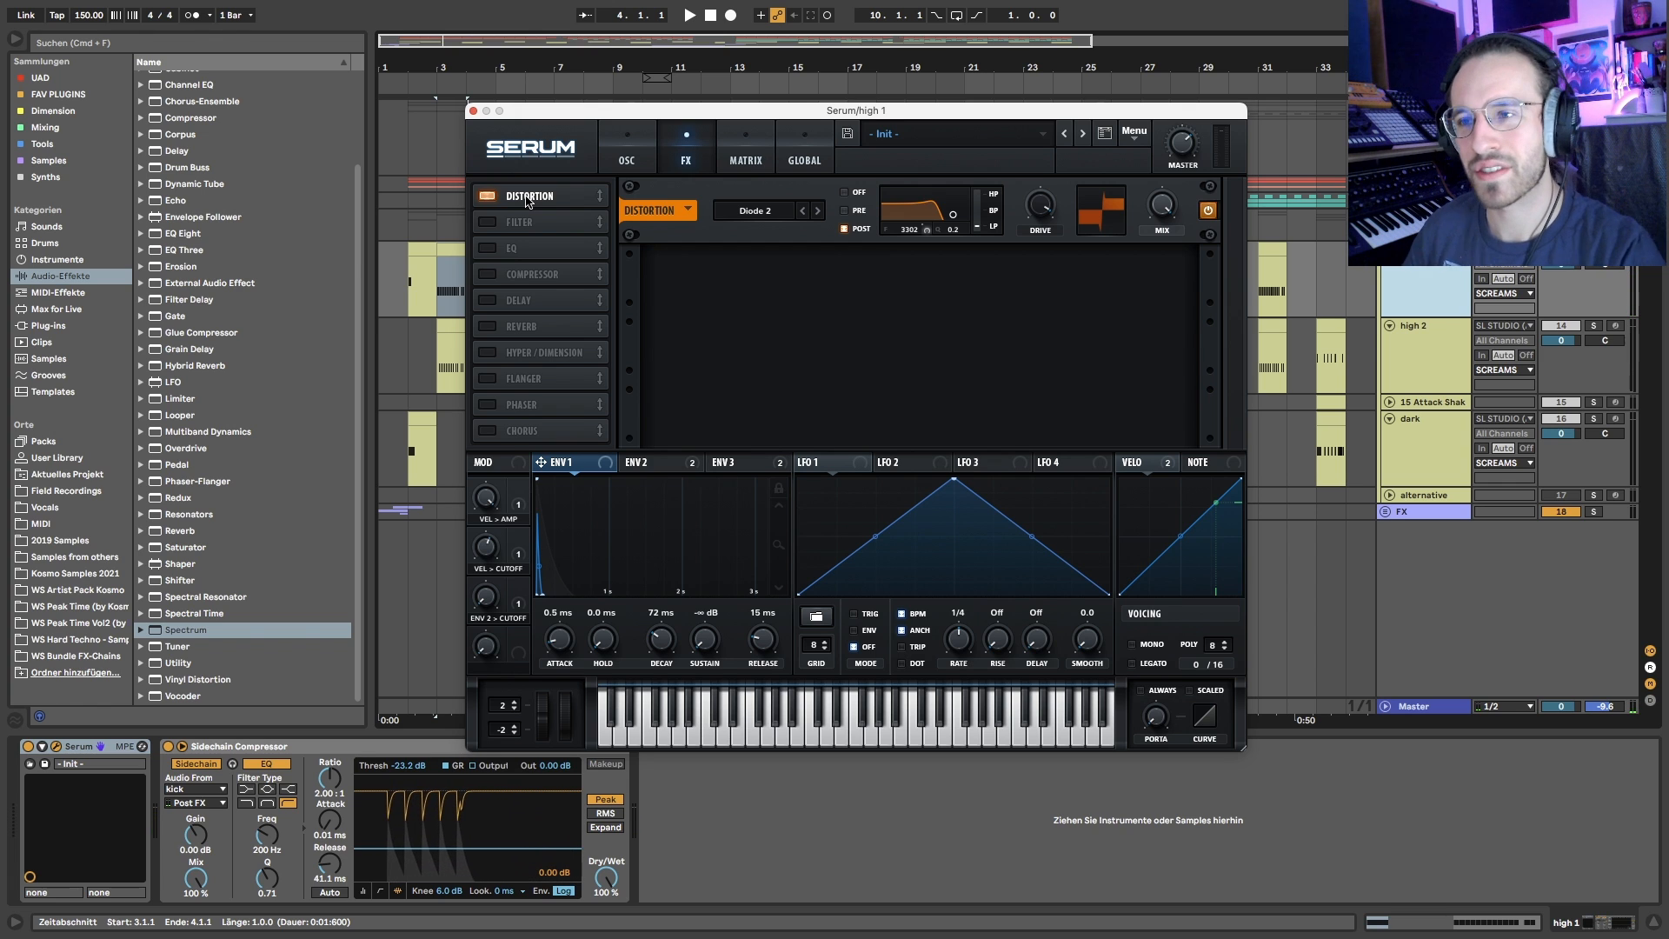
{"action": "left_click", "coordinate": [490, 199]}
{"action": "left_click", "coordinate": [489, 198]}
{"action": "left_click", "coordinate": [489, 198]}
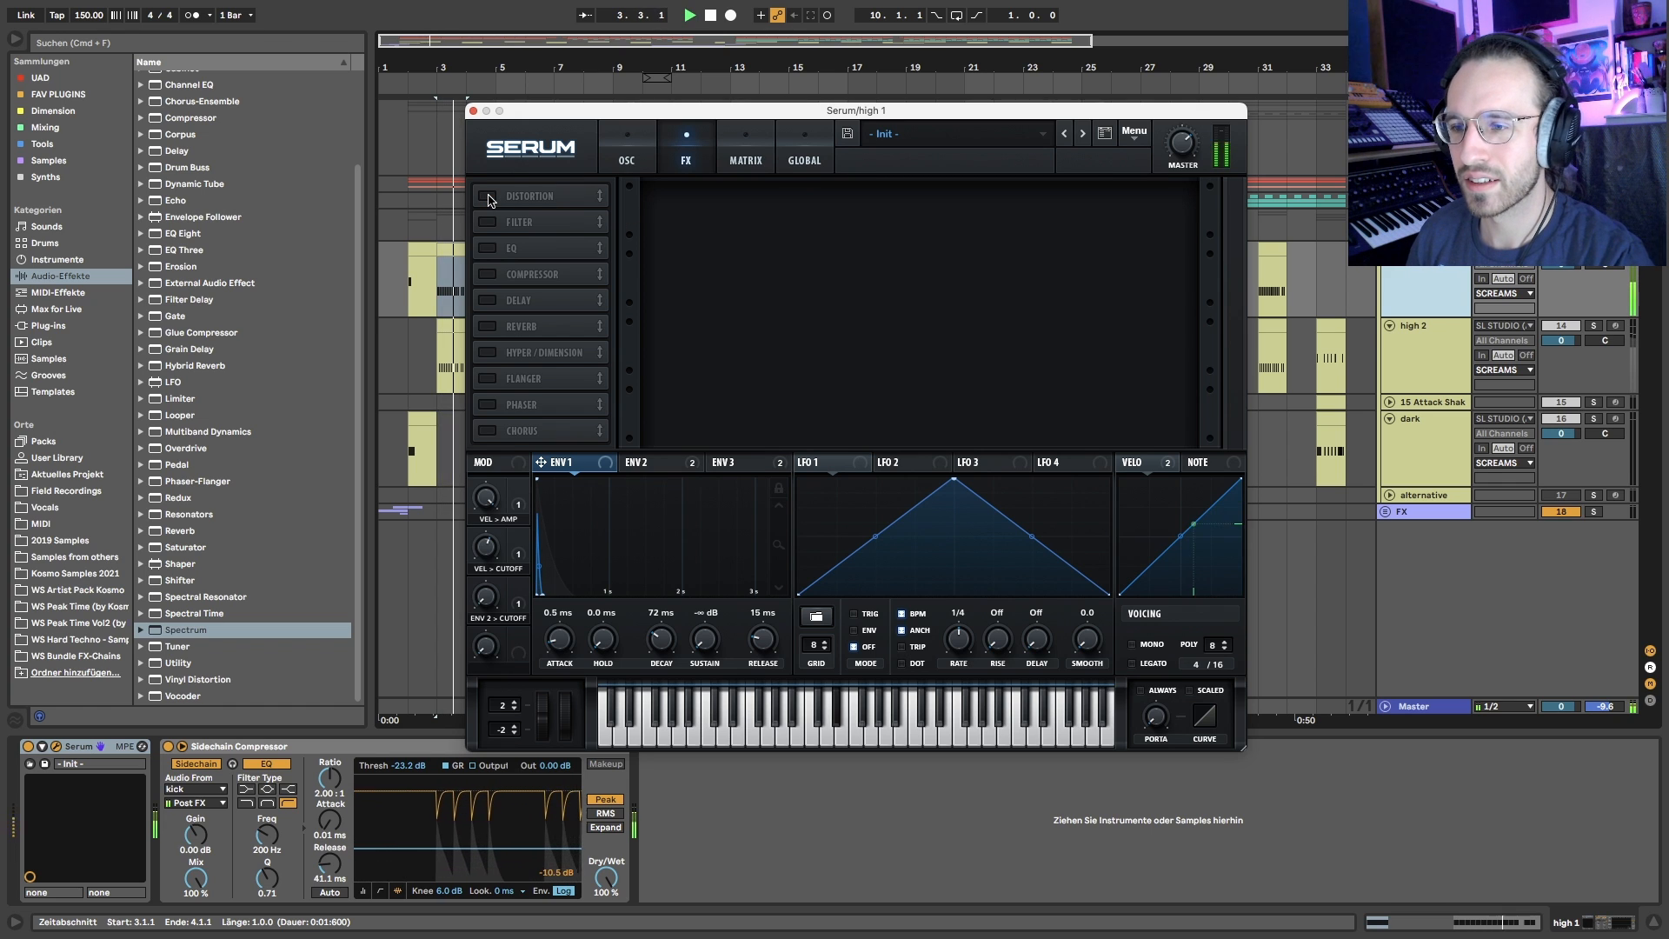
{"action": "left_click", "coordinate": [490, 198]}
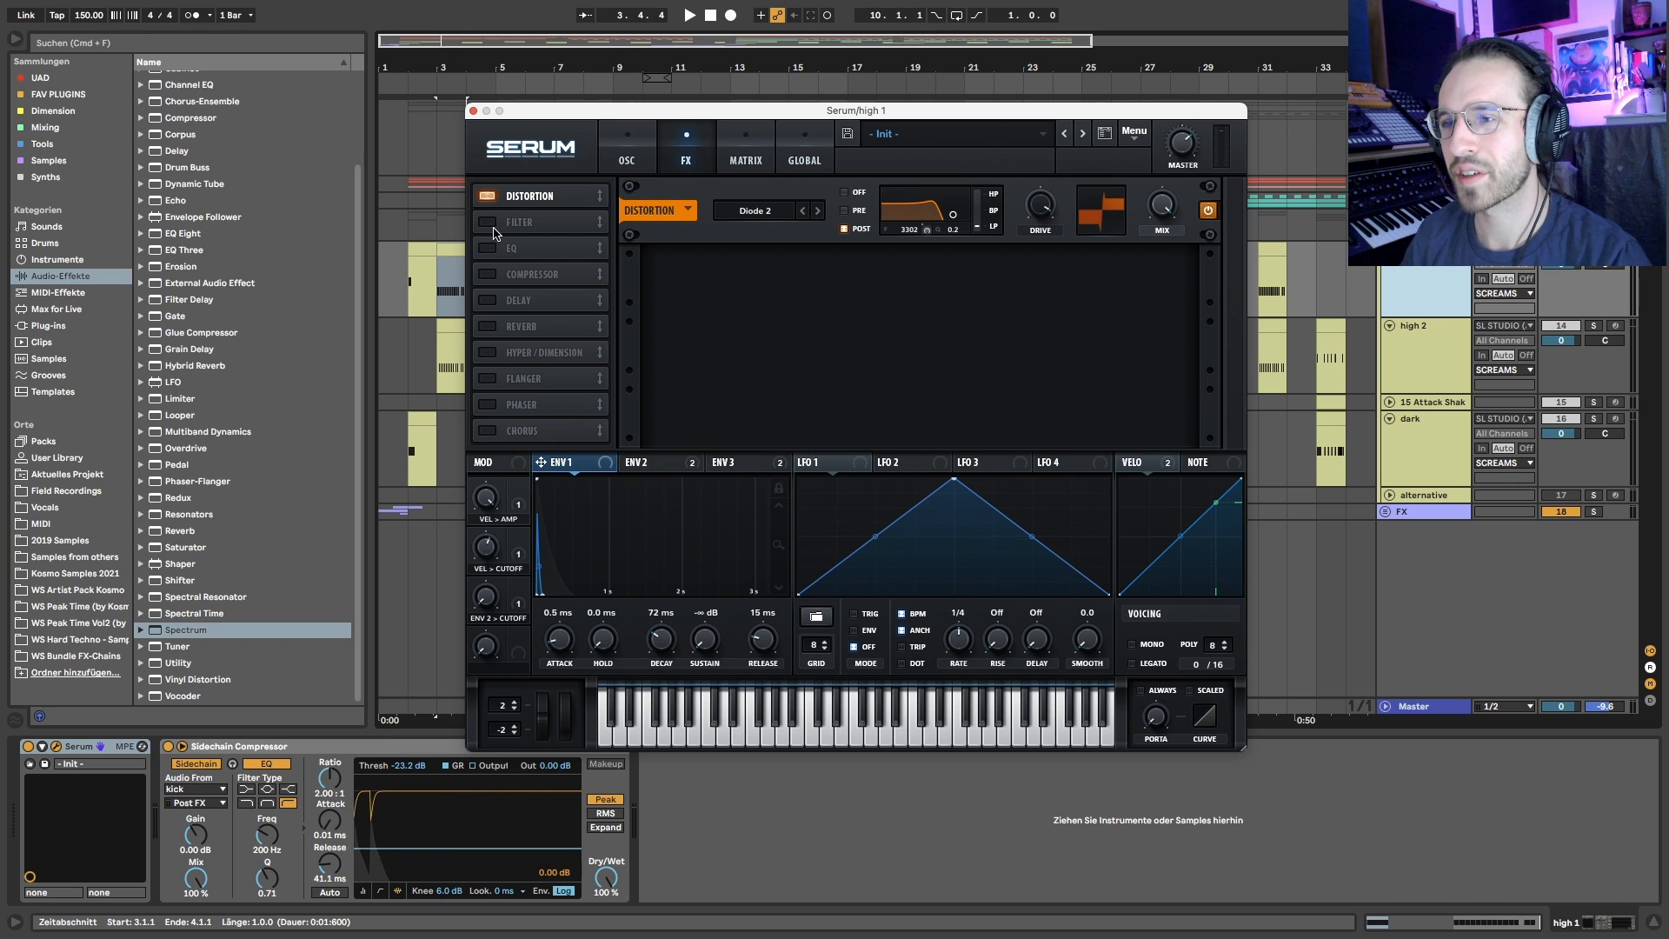
- Switch on the Scream LP filter effect and compare its controls with those of the oscillator section's filter
{"action": "left_click", "coordinate": [488, 223]}
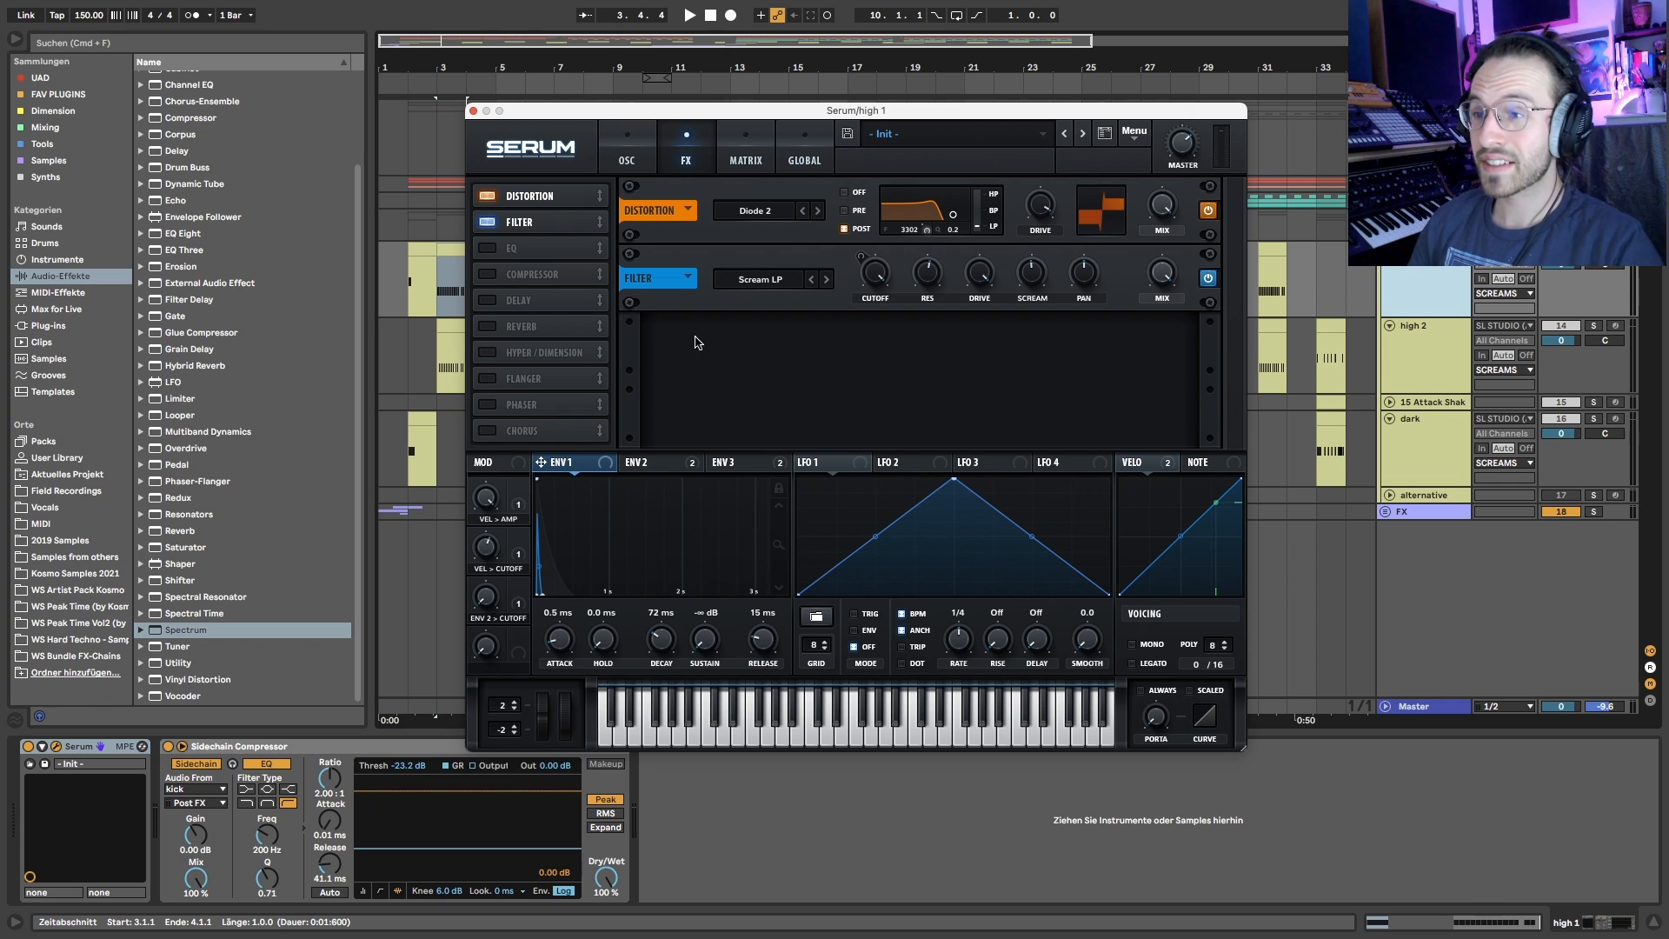
{"action": "left_click", "coordinate": [626, 155]}
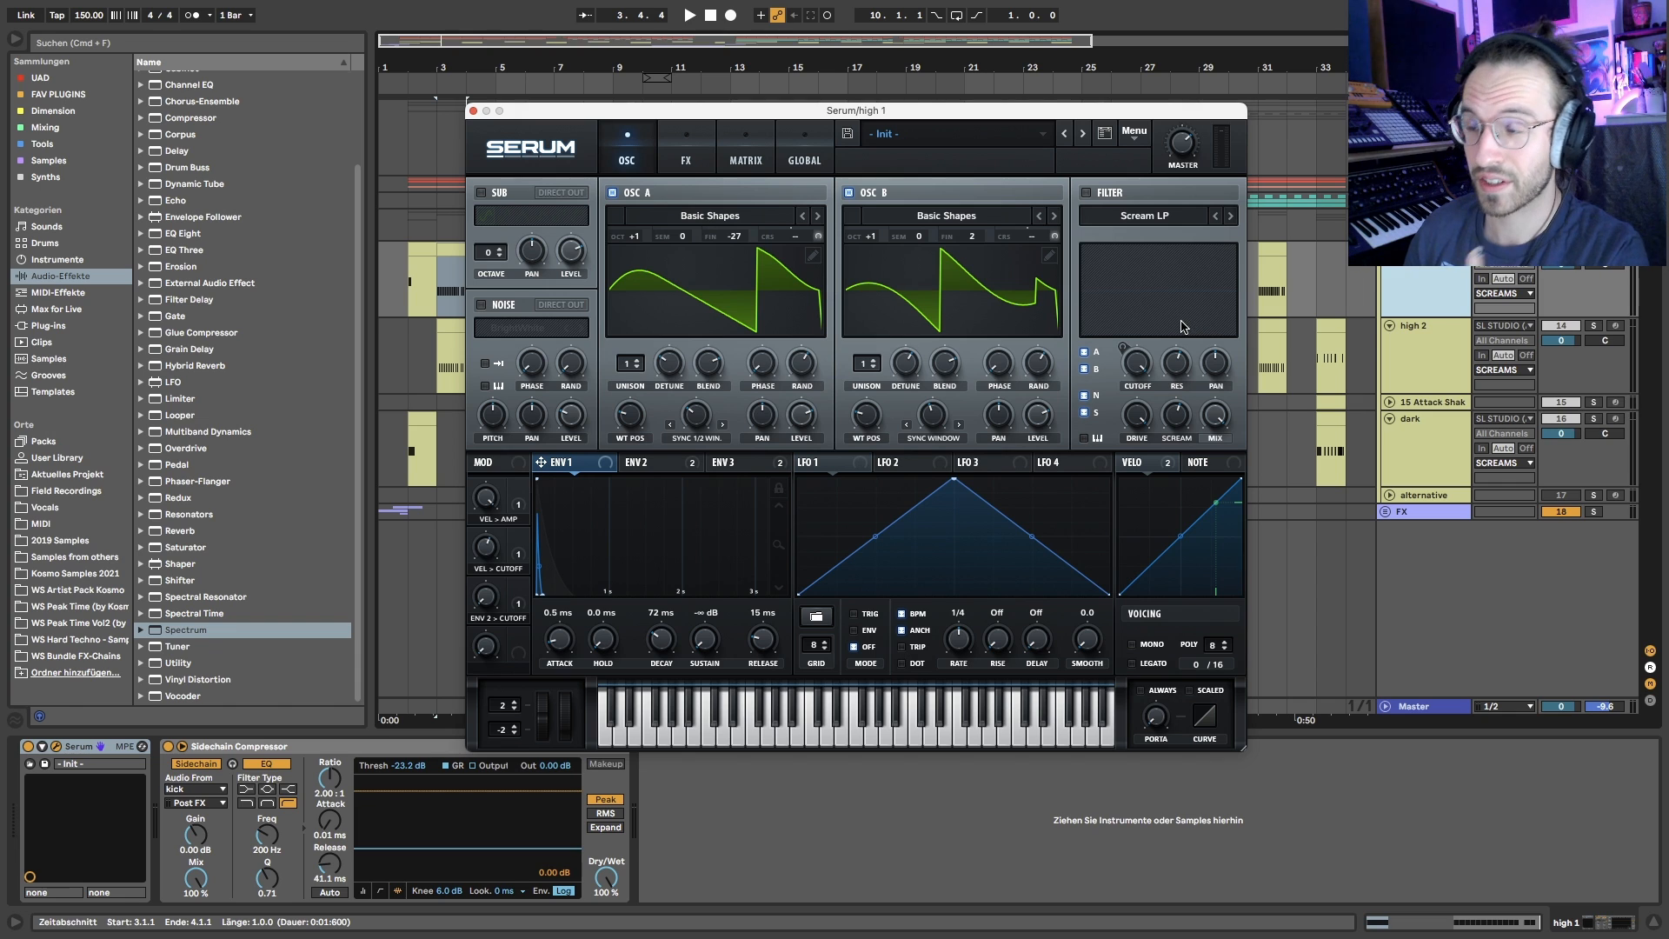
{"action": "left_click", "coordinate": [681, 163]}
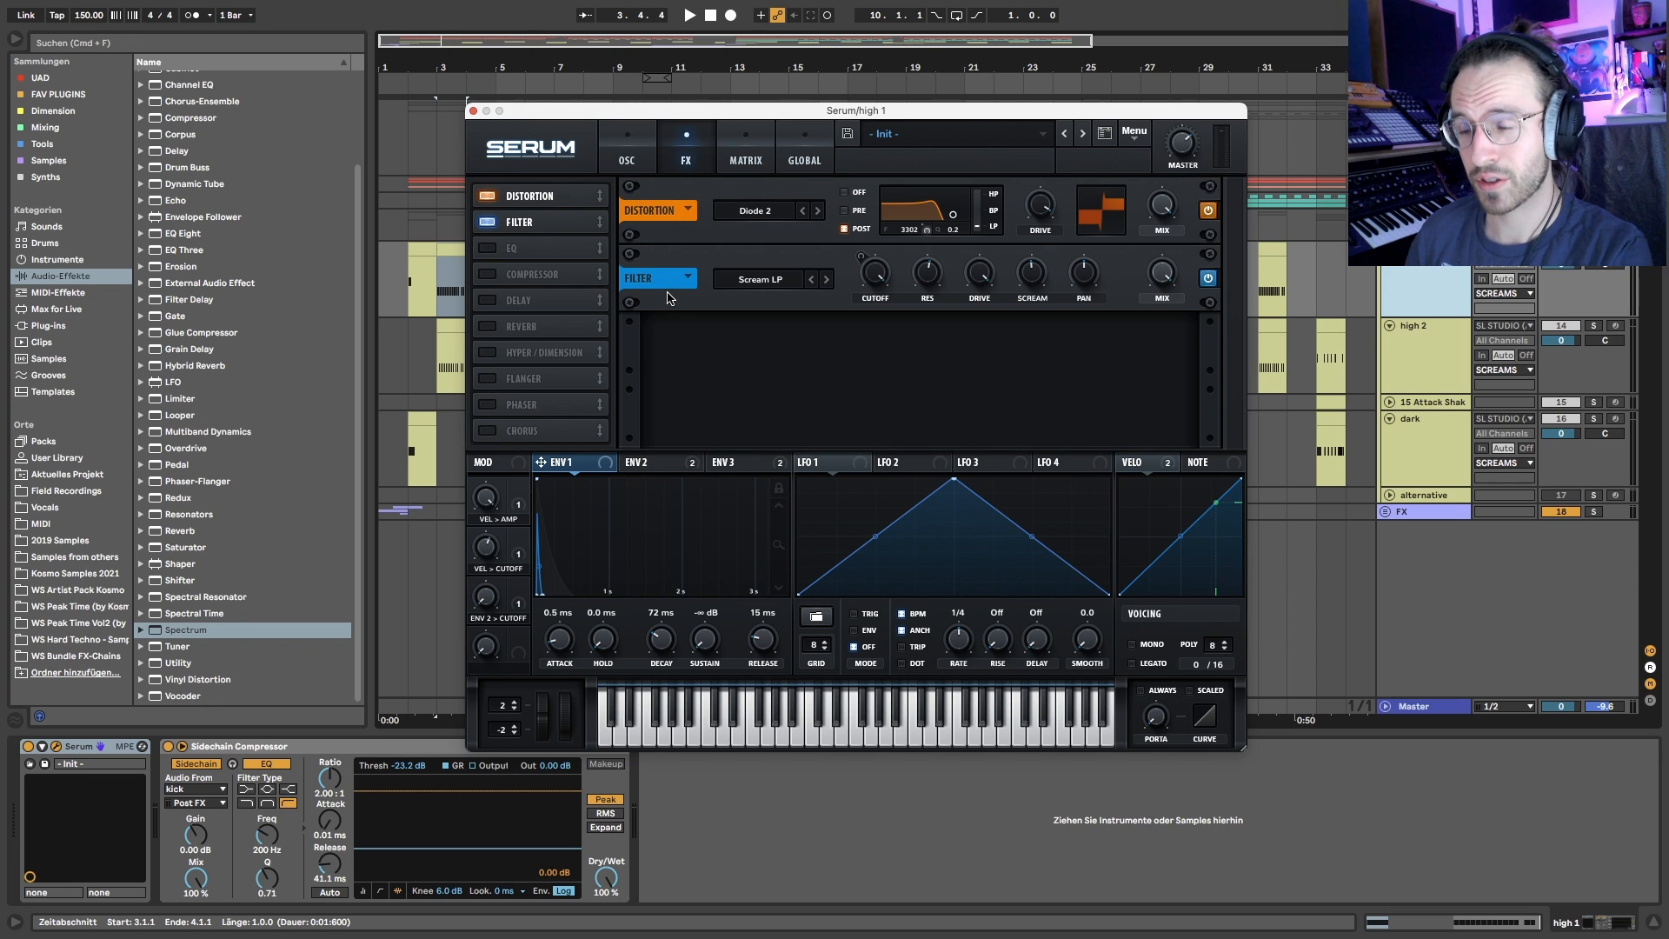
{"action": "left_click", "coordinate": [639, 155]}
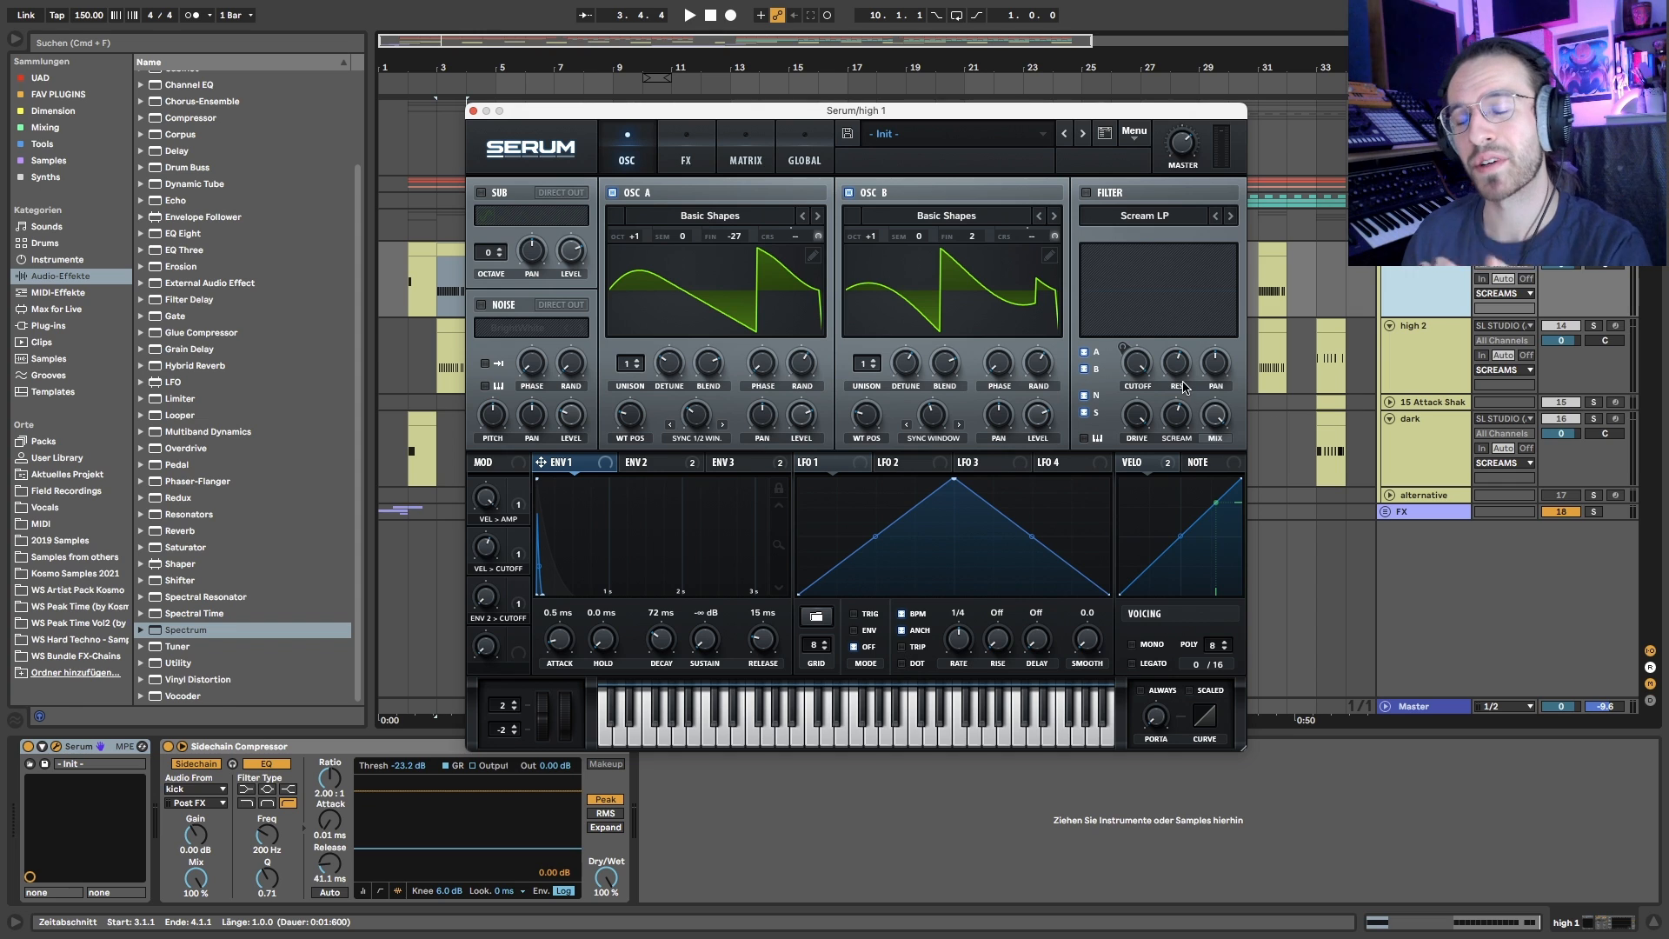
{"action": "left_click", "coordinate": [668, 164]}
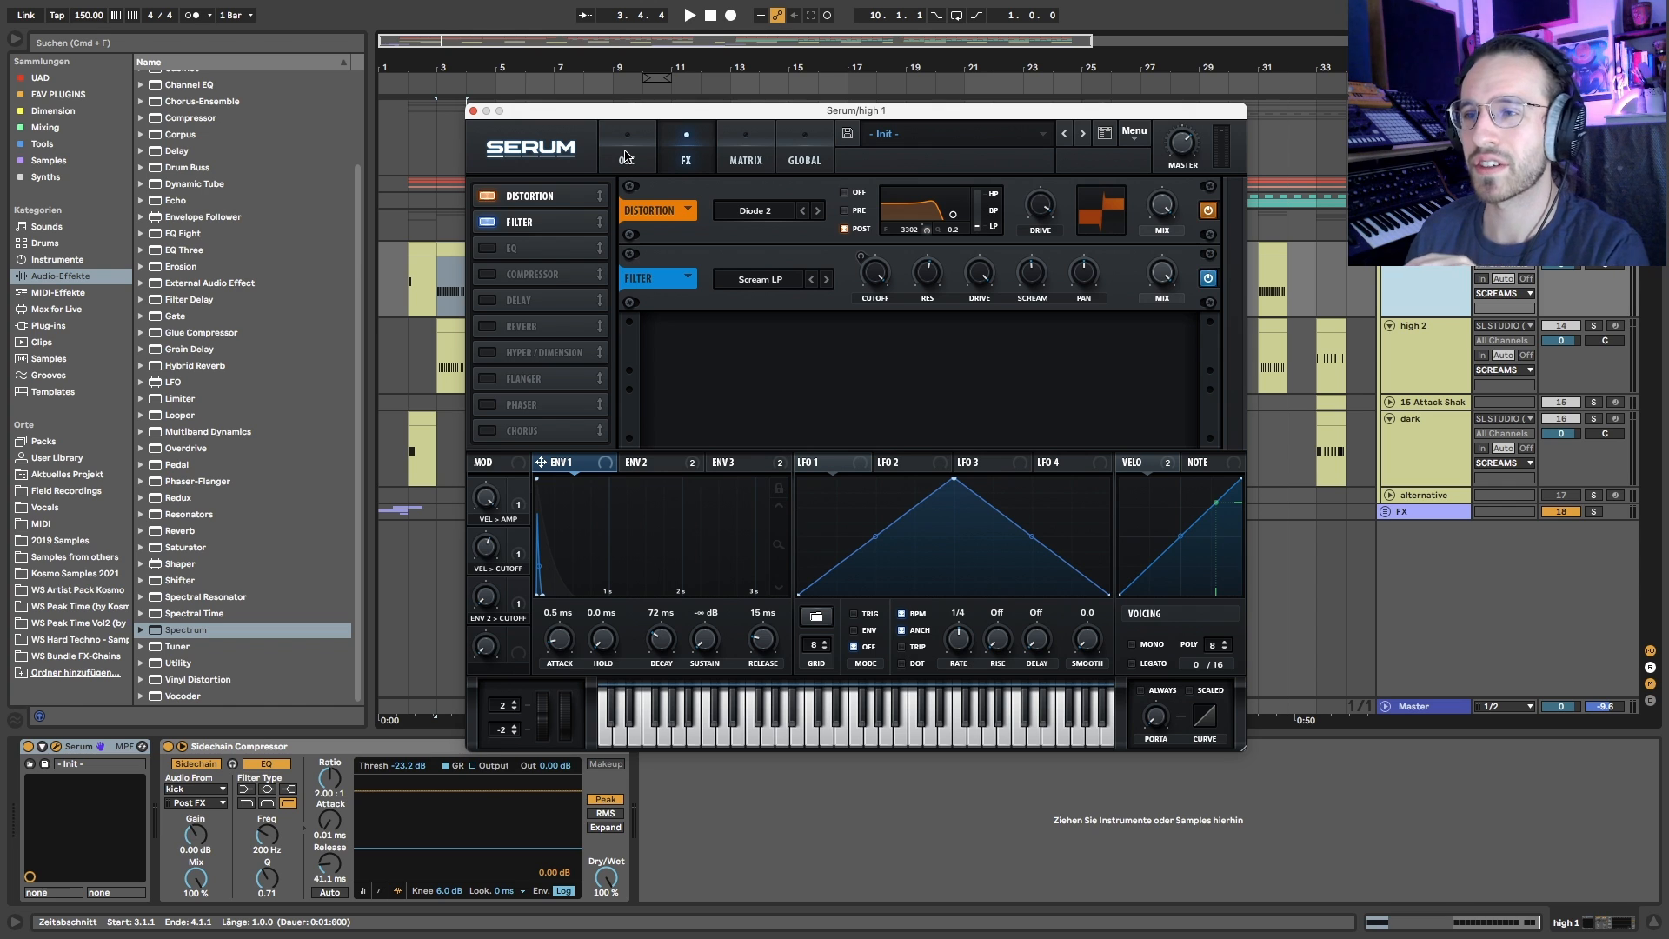
{"action": "left_click", "coordinate": [626, 156]}
{"action": "left_click", "coordinate": [686, 158]}
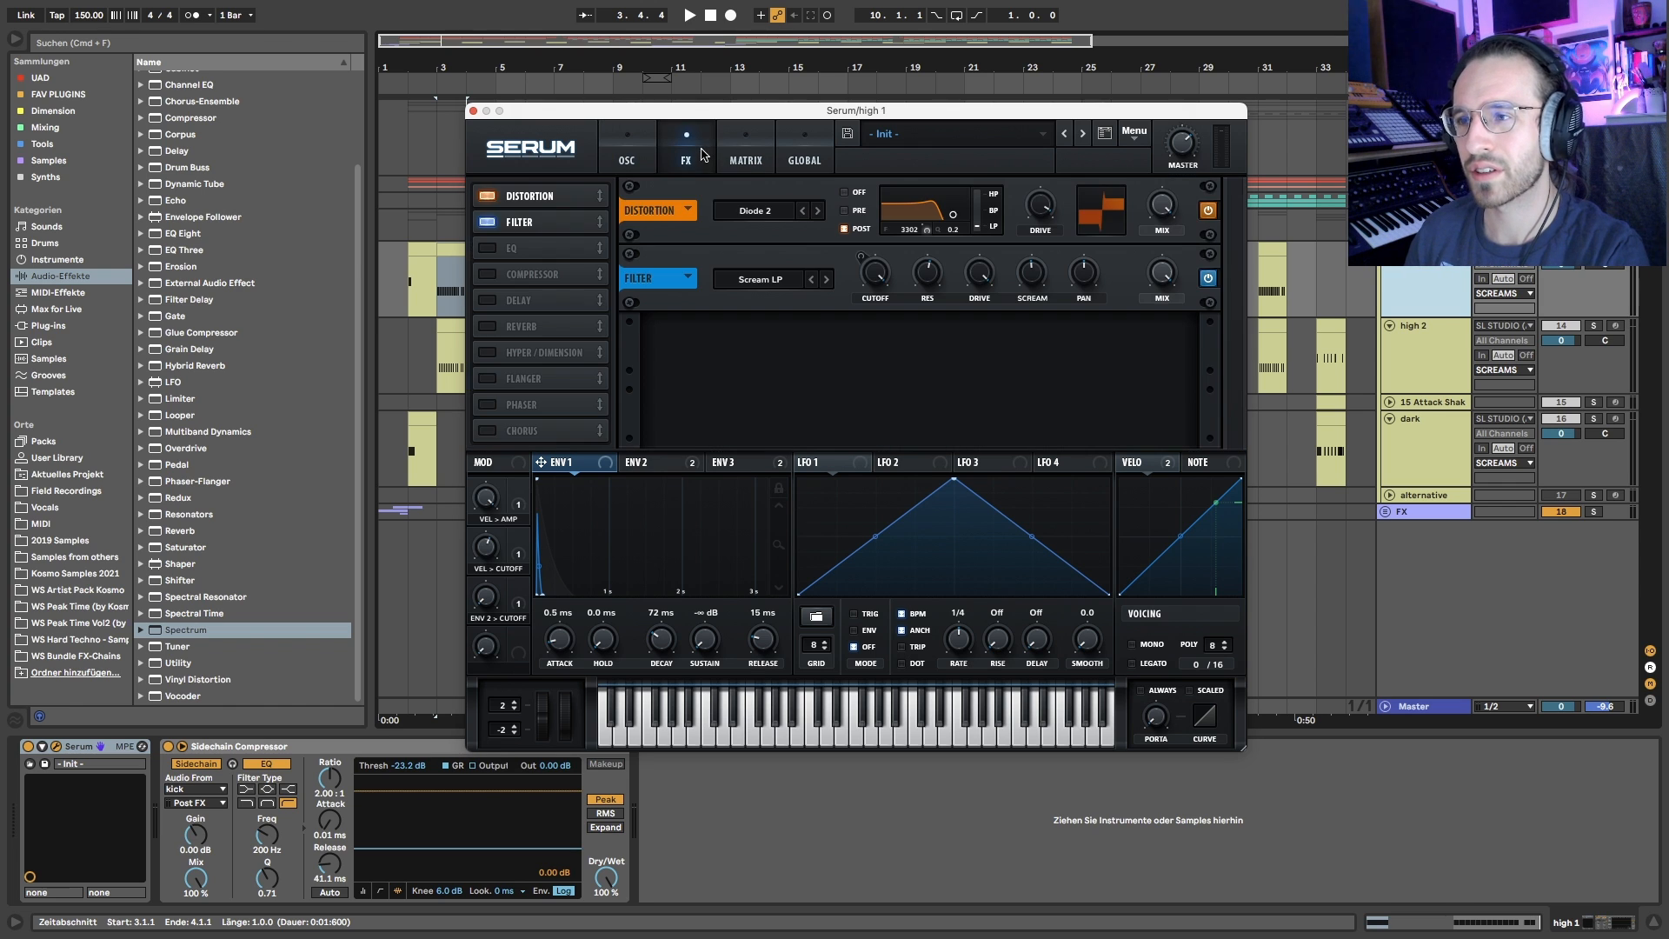
{"action": "left_click", "coordinate": [639, 169]}
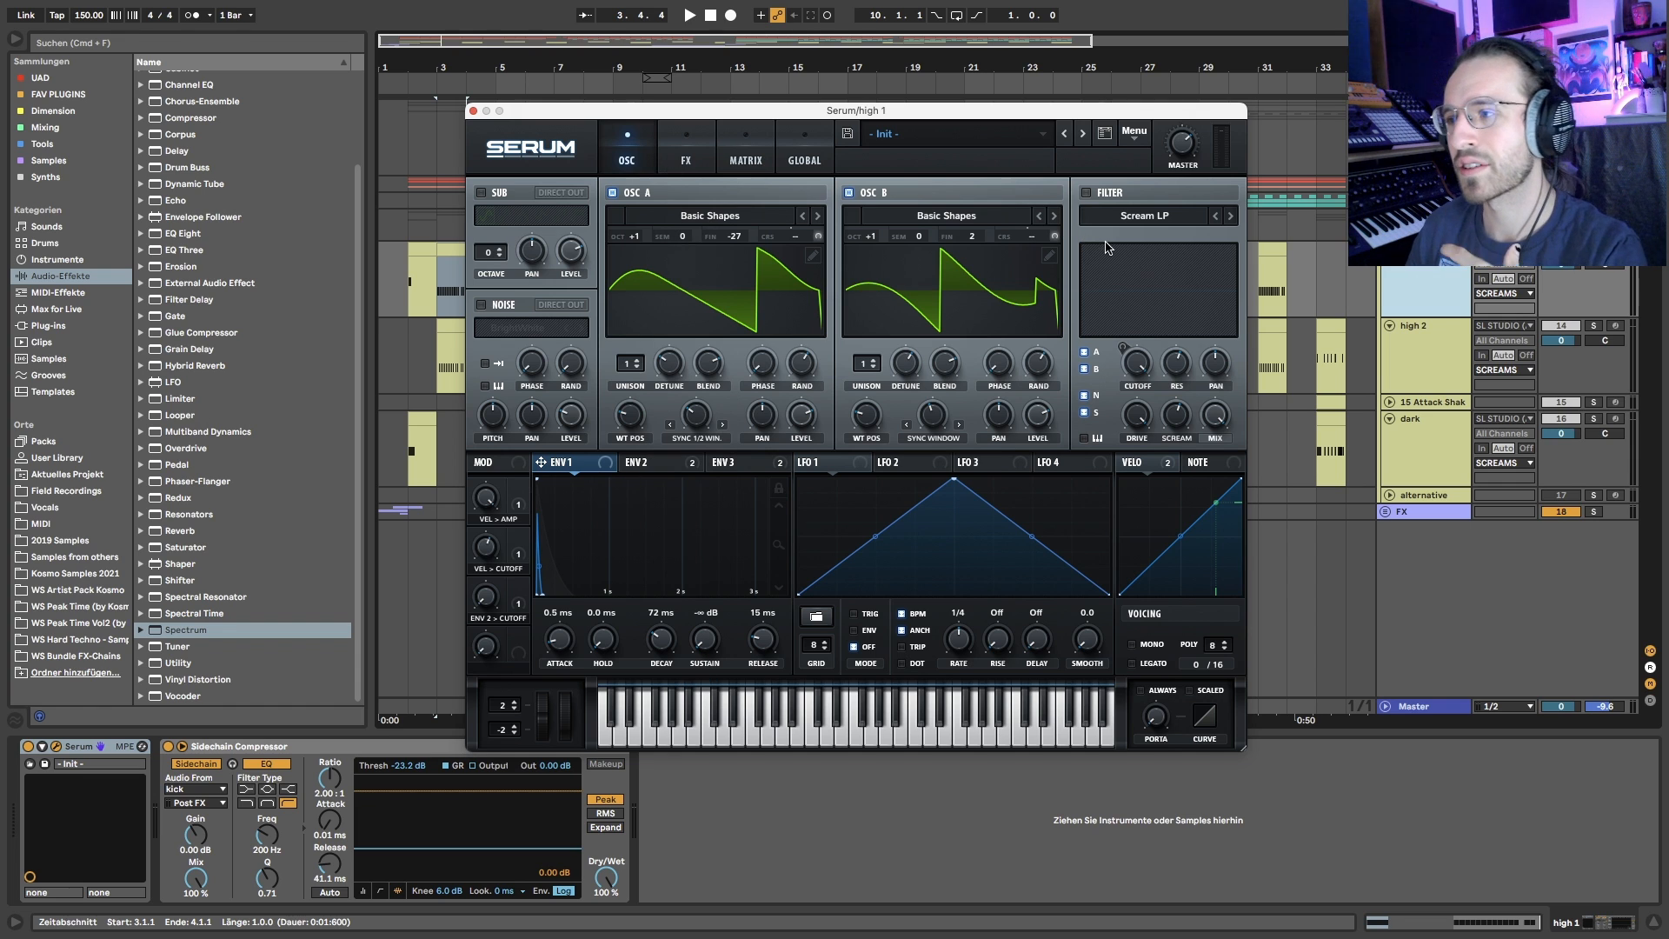
{"action": "left_click", "coordinate": [681, 165]}
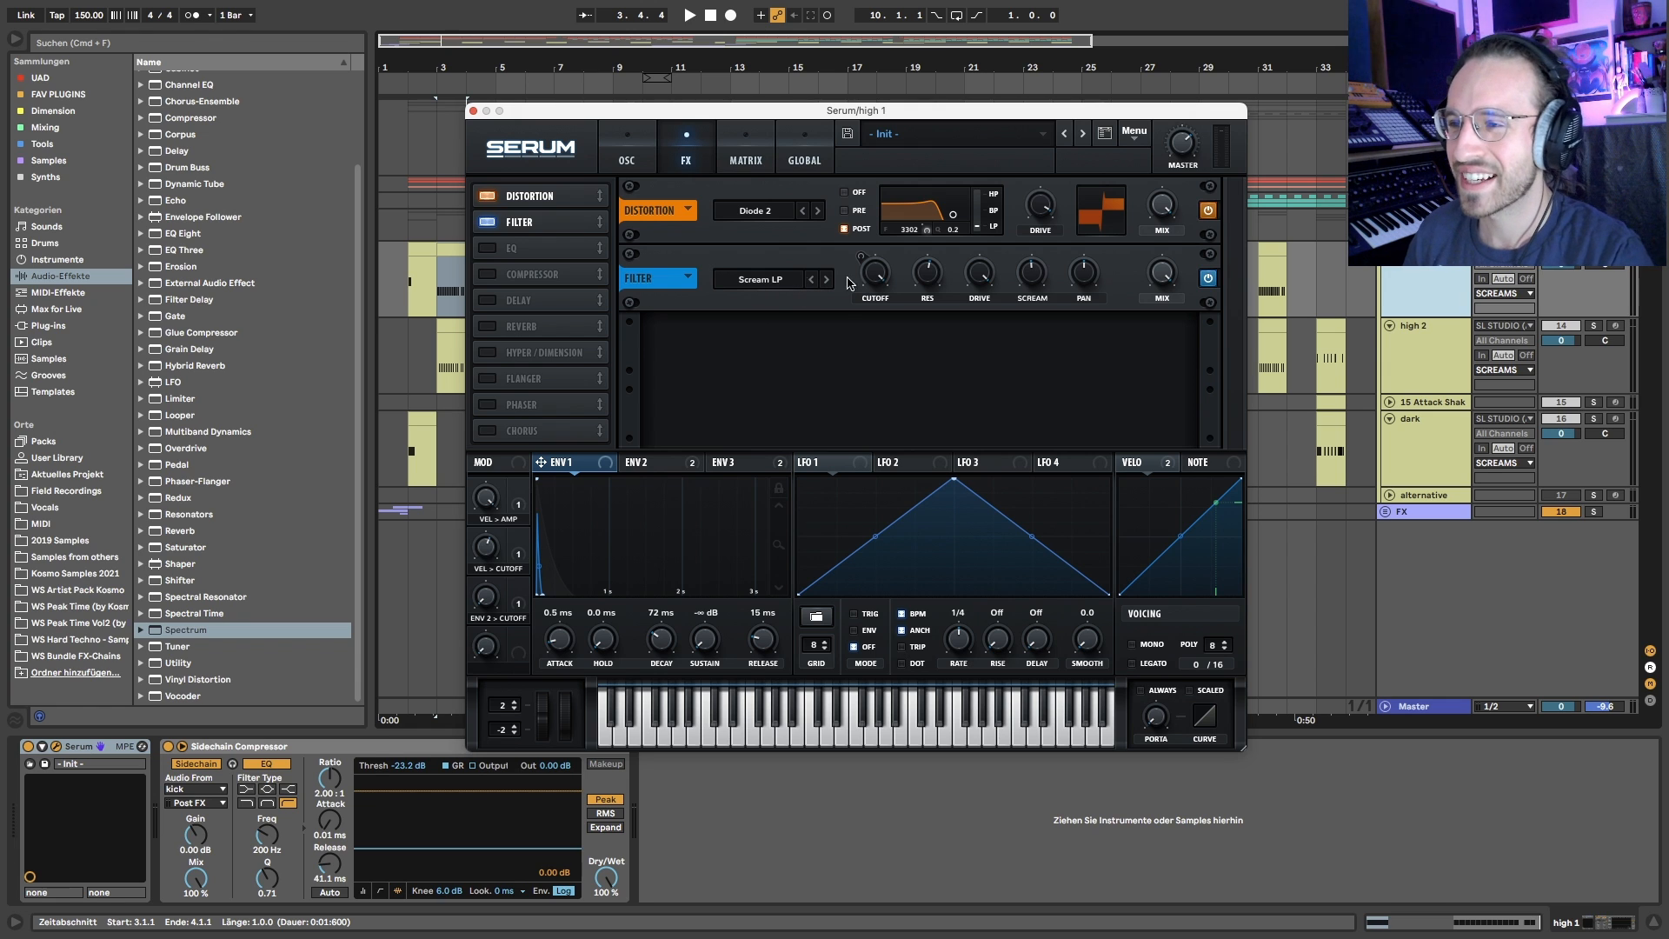
- Try the oscillator section's own Scream LP filter by adjusting its Scream amount, and return to the effects
{"action": "left_click", "coordinate": [622, 155]}
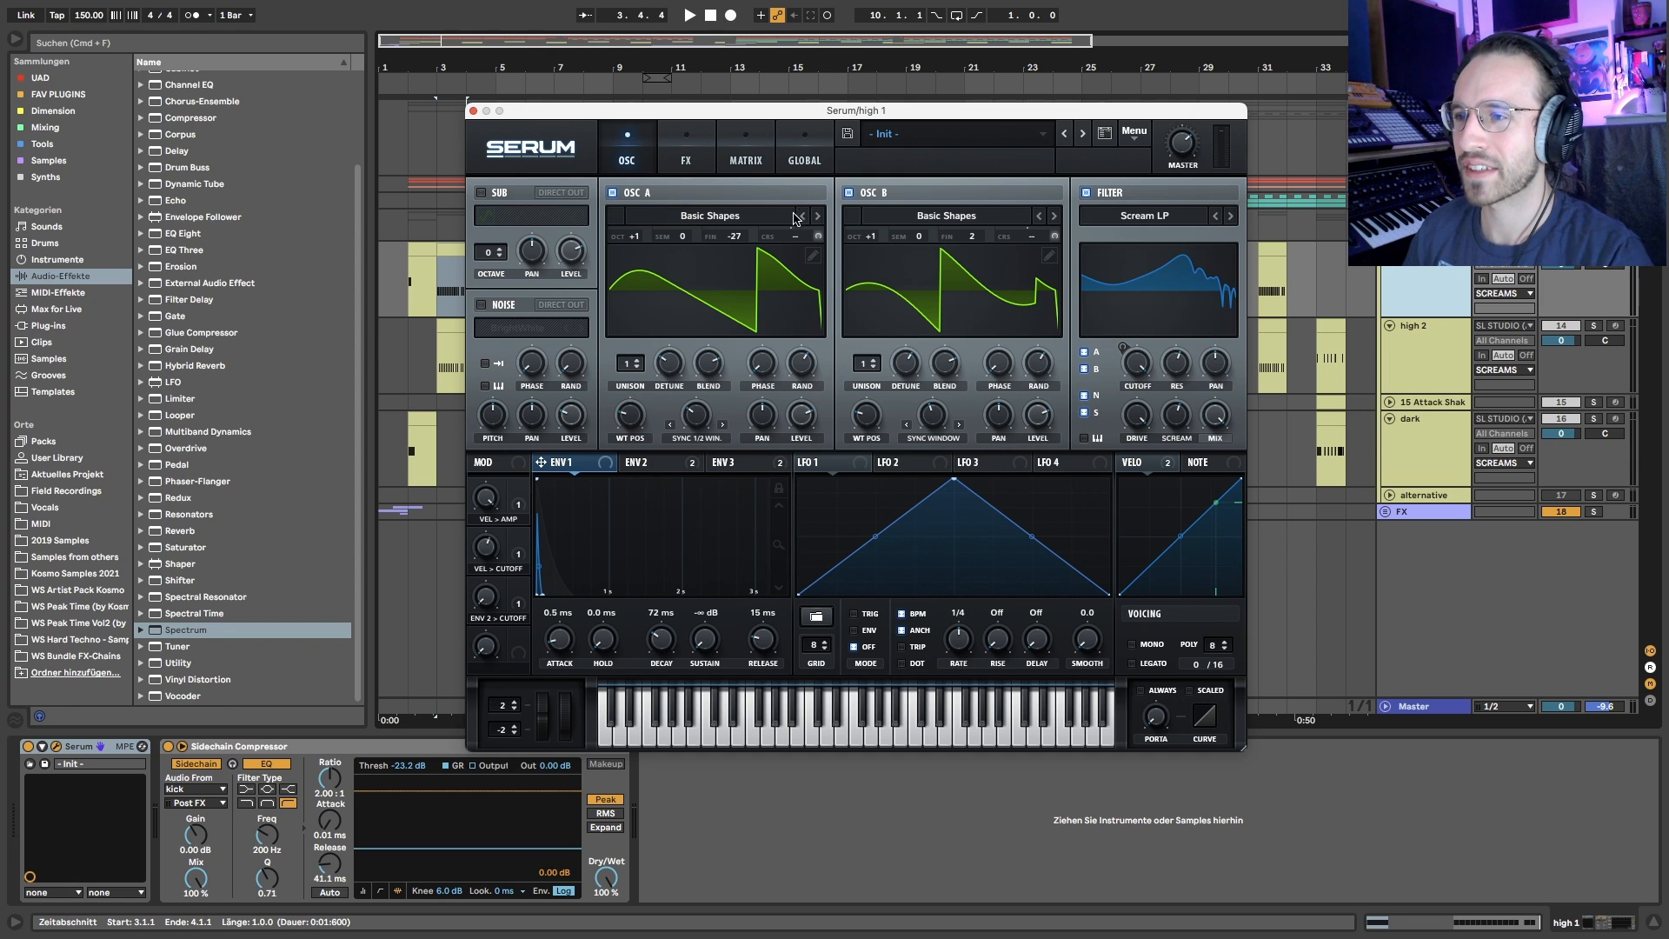
{"action": "left_click", "coordinate": [687, 157]}
{"action": "left_click", "coordinate": [645, 146]}
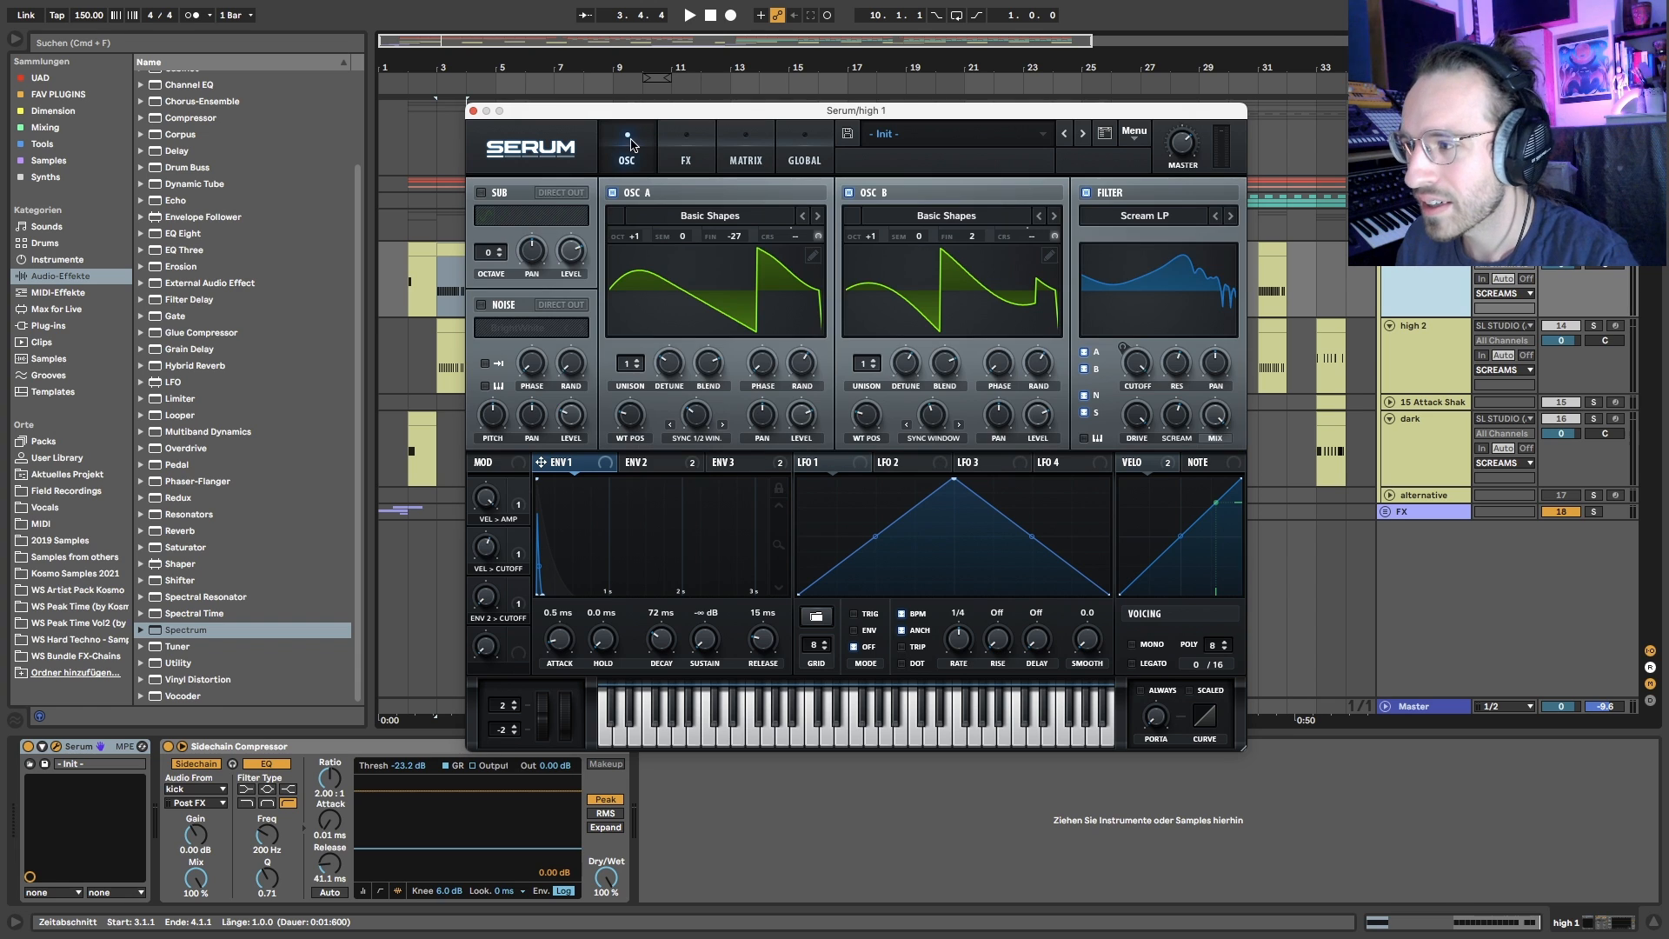
{"action": "left_click_drag", "start_coordinate": [1176, 420], "coordinate": [1176, 416]}
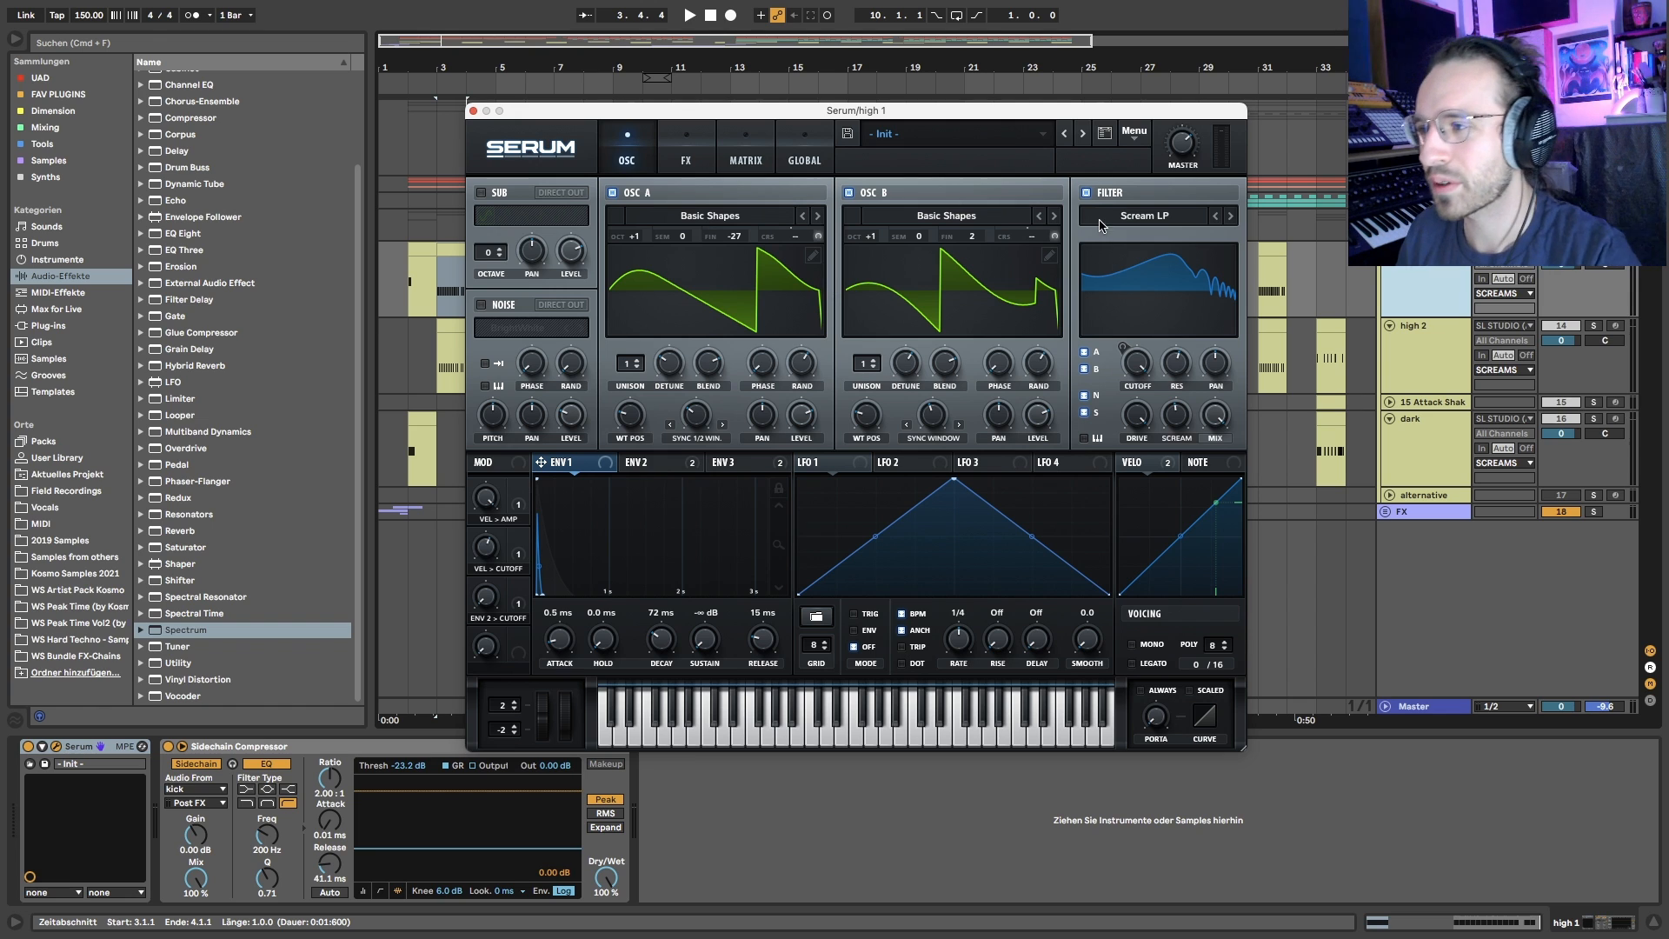
{"action": "left_click", "coordinate": [687, 148]}
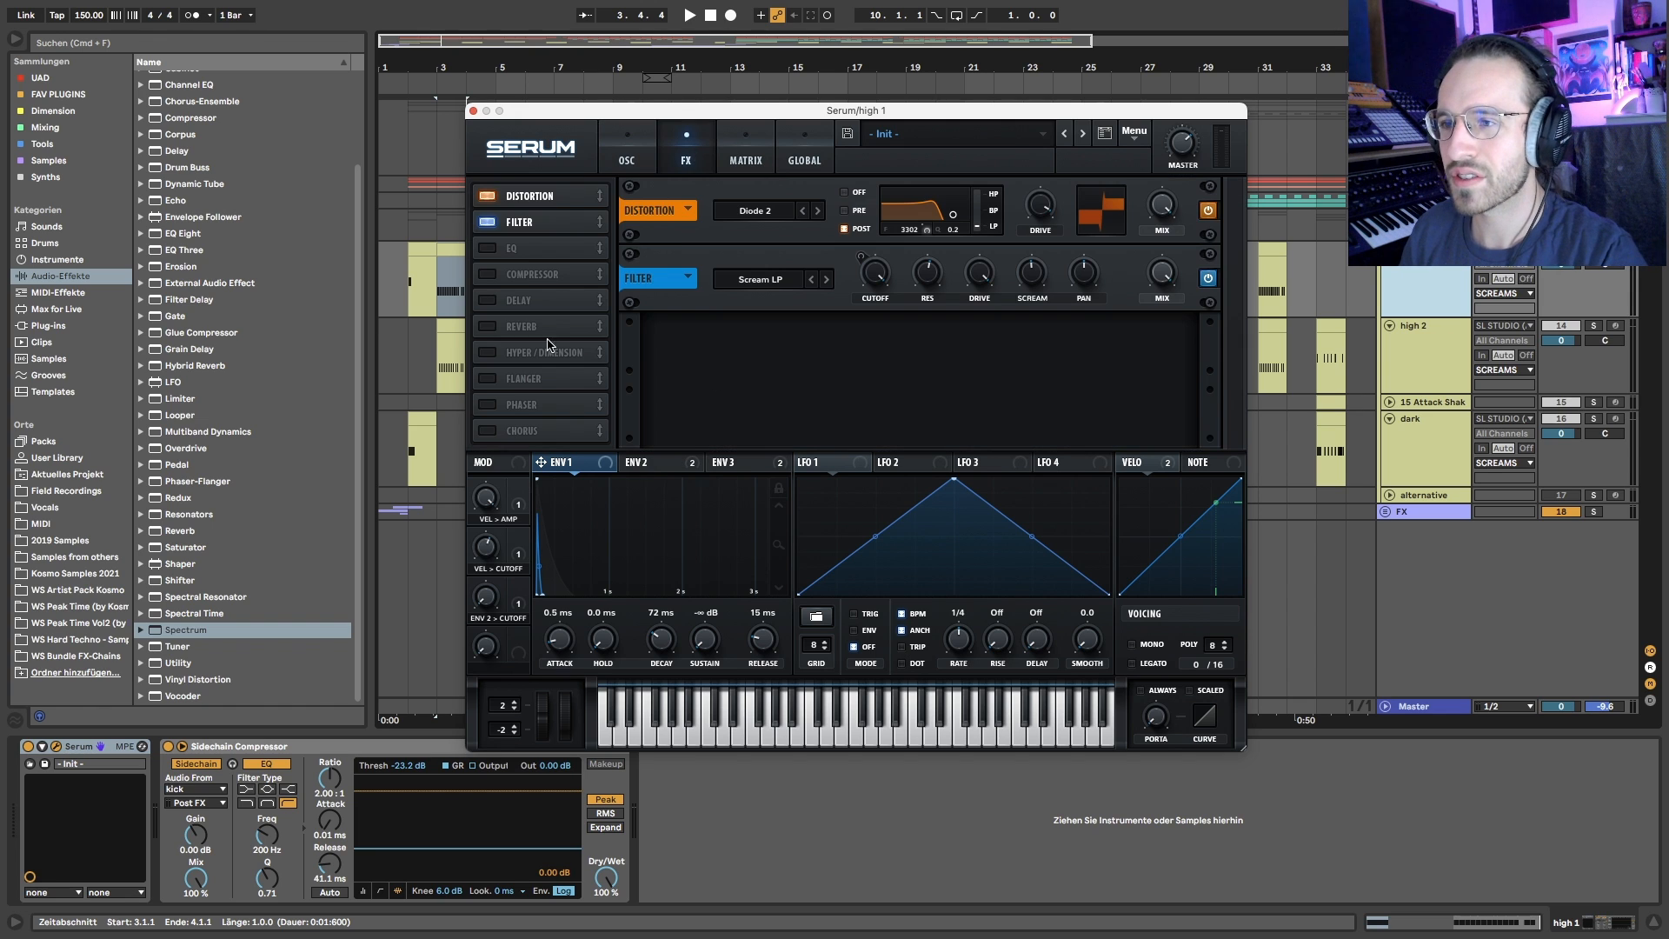
- Switch on the EQ and multiband compressor, and compare high 1 with and without the compressor during playback
{"action": "left_click", "coordinate": [486, 250]}
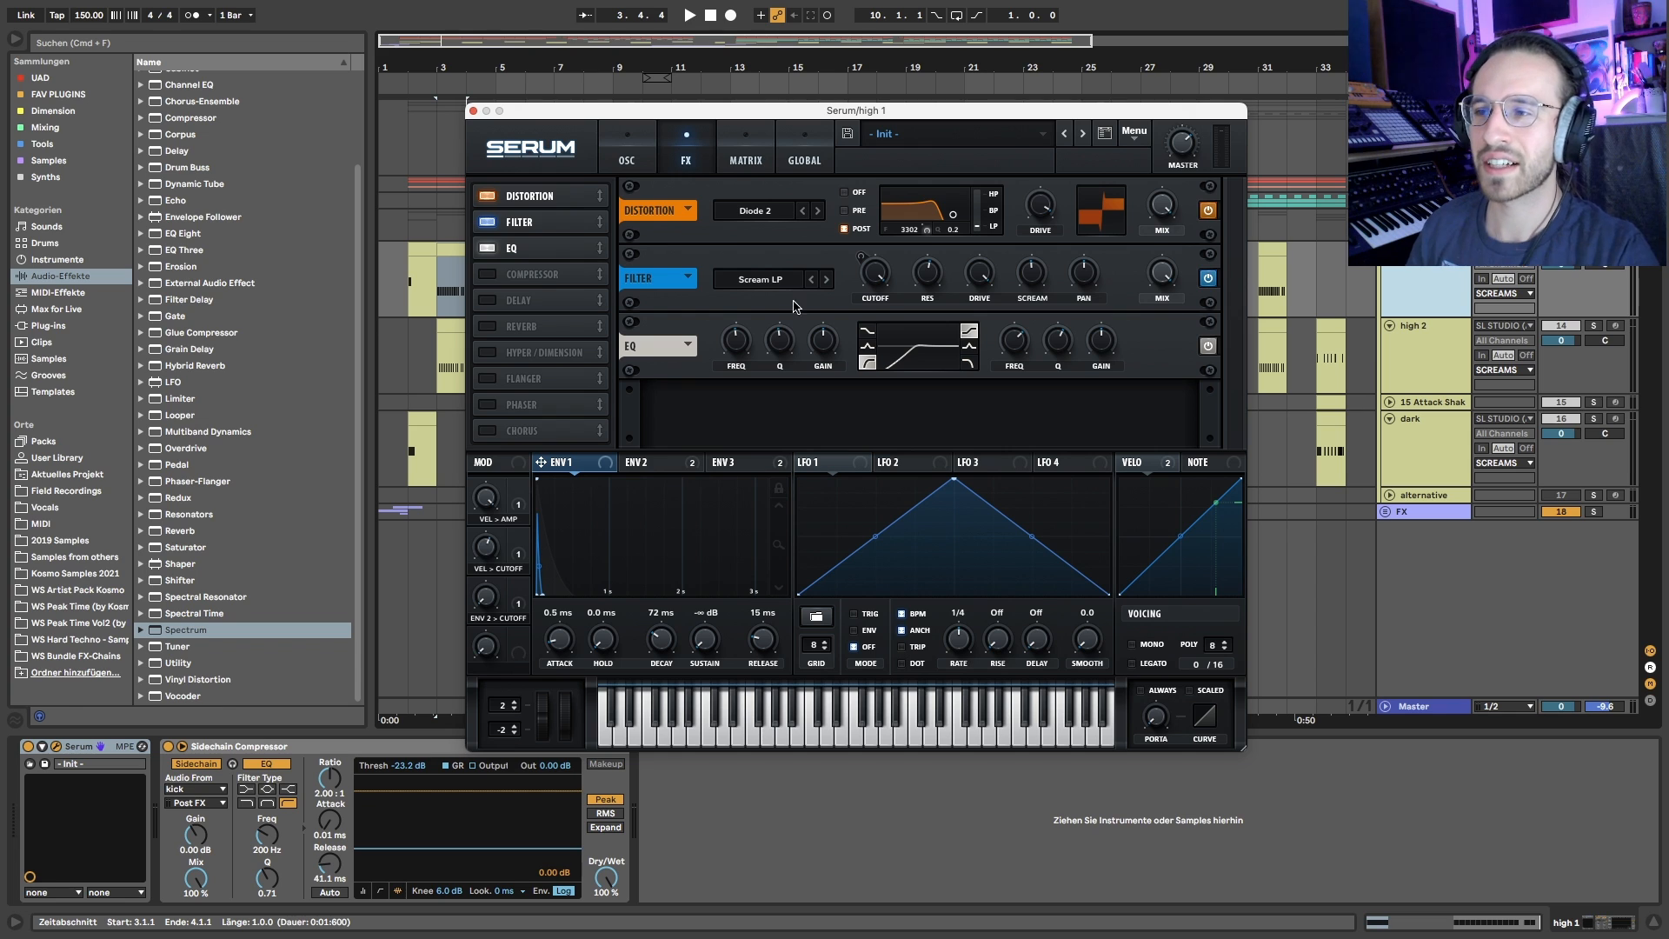
{"action": "left_click", "coordinate": [488, 275]}
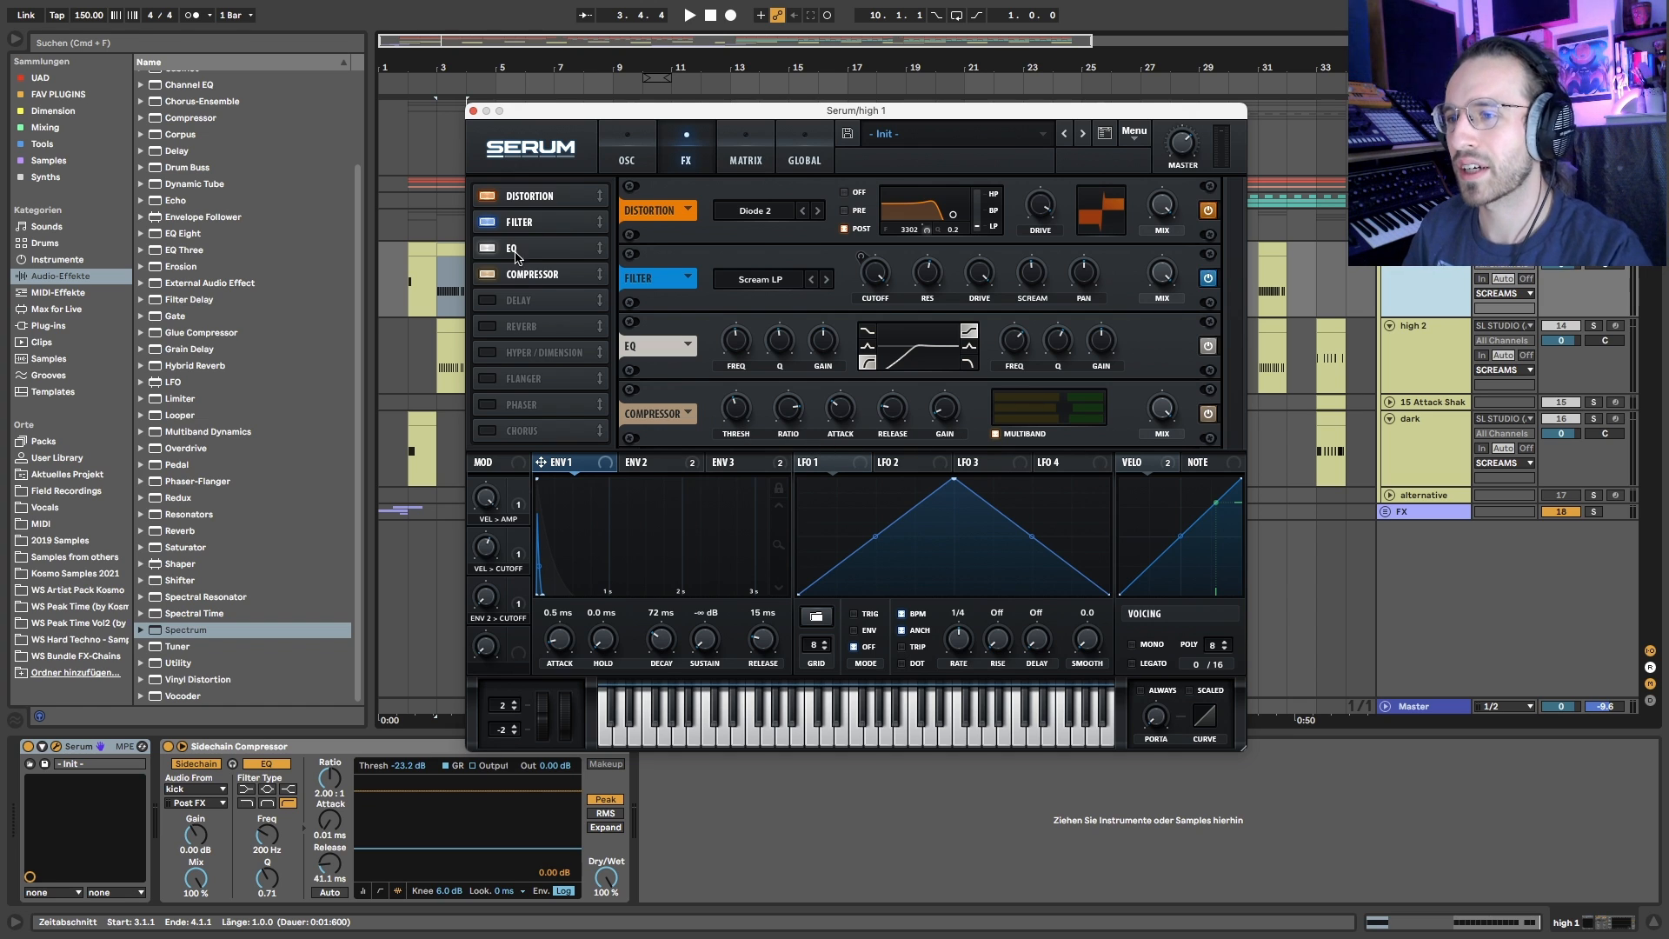
{"action": "left_click", "coordinate": [489, 272]}
{"action": "key", "text": "space"}
{"action": "left_click", "coordinate": [489, 272]}
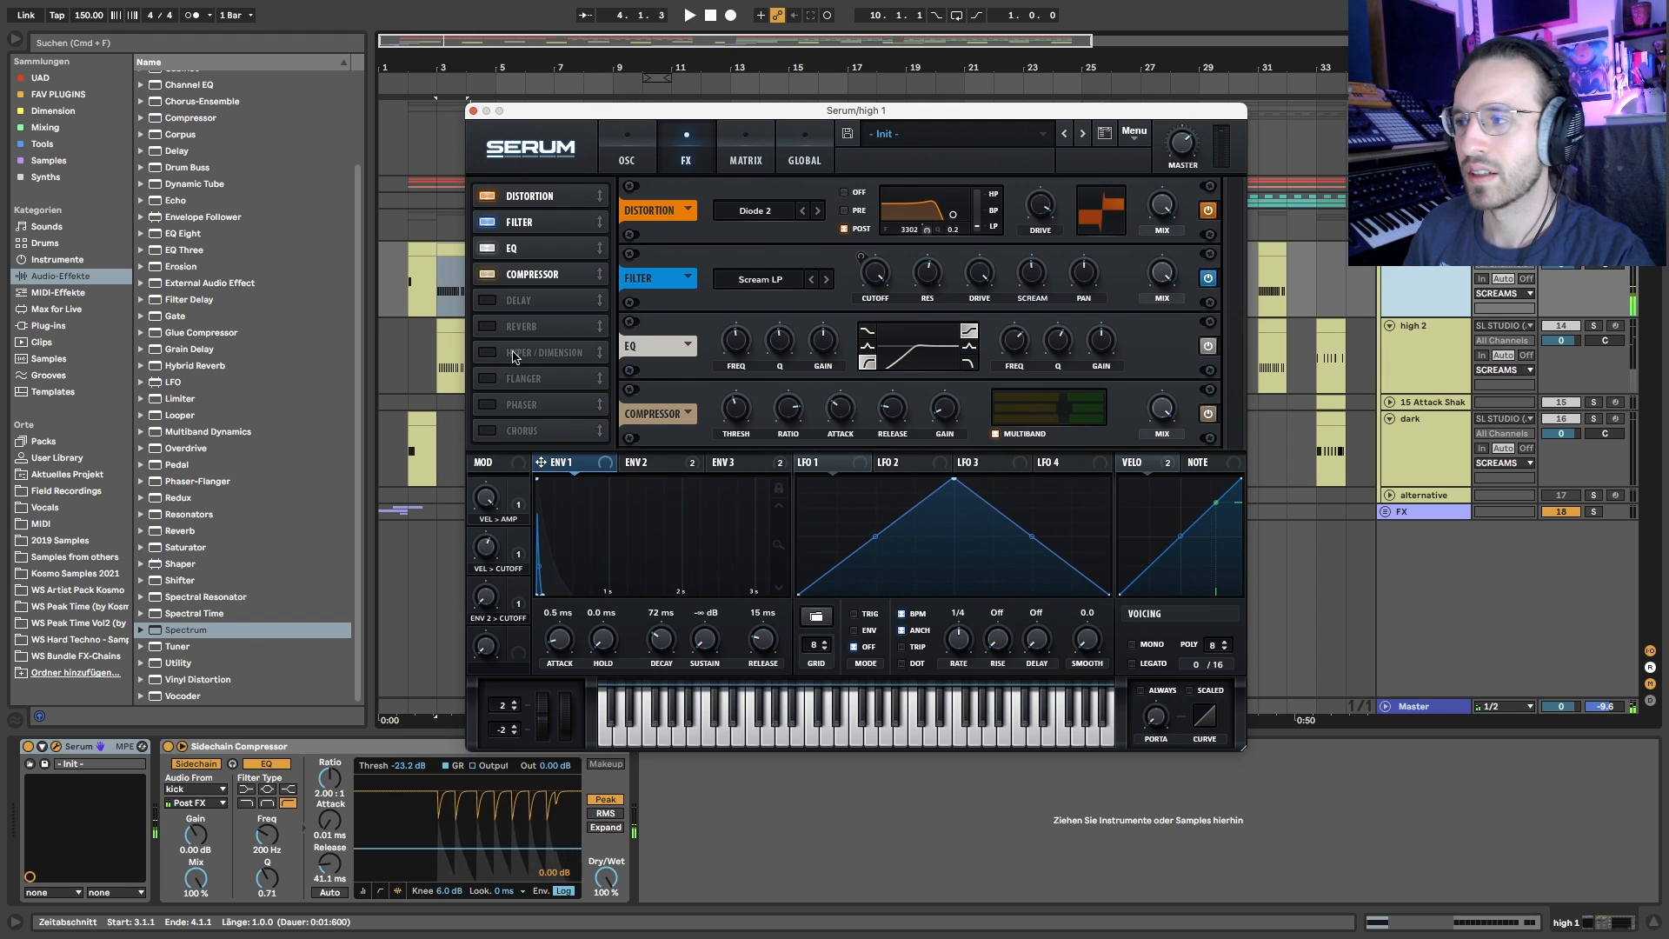
- Switch on the delay, play high 1 with it, and switch on the hall reverb
{"action": "left_click", "coordinate": [487, 300]}
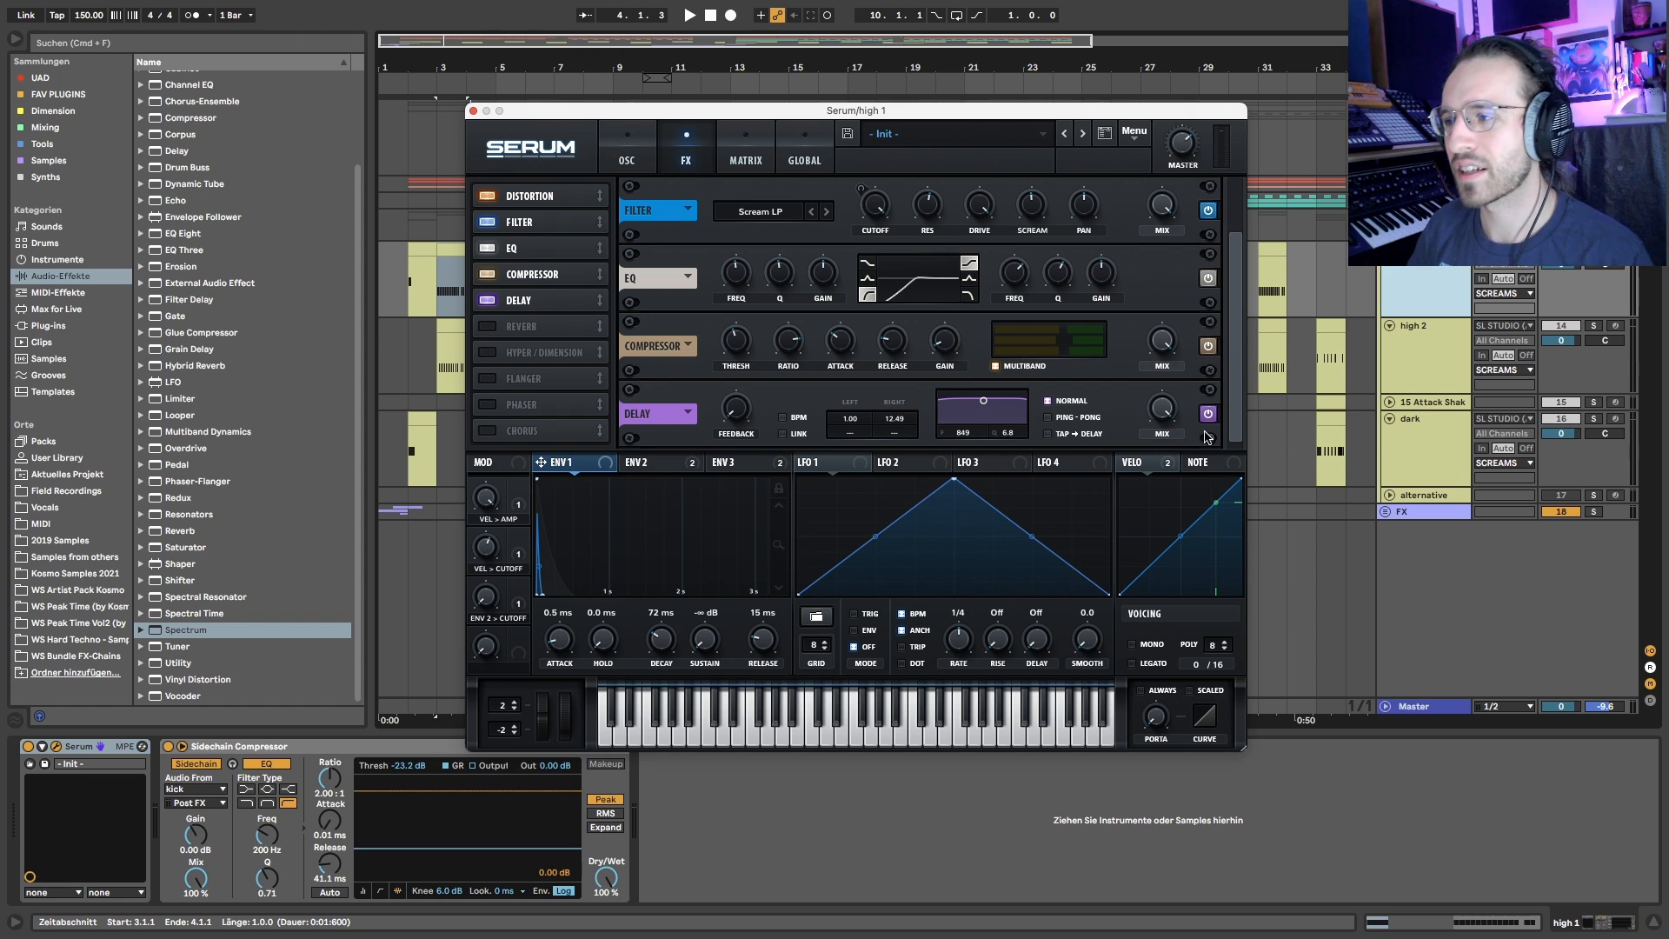
{"action": "key", "text": "space"}
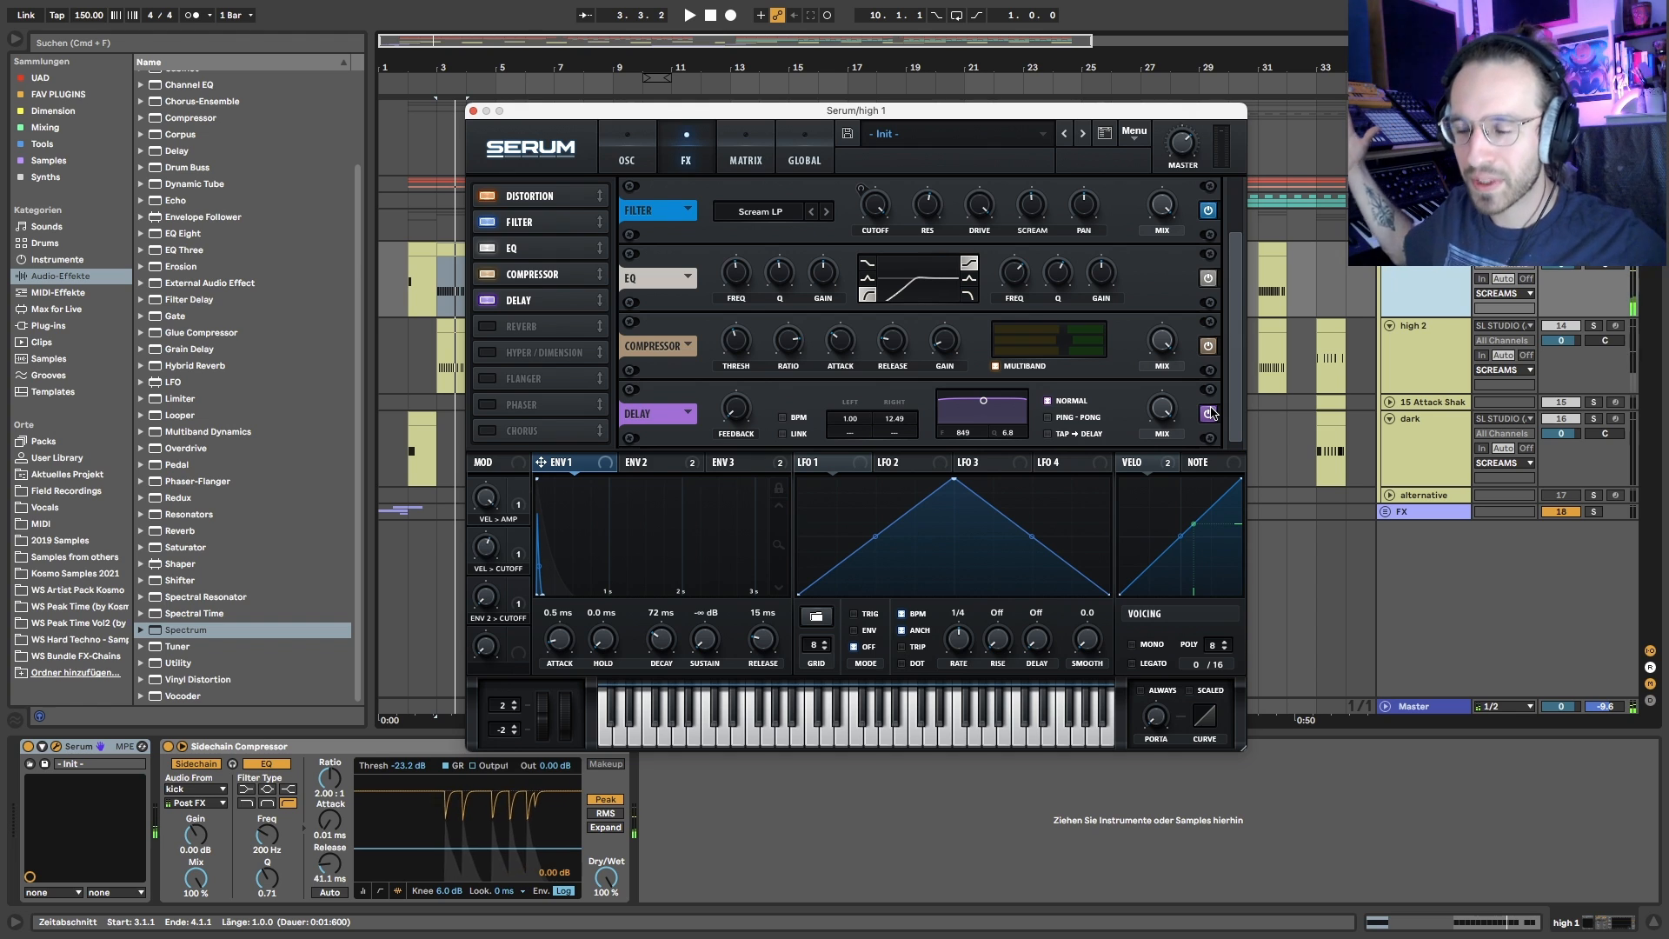
{"action": "left_click", "coordinate": [555, 326]}
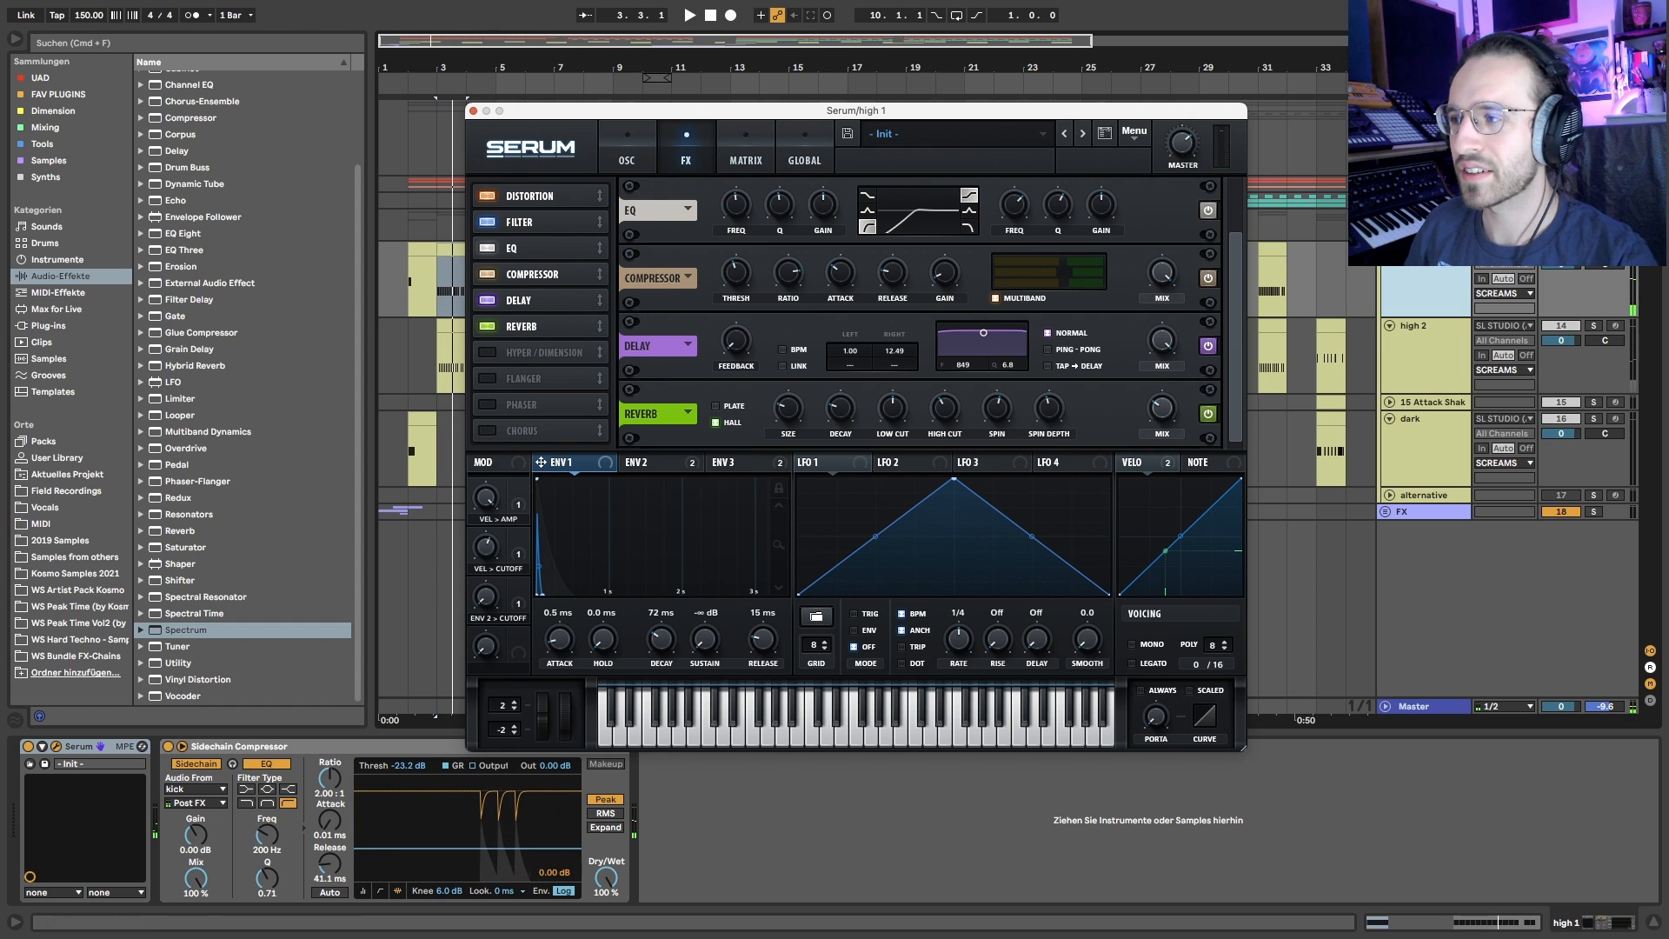
- Look at the SCREAMS group's effect chain and high 1's oscillators, and close high 1's Serum window
{"action": "left_click", "coordinate": [1450, 315]}
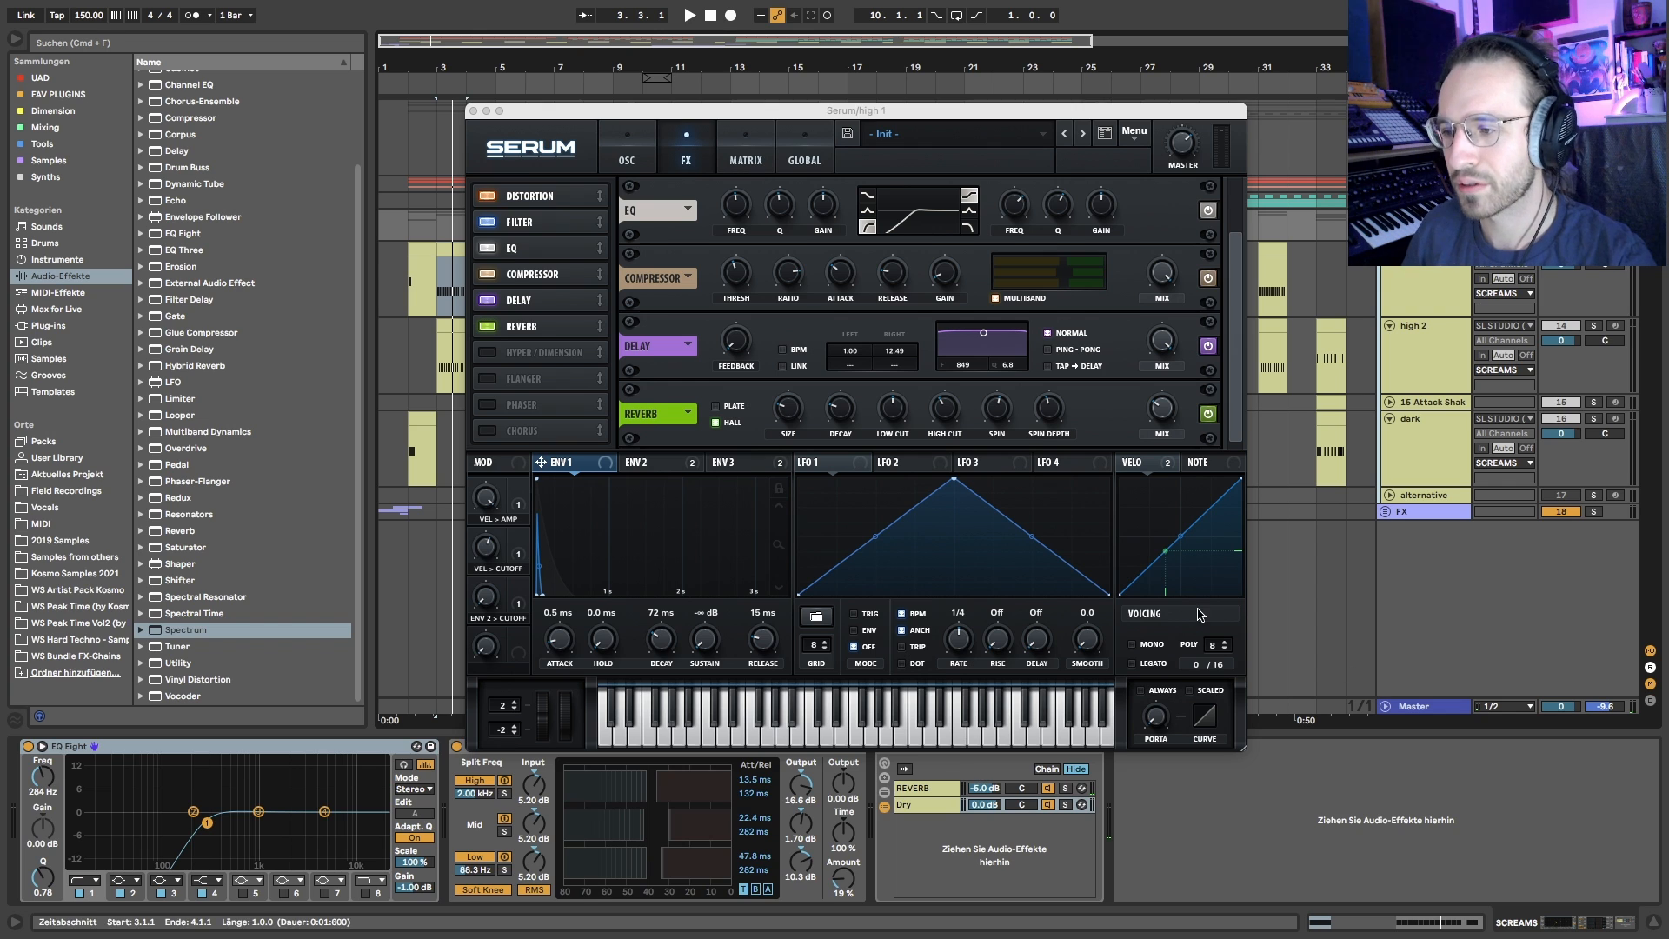
{"action": "left_click", "coordinate": [1443, 287]}
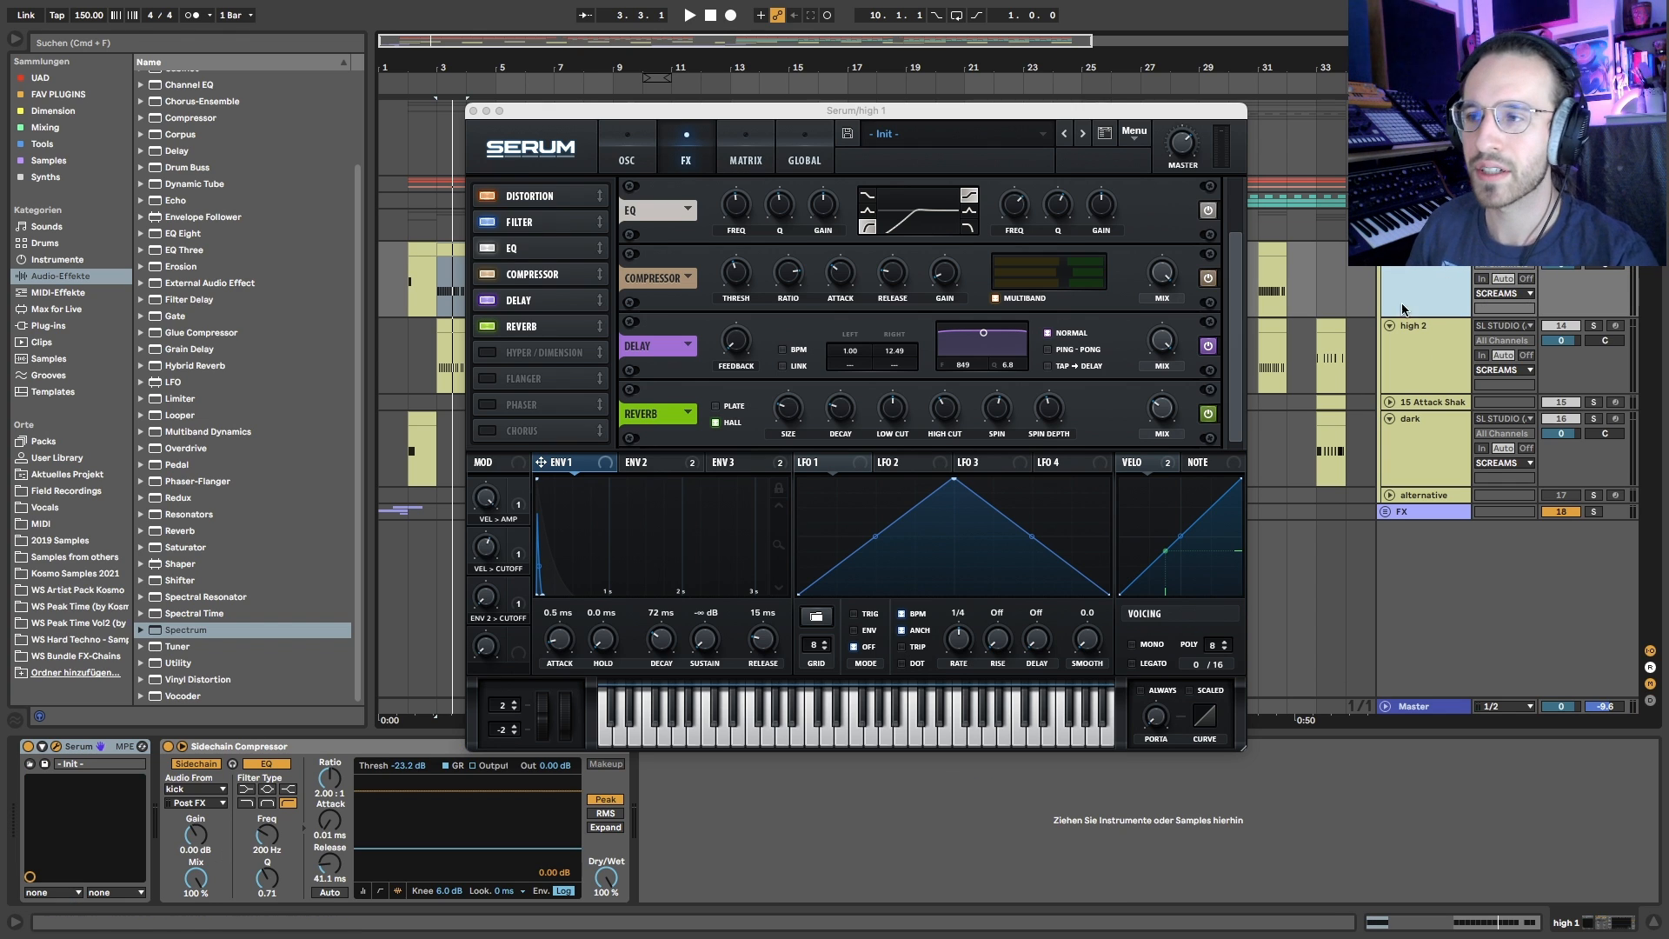
{"action": "left_click", "coordinate": [639, 156]}
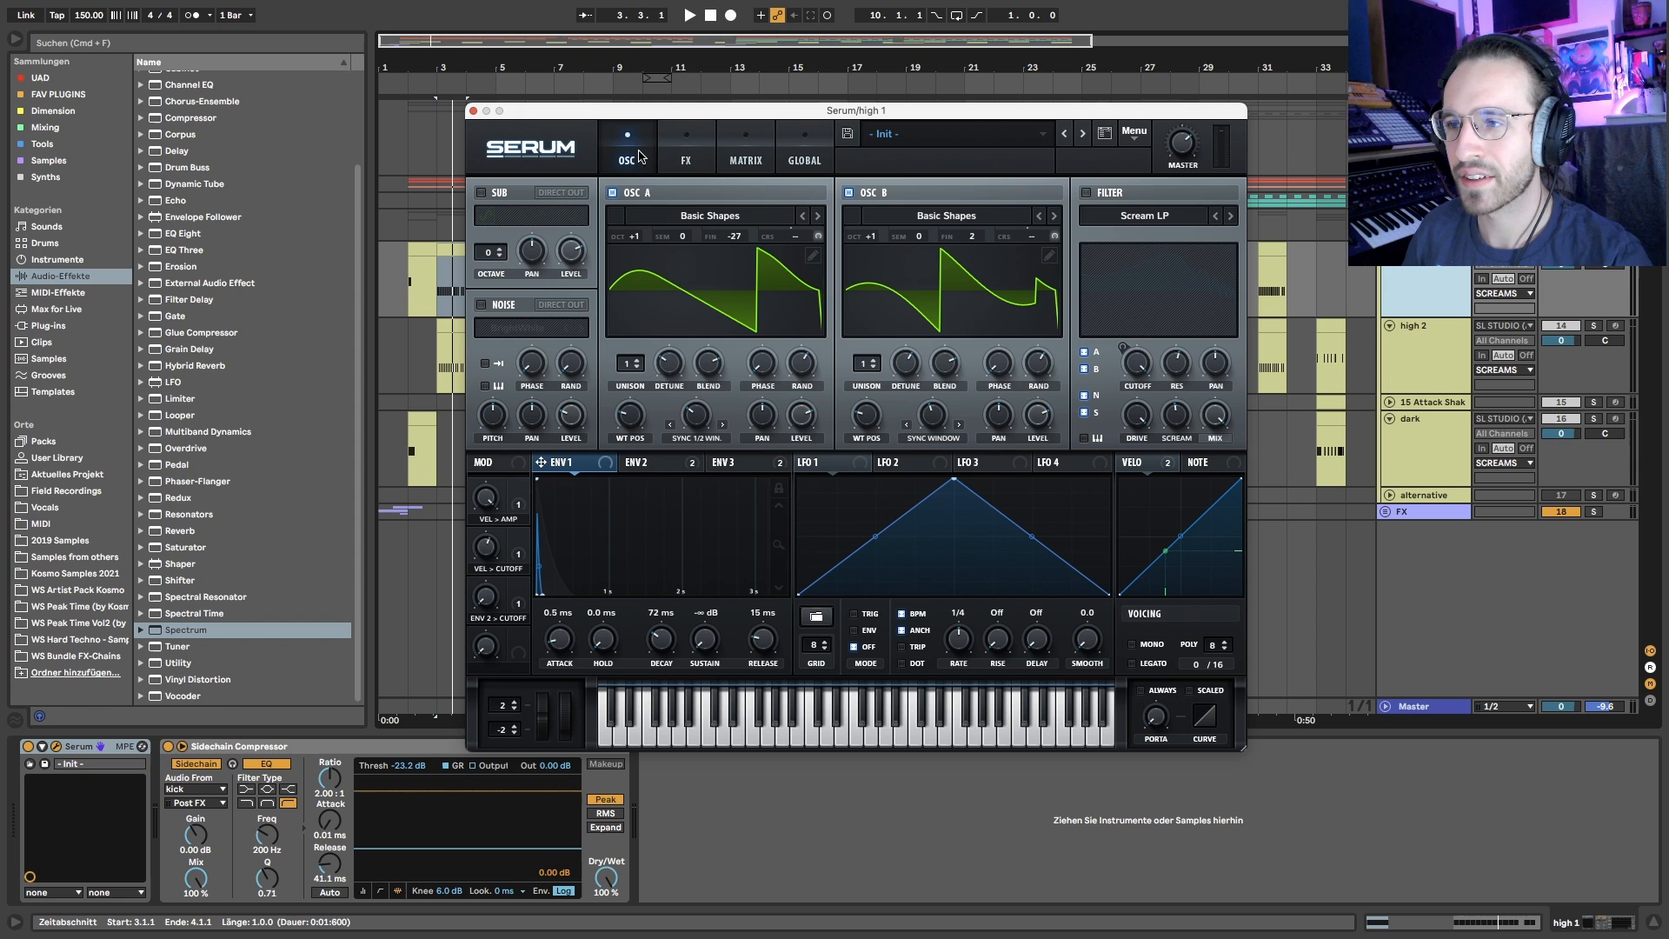
{"action": "left_click", "coordinate": [472, 112]}
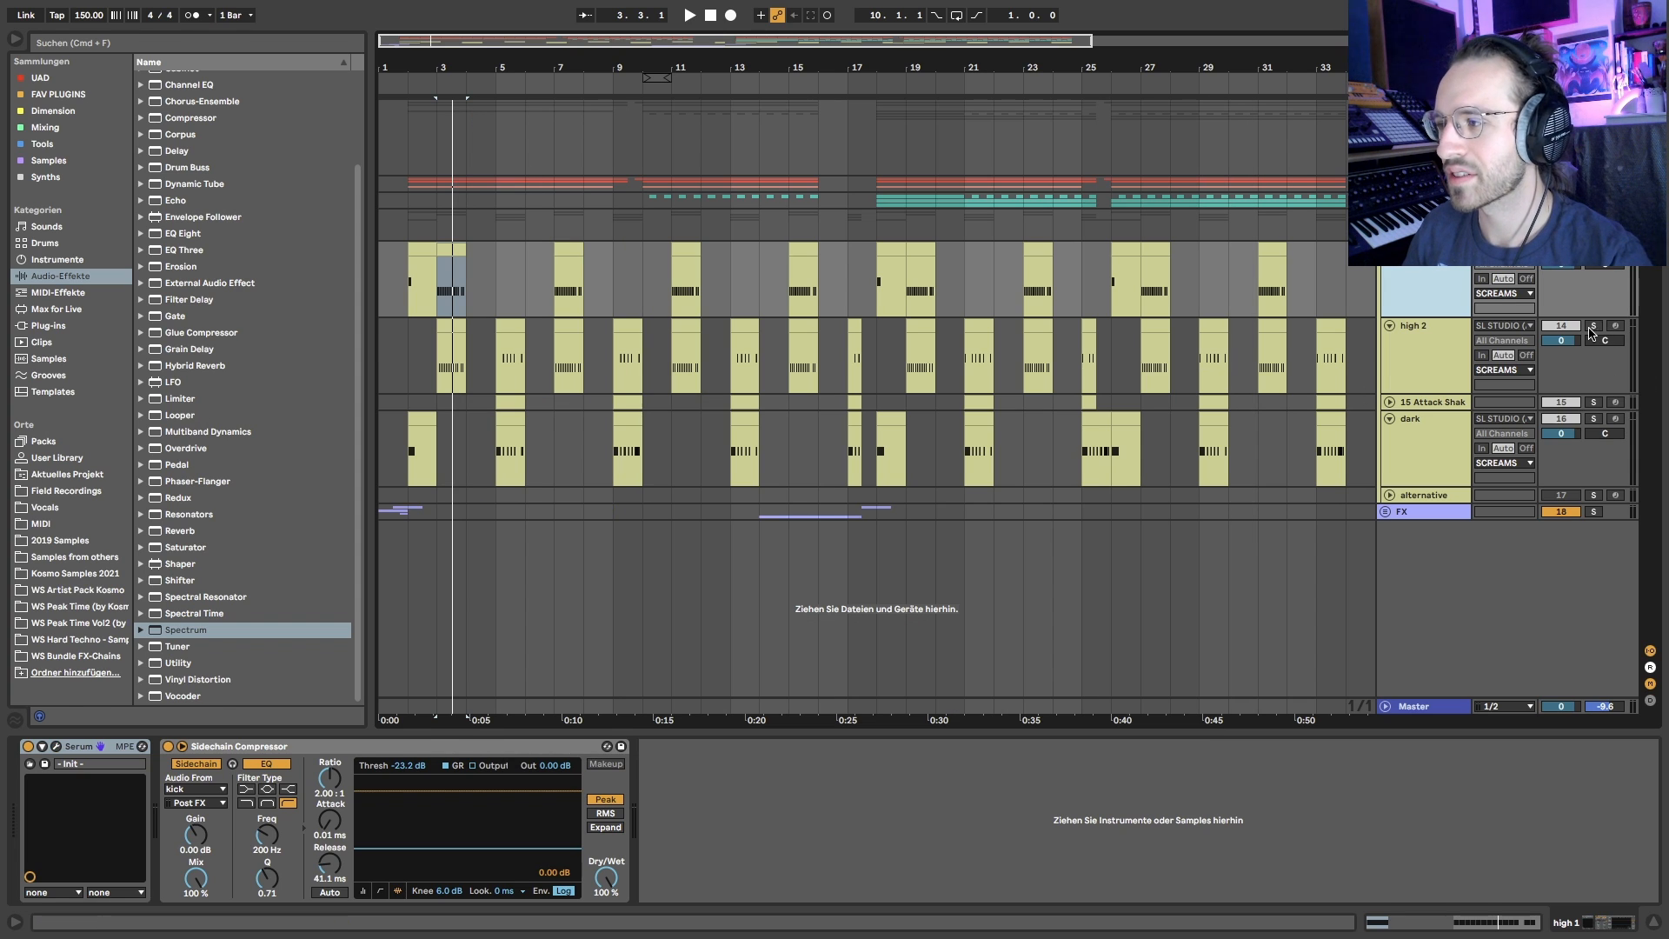
- Solo high 2, and open its Serum effects in a window moved clear of the first high 2 clips
{"action": "left_click", "coordinate": [1437, 352]}
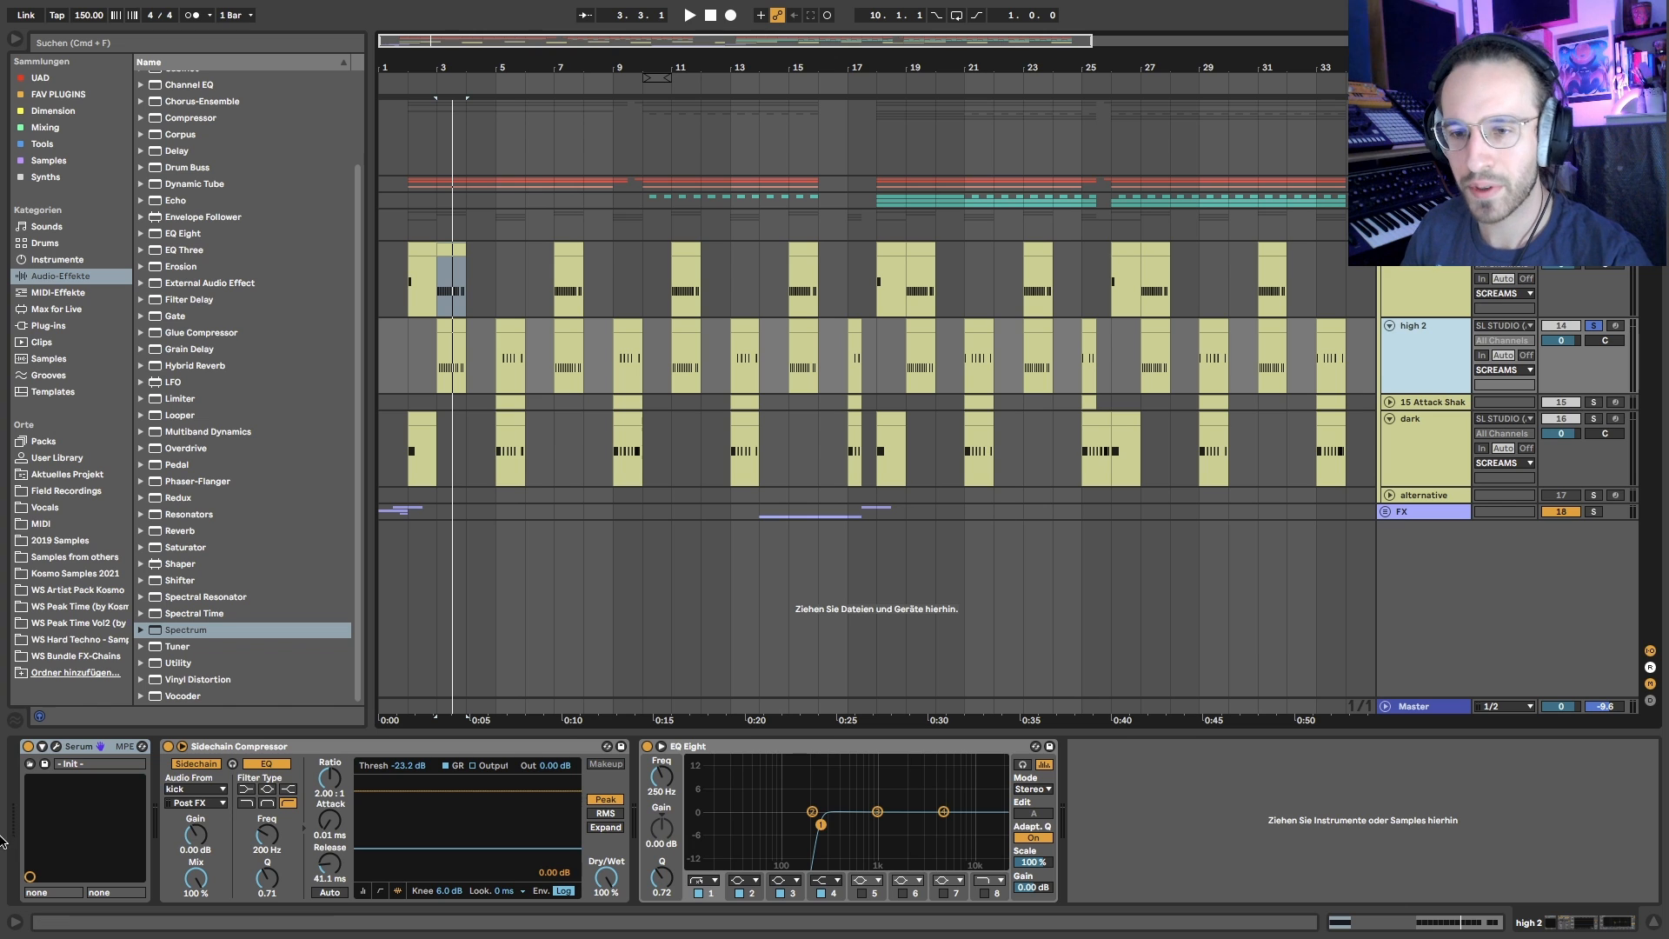
{"action": "left_click", "coordinate": [56, 747]}
{"action": "left_click", "coordinate": [387, 182]}
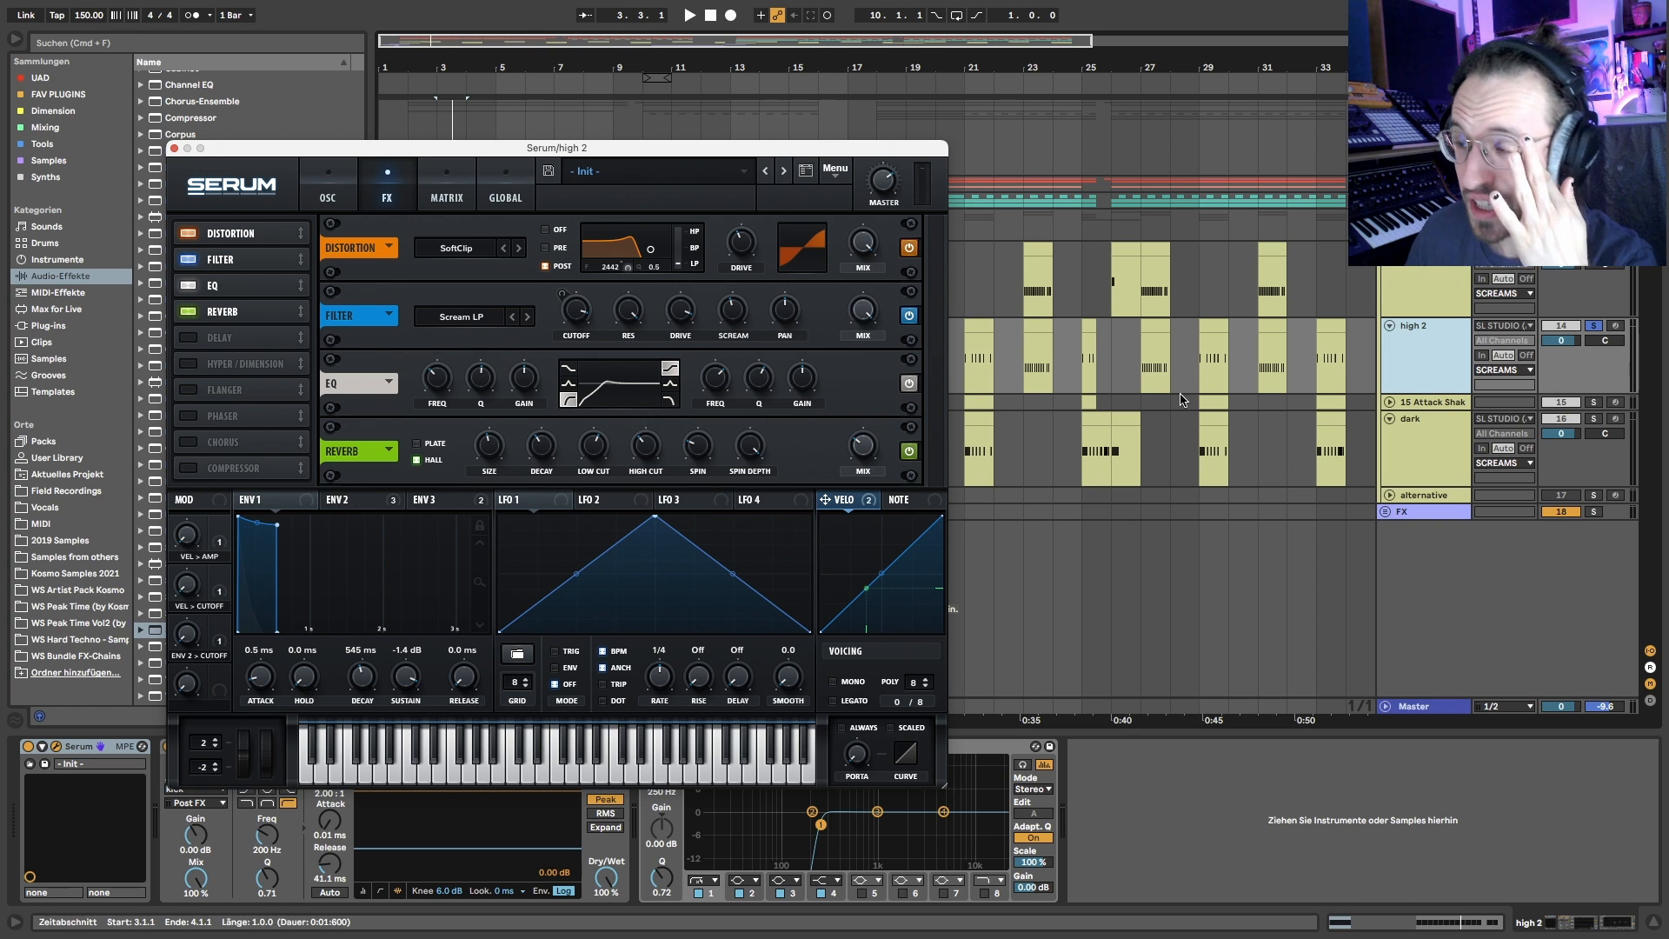
{"action": "left_click", "coordinate": [998, 279]}
{"action": "left_click", "coordinate": [1057, 246]}
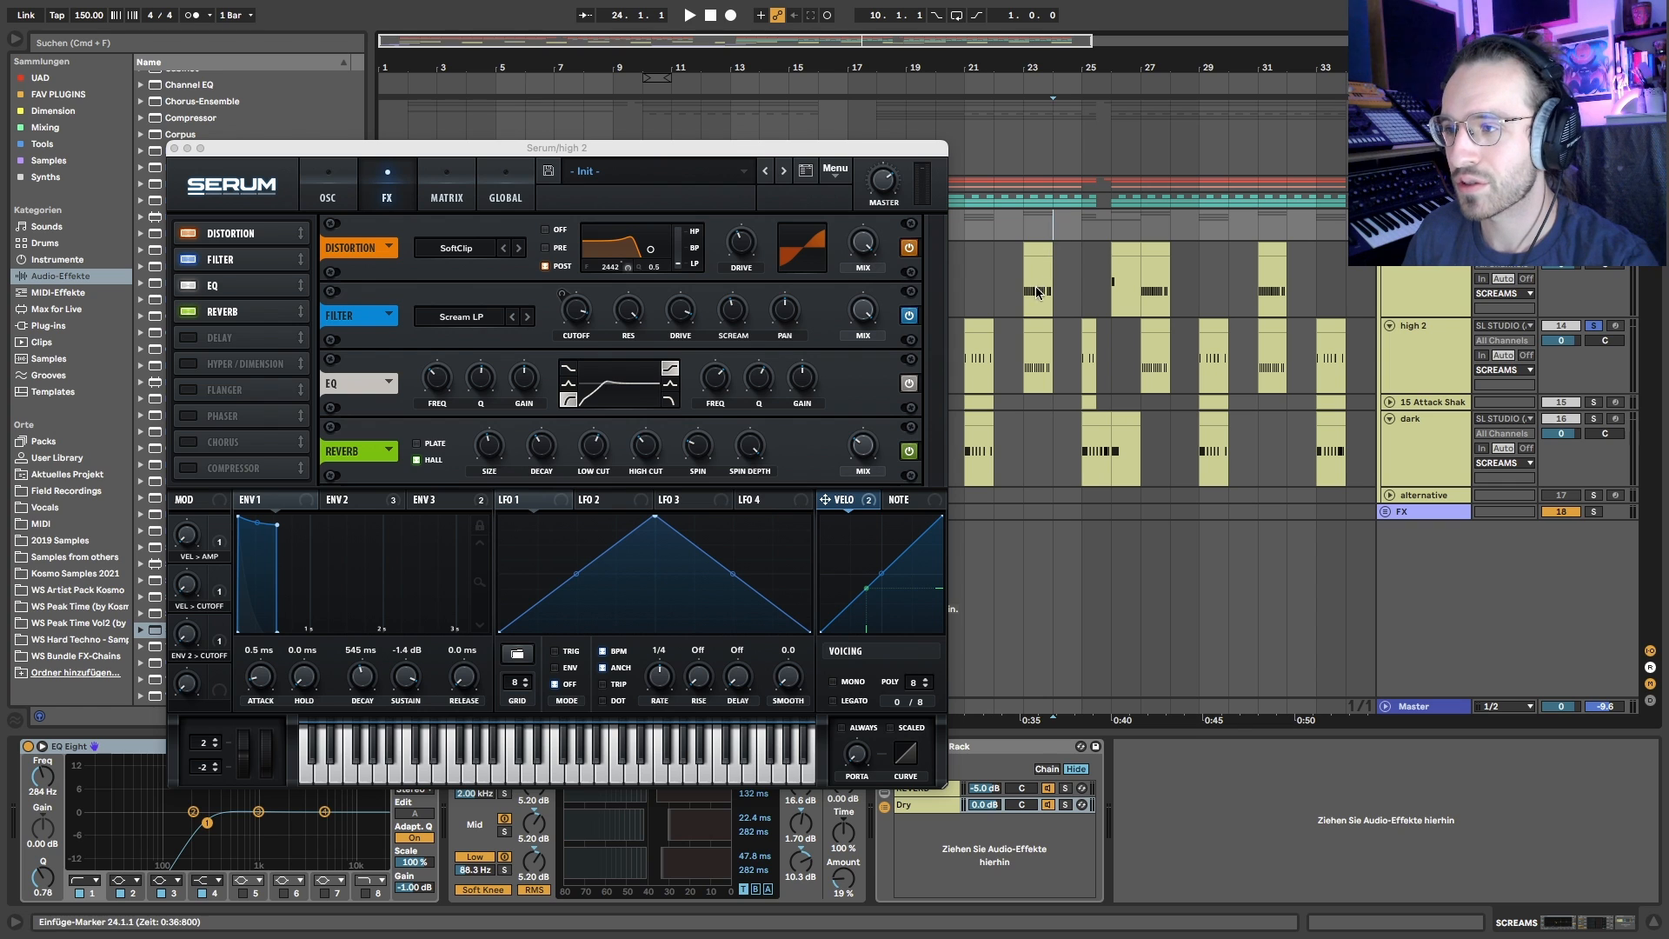
{"action": "left_click_drag", "start_coordinate": [626, 148], "coordinate": [913, 438]}
- Play the soloed high 2 clips at bar 5 and bar 3 to compare them
{"action": "left_click", "coordinate": [449, 320]}
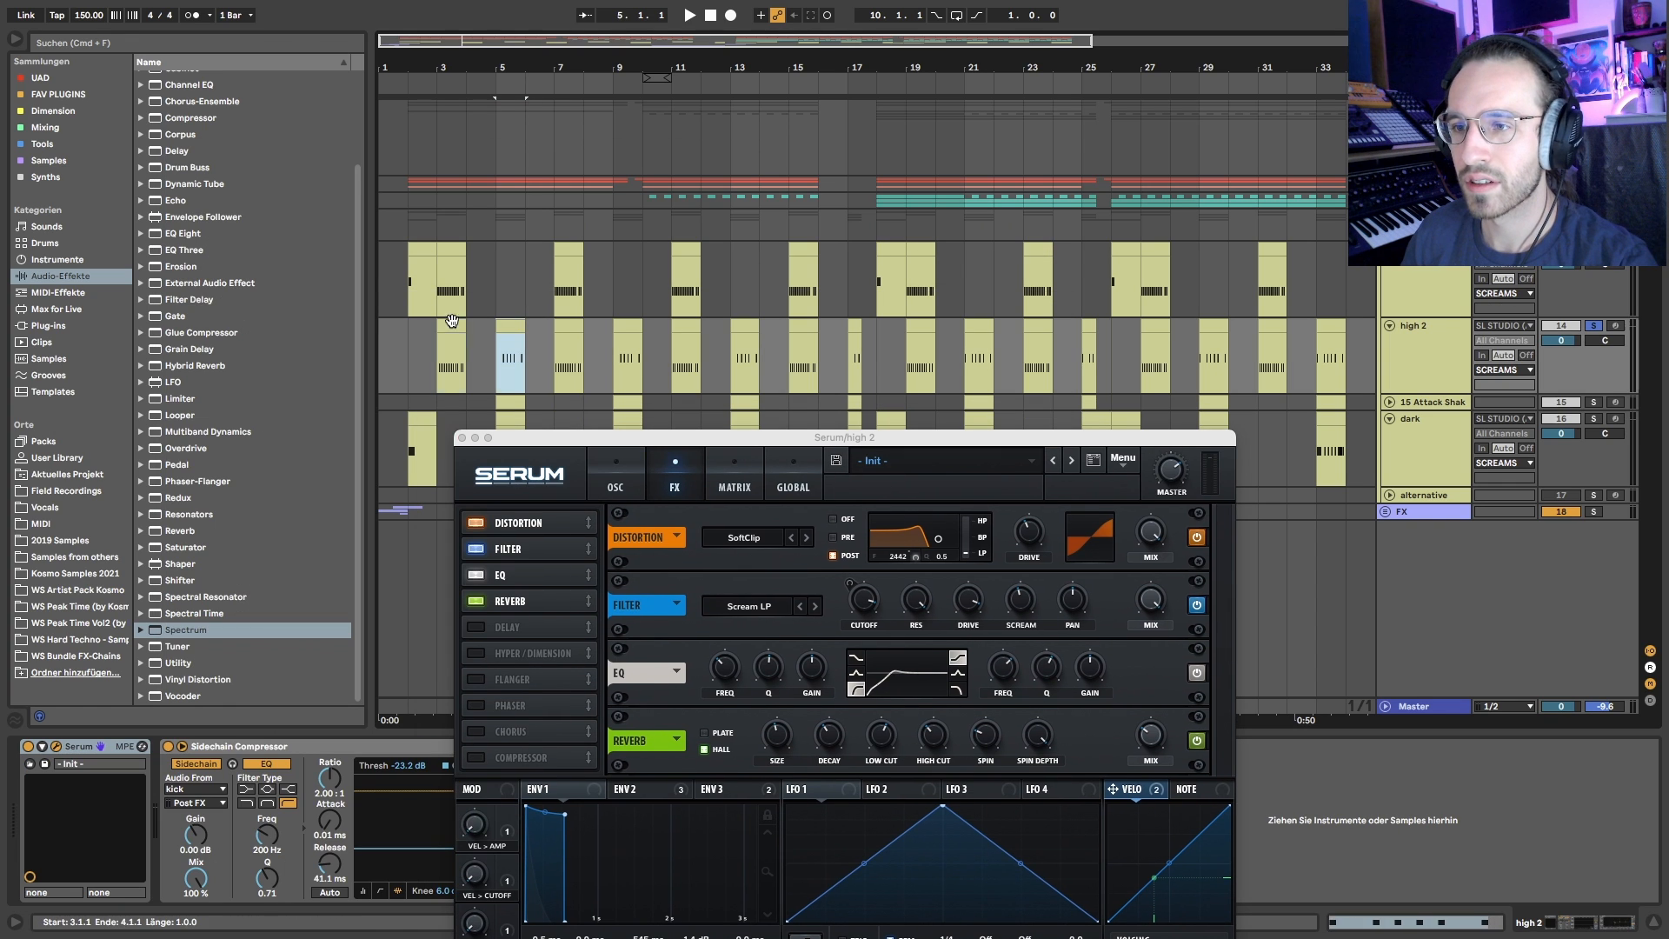
{"action": "key", "text": "space"}
{"action": "left_click", "coordinate": [502, 325]}
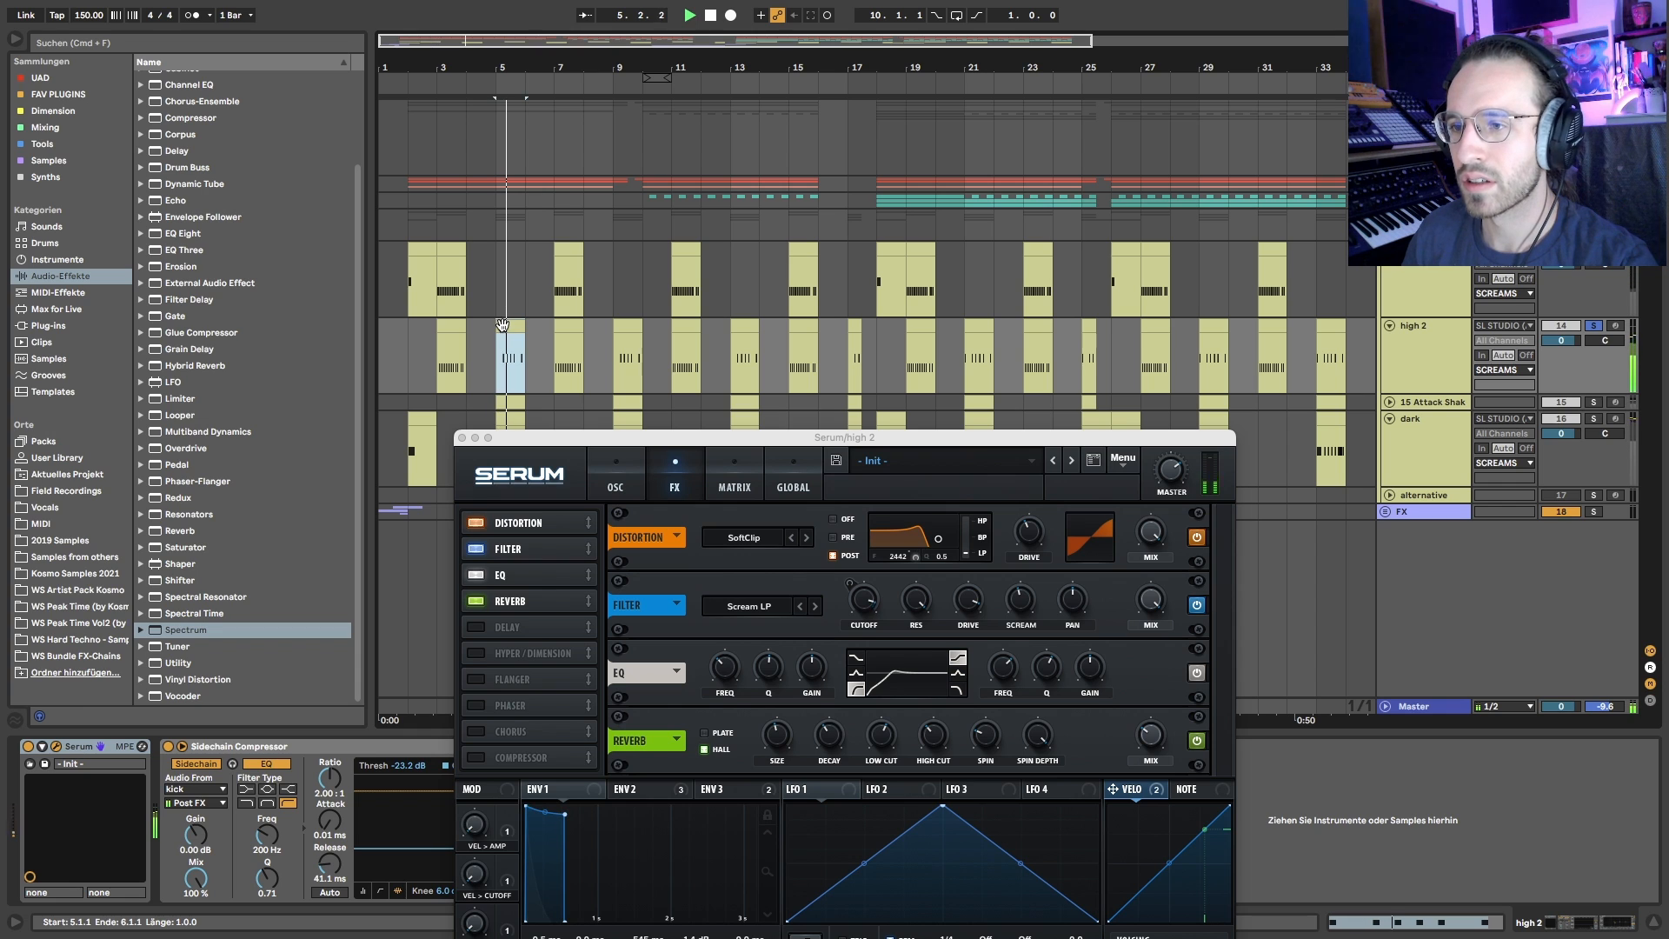
{"action": "left_click", "coordinate": [443, 321]}
{"action": "key", "text": "space"}
{"action": "key", "text": "space"}
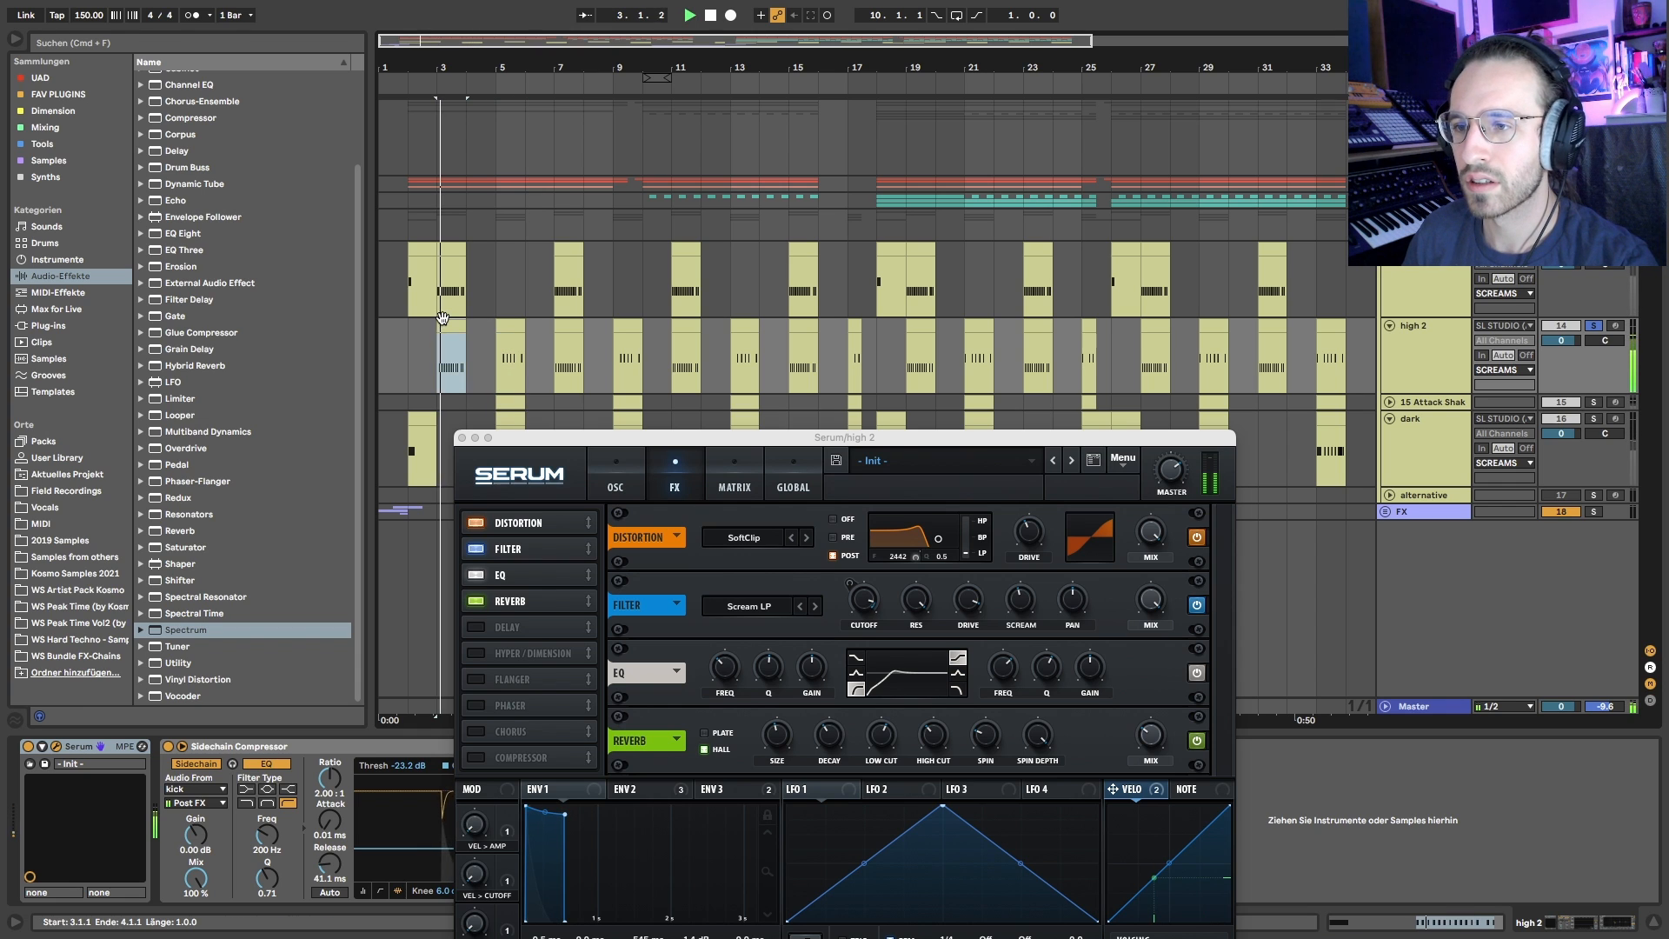
- Play the soloed high 2 clip at bar 5 again and examine its note pattern up close
{"action": "left_click", "coordinate": [511, 327]}
{"action": "key", "text": "space"}
{"action": "key", "text": "space"}
{"action": "scroll", "coordinate": [512, 327], "scroll_direction": "up", "scroll_amount": 5}
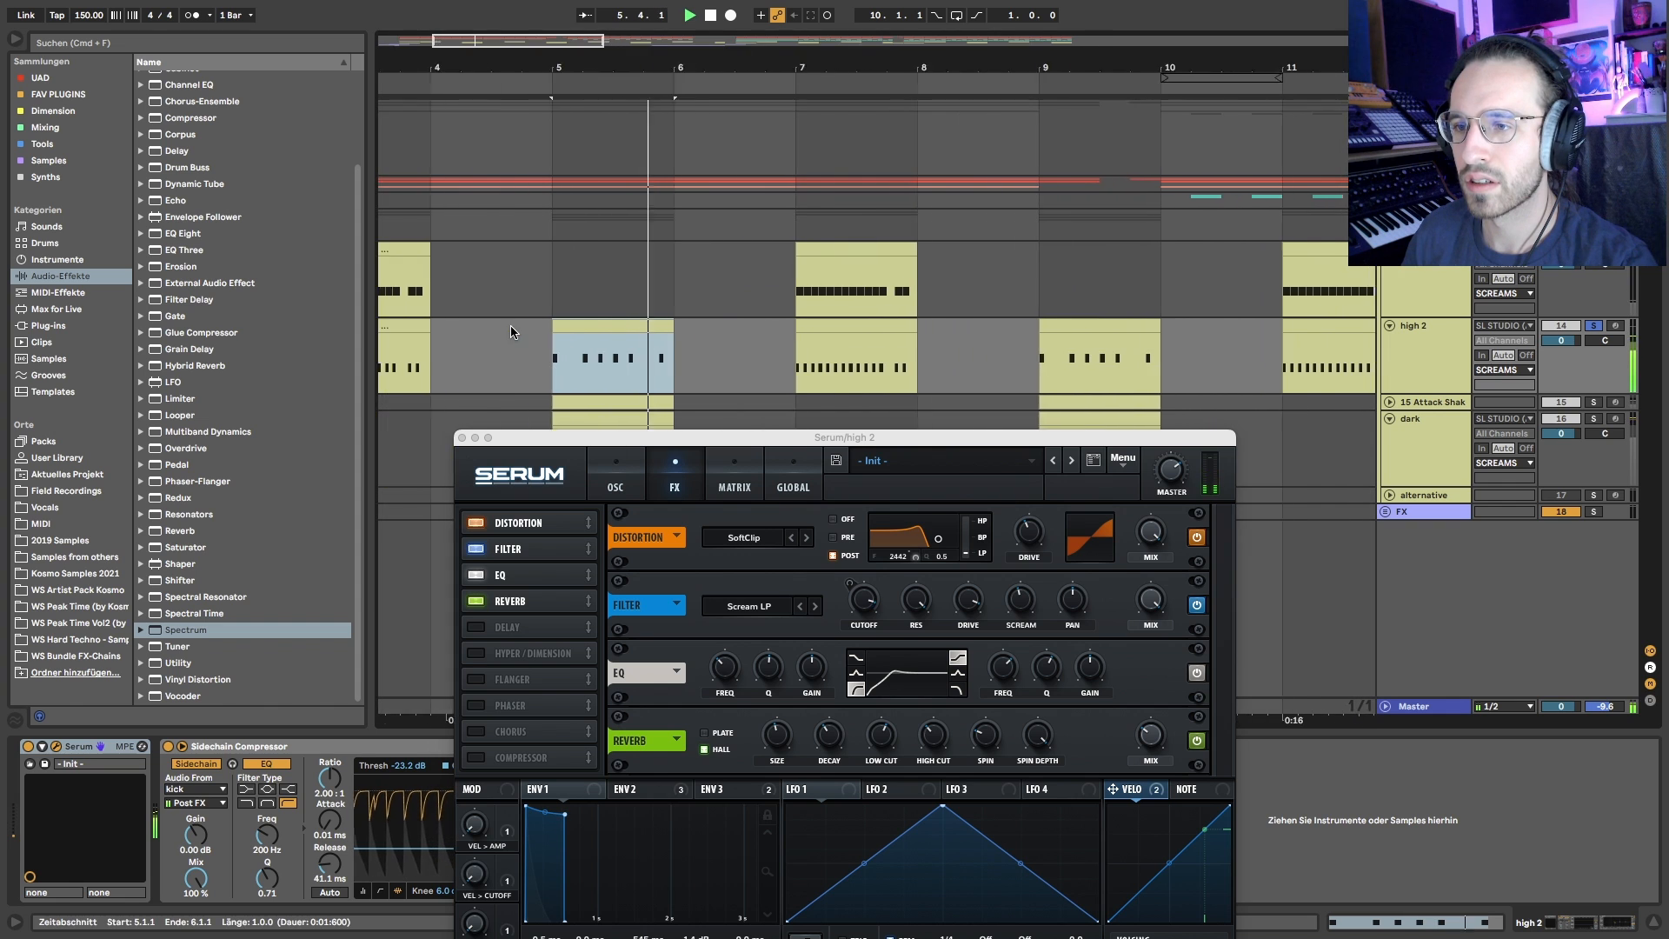
{"action": "scroll", "coordinate": [512, 327], "scroll_direction": "down", "scroll_amount": 5}
- Move high 2's Serum window clear of the device chain and look at its oscillators before returning to its effects
{"action": "left_click_drag", "start_coordinate": [523, 437], "coordinate": [639, 149]}
{"action": "left_click", "coordinate": [732, 184]}
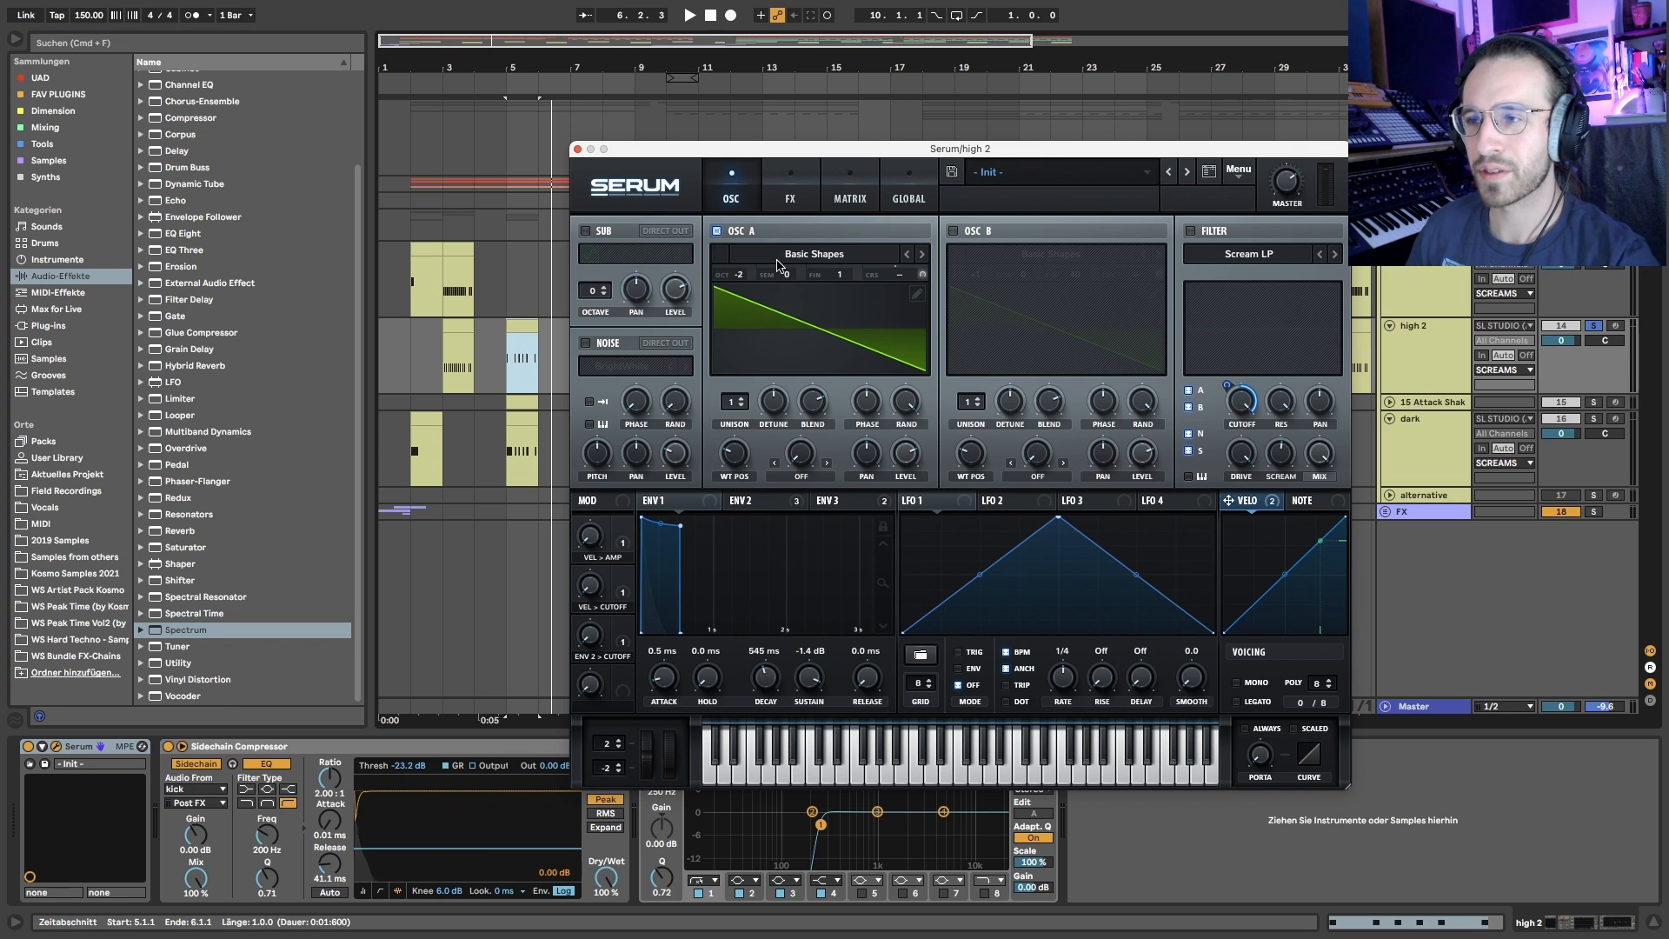
{"action": "left_click", "coordinate": [799, 188]}
- Switch off high 2's reverb, EQ, filter and distortion, and play the dry oscillator sound
{"action": "left_click", "coordinate": [594, 312]}
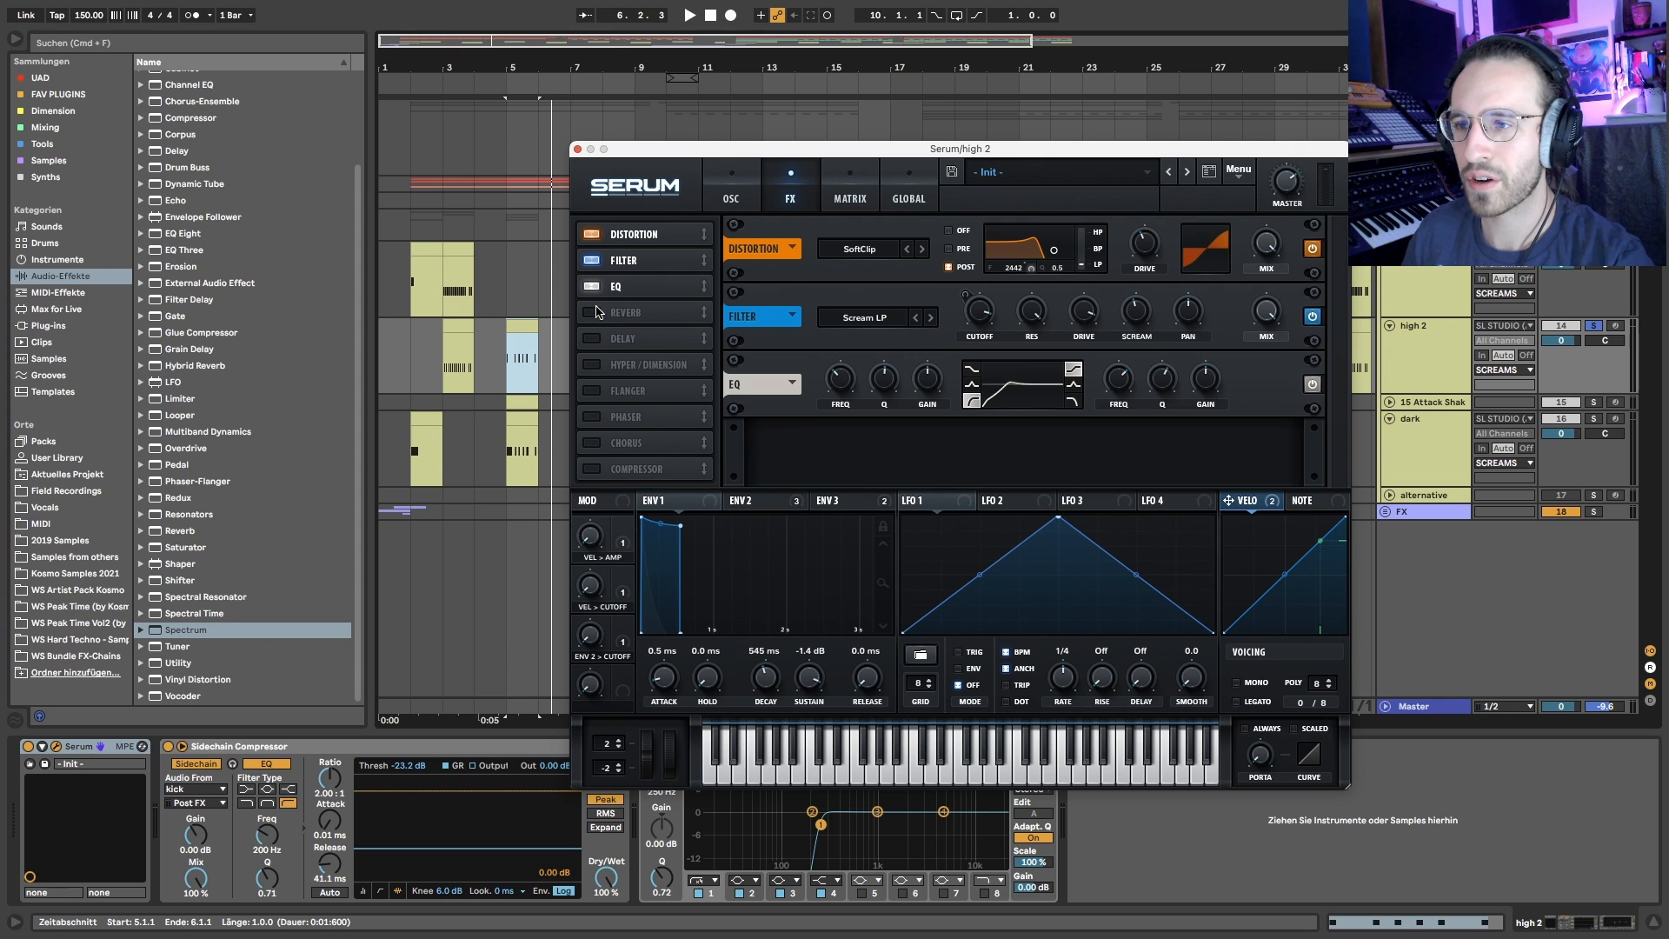
{"action": "left_click", "coordinate": [594, 286]}
{"action": "left_click", "coordinate": [594, 260]}
{"action": "left_click", "coordinate": [594, 234]}
{"action": "key", "text": "space"}
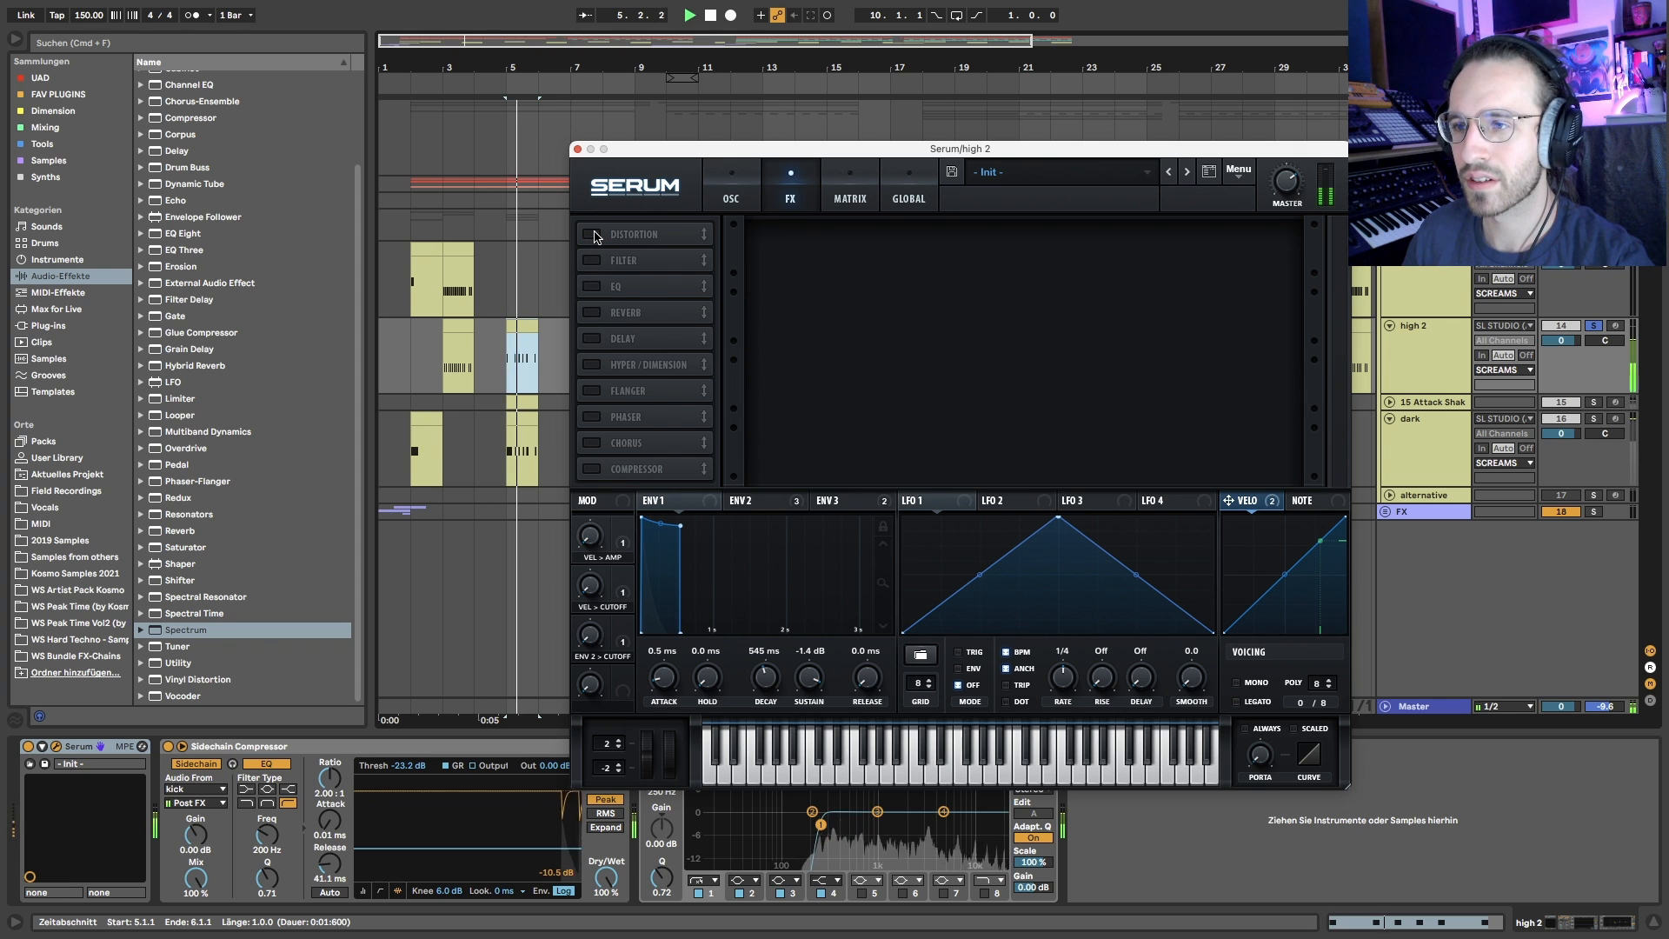
{"action": "left_click", "coordinate": [734, 189]}
{"action": "left_click", "coordinate": [771, 190]}
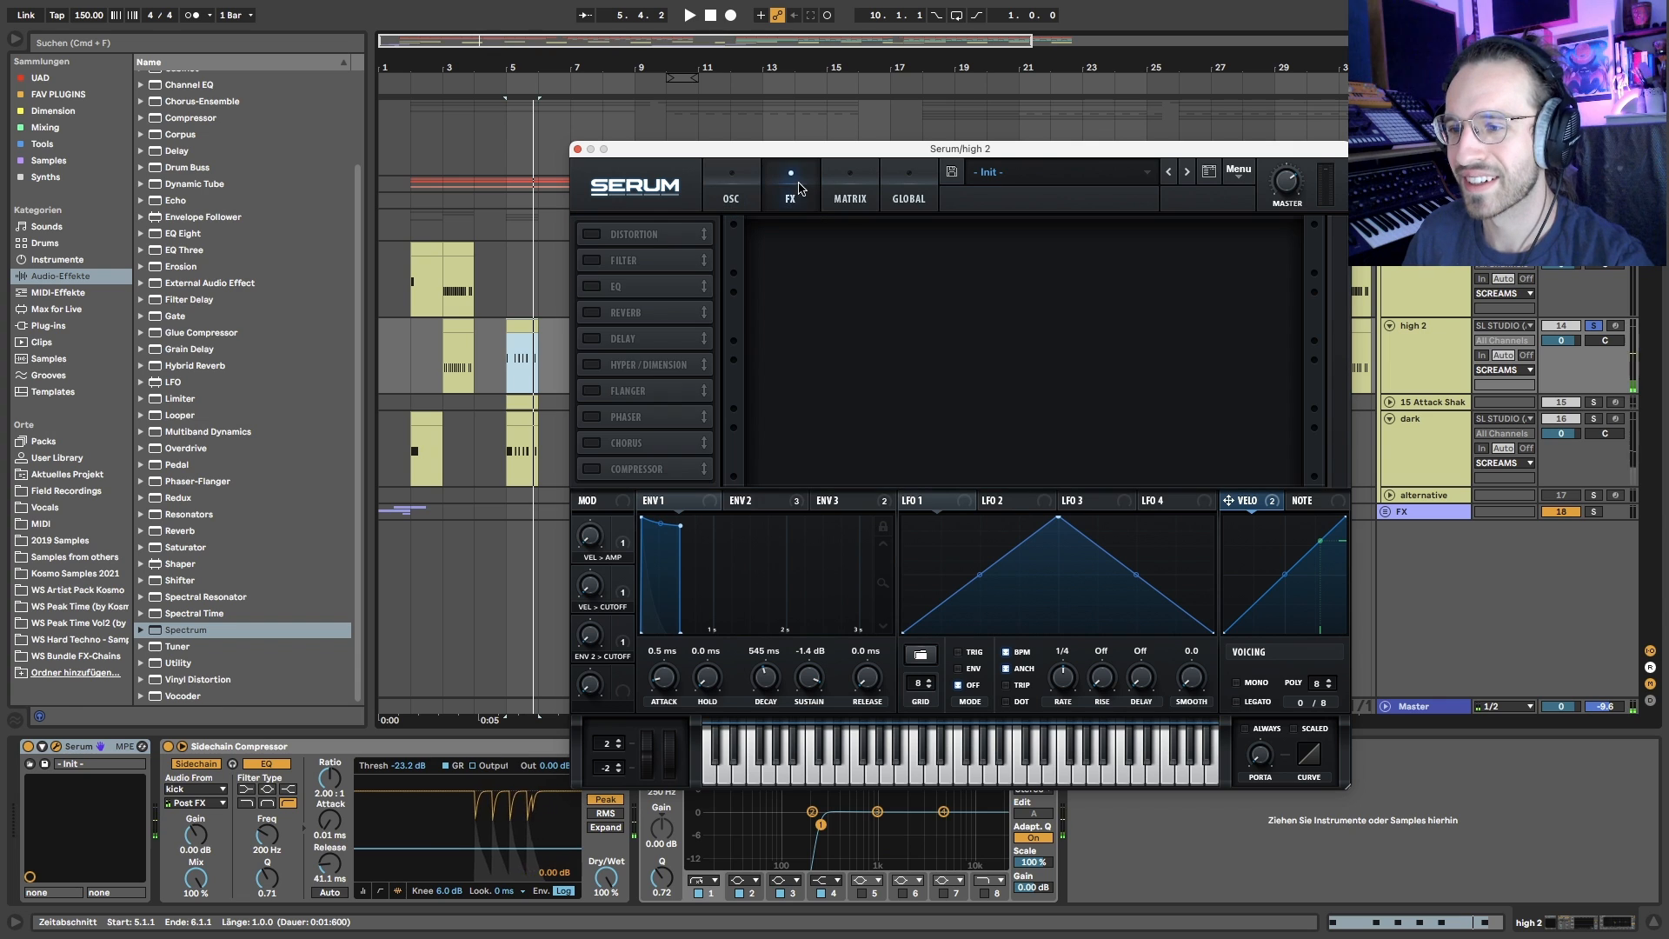
- Switch high 2's distortion, filter, EQ and reverb back on, play the full sound, and close its Serum window
{"action": "left_click", "coordinate": [594, 234]}
{"action": "left_click", "coordinate": [594, 260]}
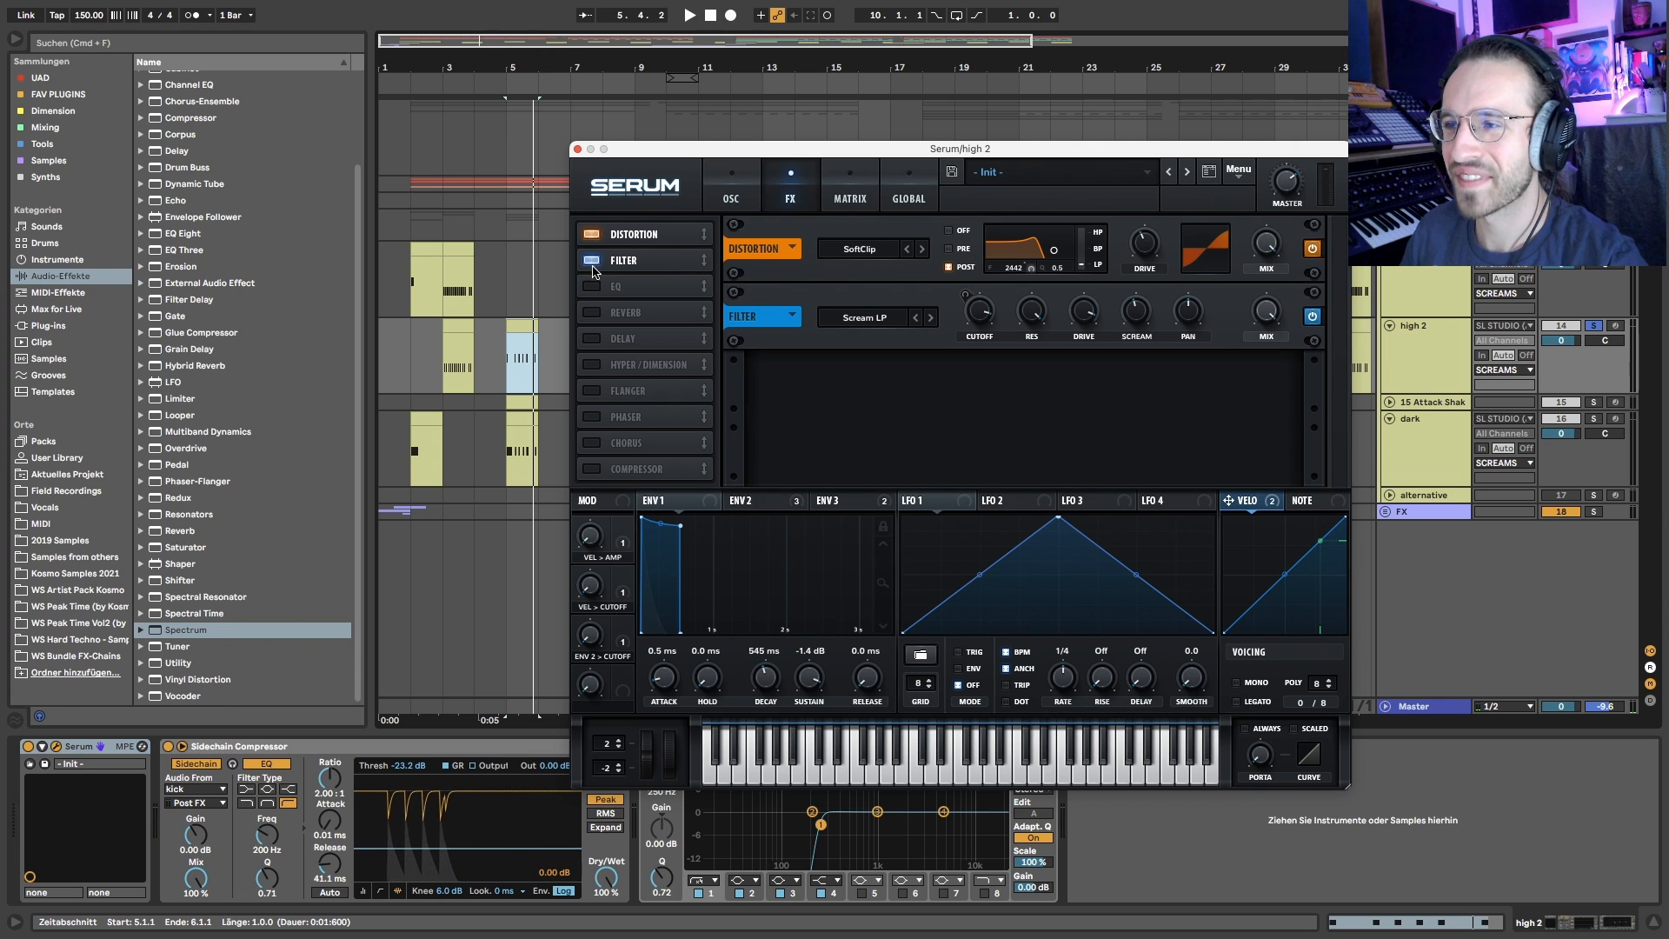
{"action": "left_click", "coordinate": [594, 286]}
{"action": "left_click", "coordinate": [594, 312]}
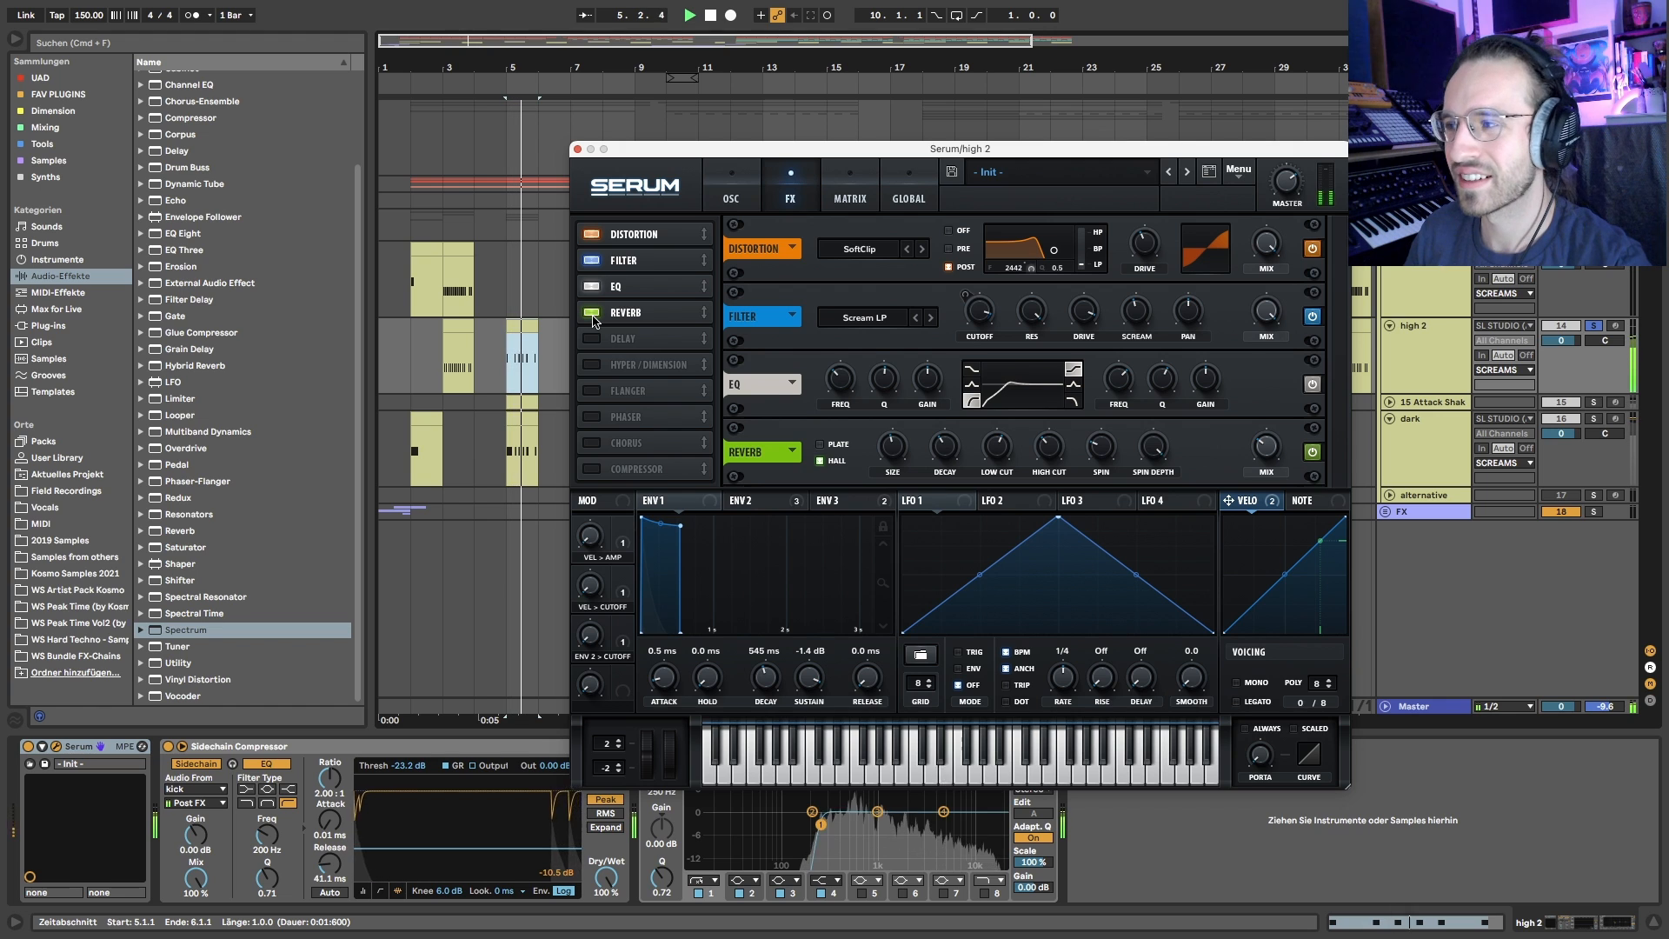
{"action": "key", "text": "space"}
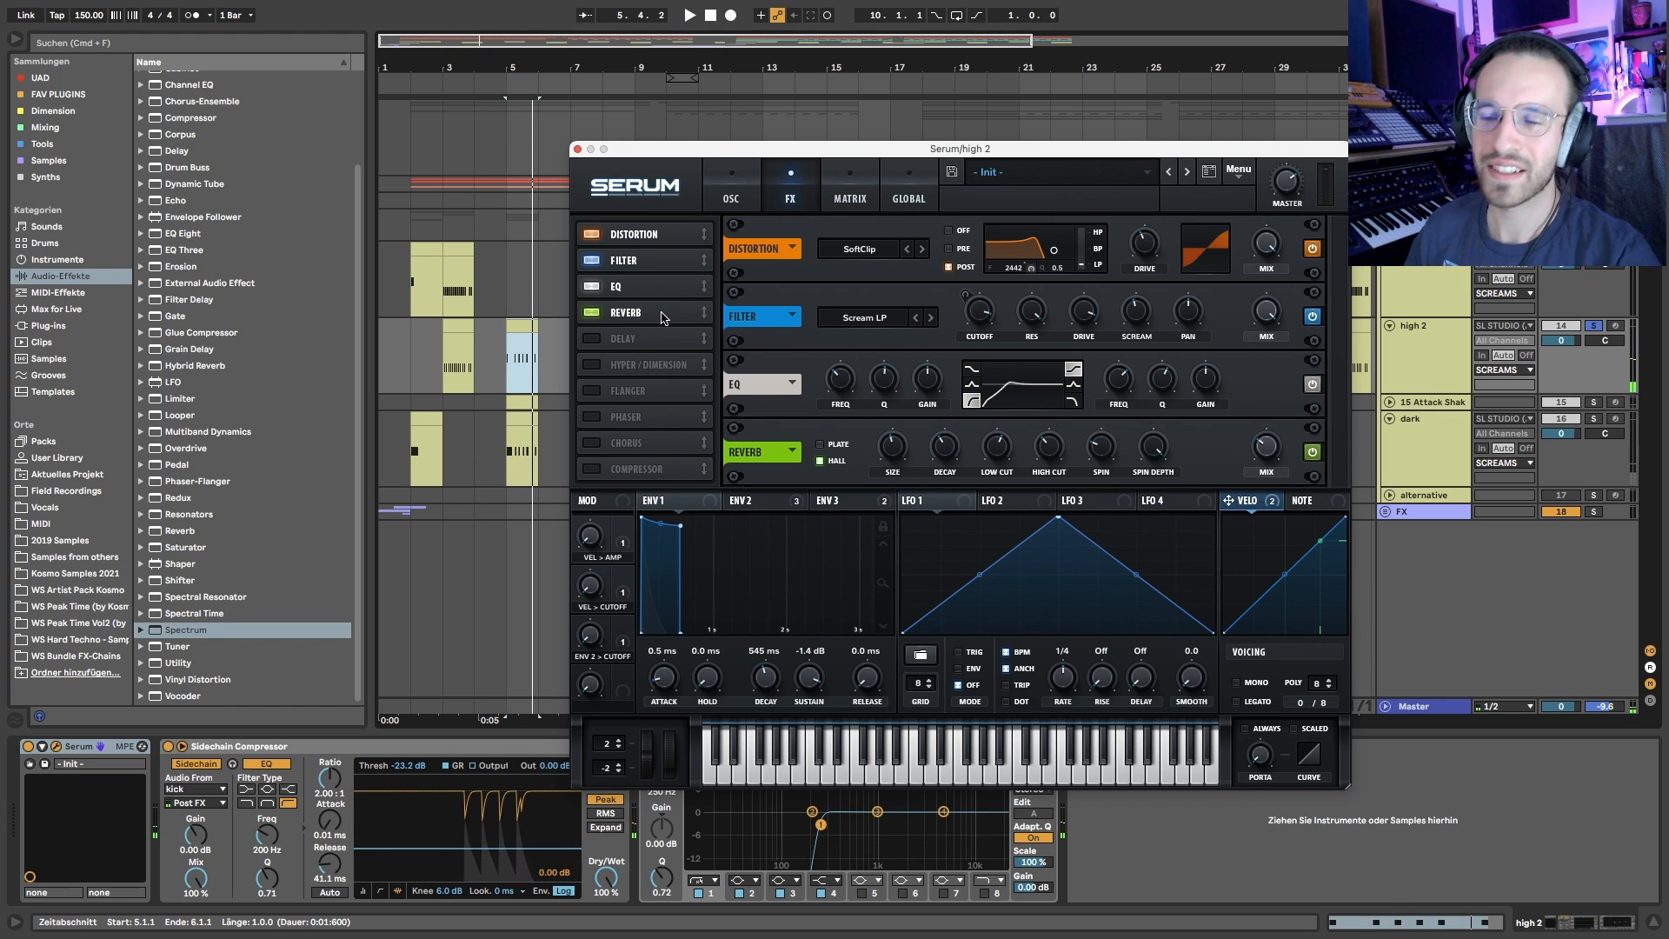
{"action": "left_click", "coordinate": [755, 190]}
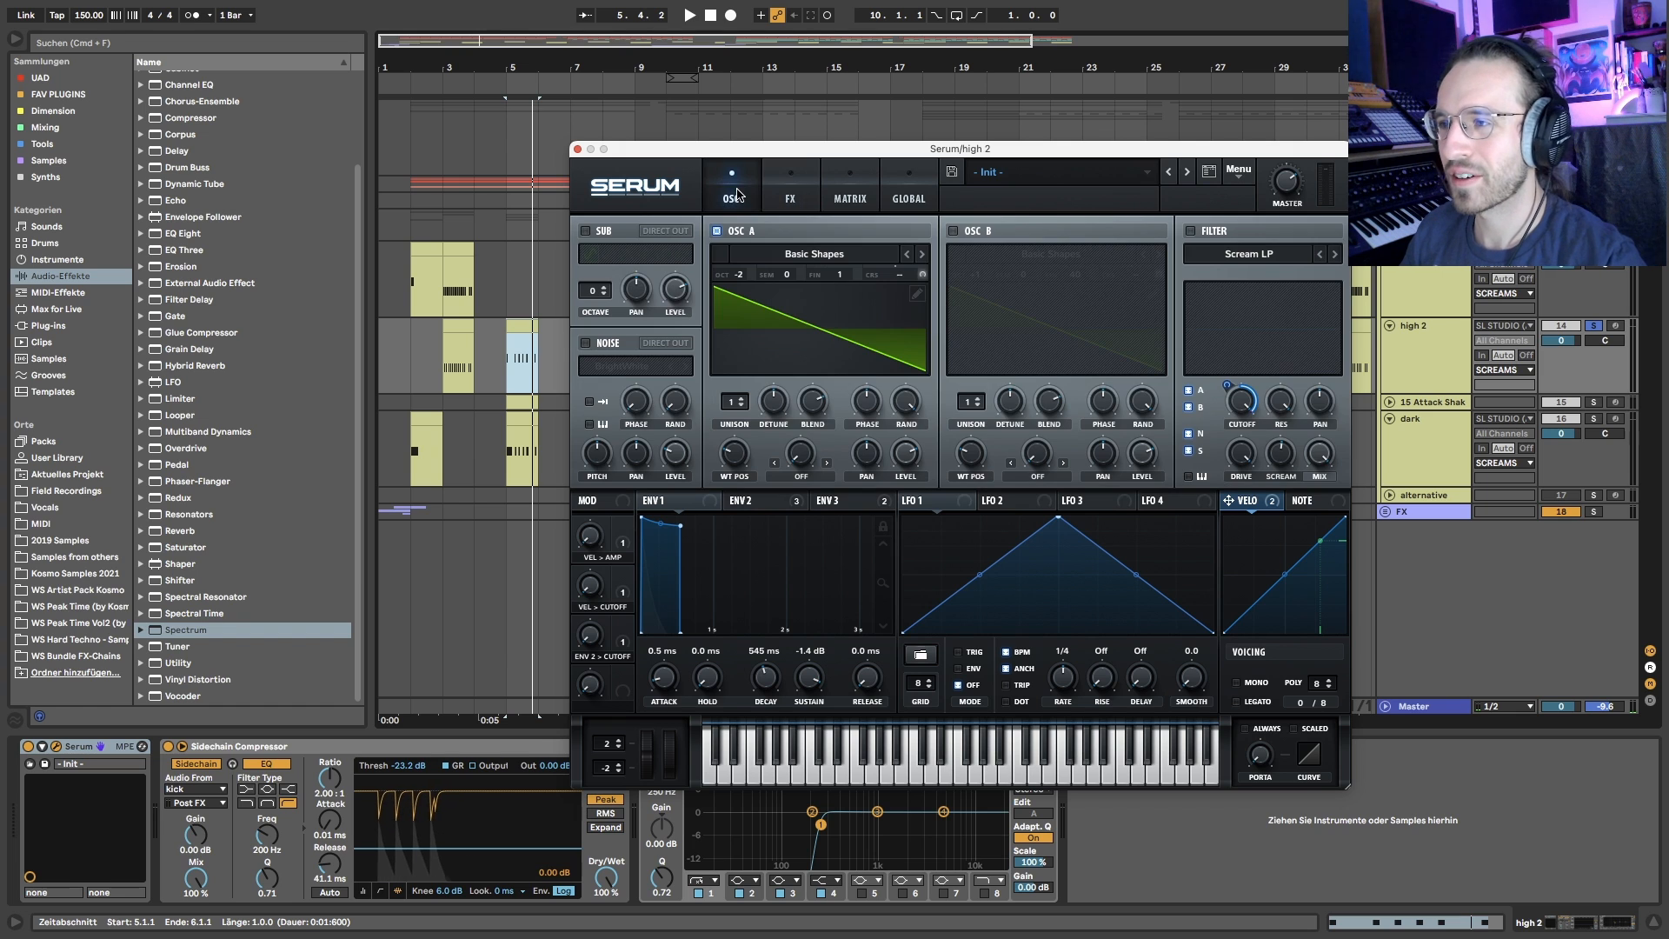
{"action": "left_click", "coordinate": [577, 148]}
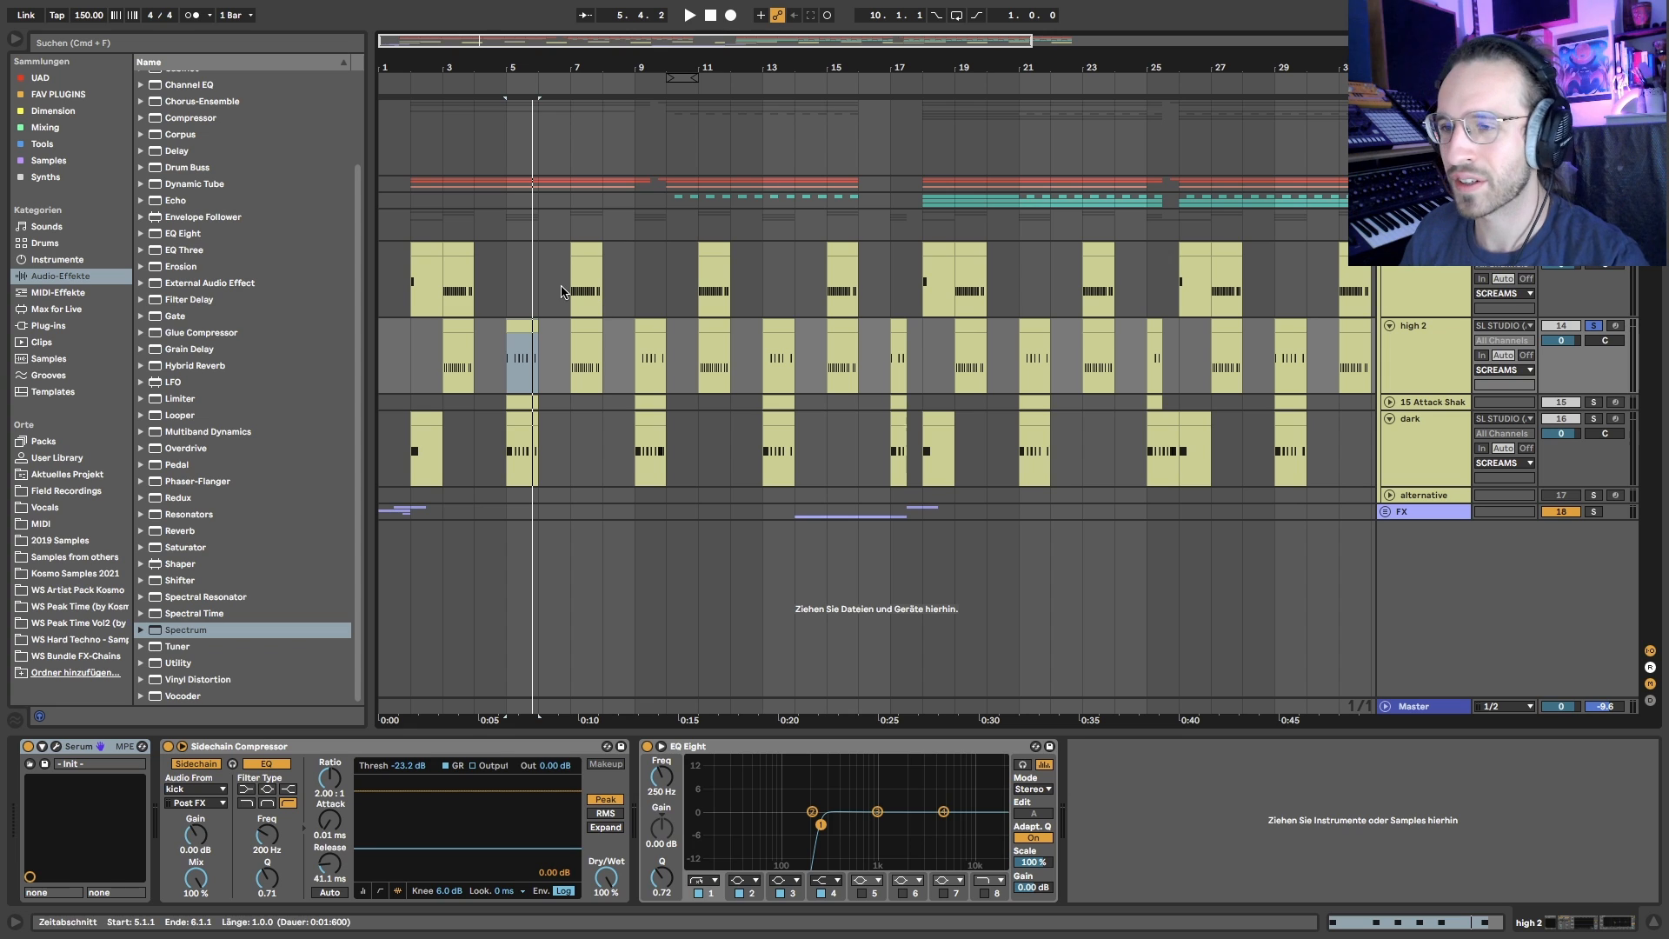
- Play the soloed screams from bar 3, briefly adding the dark track to the solo at bar 5
{"action": "left_click", "coordinate": [445, 280]}
{"action": "key", "text": "space"}
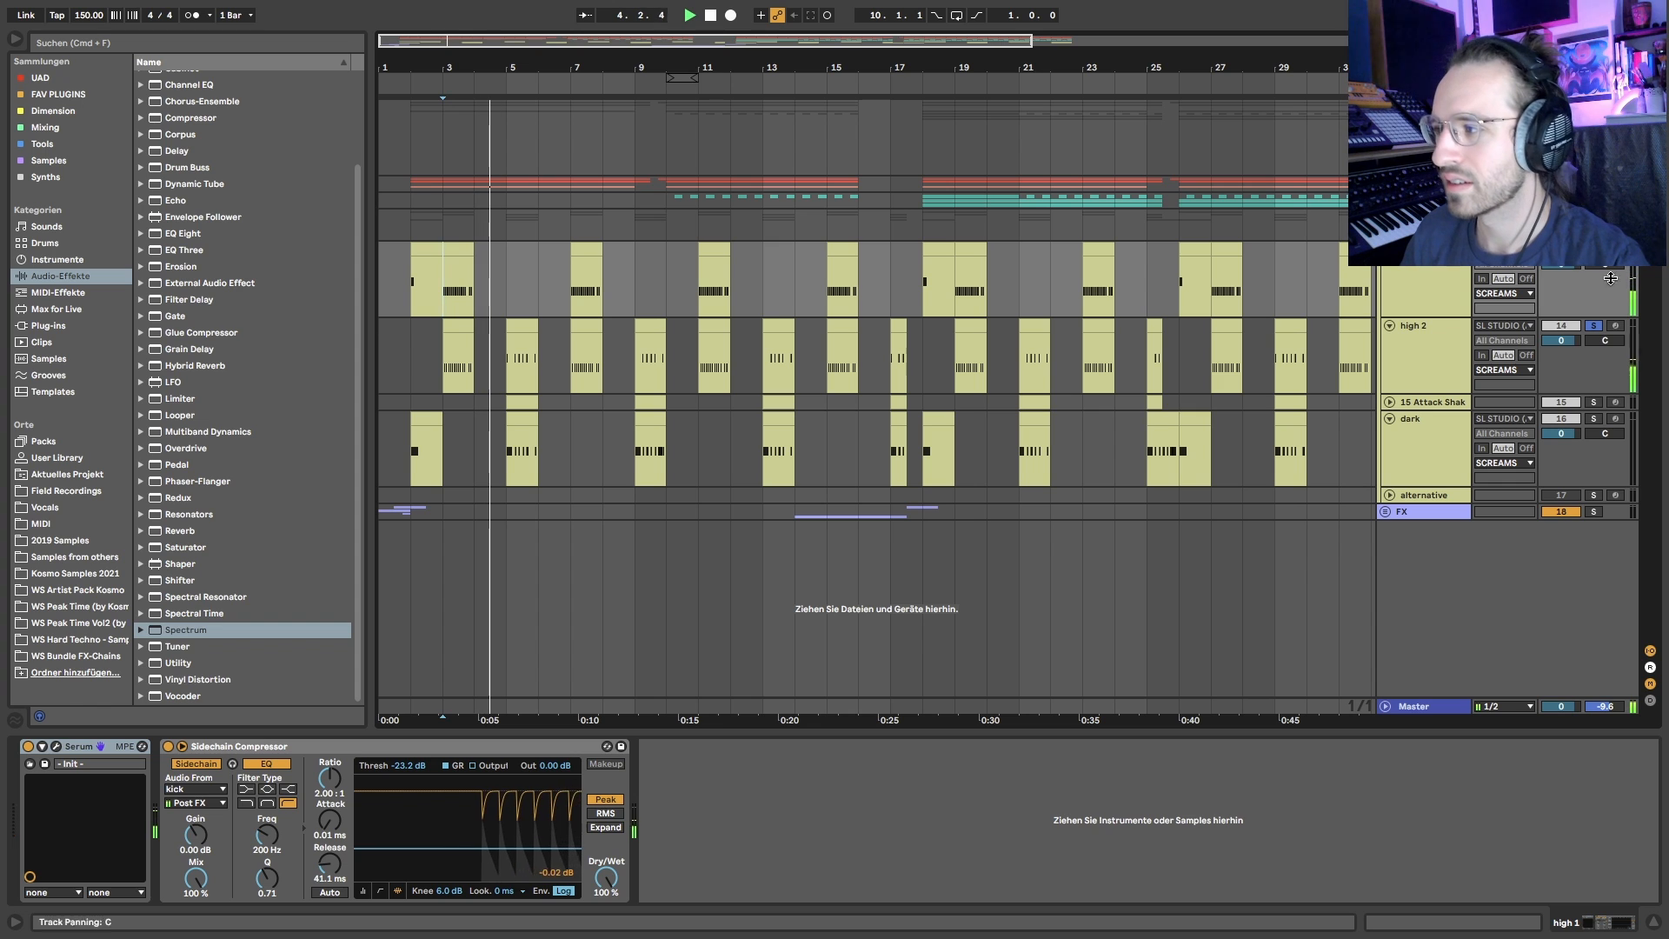
{"action": "left_click", "coordinate": [1594, 419]}
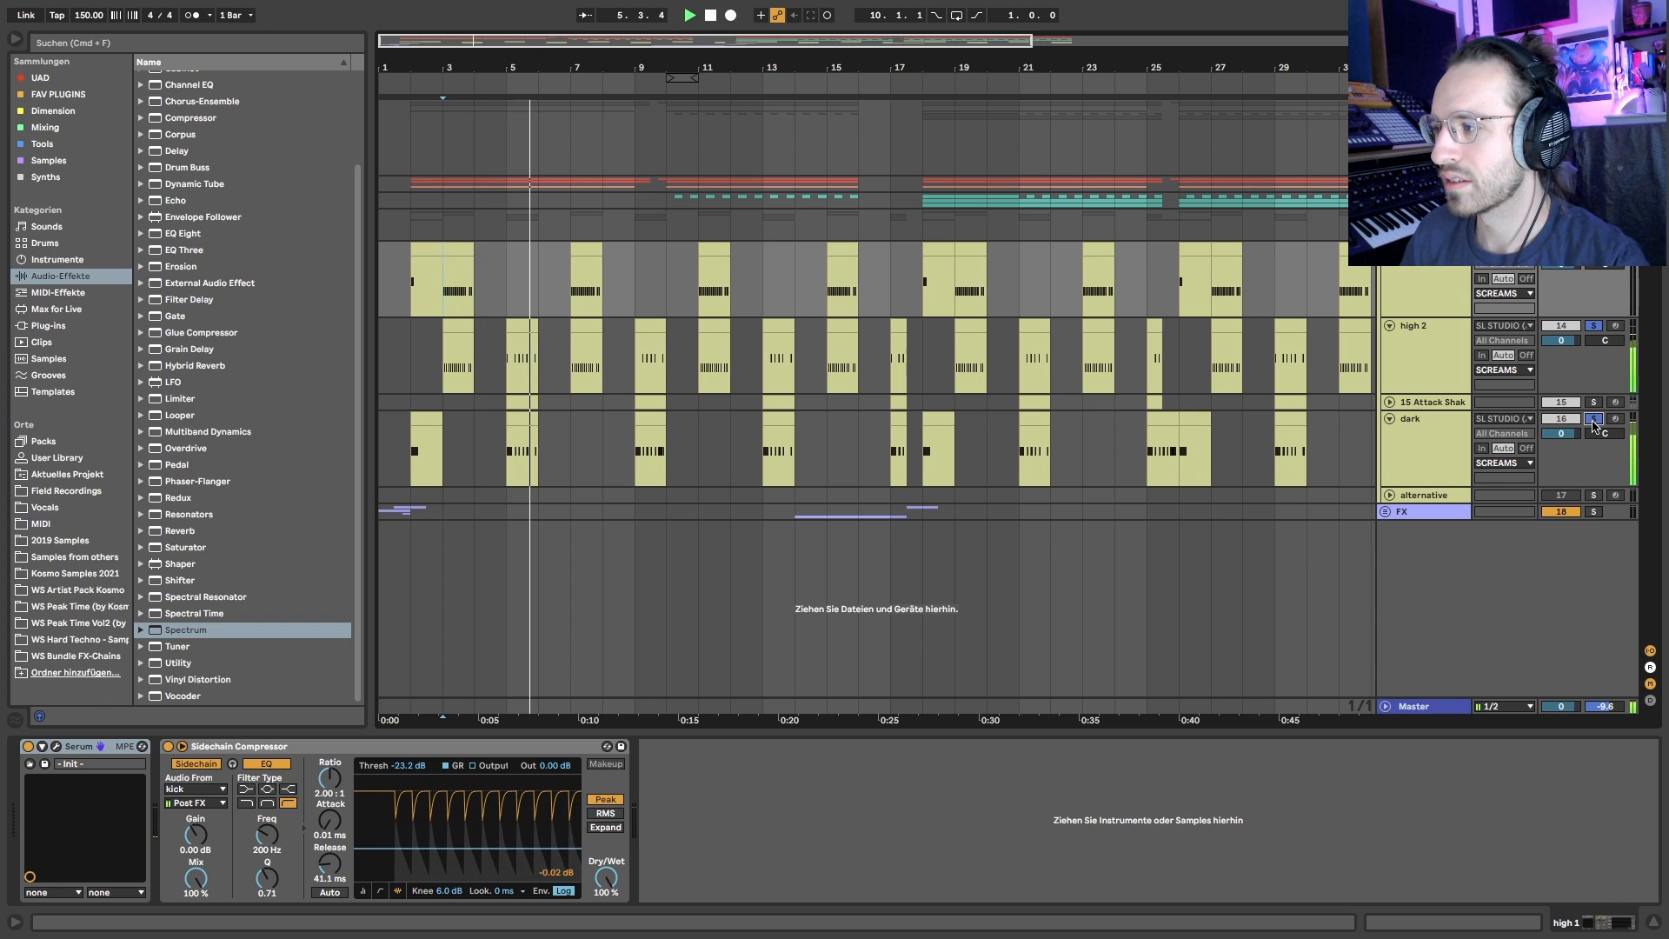
{"action": "left_click", "coordinate": [1594, 419]}
{"action": "key", "text": "space"}
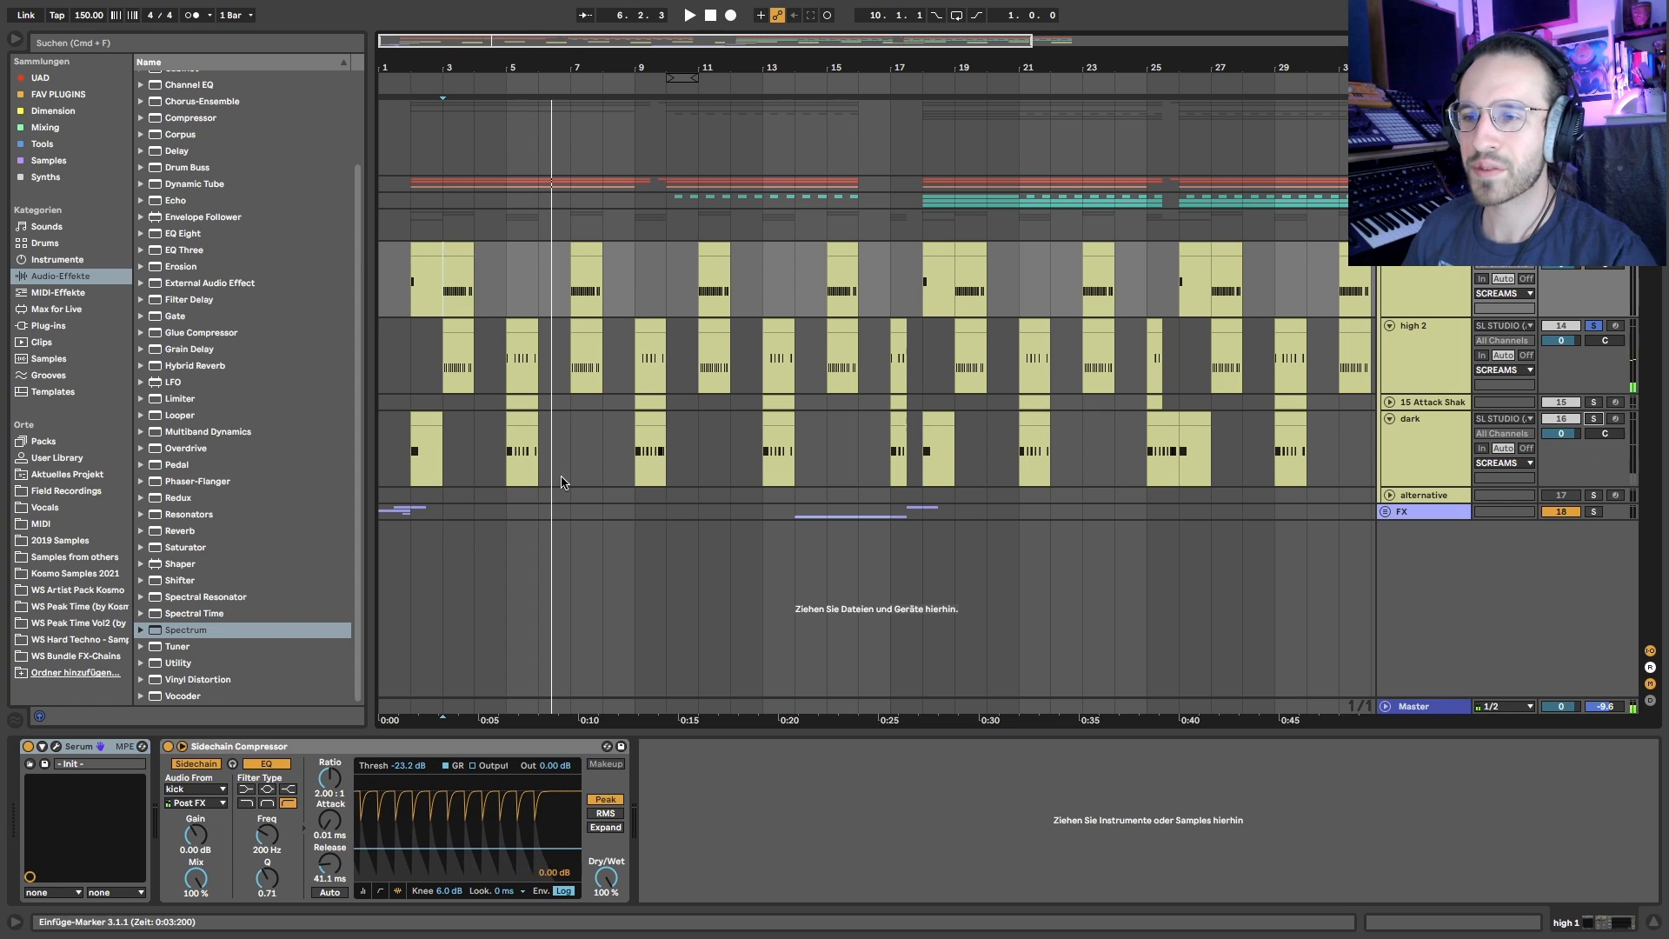
- Select the dark clip at bar 5, solo the dark track and open its Serum instrument
{"action": "left_click", "coordinate": [532, 448]}
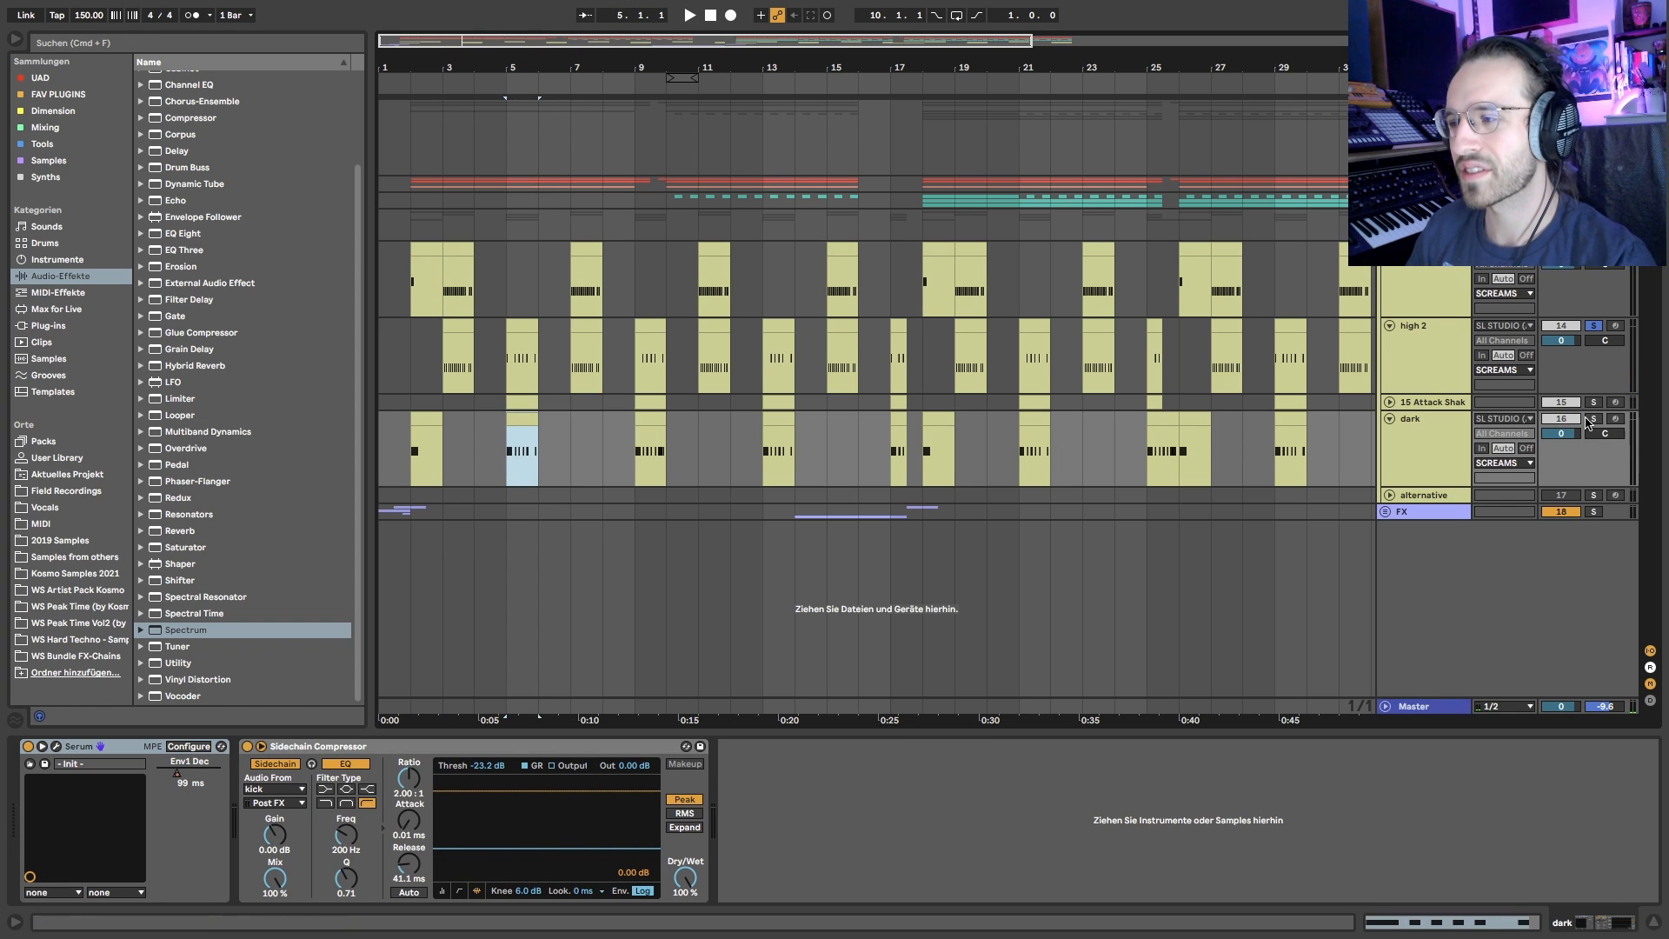
{"action": "left_click", "coordinate": [1594, 419]}
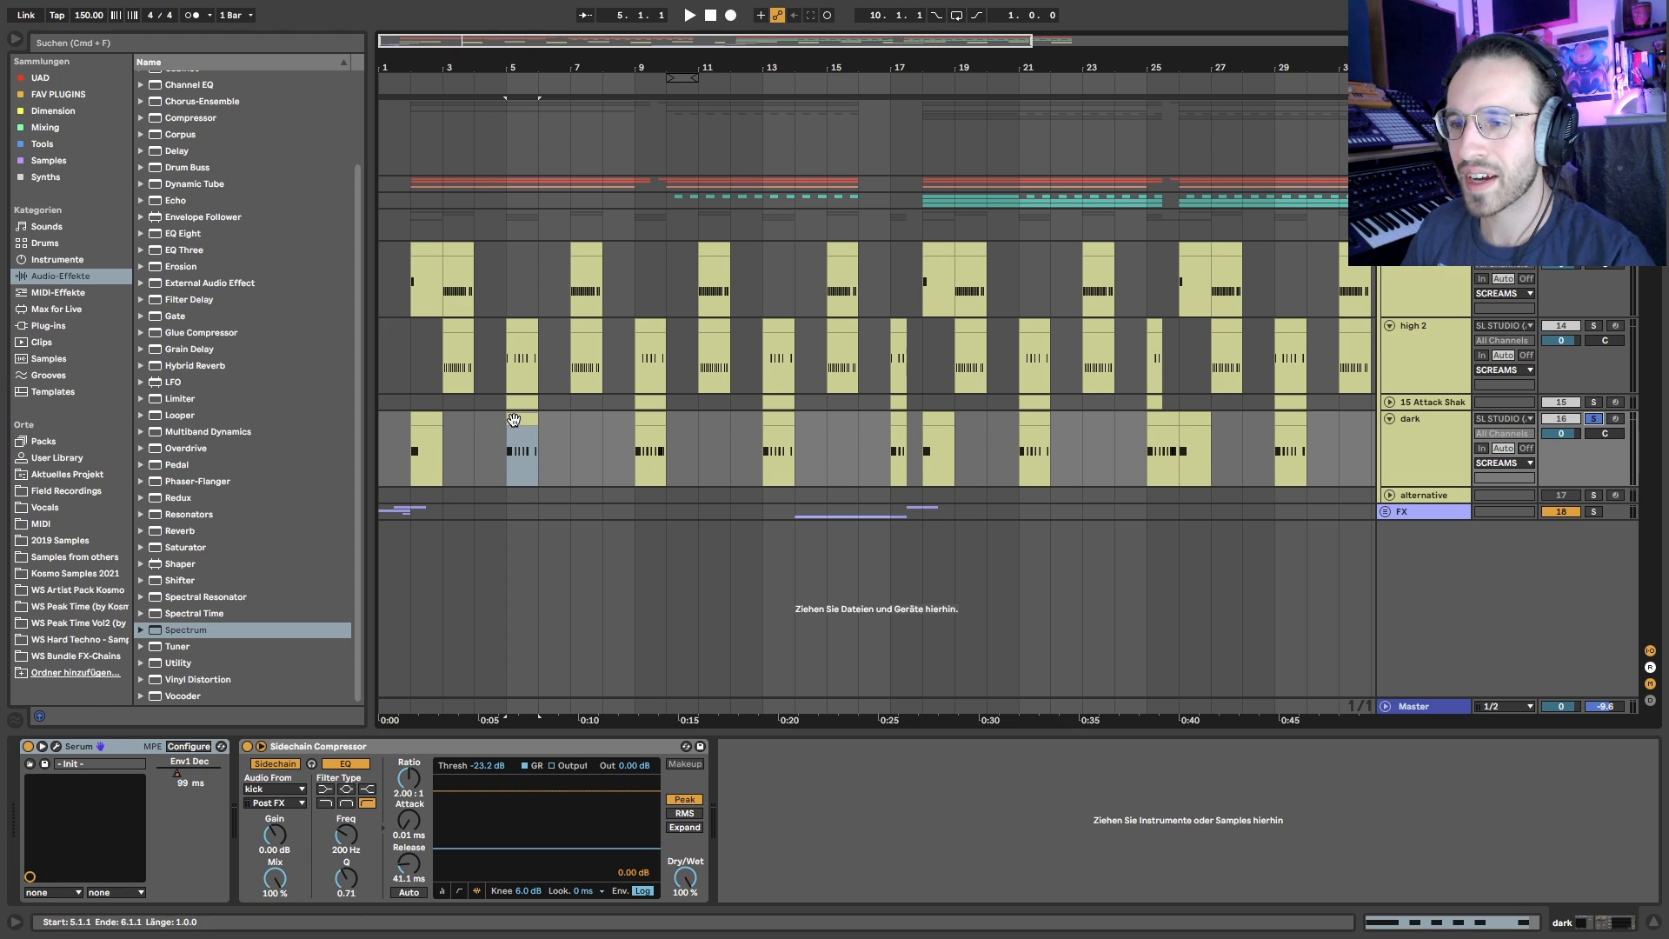
{"action": "left_click", "coordinate": [524, 471]}
{"action": "left_click", "coordinate": [55, 746]}
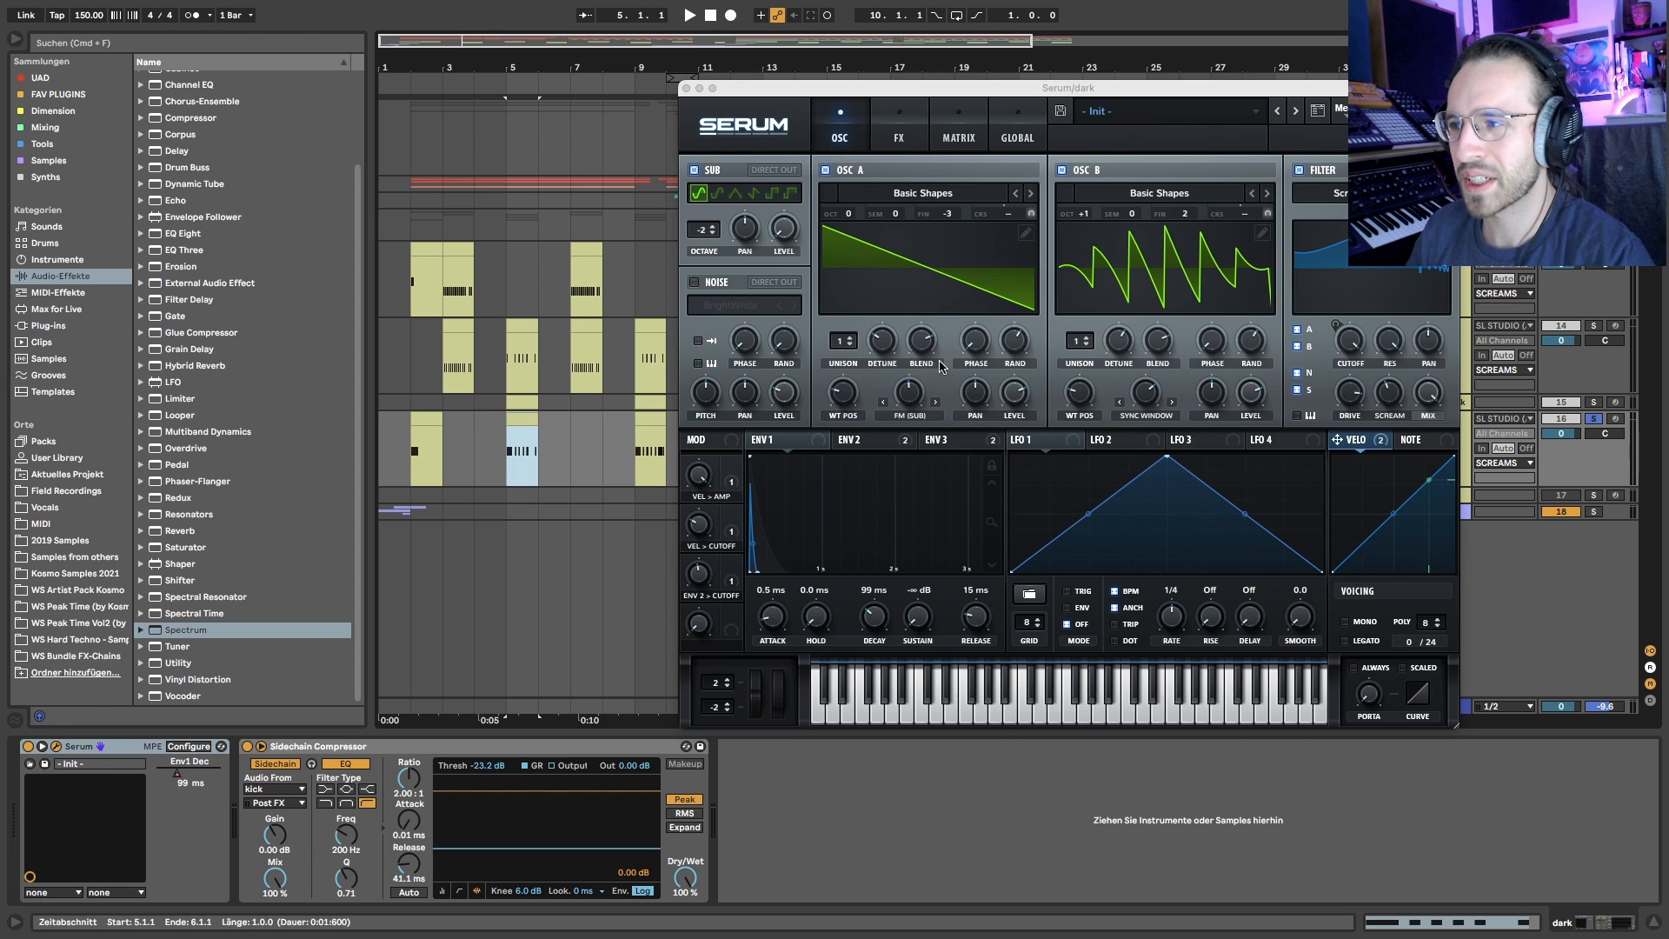
- Look at dark's Serum effects and oscillators with the window moved into full view, and compare its track with high 2
{"action": "left_click", "coordinate": [909, 140]}
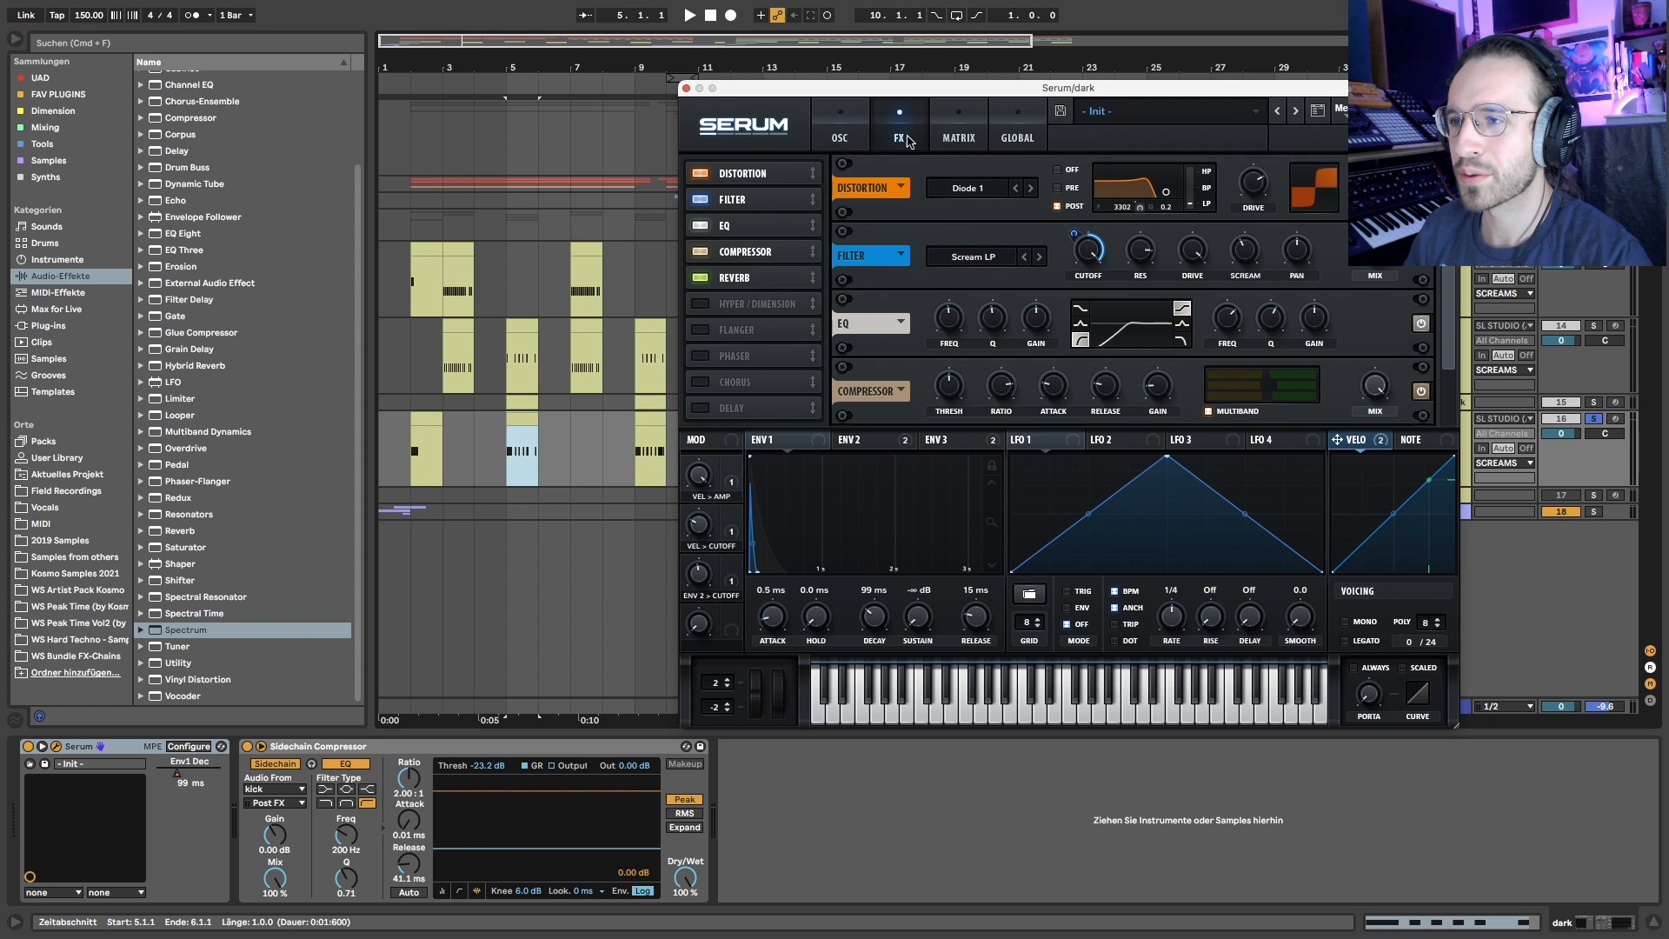
{"action": "left_click", "coordinate": [823, 124]}
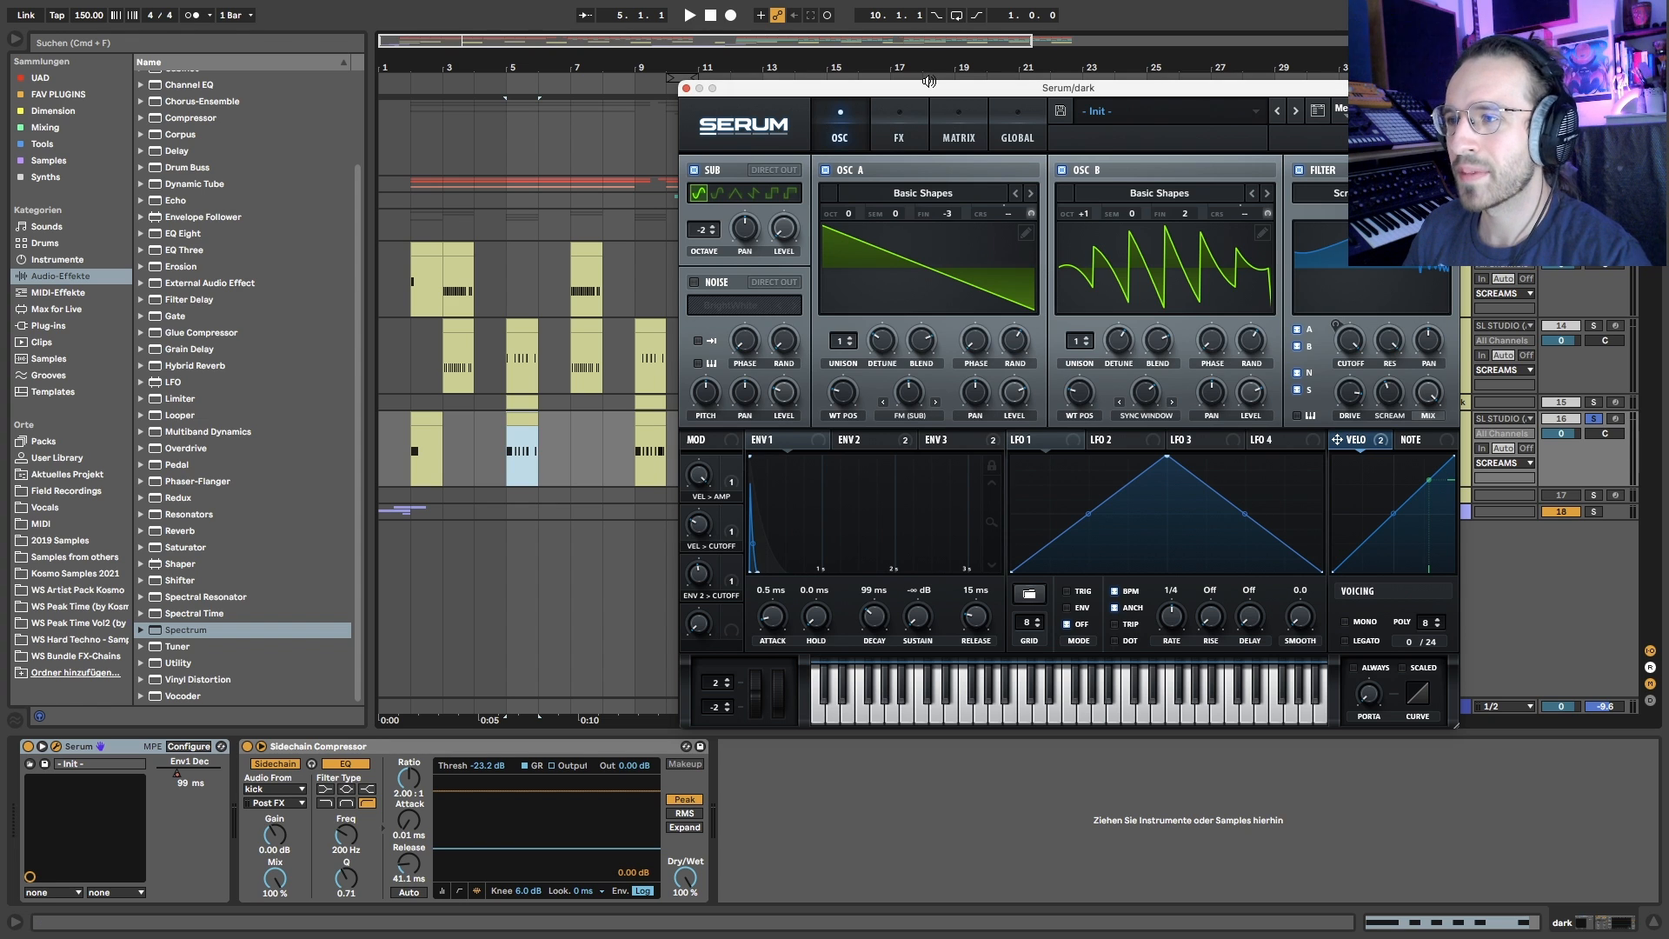
{"action": "left_click_drag", "start_coordinate": [930, 88], "coordinate": [670, 88]}
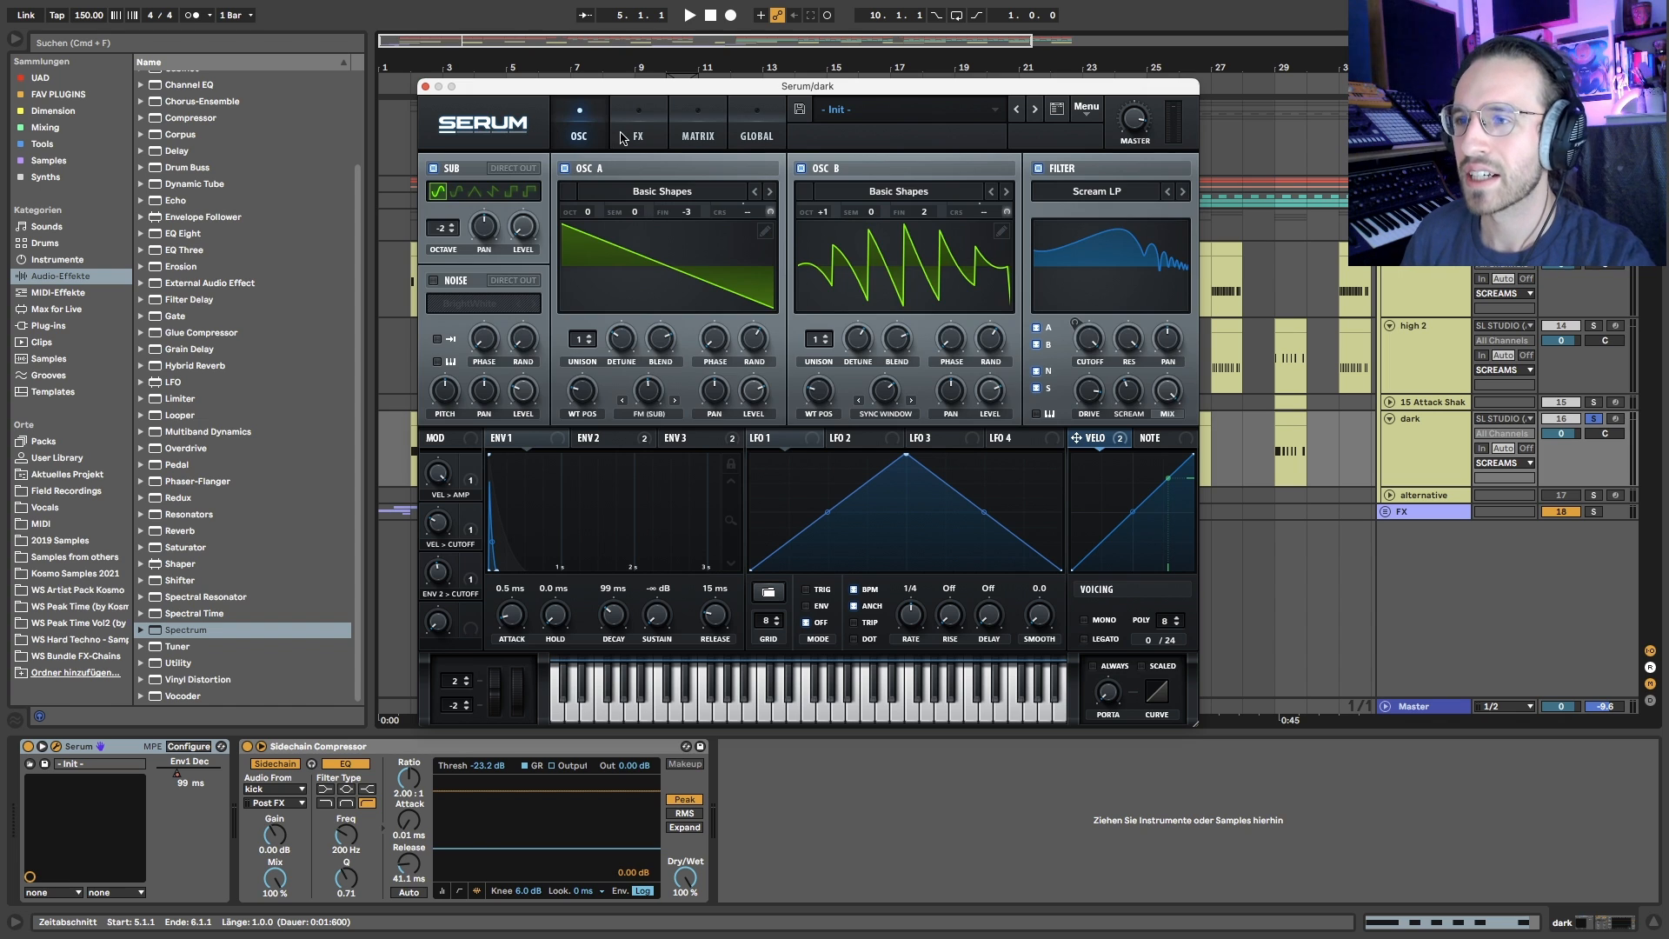
{"action": "left_click", "coordinate": [1416, 361]}
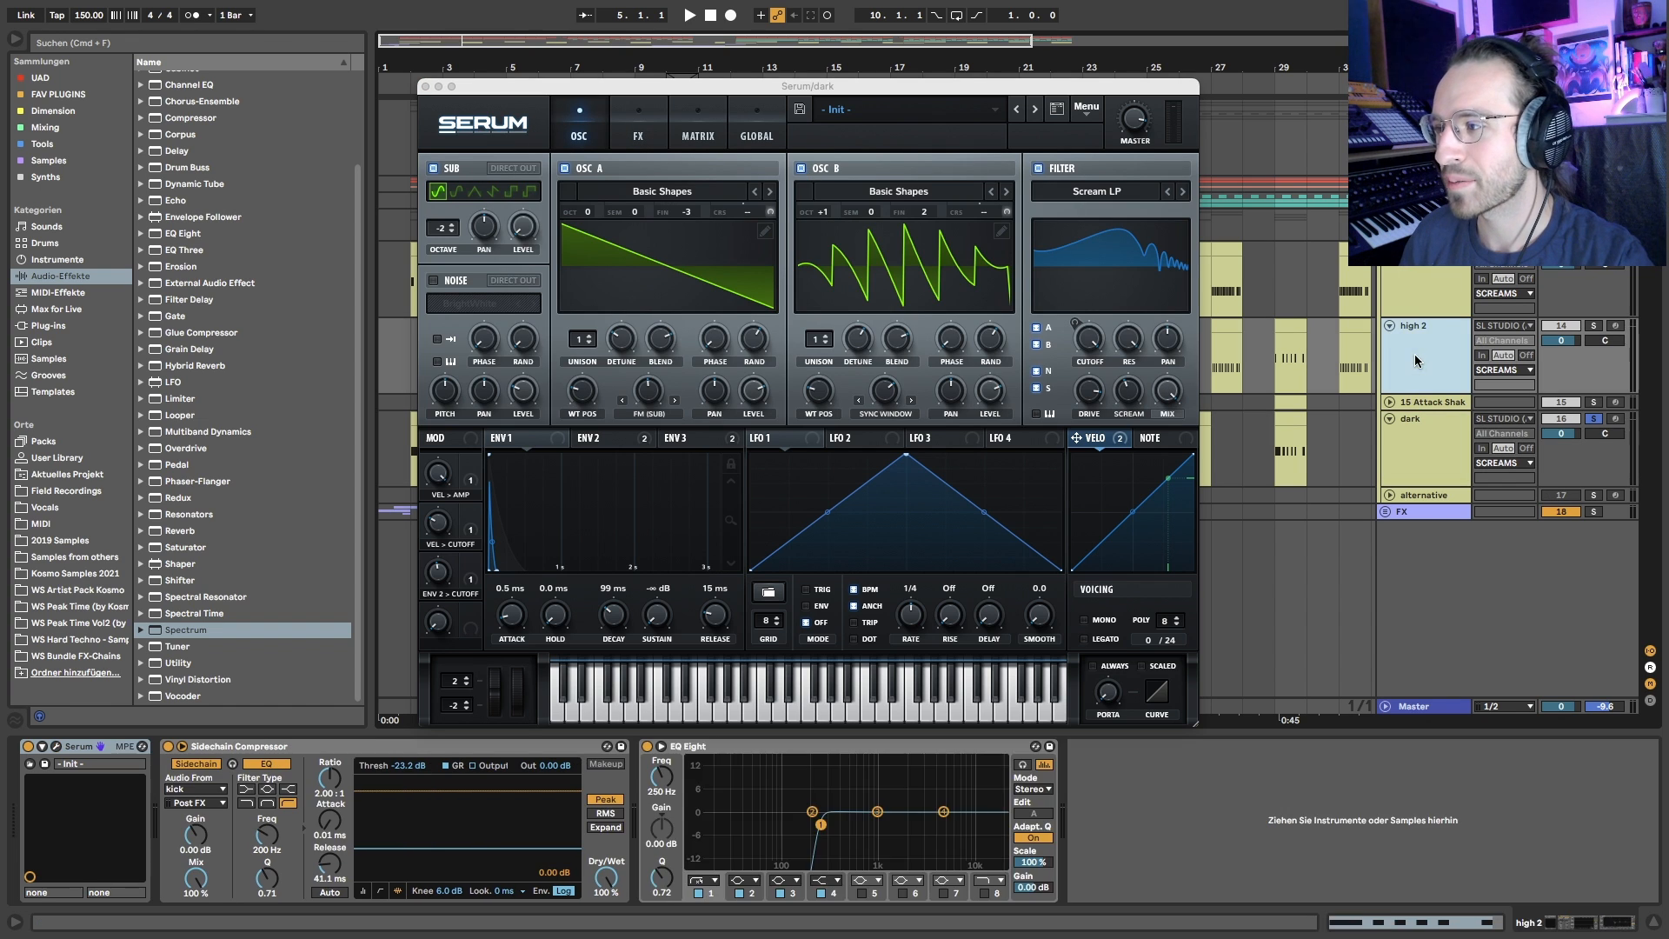
{"action": "left_click", "coordinate": [1420, 441]}
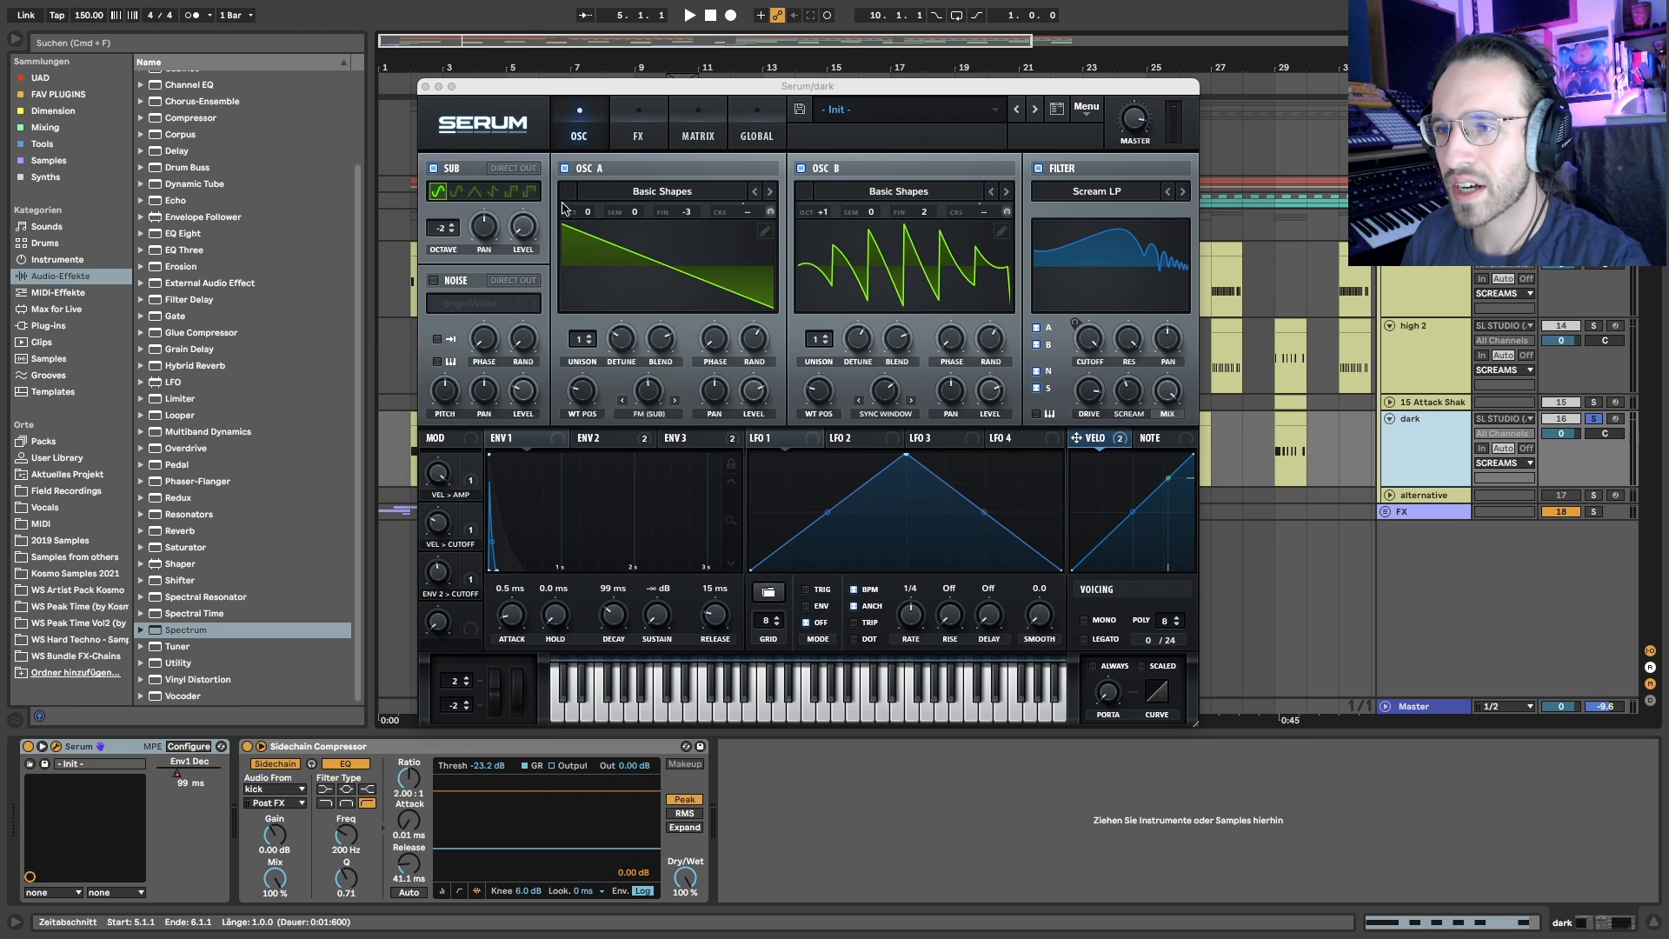
- Switch dark's oscillator B and sub oscillator off and back on to point out each layer
{"action": "left_click", "coordinate": [801, 167]}
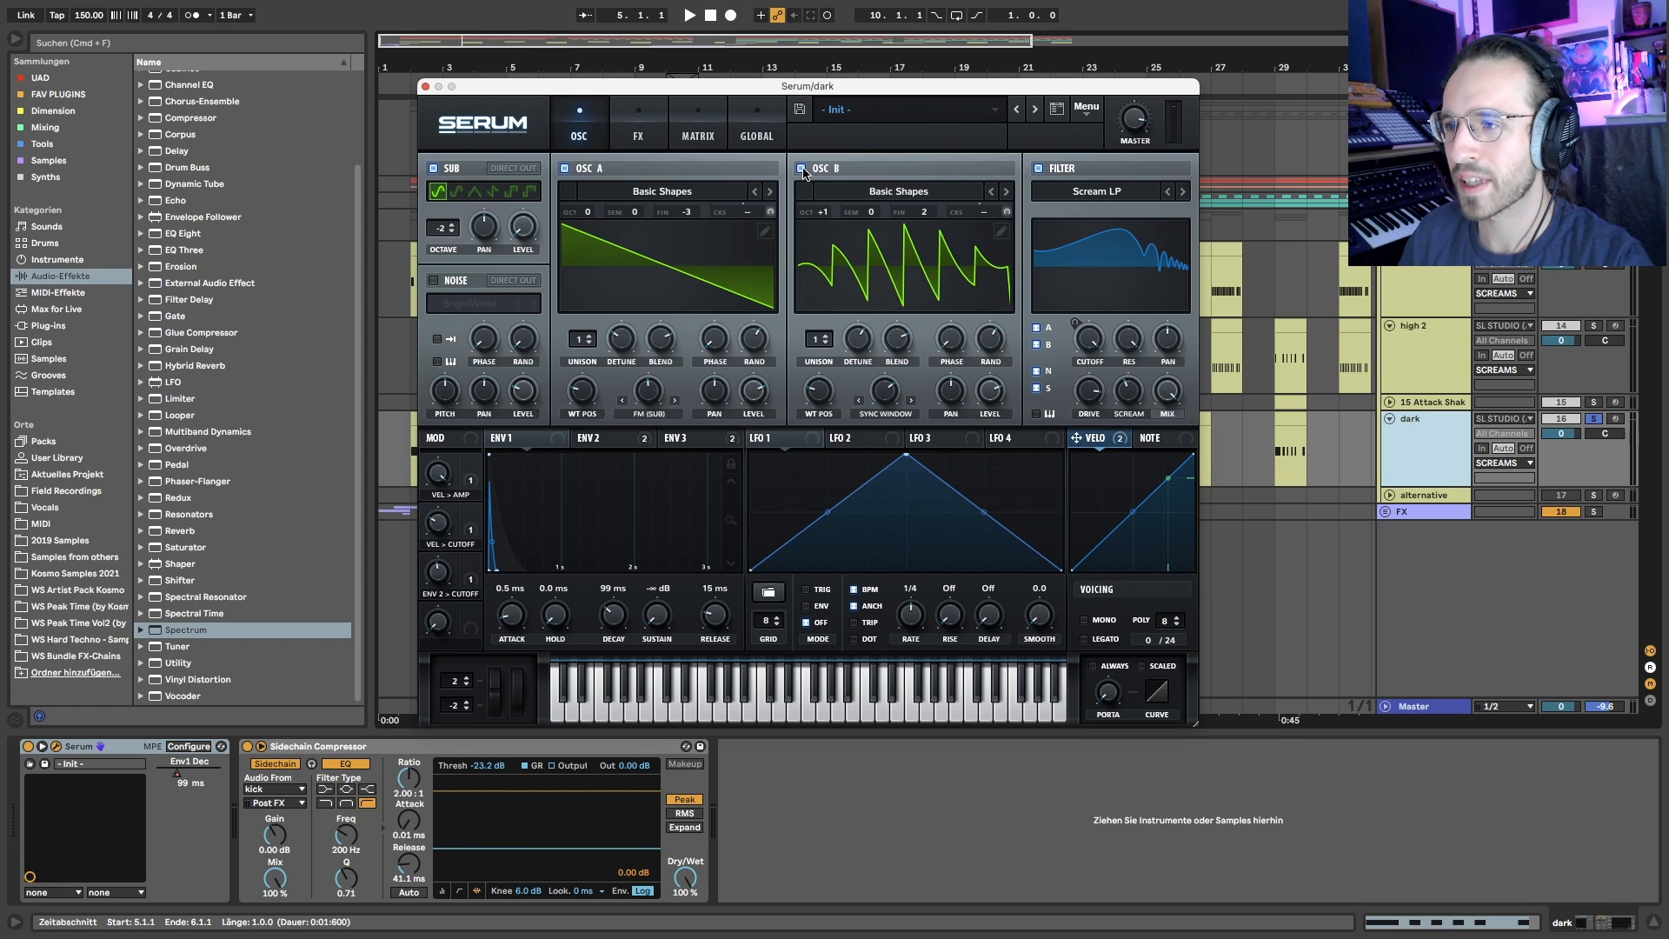
{"action": "left_click", "coordinate": [433, 168]}
{"action": "left_click", "coordinate": [433, 168]}
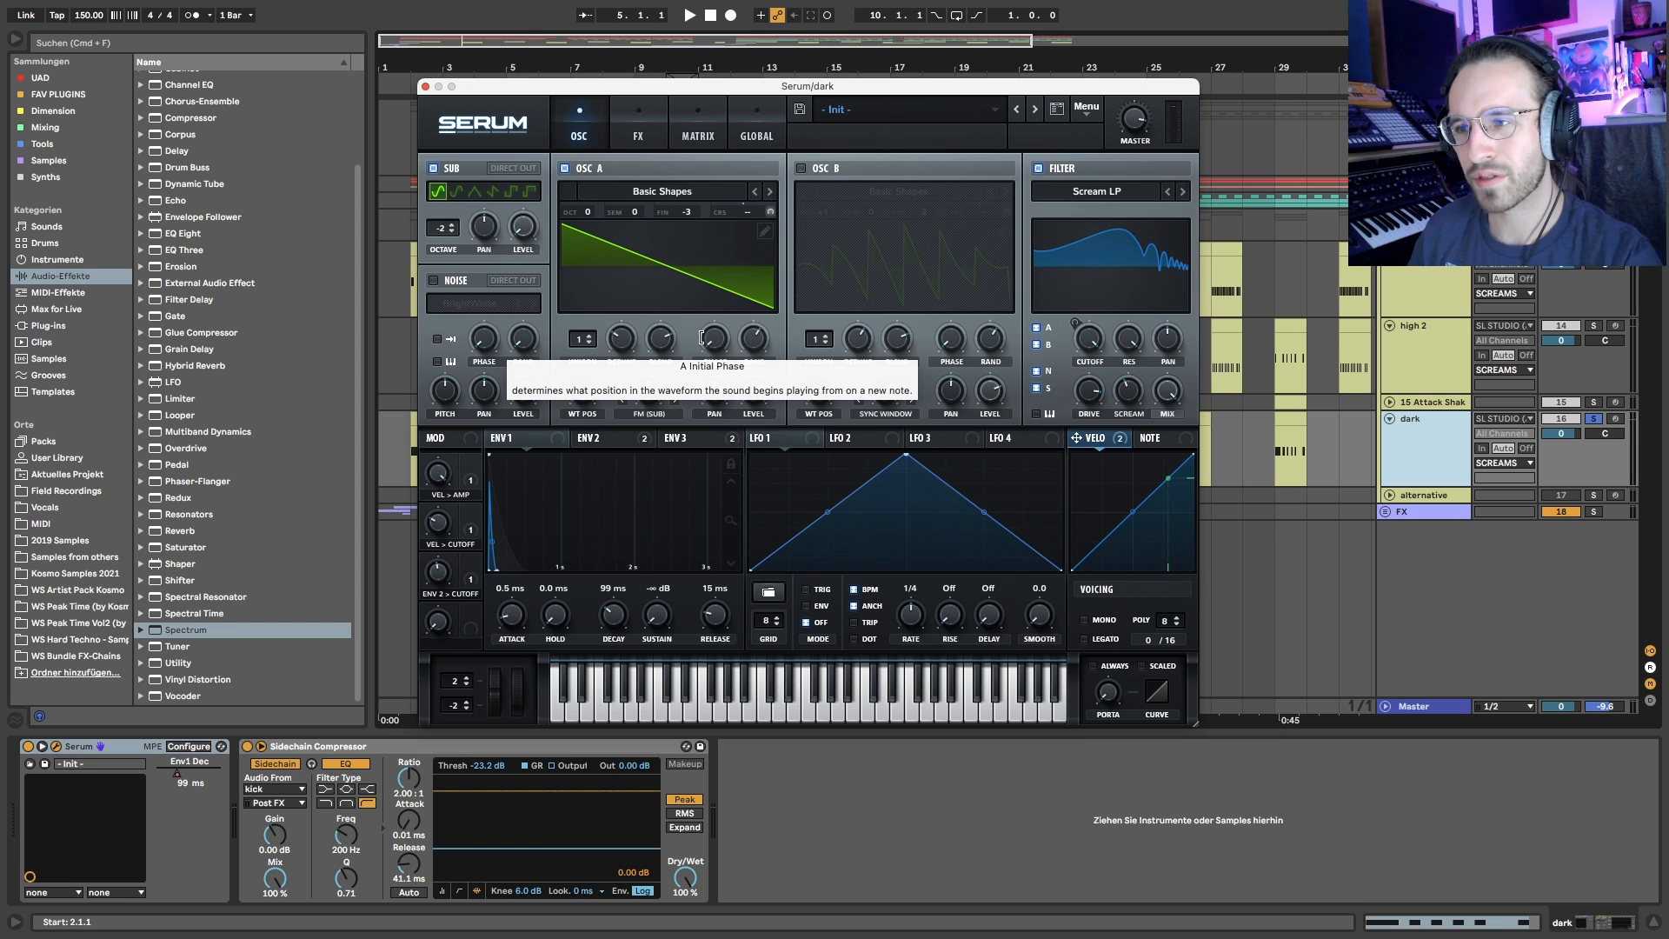
{"action": "left_click", "coordinate": [801, 168]}
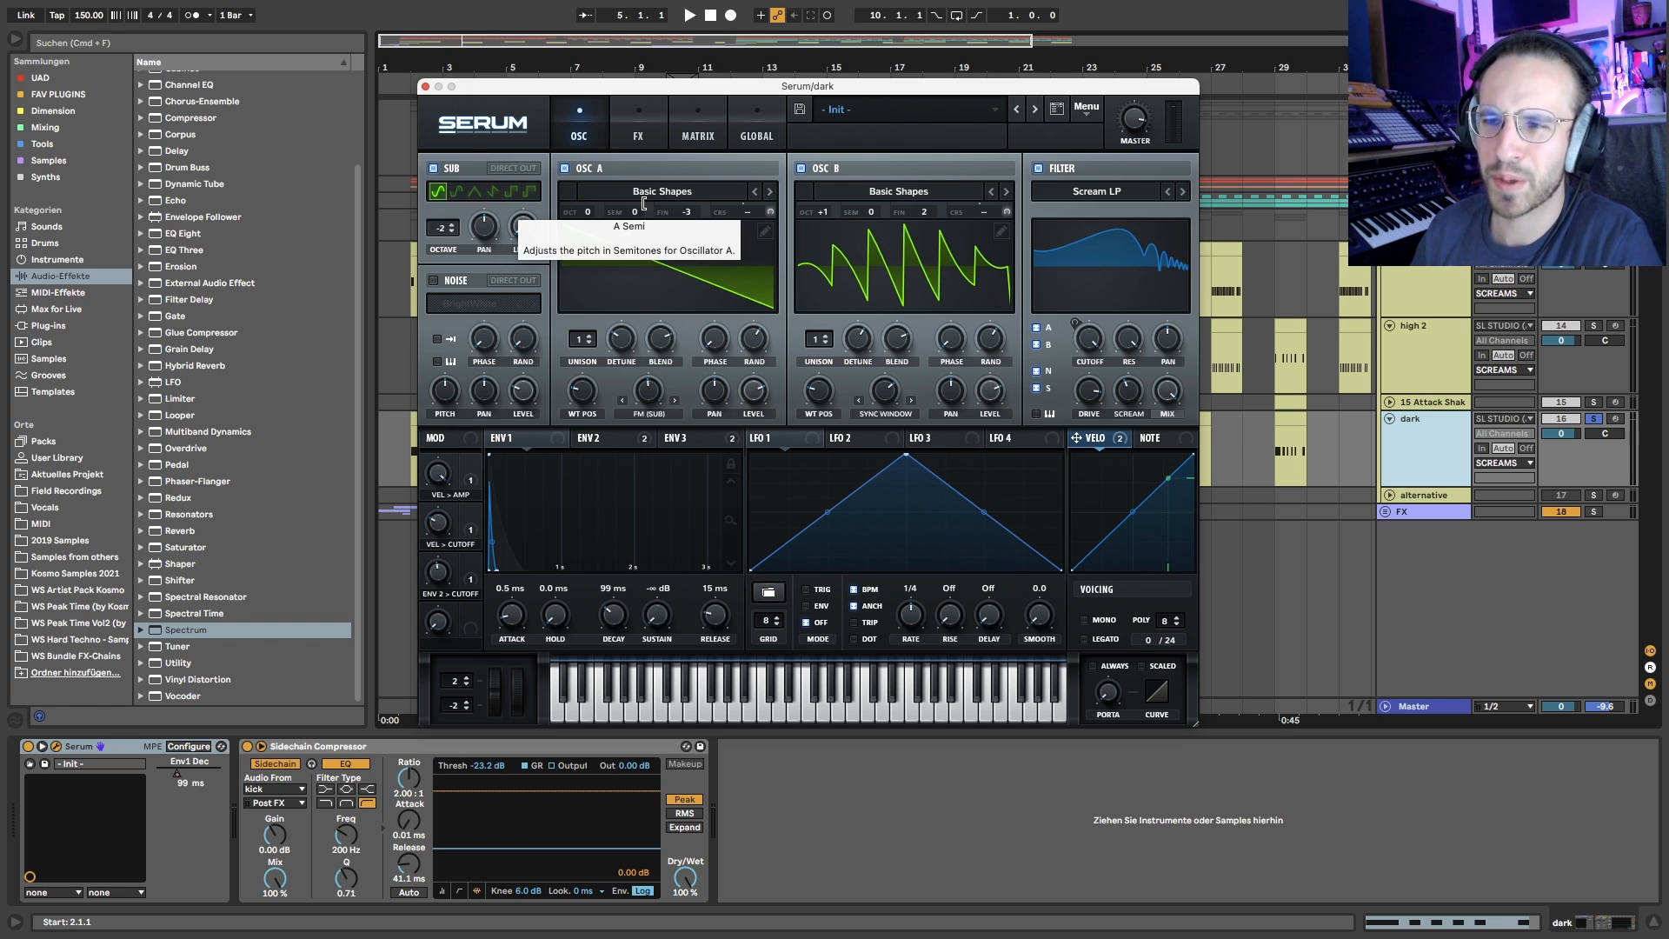
- Examine dark's effects chain down to the compressor and reverb, revisit its oscillators, and close its Serum window
{"action": "left_click", "coordinate": [640, 129]}
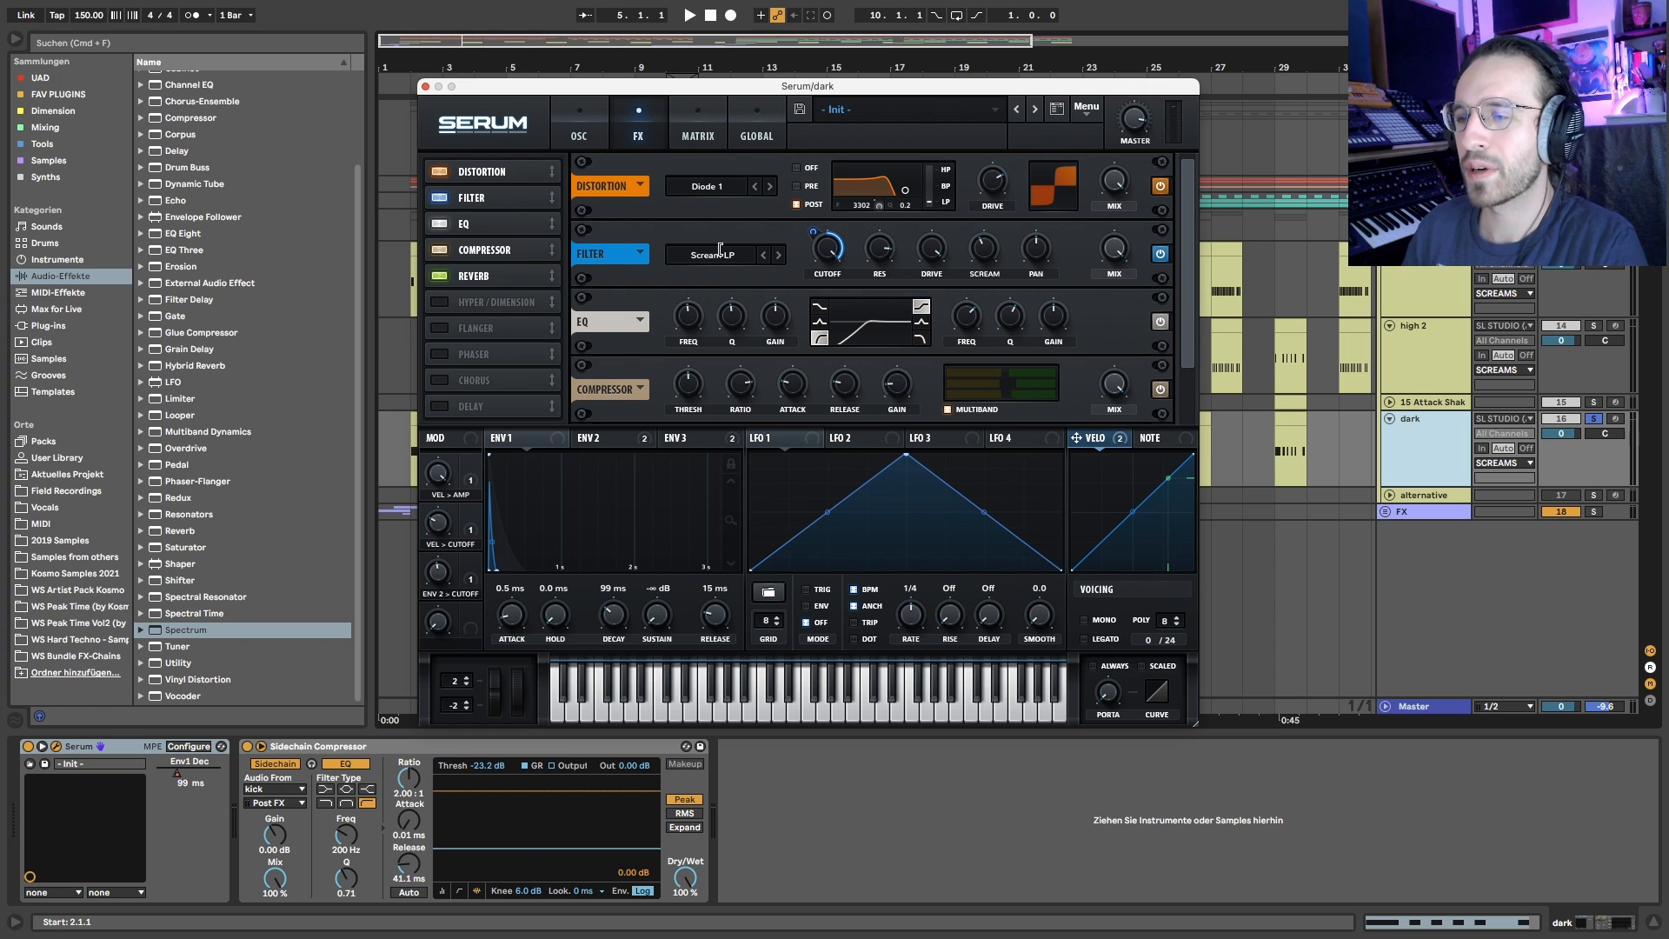
{"action": "left_click", "coordinate": [510, 282]}
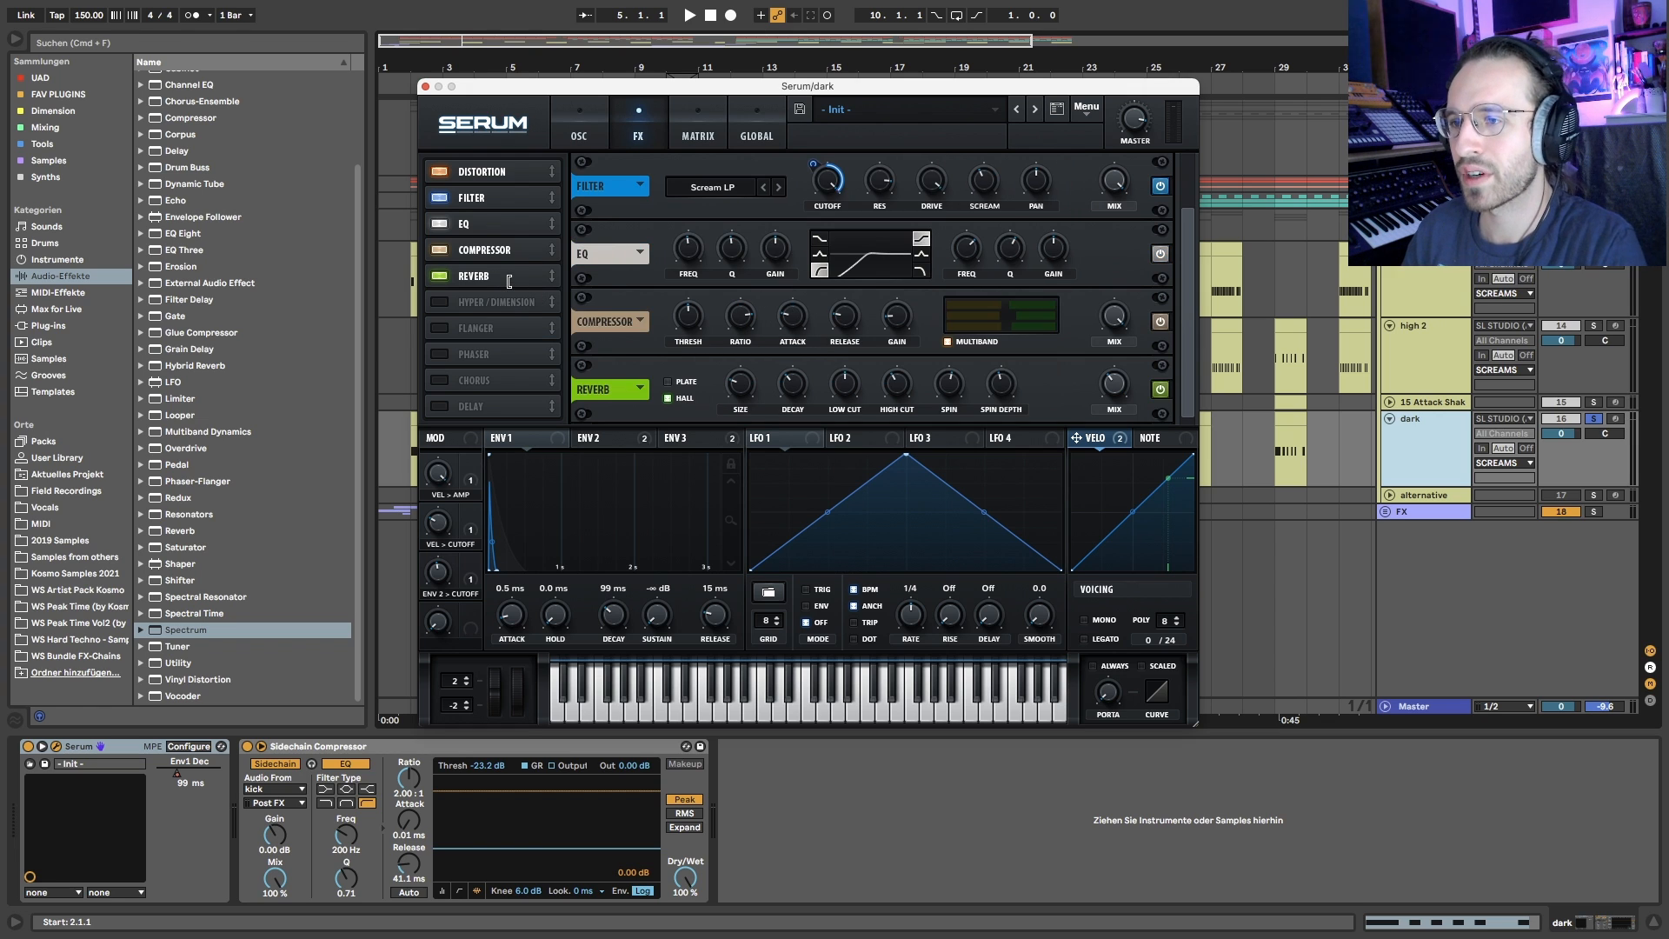
{"action": "left_click", "coordinate": [570, 130]}
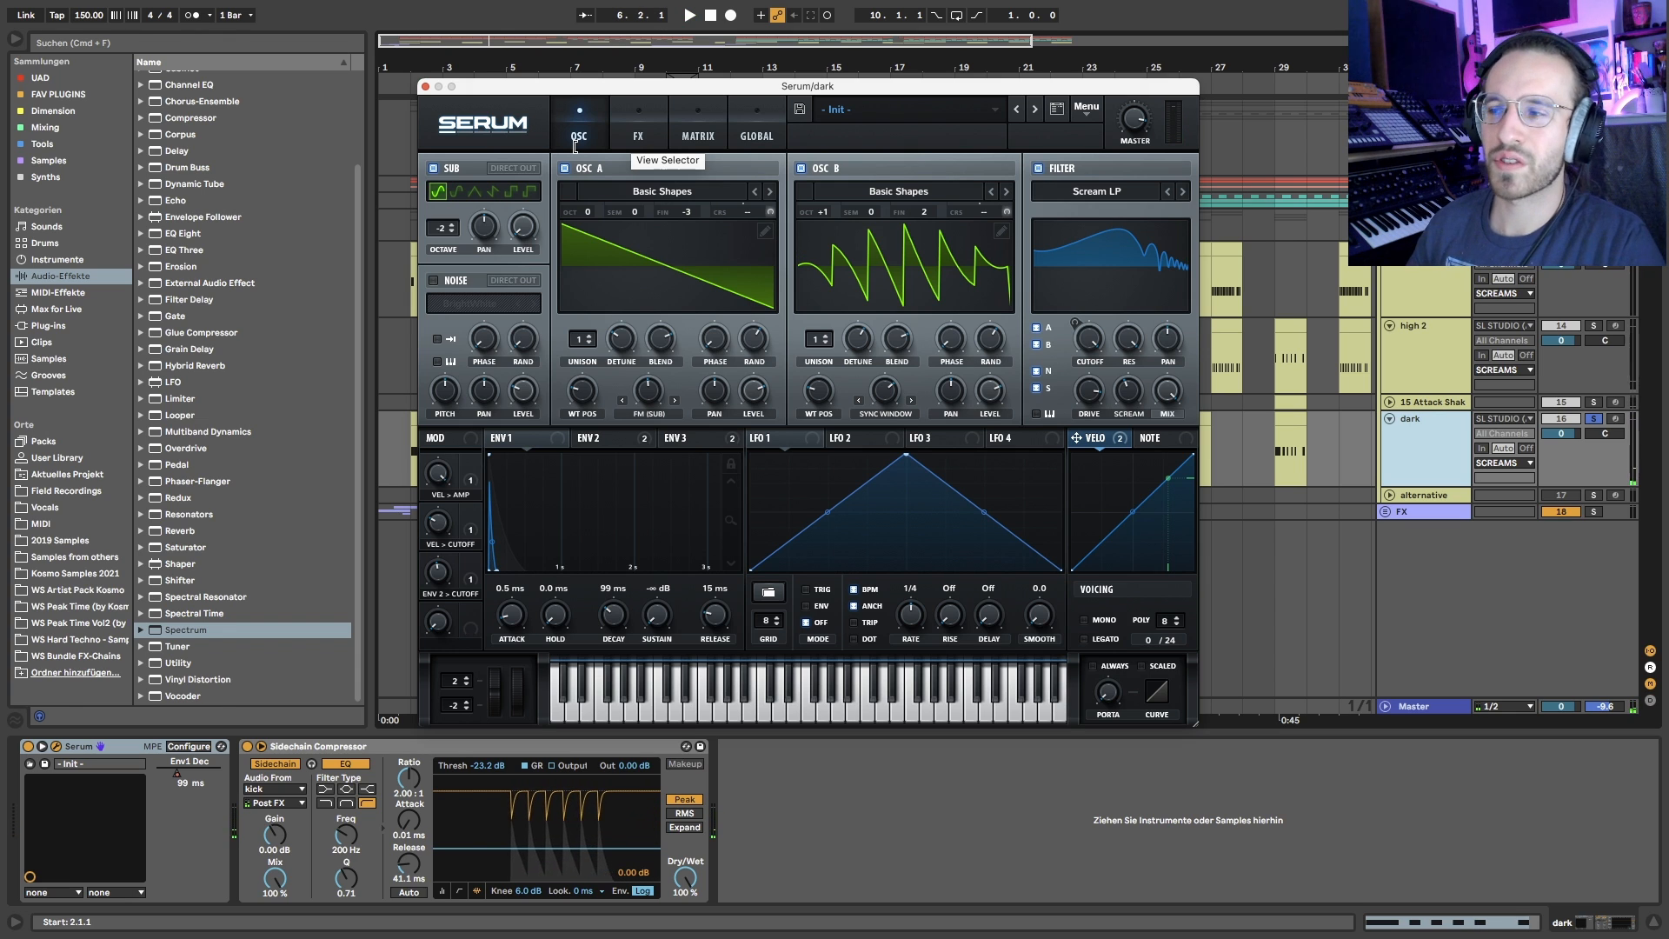
{"action": "left_click", "coordinate": [425, 86]}
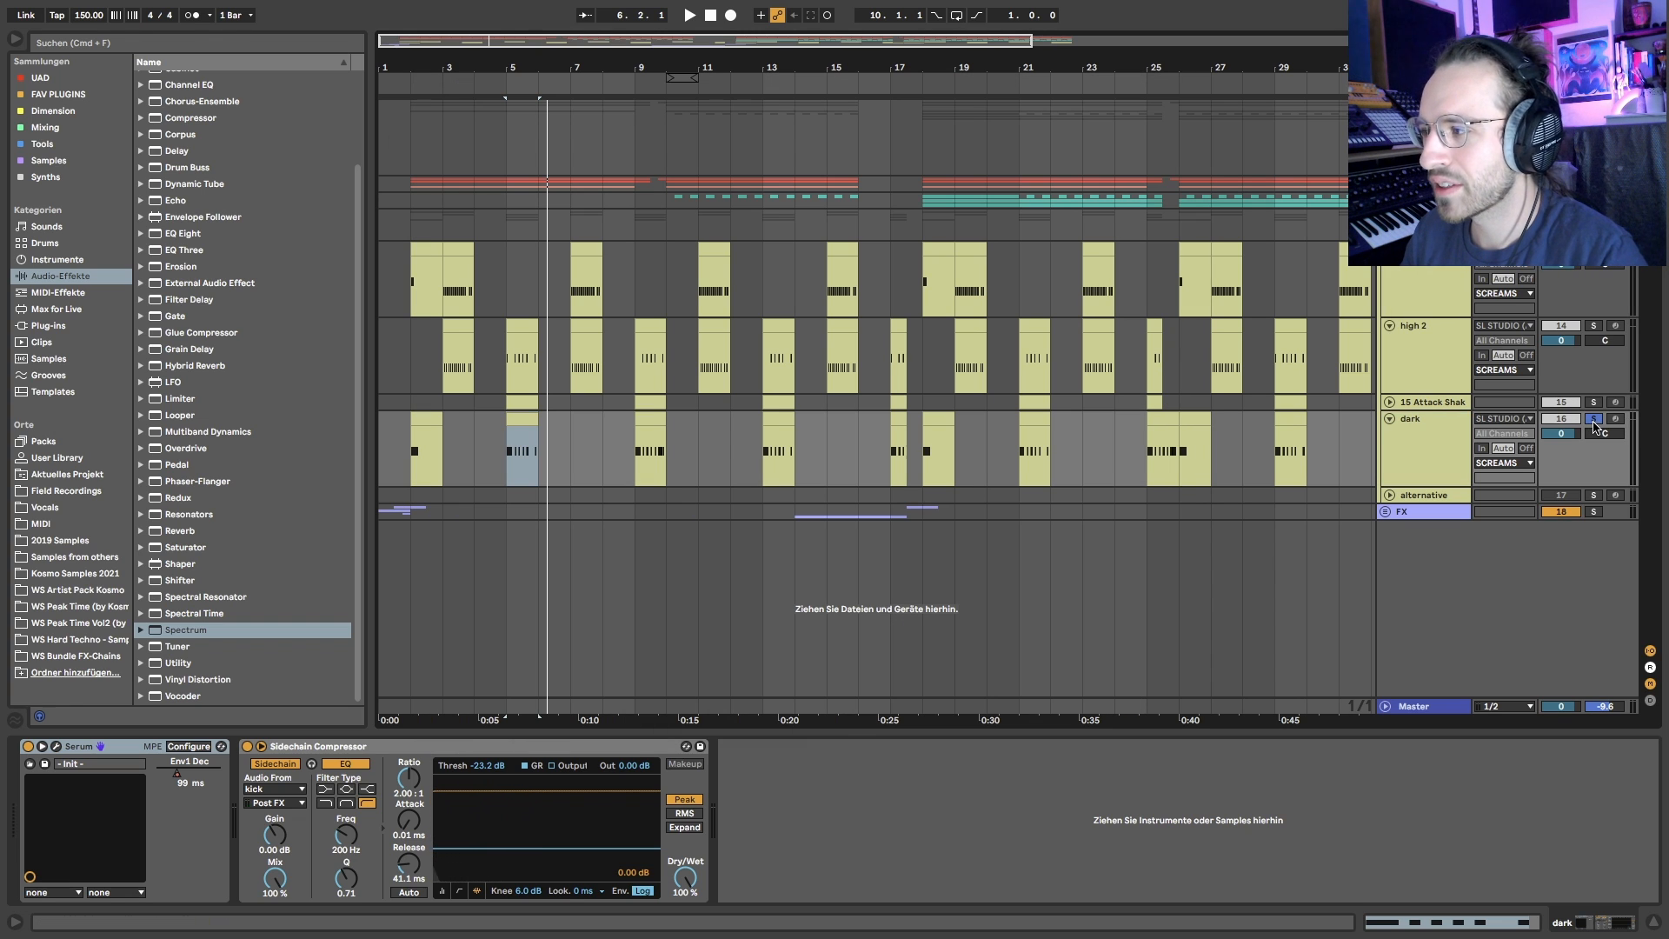
- Play the unsoloed arrangement from bar 15 into the second section to hear the screams in context
{"action": "scroll", "coordinate": [796, 348], "scroll_direction": "up", "scroll_amount": 3}
{"action": "left_click", "coordinate": [838, 360]}
{"action": "key", "text": "space"}
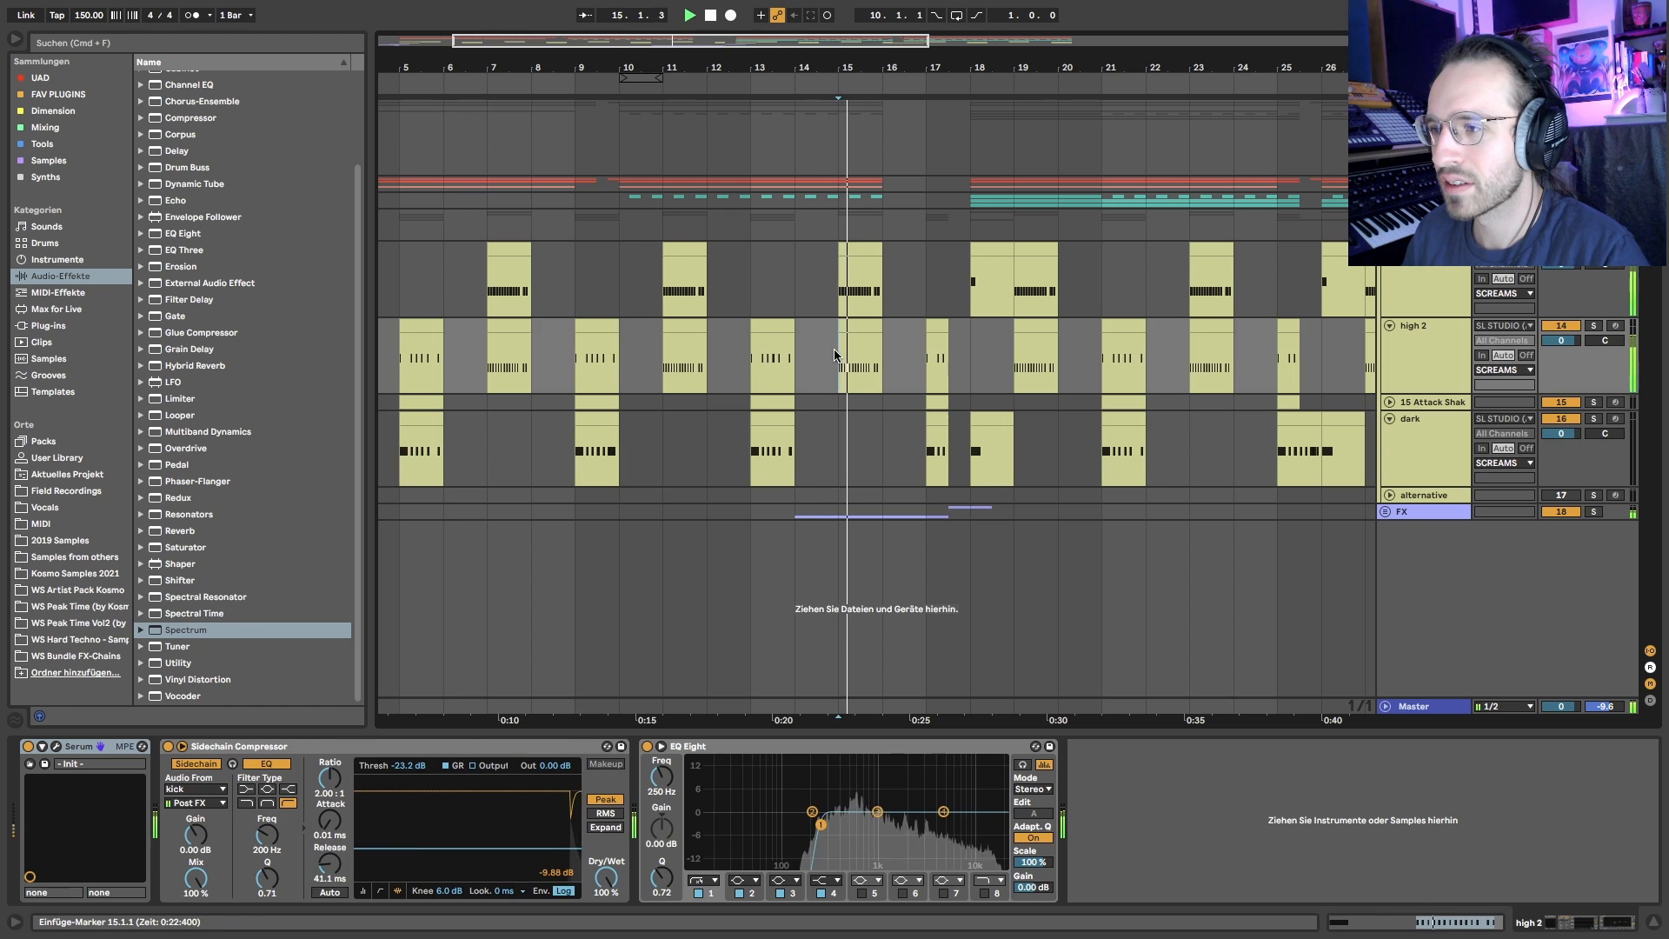
{"action": "scroll", "coordinate": [914, 395], "scroll_direction": "down", "scroll_amount": 5}
{"action": "scroll", "coordinate": [770, 339], "scroll_direction": "up", "scroll_amount": 5}
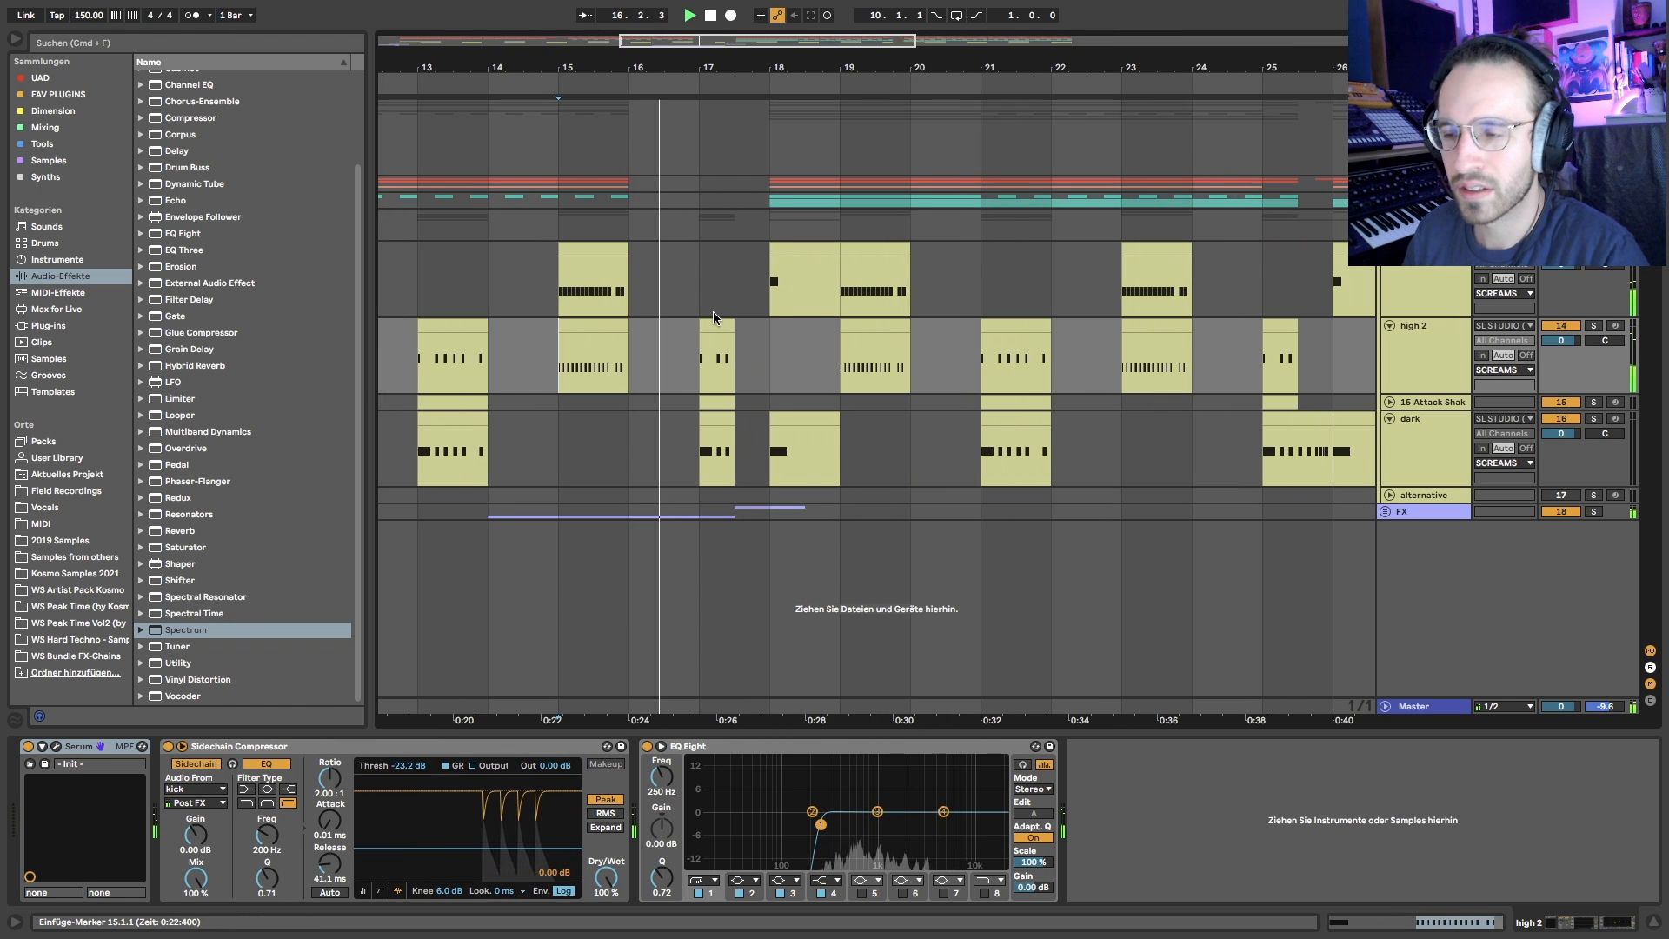
{"action": "scroll", "coordinate": [714, 315], "scroll_direction": "down", "scroll_amount": 4}
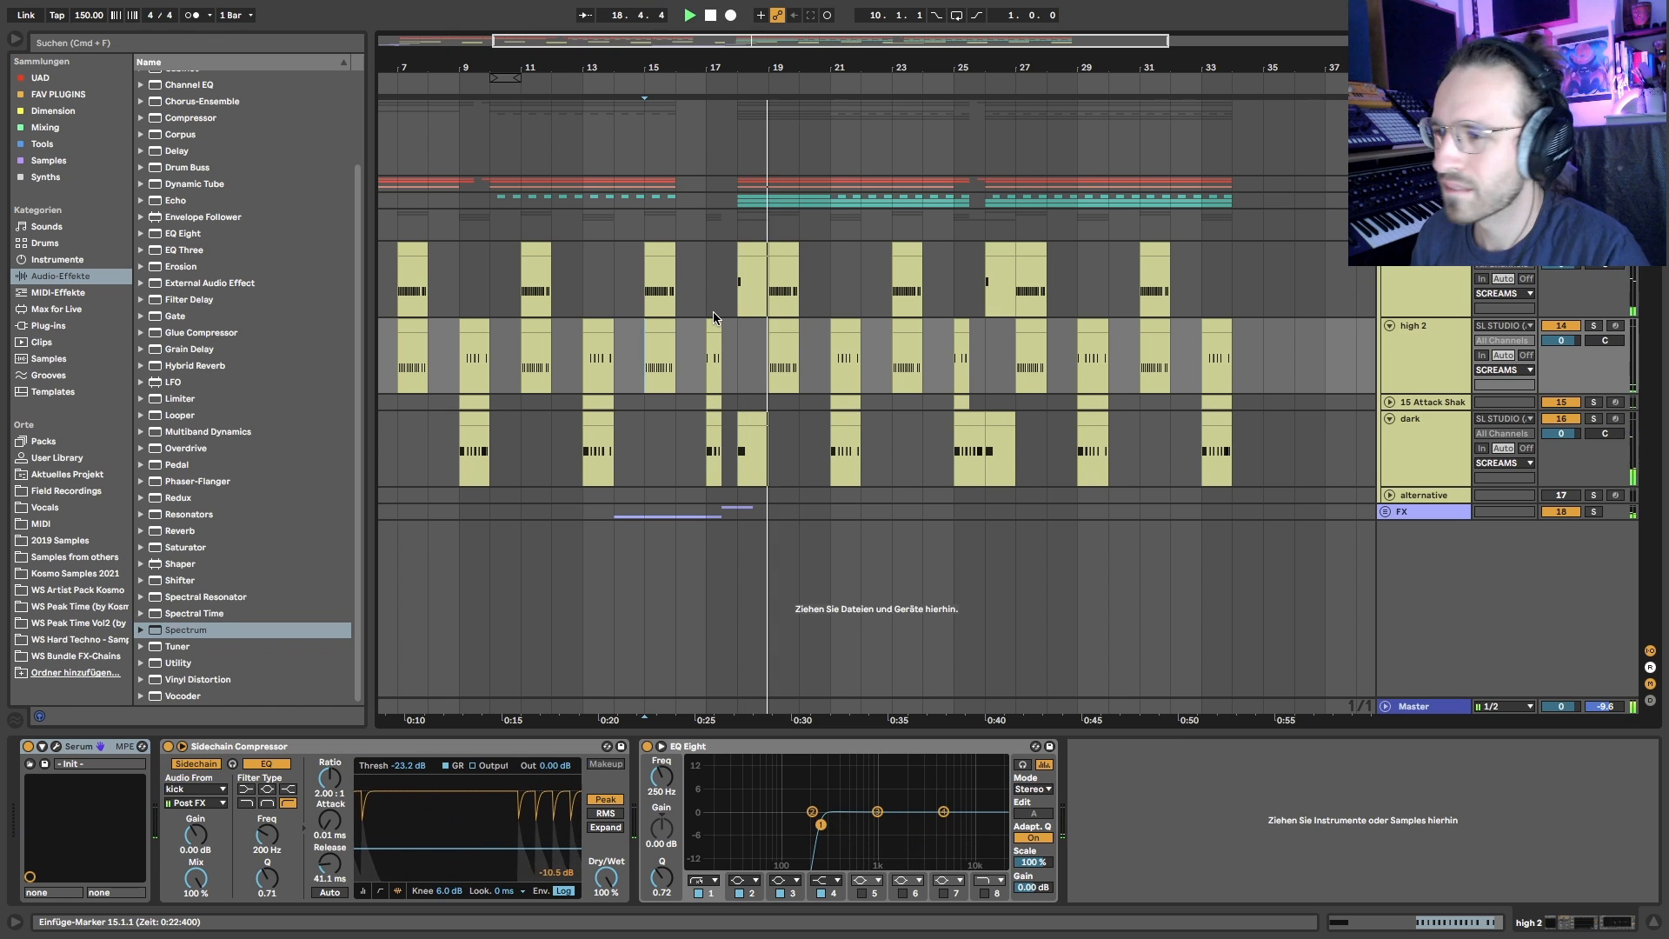
{"action": "left_click", "coordinate": [1415, 330]}
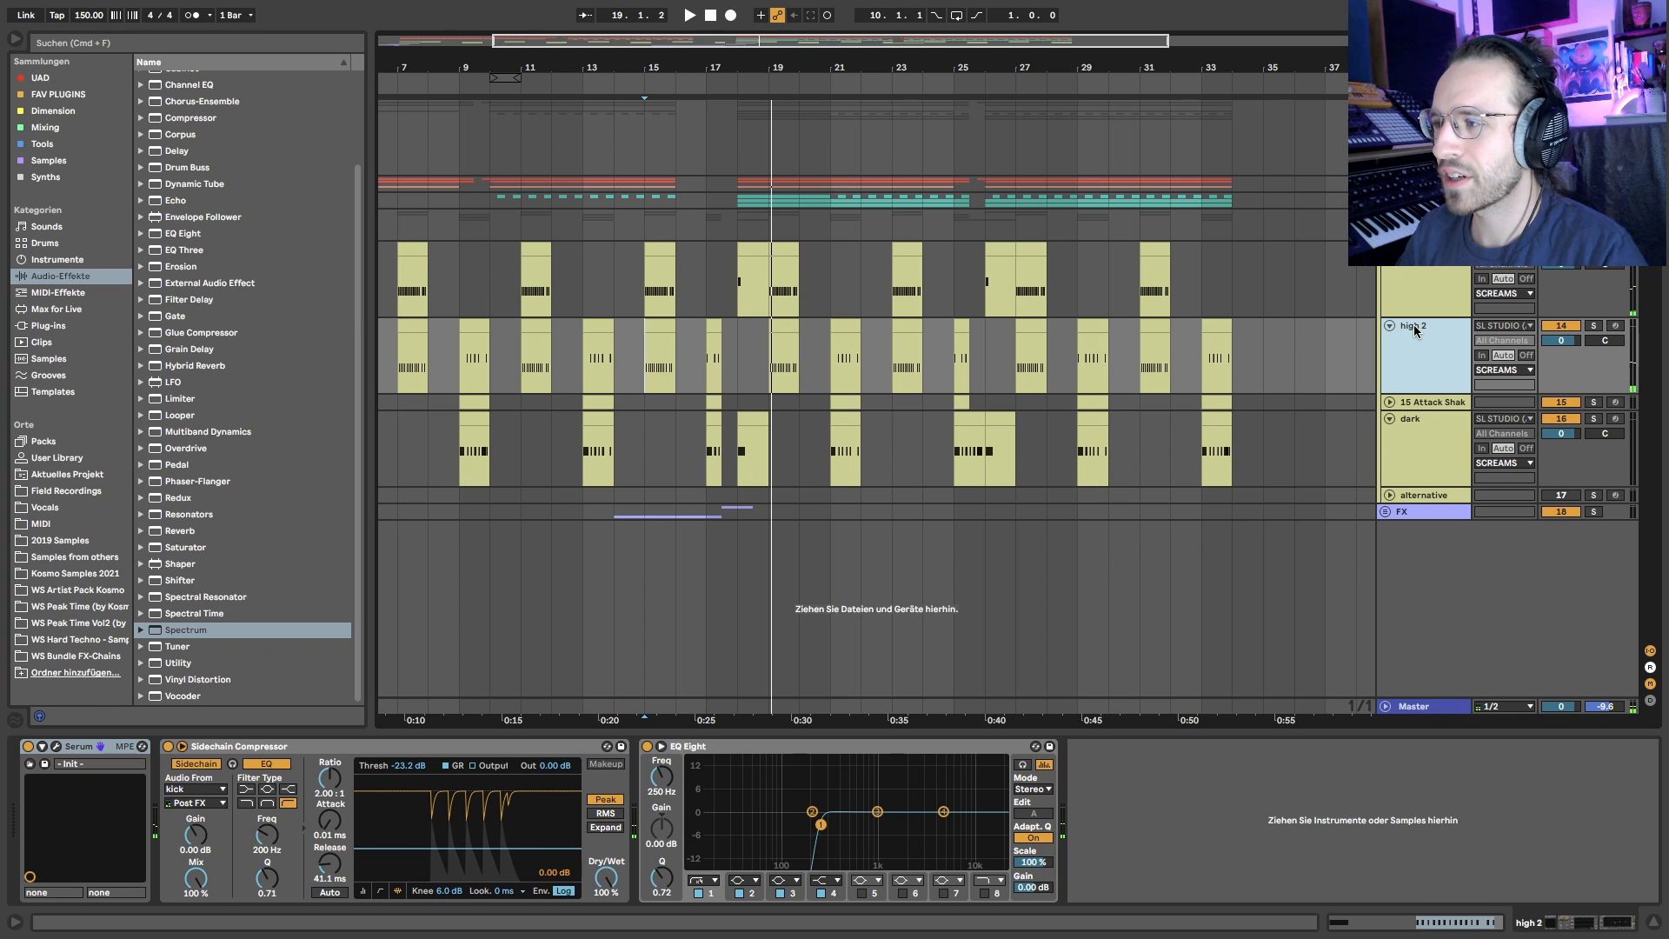
- Place the insert marker at bar 2 on the high 1 track and bring the whole SCREAMS group into view
{"action": "scroll", "coordinate": [414, 278], "scroll_direction": "left", "scroll_amount": 5}
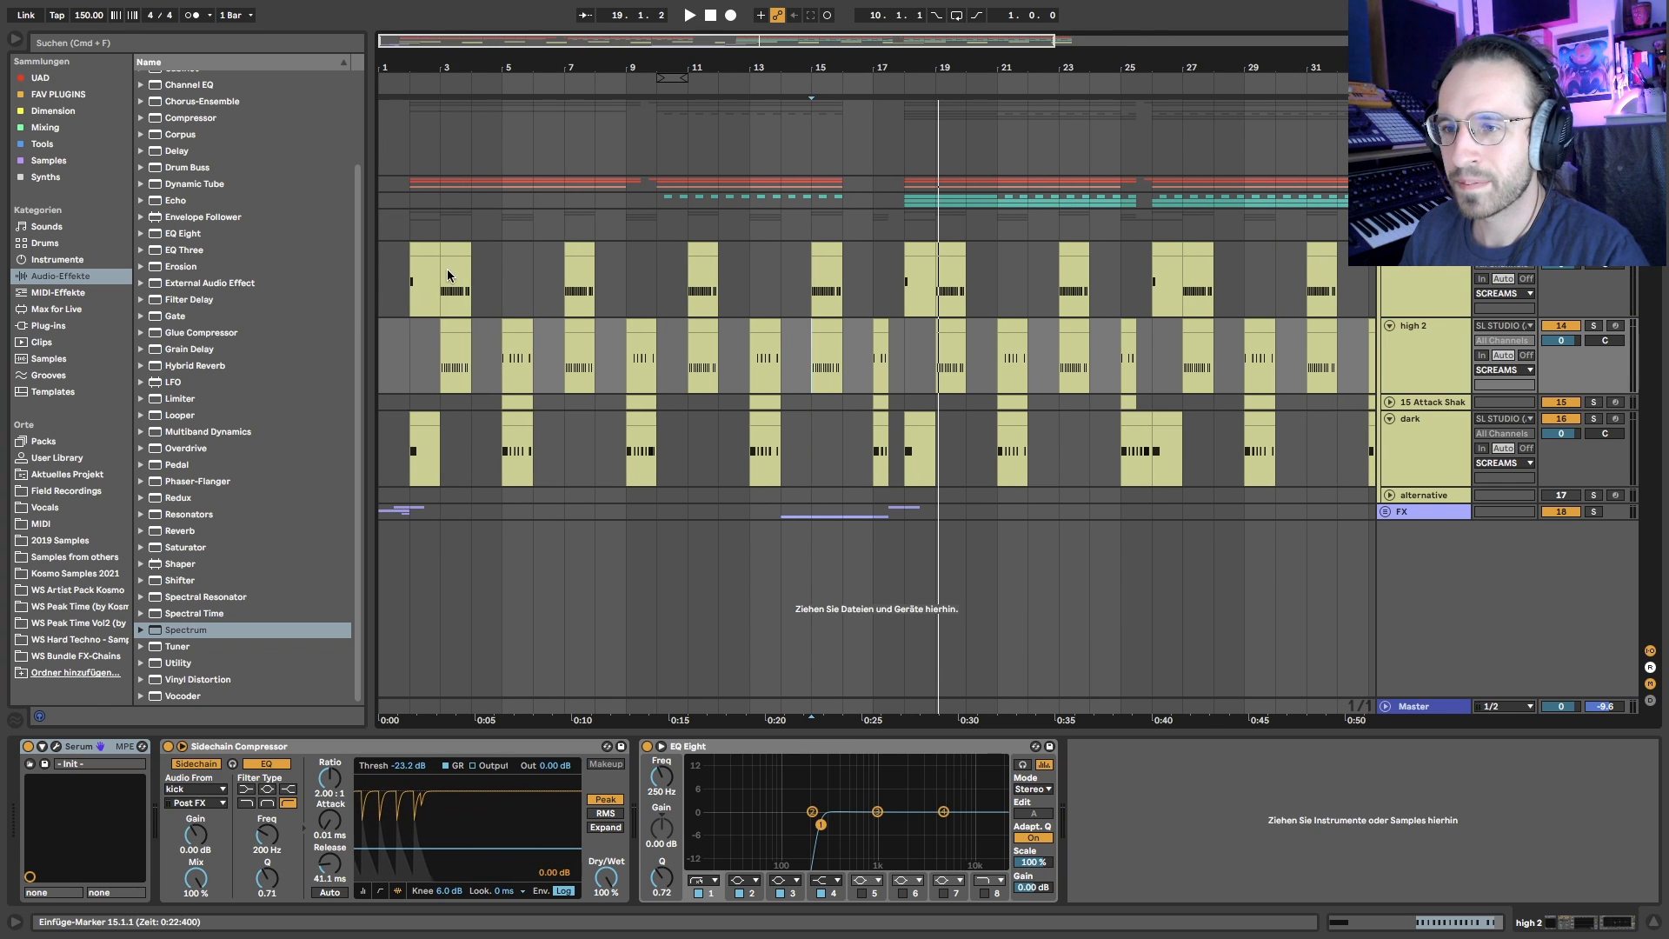
{"action": "scroll", "coordinate": [414, 278], "scroll_direction": "up", "scroll_amount": 5}
{"action": "scroll", "coordinate": [414, 278], "scroll_direction": "left", "scroll_amount": 2}
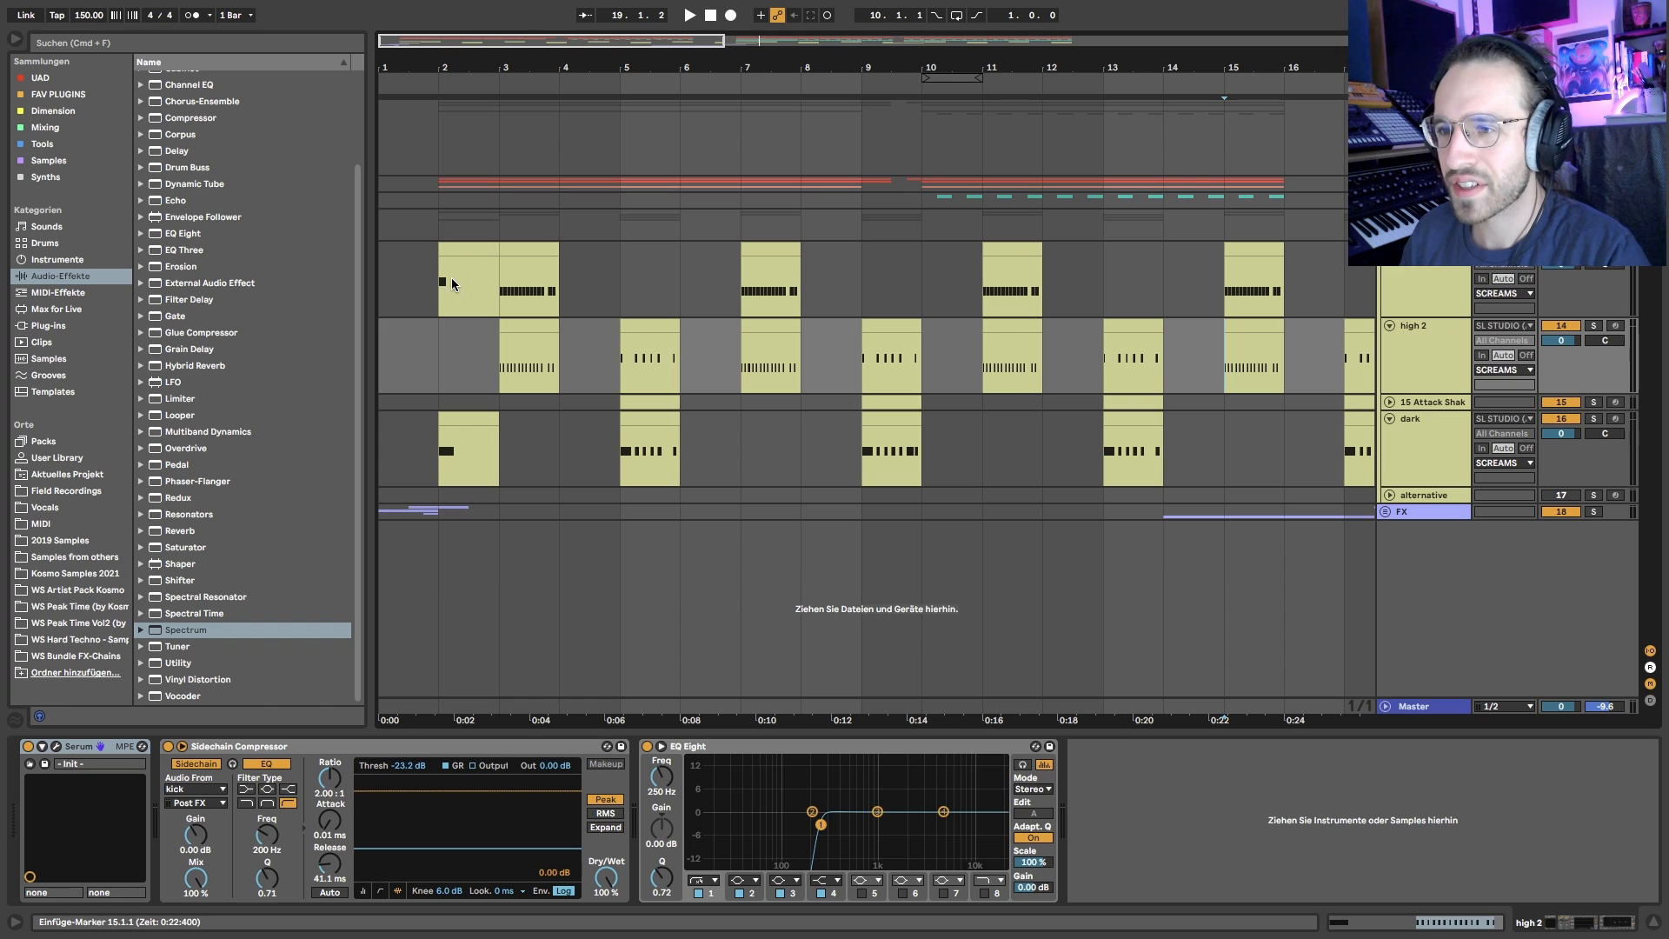
{"action": "left_click", "coordinate": [450, 278]}
{"action": "scroll", "coordinate": [869, 244], "scroll_direction": "up", "scroll_amount": 2}
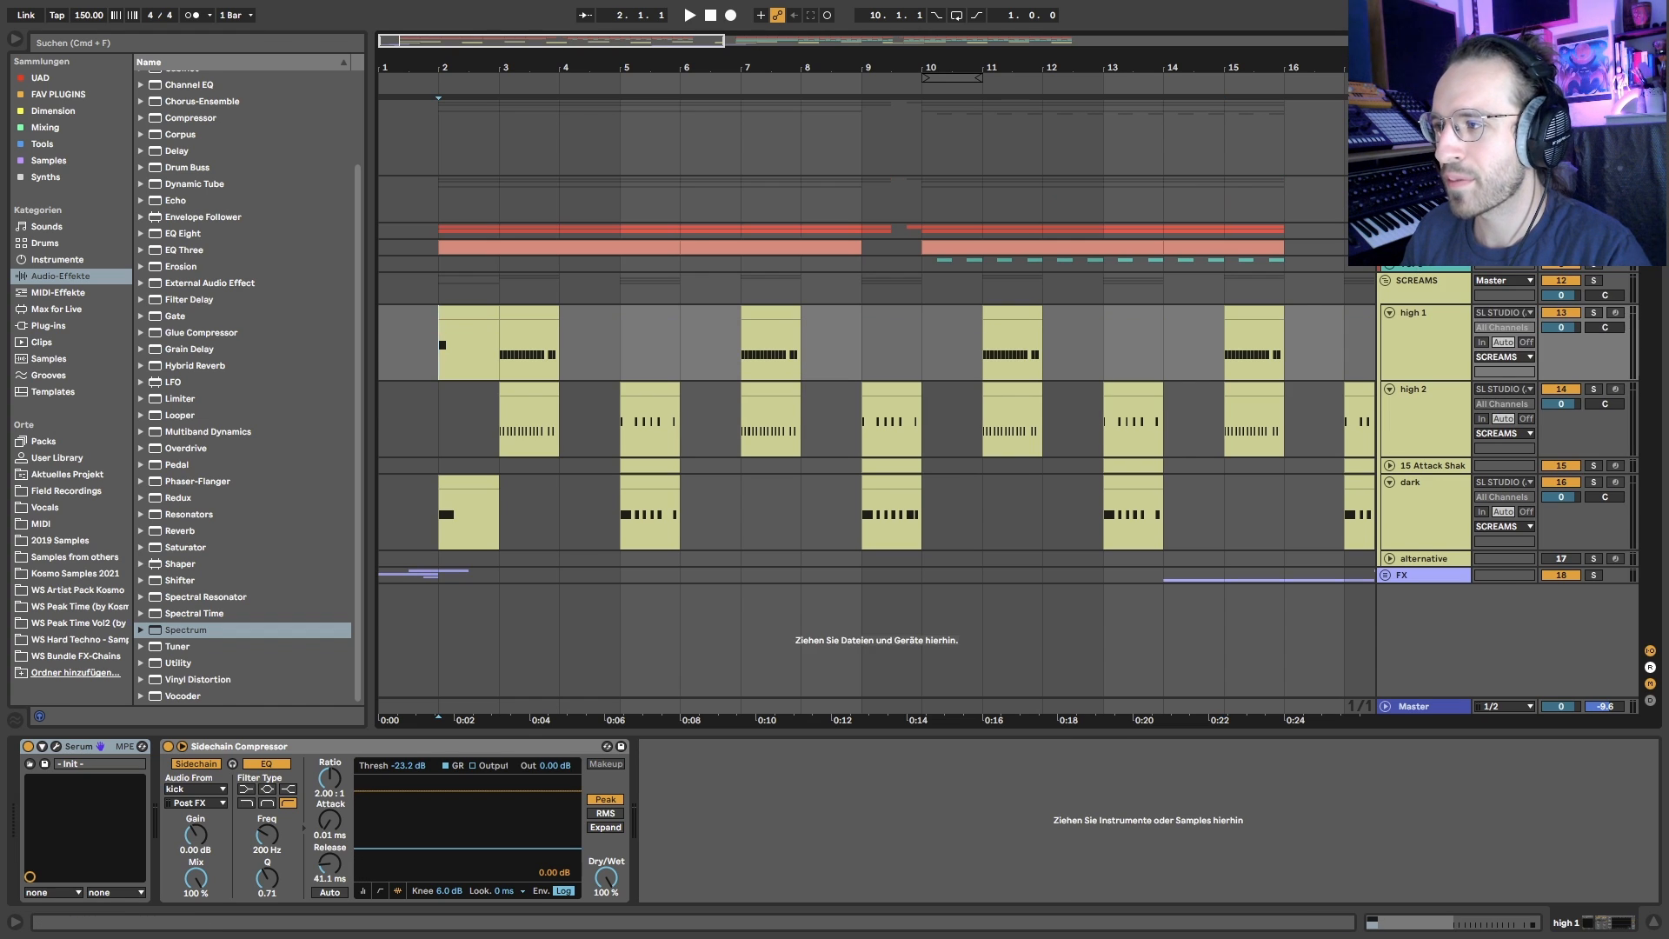
- Examine the notes of the first bass clips, unfold the BASS track and select bars 2 to 6 on it
{"action": "scroll", "coordinate": [693, 246], "scroll_direction": "up", "scroll_amount": 2}
{"action": "double_click", "coordinate": [616, 244]}
{"action": "left_click_drag", "start_coordinate": [1227, 537], "coordinate": [1483, 613]}
{"action": "left_click_drag", "start_coordinate": [420, 581], "coordinate": [1310, 571]}
{"action": "key", "text": "shift+Tab"}
{"action": "left_click", "coordinate": [497, 269]}
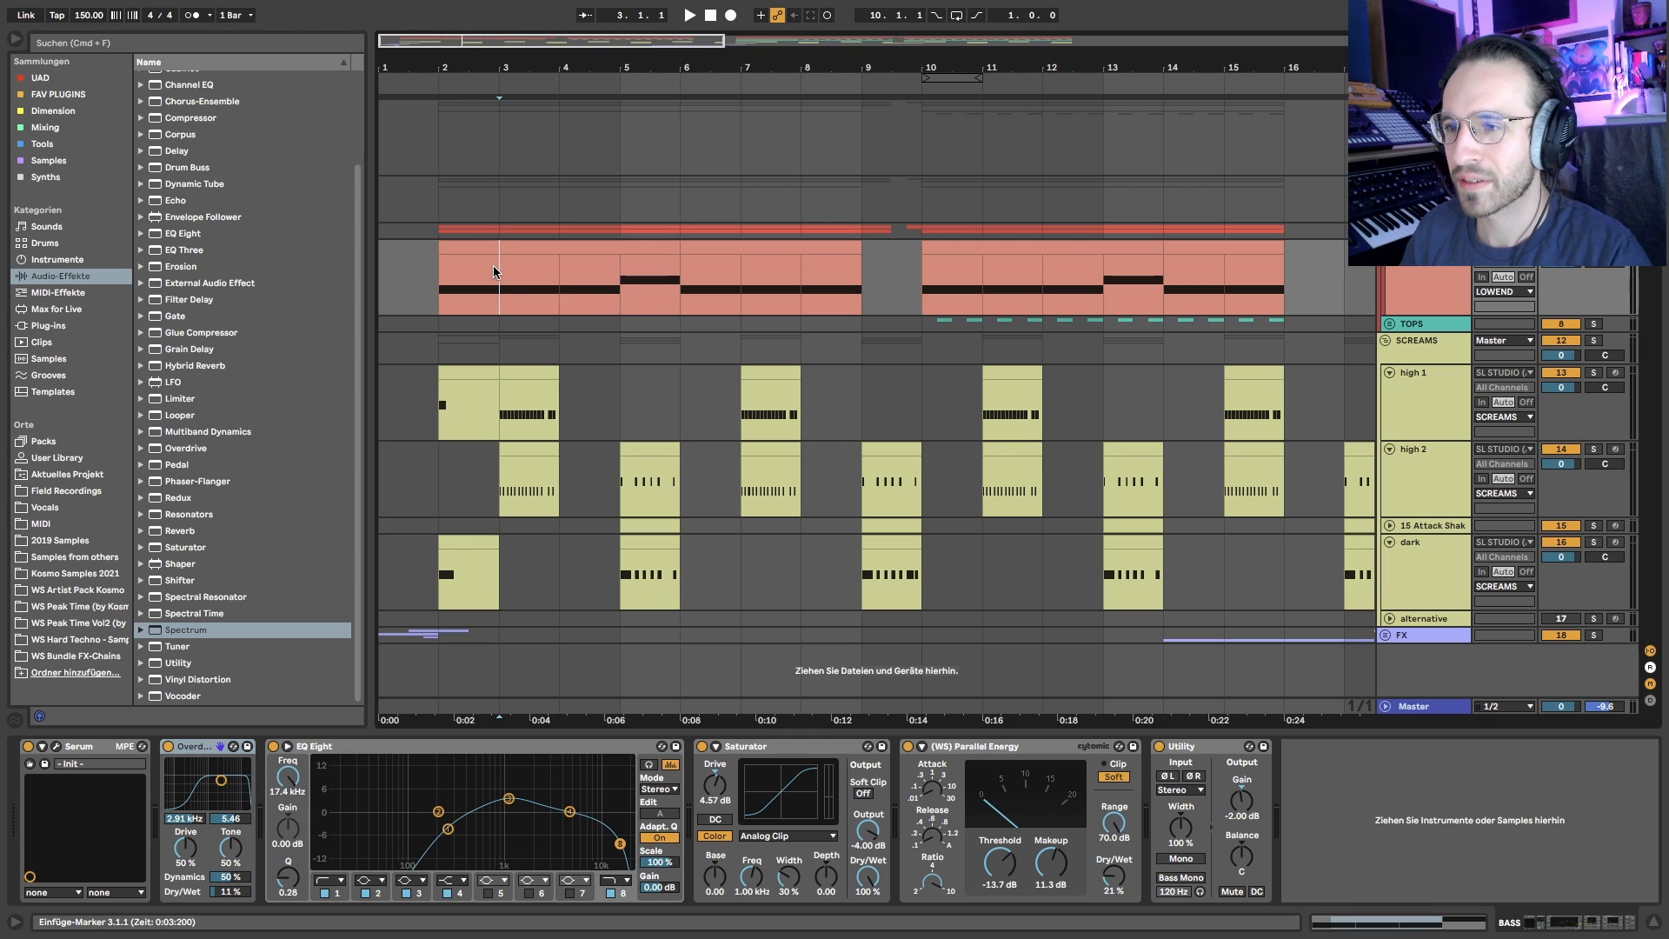
{"action": "left_click", "coordinate": [538, 243]}
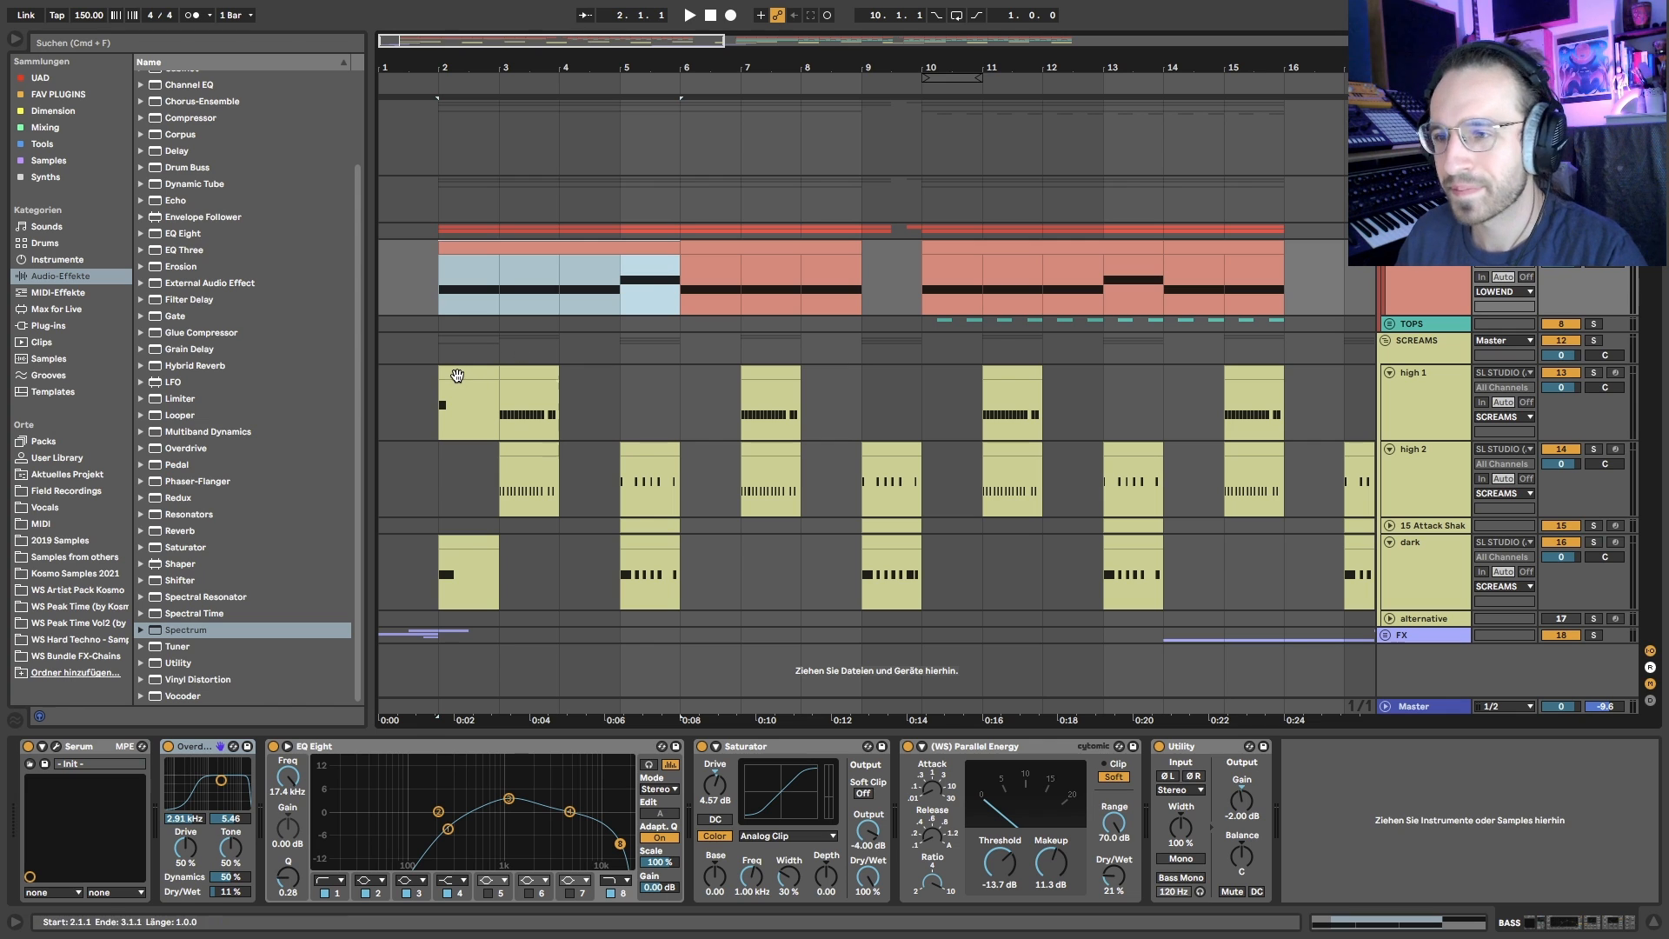
- Examine the notes in high 1's bar 3 clip and select high 2's clip at bar 5
{"action": "double_click", "coordinate": [528, 405]}
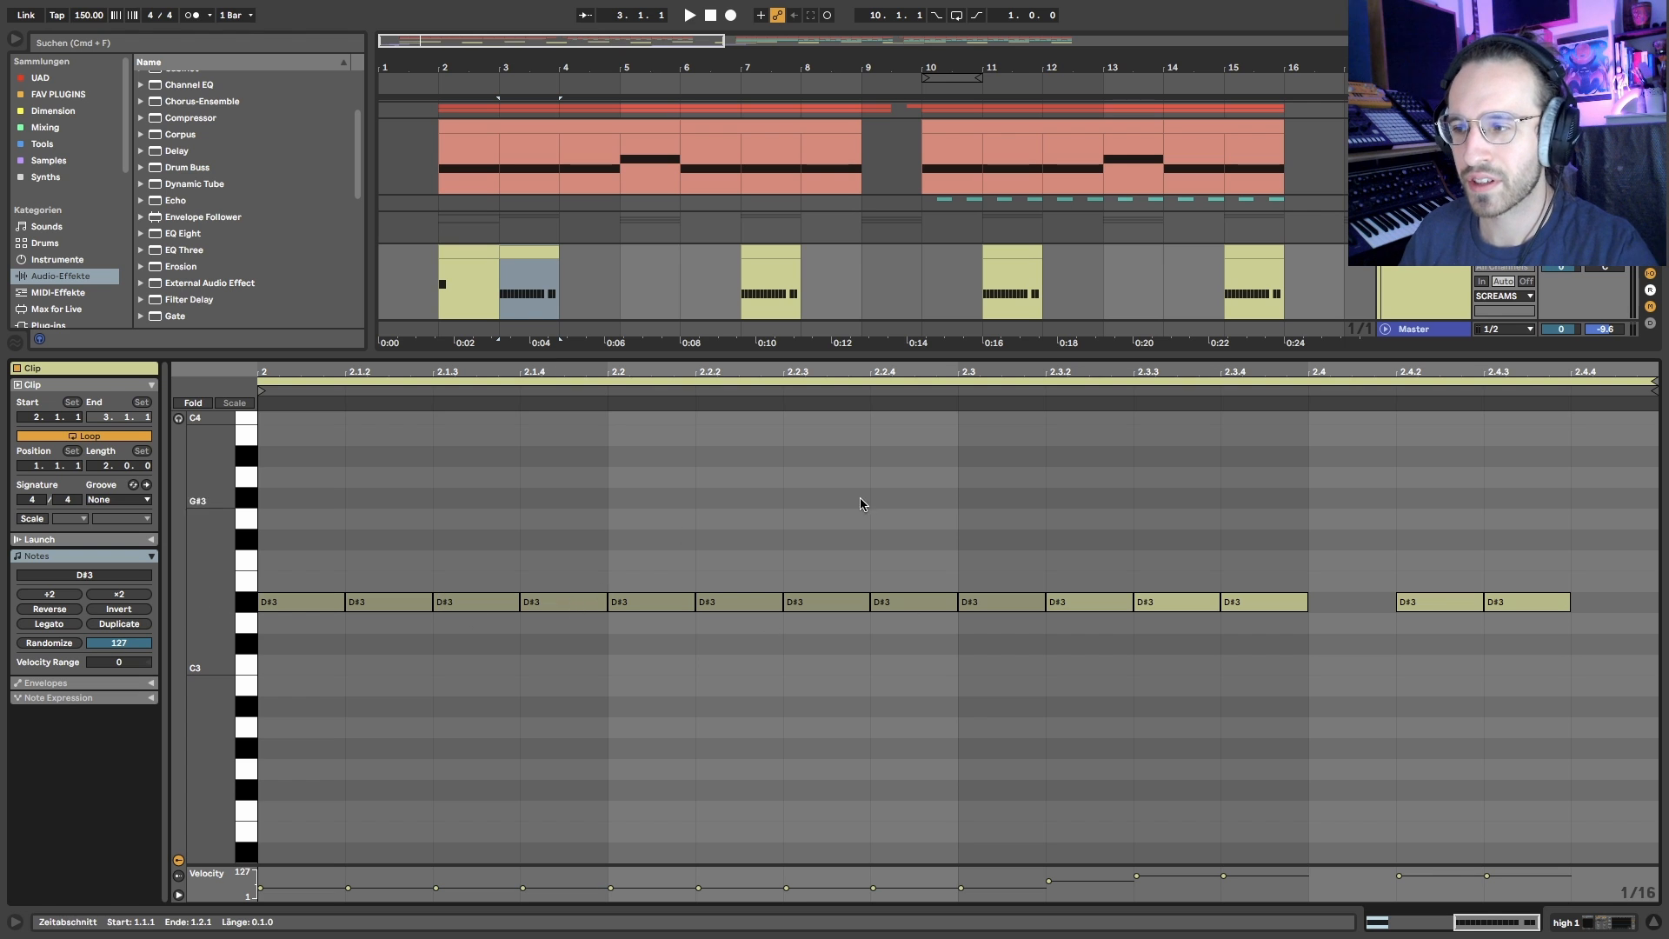
{"action": "key", "text": "shift+Tab"}
{"action": "left_click", "coordinate": [641, 469]}
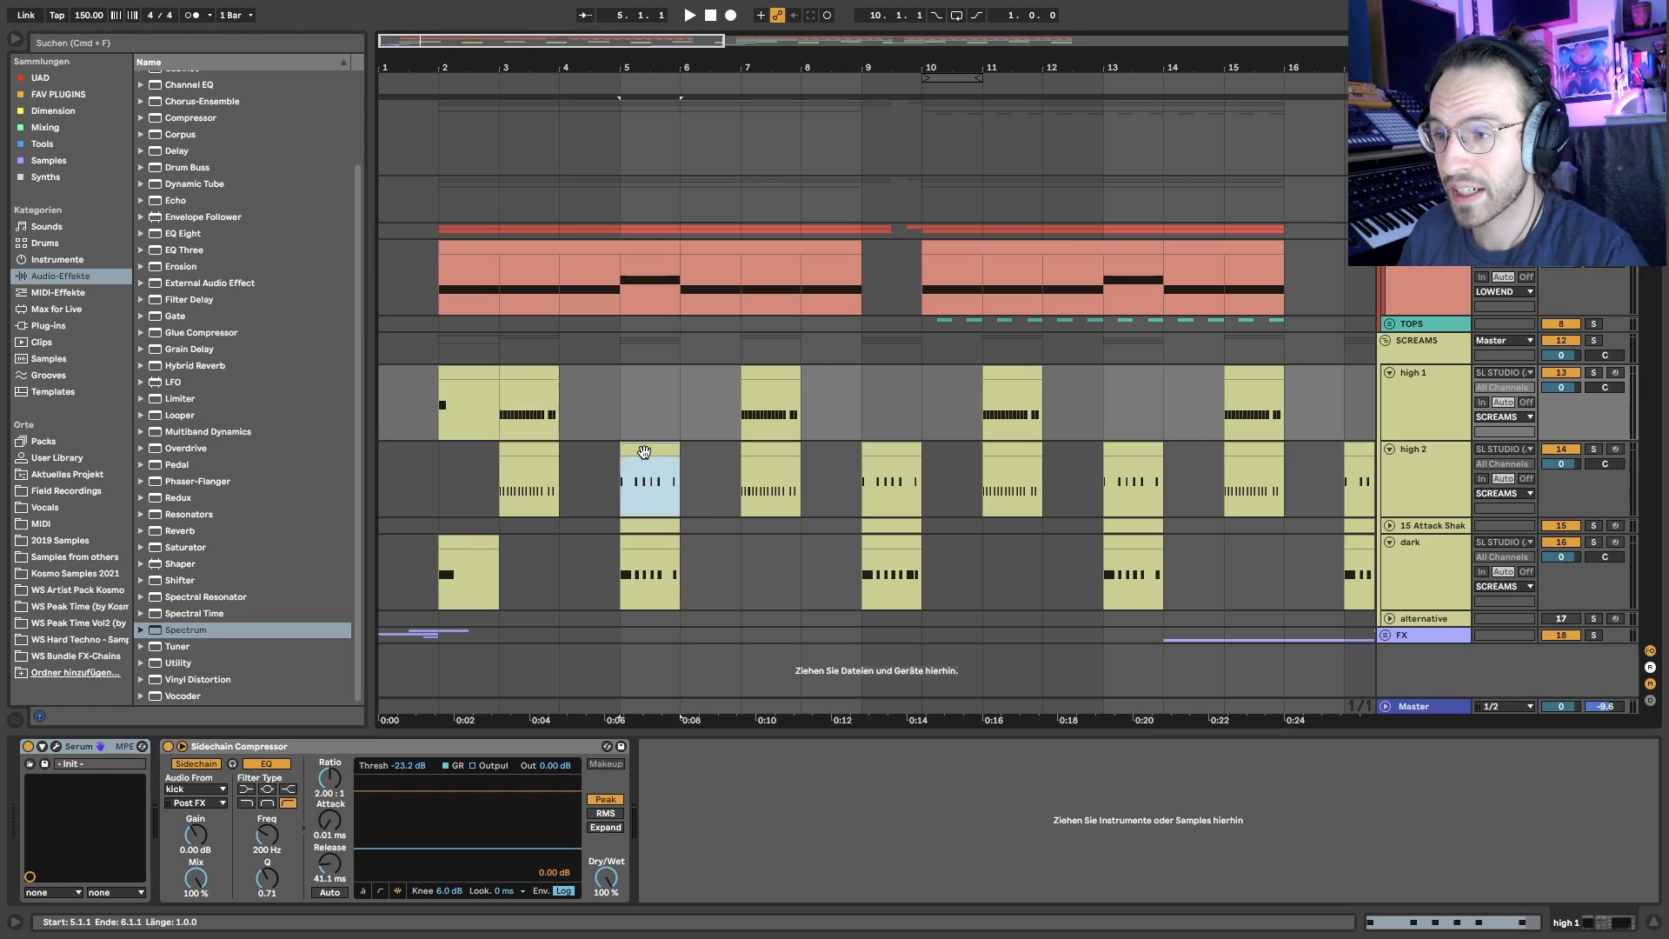
- Fold the high 1 and high 2 tracks and select bar 3 across the scream tracks
{"action": "left_click", "coordinate": [1475, 418]}
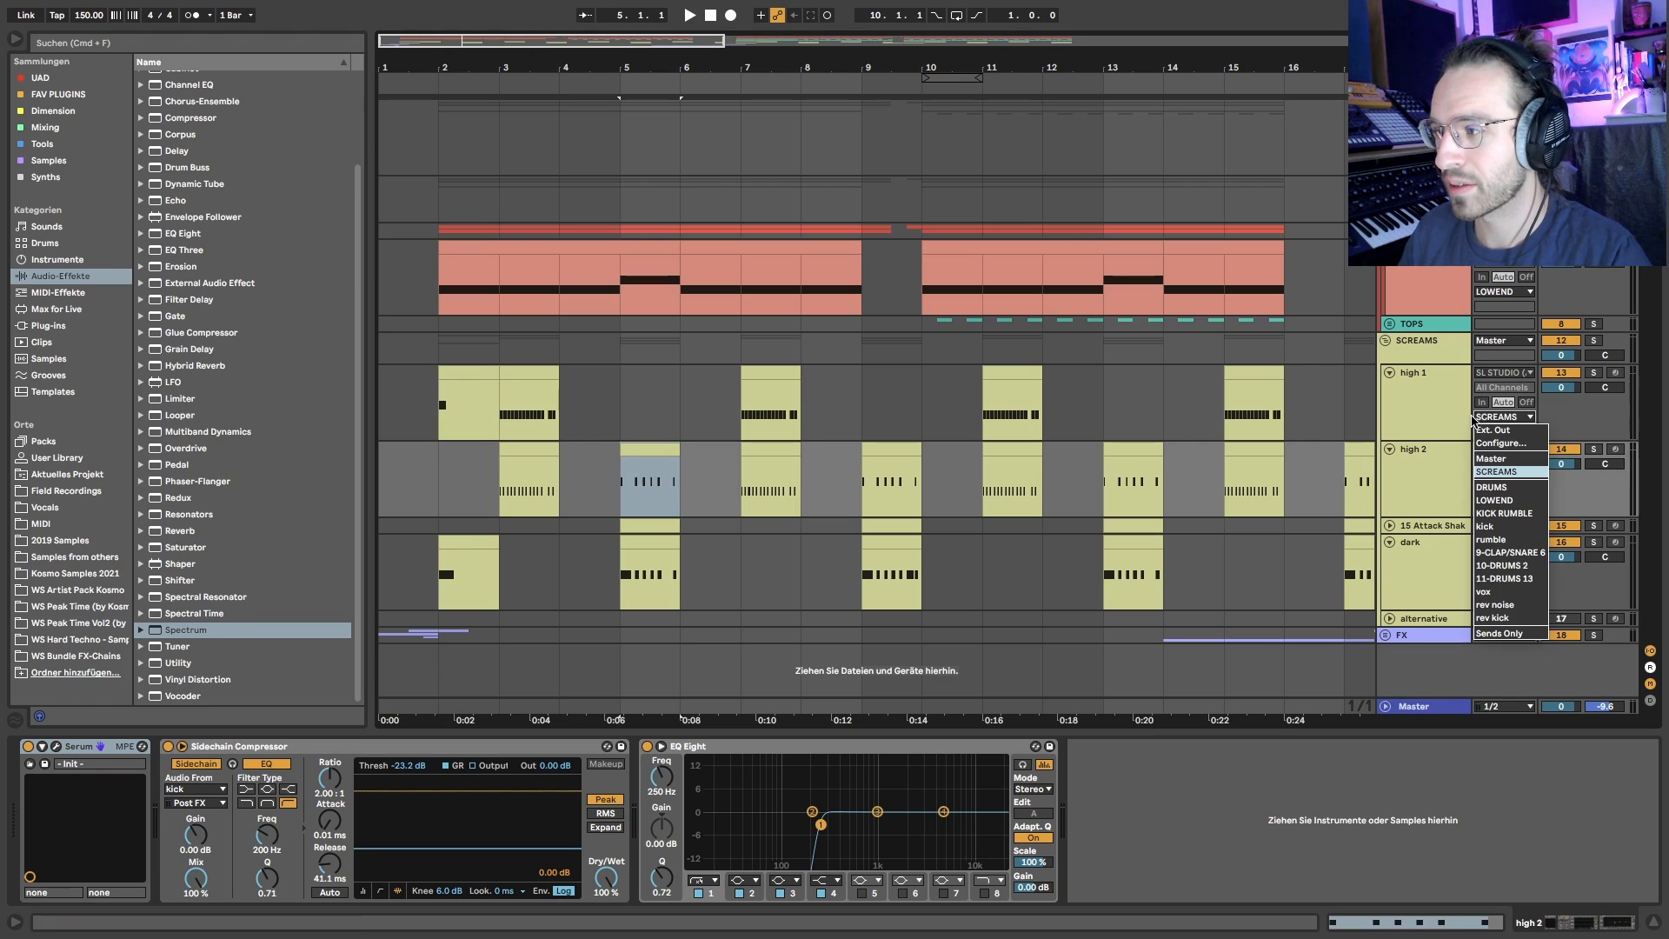
{"action": "left_click", "coordinate": [1427, 410]}
{"action": "left_click", "coordinate": [1426, 409]}
{"action": "key", "text": "u"}
{"action": "left_click", "coordinate": [1426, 410]}
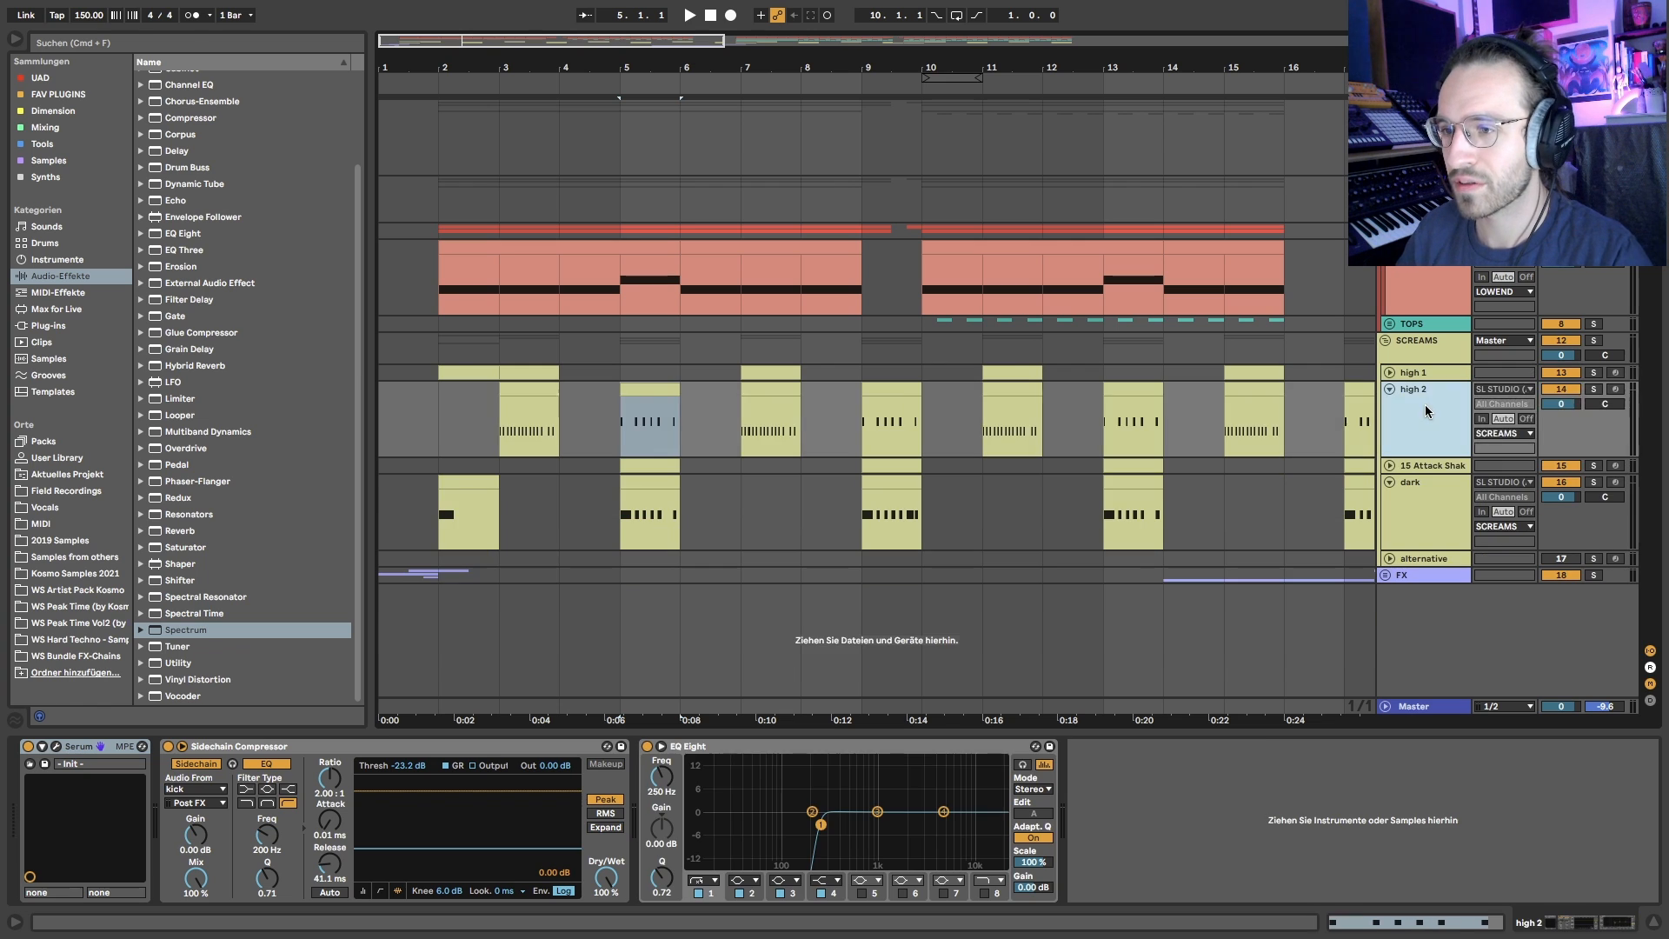
{"action": "key", "text": "u"}
{"action": "left_click_drag", "start_coordinate": [510, 360], "coordinate": [550, 410]}
- Unfold the high 2 track again and select bar 5 from high 2 down to dark
{"action": "left_click", "coordinate": [1420, 435]}
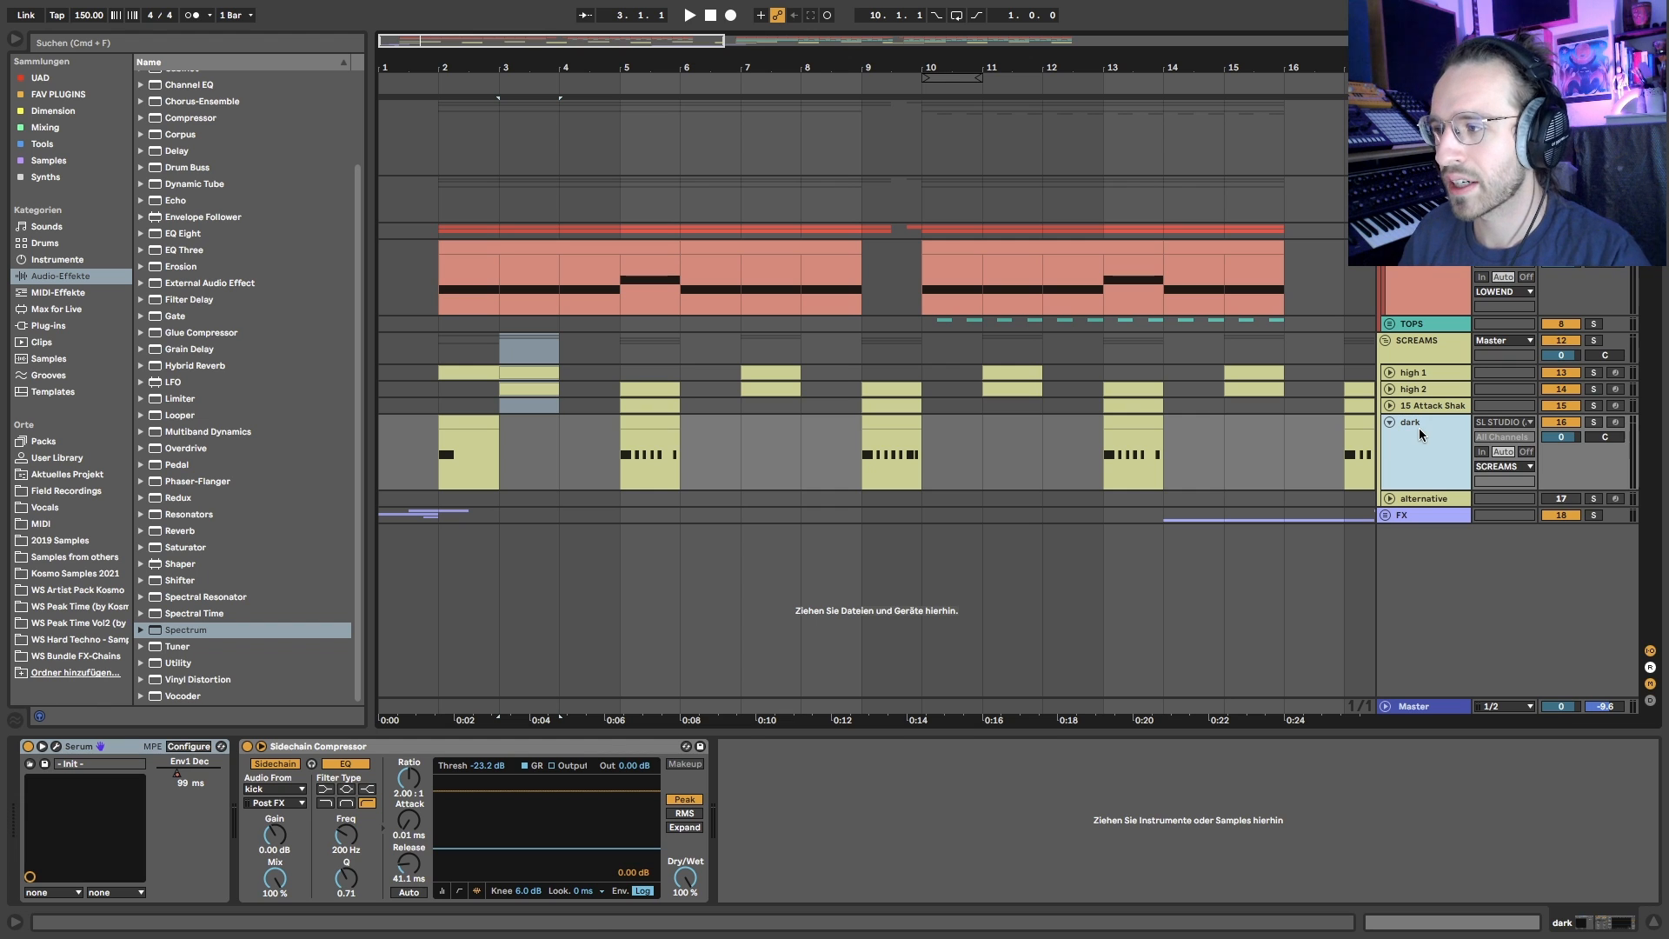
{"action": "left_click", "coordinate": [1412, 391]}
{"action": "key", "text": "u"}
{"action": "left_click", "coordinate": [621, 432]}
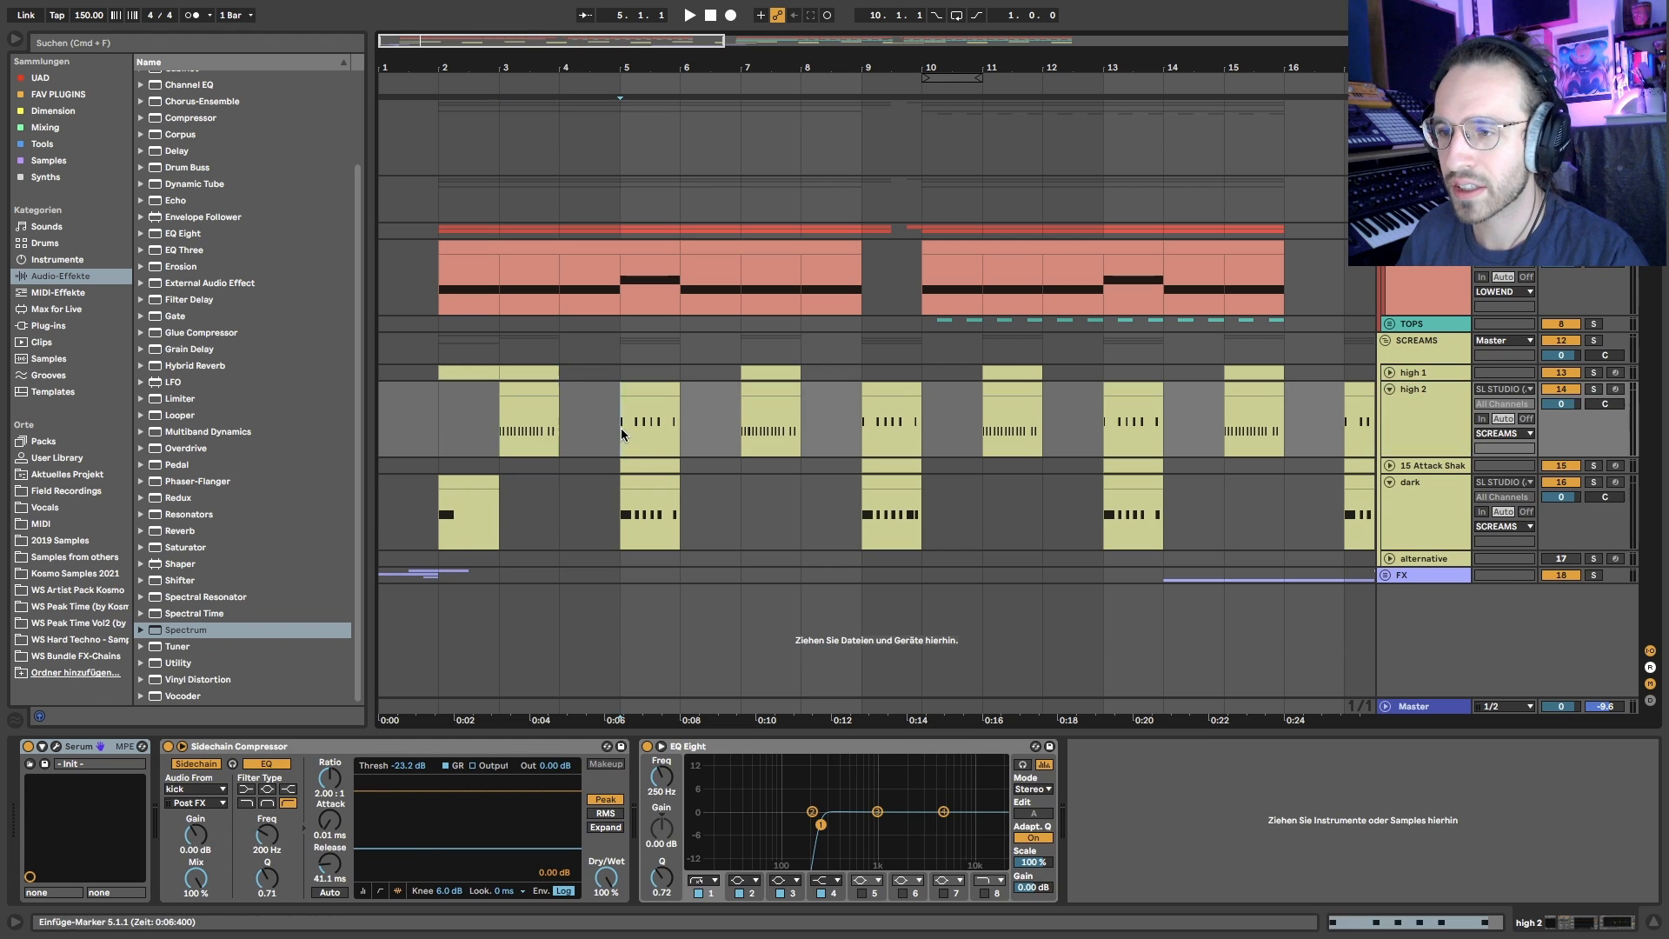
{"action": "left_click_drag", "start_coordinate": [621, 432], "coordinate": [677, 515]}
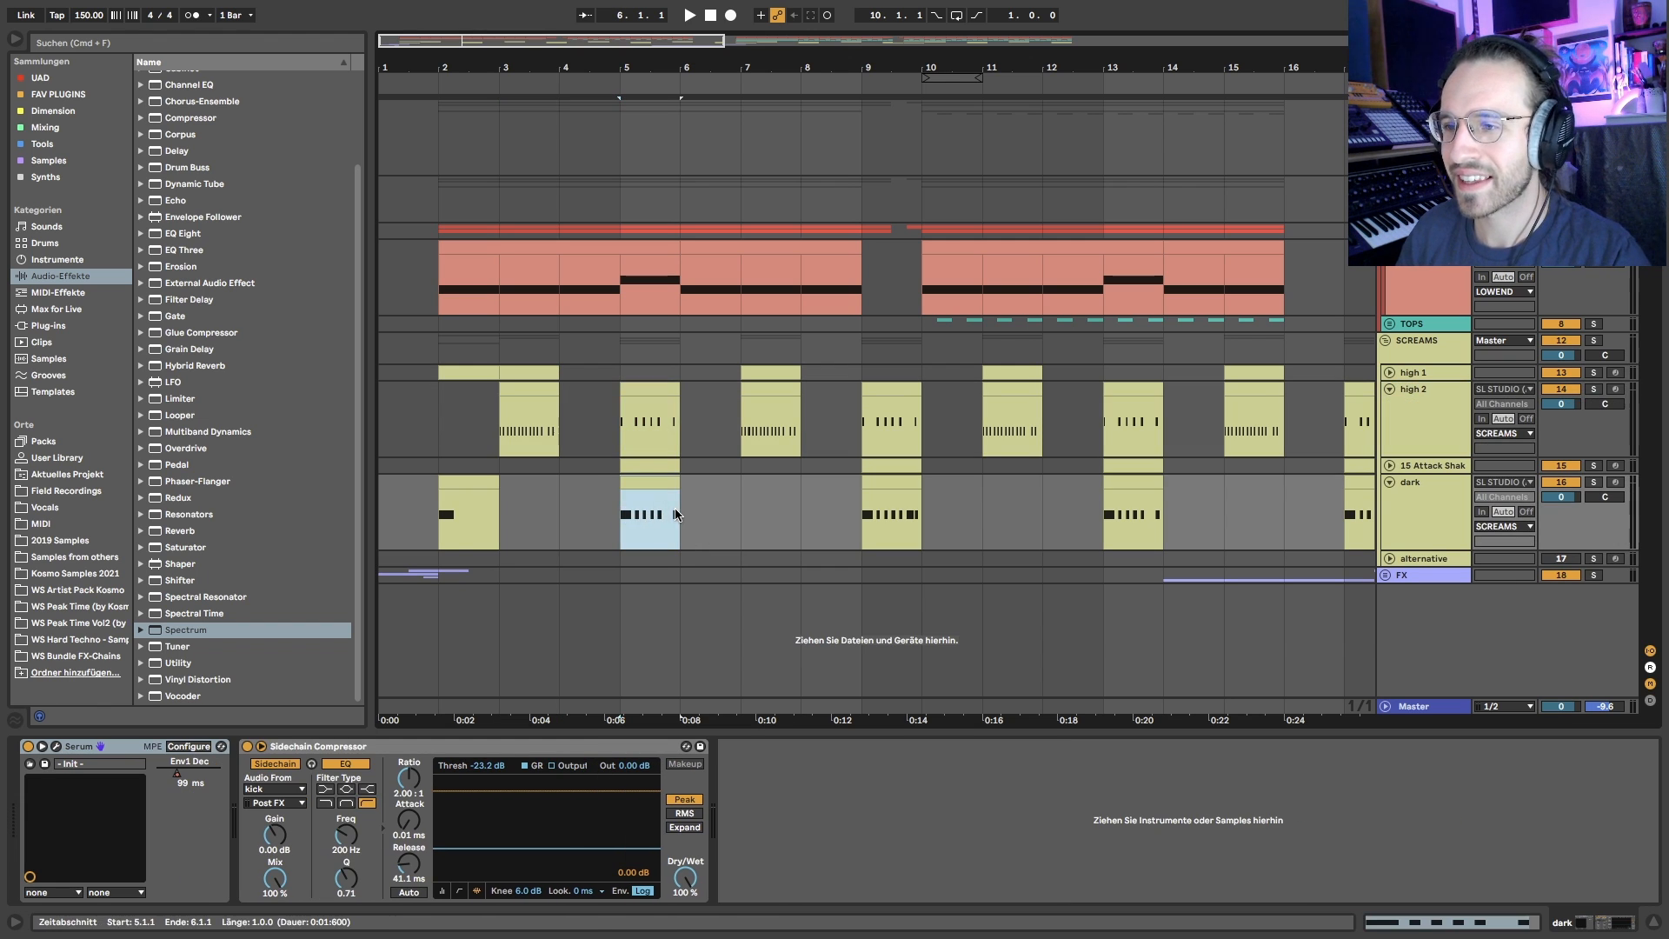
- Compare the notes of the Attack Shaker, high 2 and dark clips at bar 5
{"action": "double_click", "coordinate": [641, 470]}
{"action": "key", "text": "shift+Tab"}
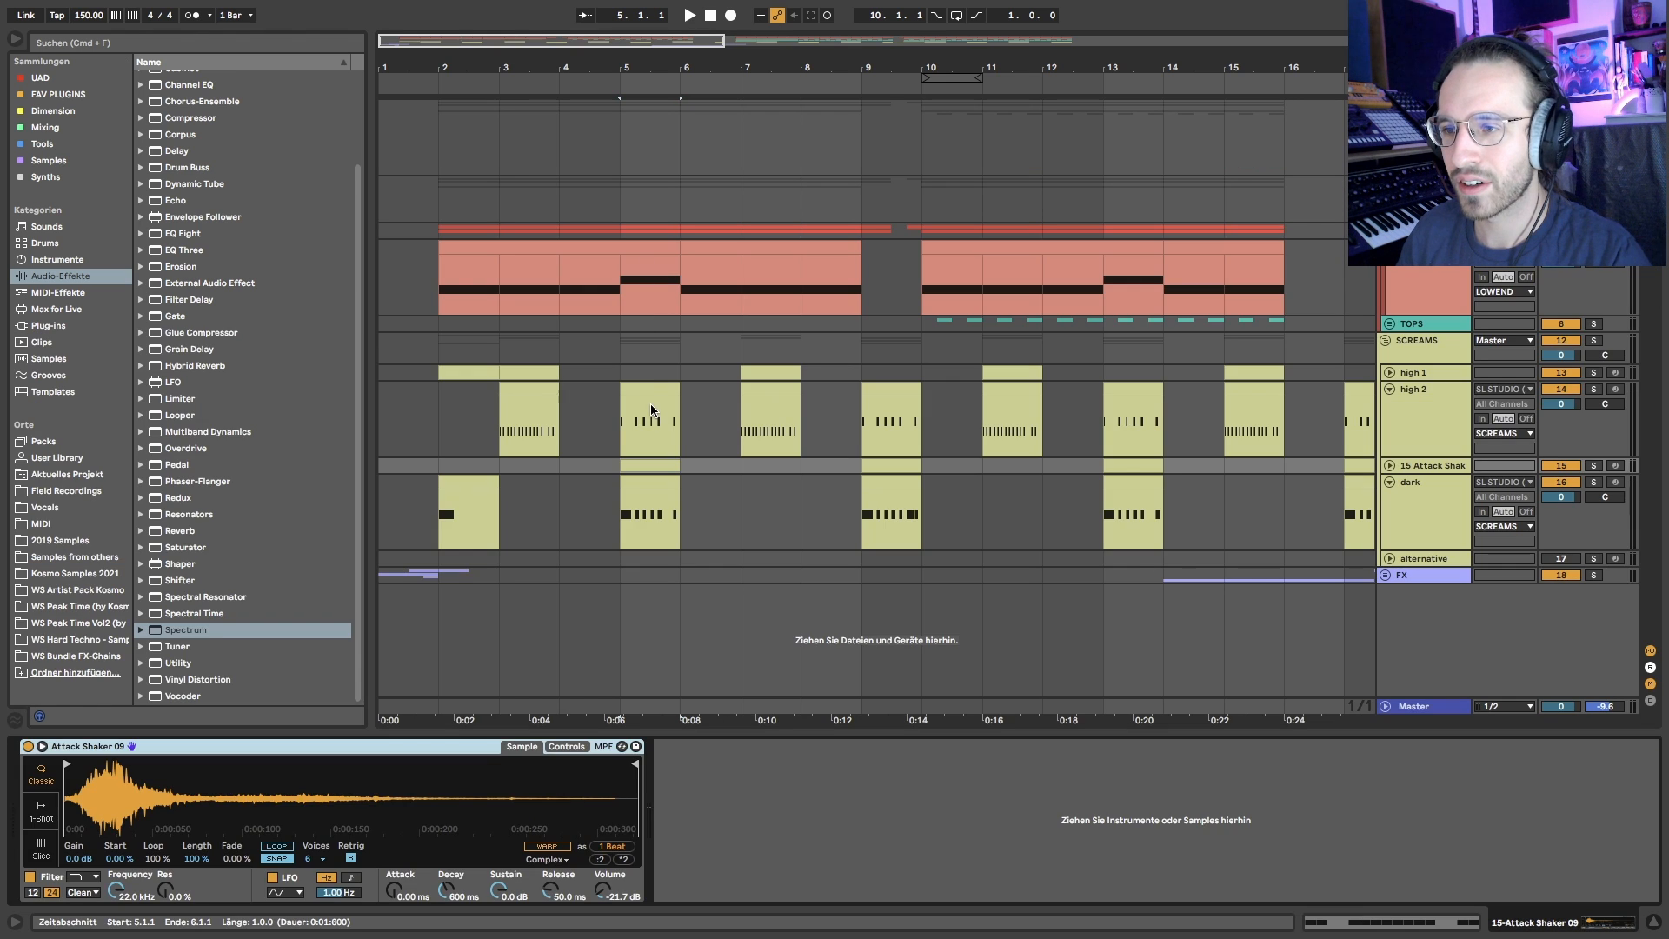
{"action": "left_click", "coordinate": [648, 390]}
{"action": "double_click", "coordinate": [648, 391]}
{"action": "left_click", "coordinate": [640, 581]}
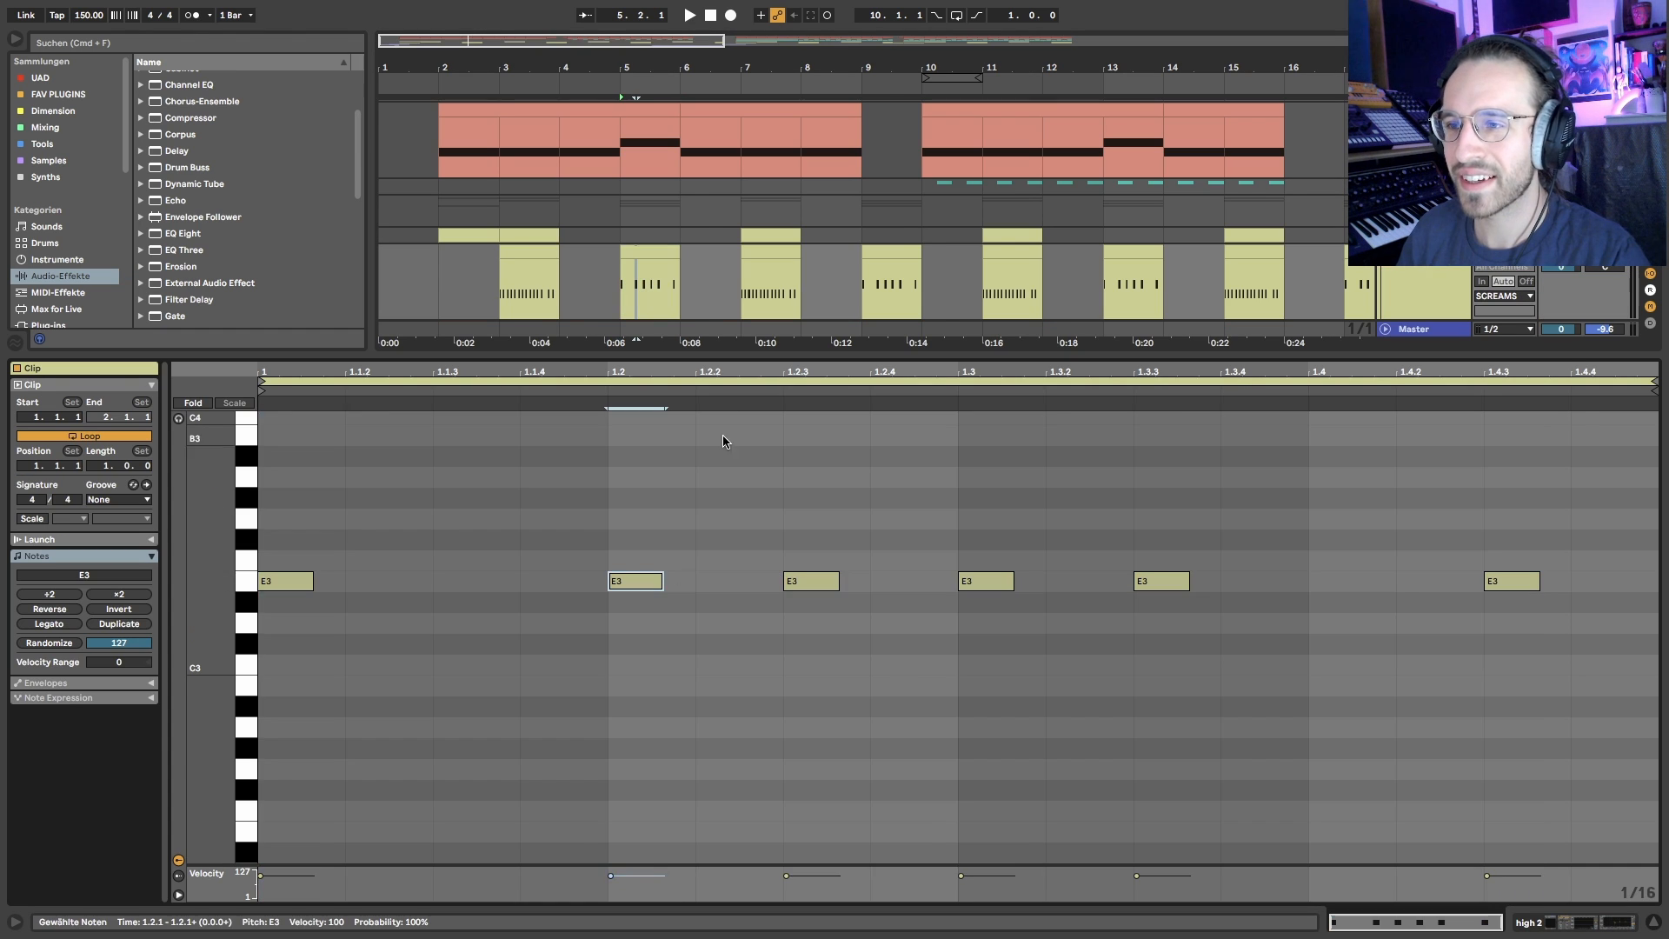
{"action": "key", "text": "shift+Tab"}
{"action": "double_click", "coordinate": [663, 502]}
{"action": "key", "text": "shift+Tab"}
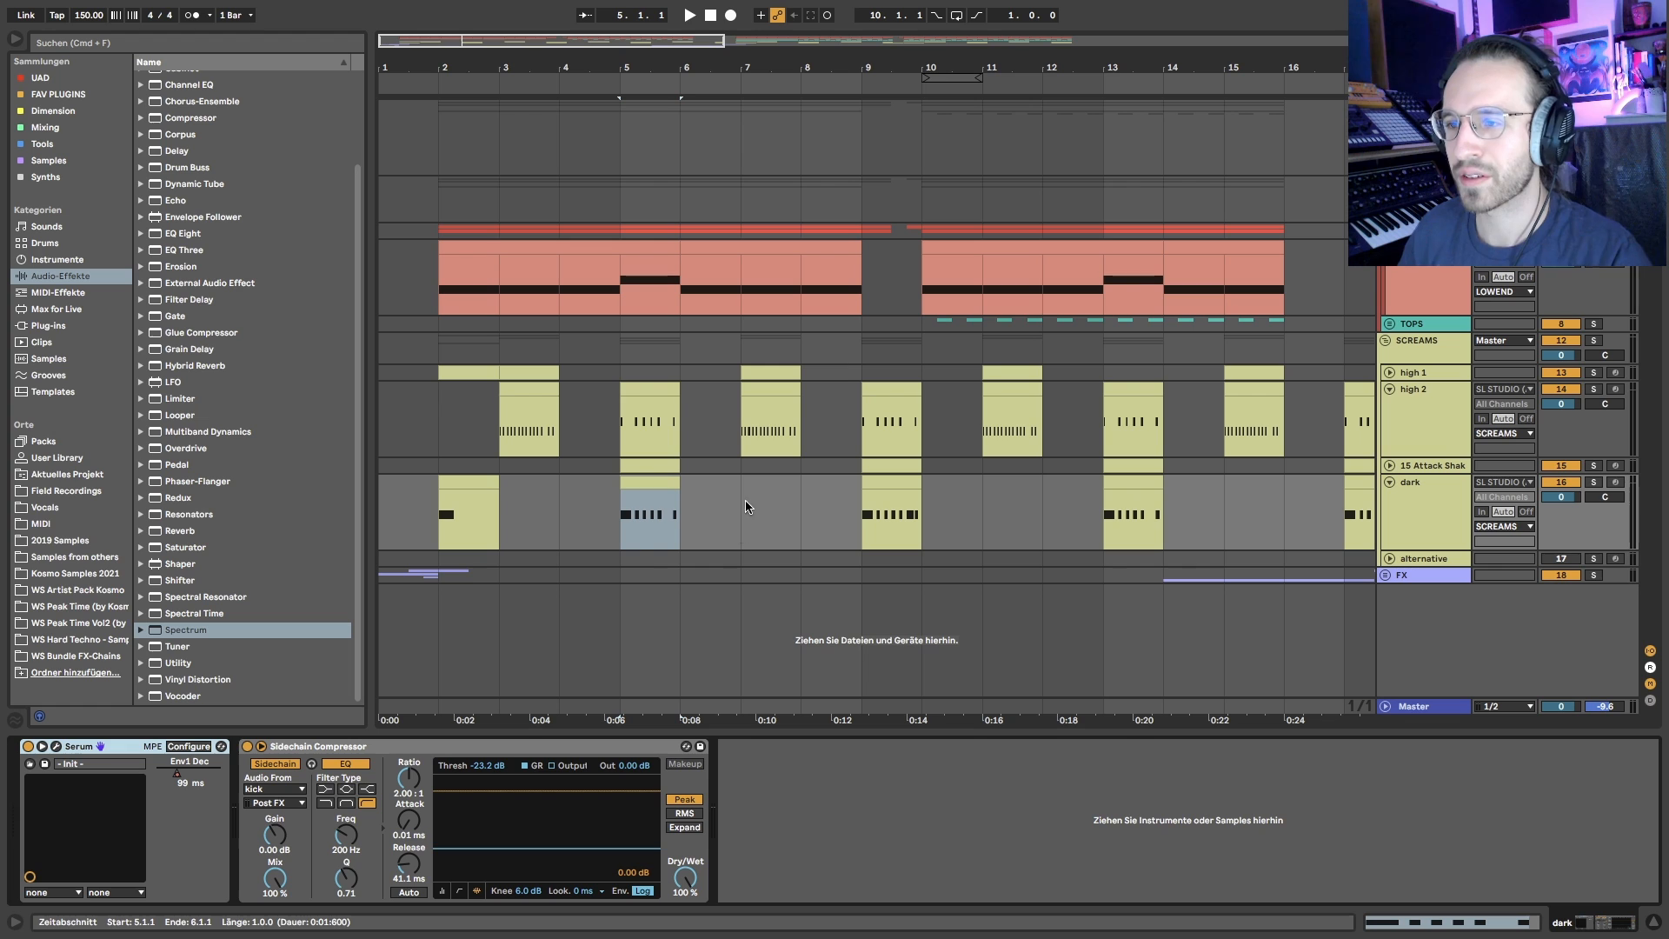
- Fold the high 2, dark and BASS tracks and place the insert marker at bar 2 on the DRUMS group
{"action": "left_click", "coordinate": [1422, 415]}
{"action": "key", "text": "Left"}
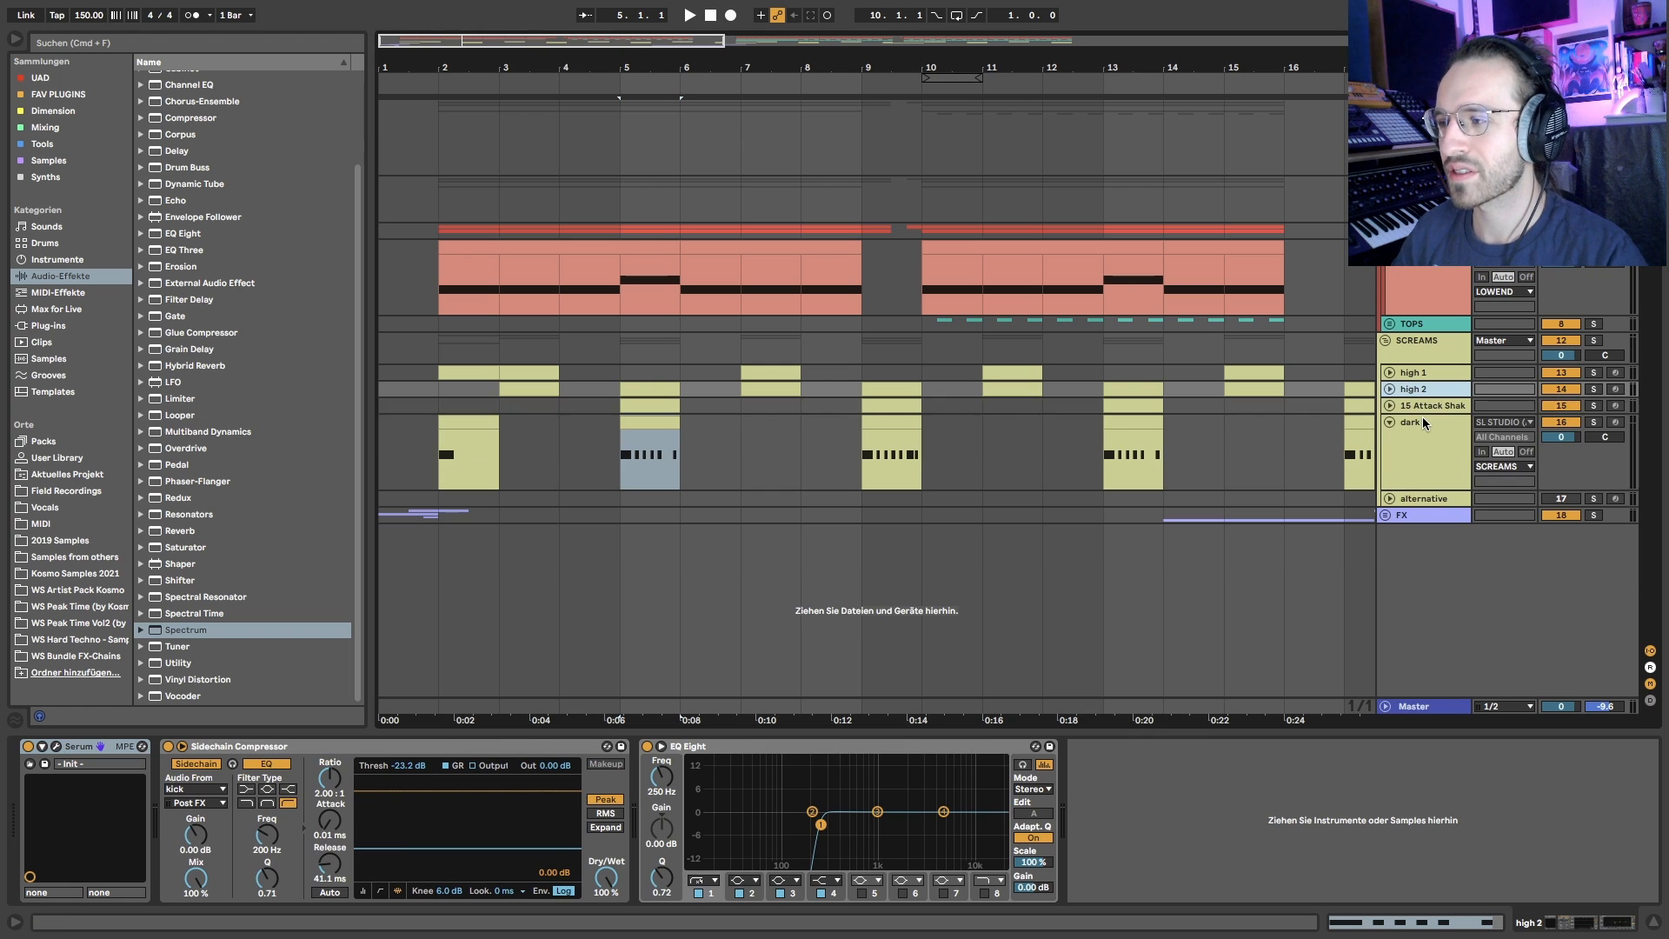
{"action": "left_click", "coordinate": [1423, 421]}
{"action": "key", "text": "Left"}
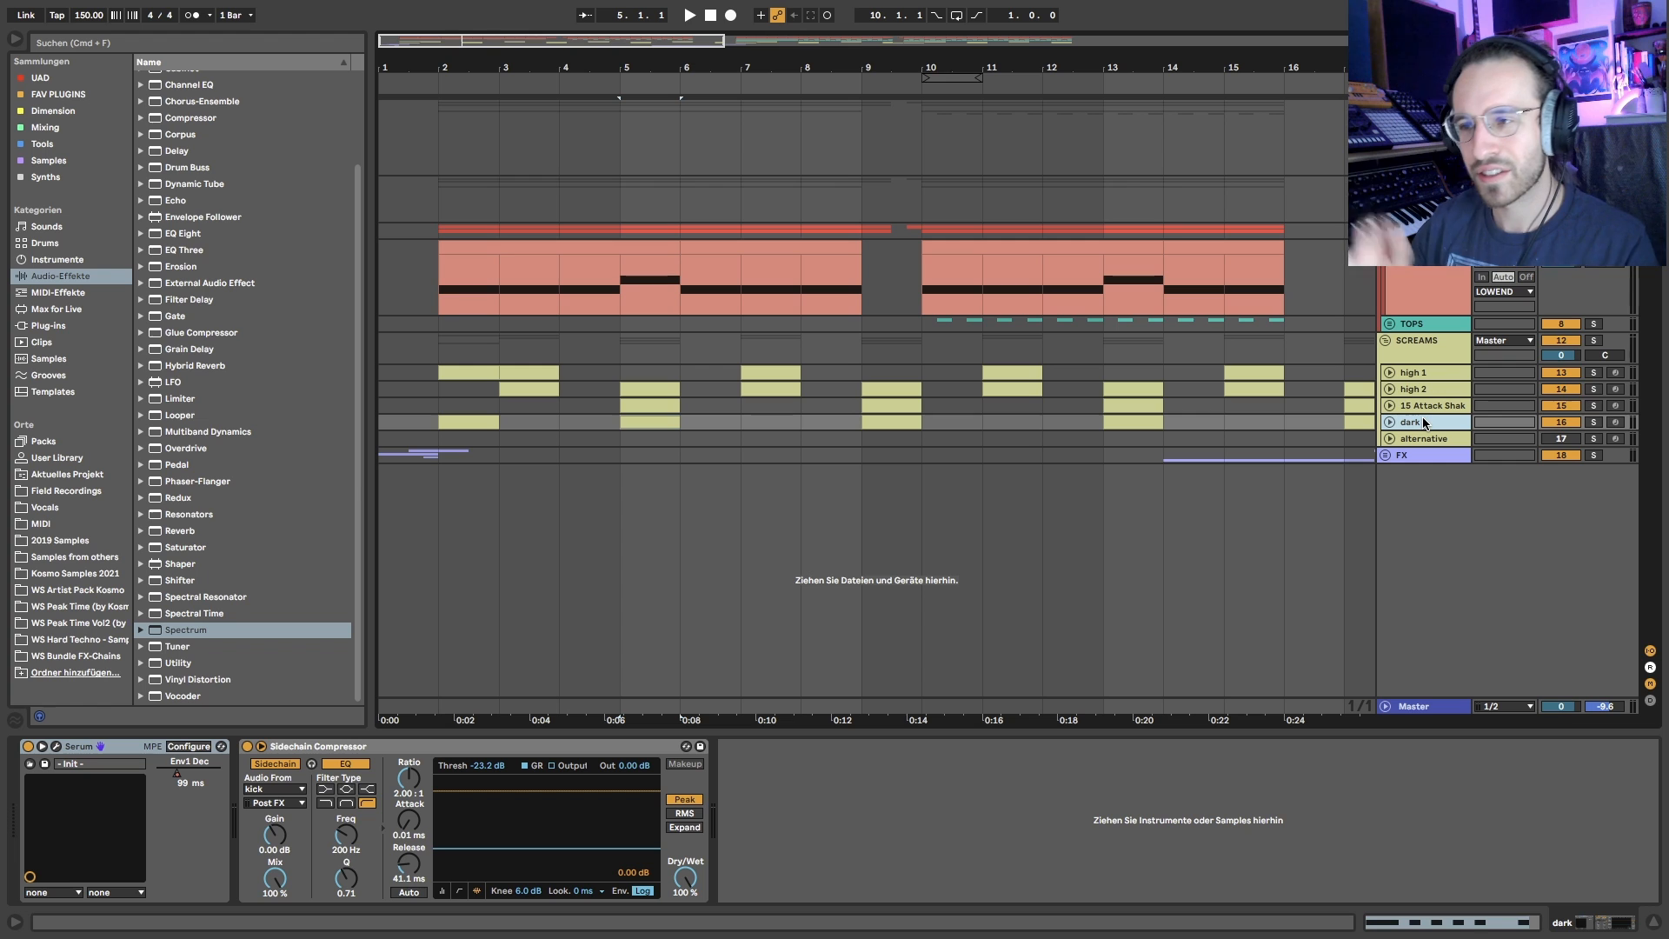
{"action": "left_click", "coordinate": [459, 288]}
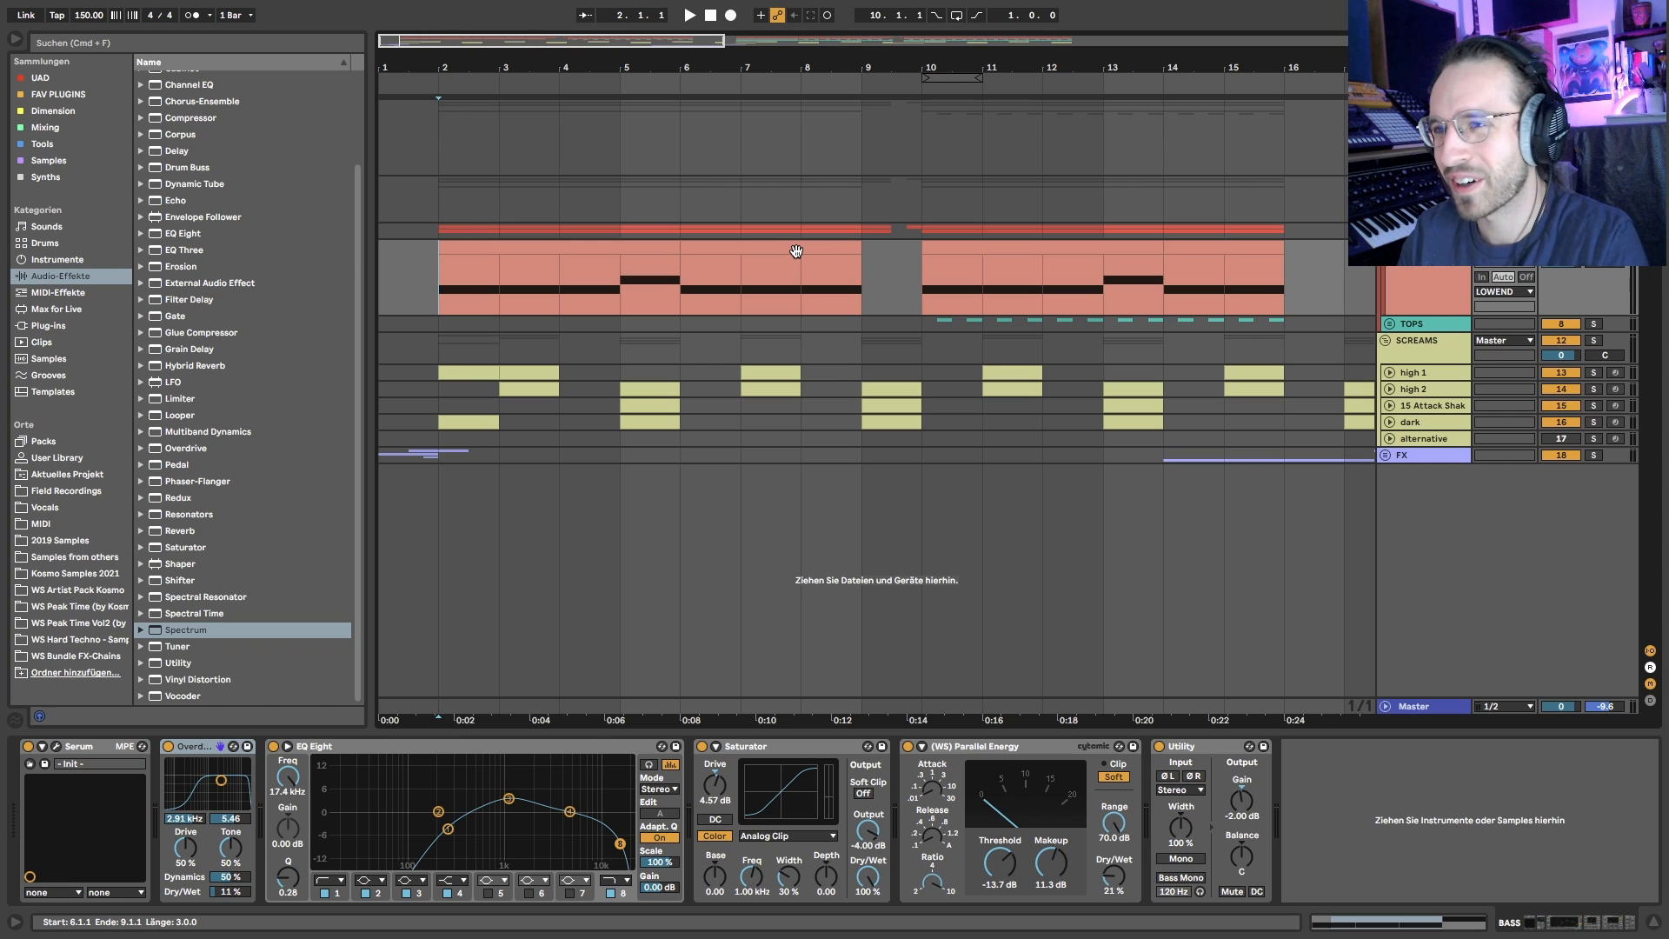
{"action": "left_click", "coordinate": [1395, 248]}
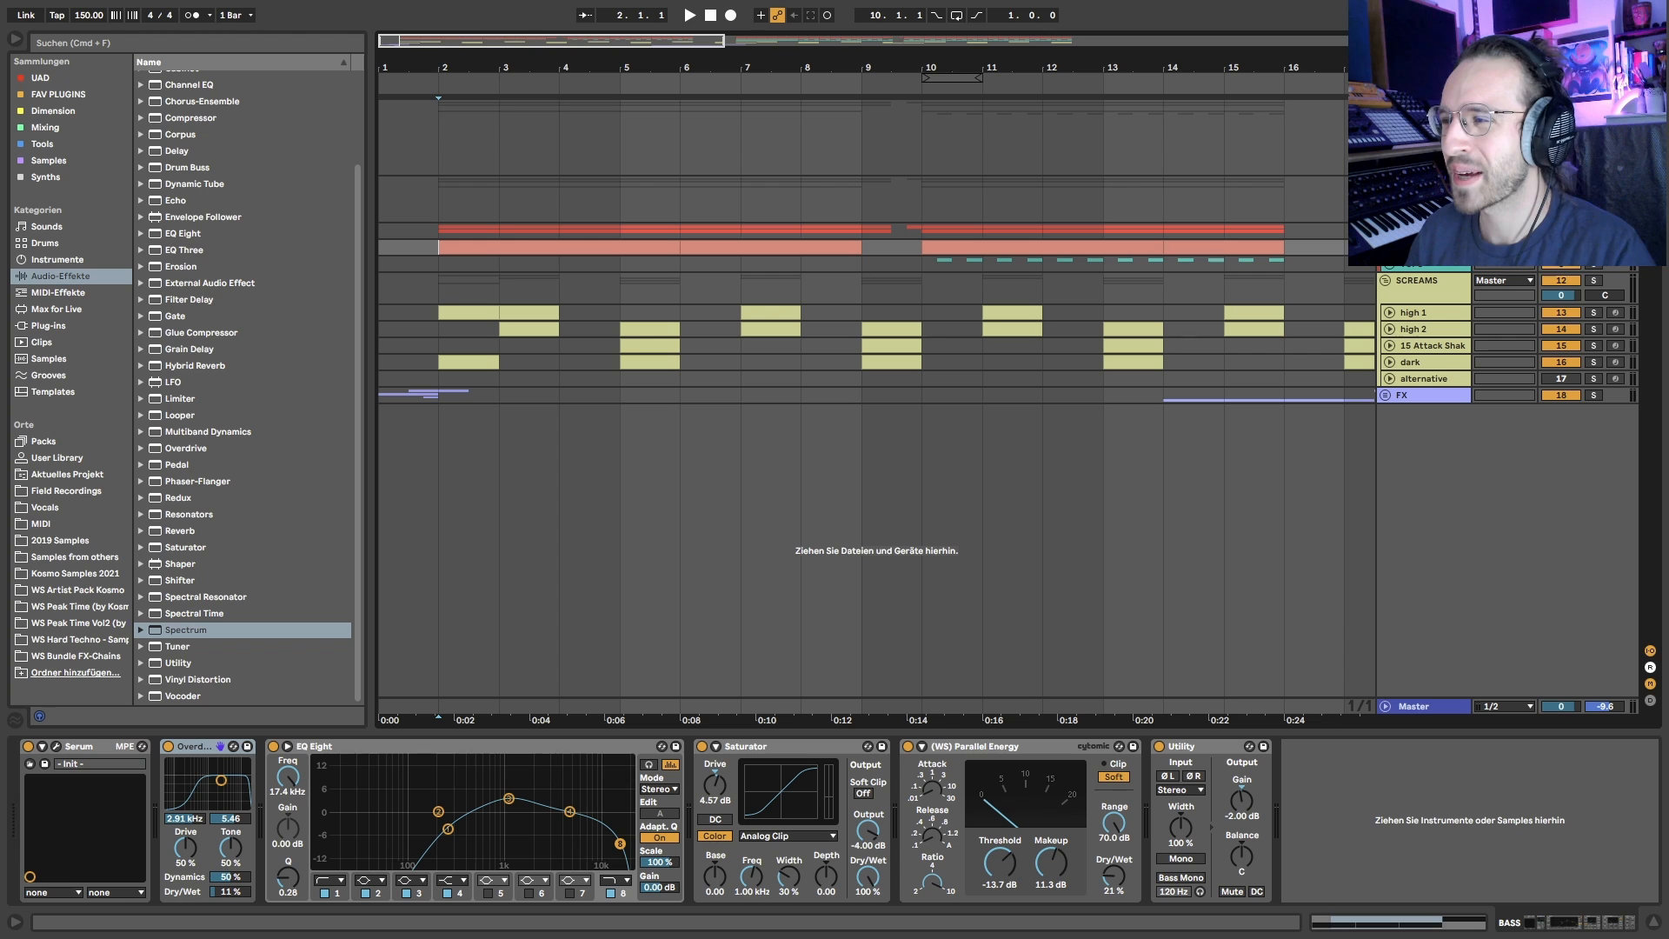
{"action": "left_click", "coordinate": [440, 162]}
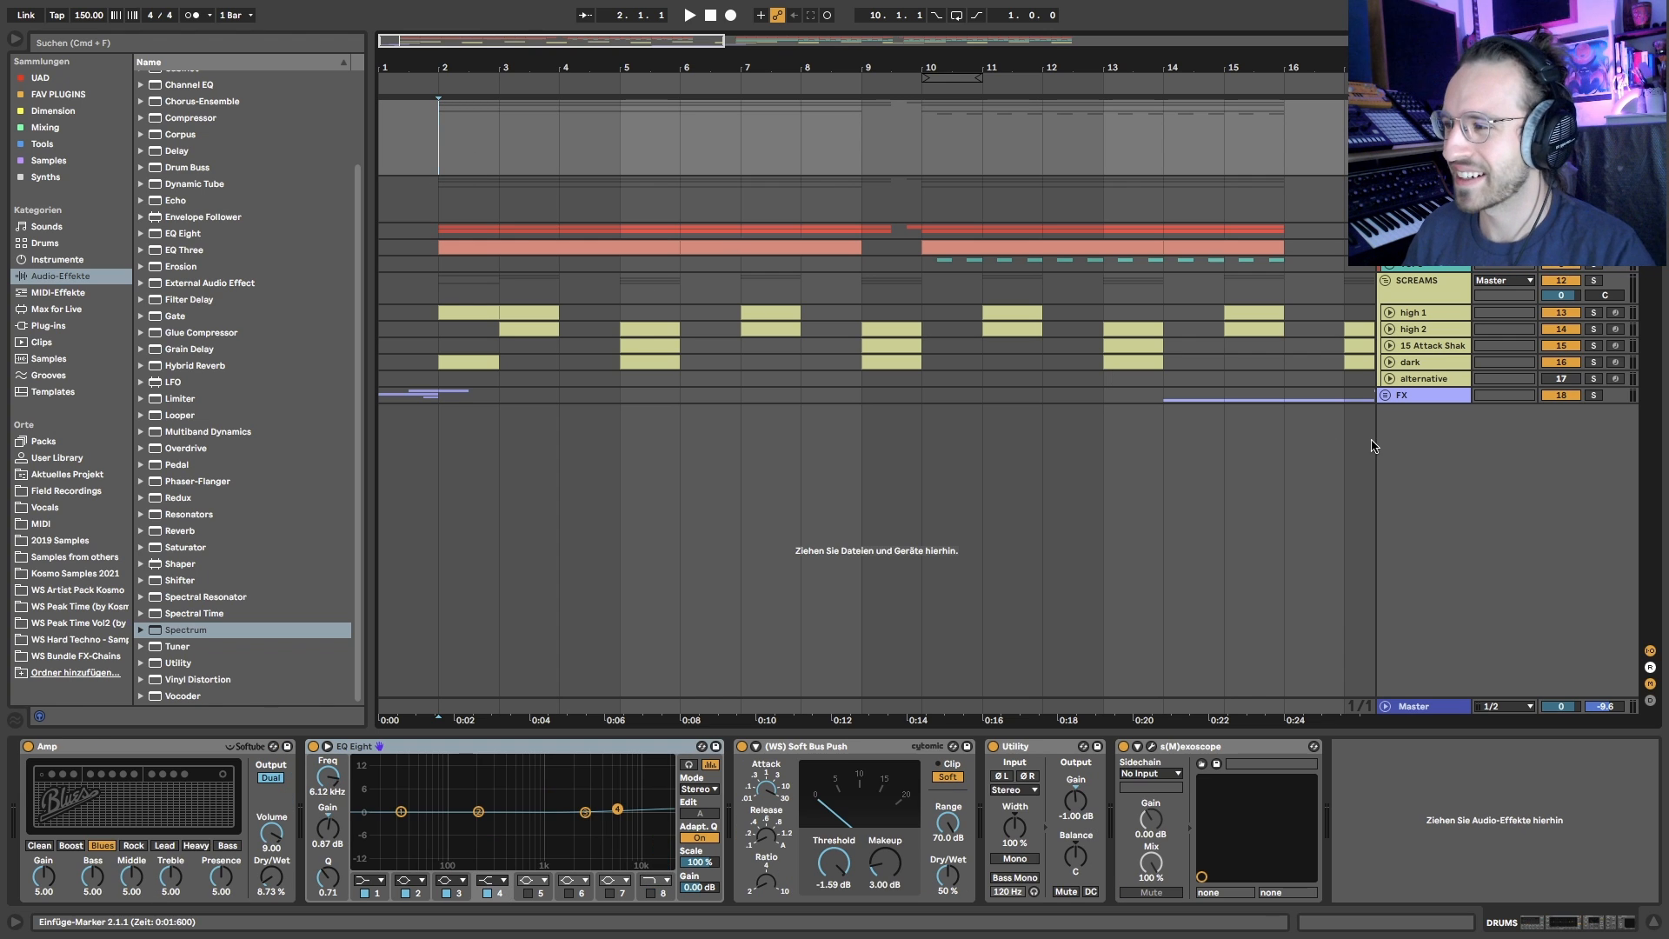
- Unfold the 15 Attack Shaker track, play its bar 5 clip soloed, and switch the solo off
{"action": "left_click", "coordinate": [1389, 346]}
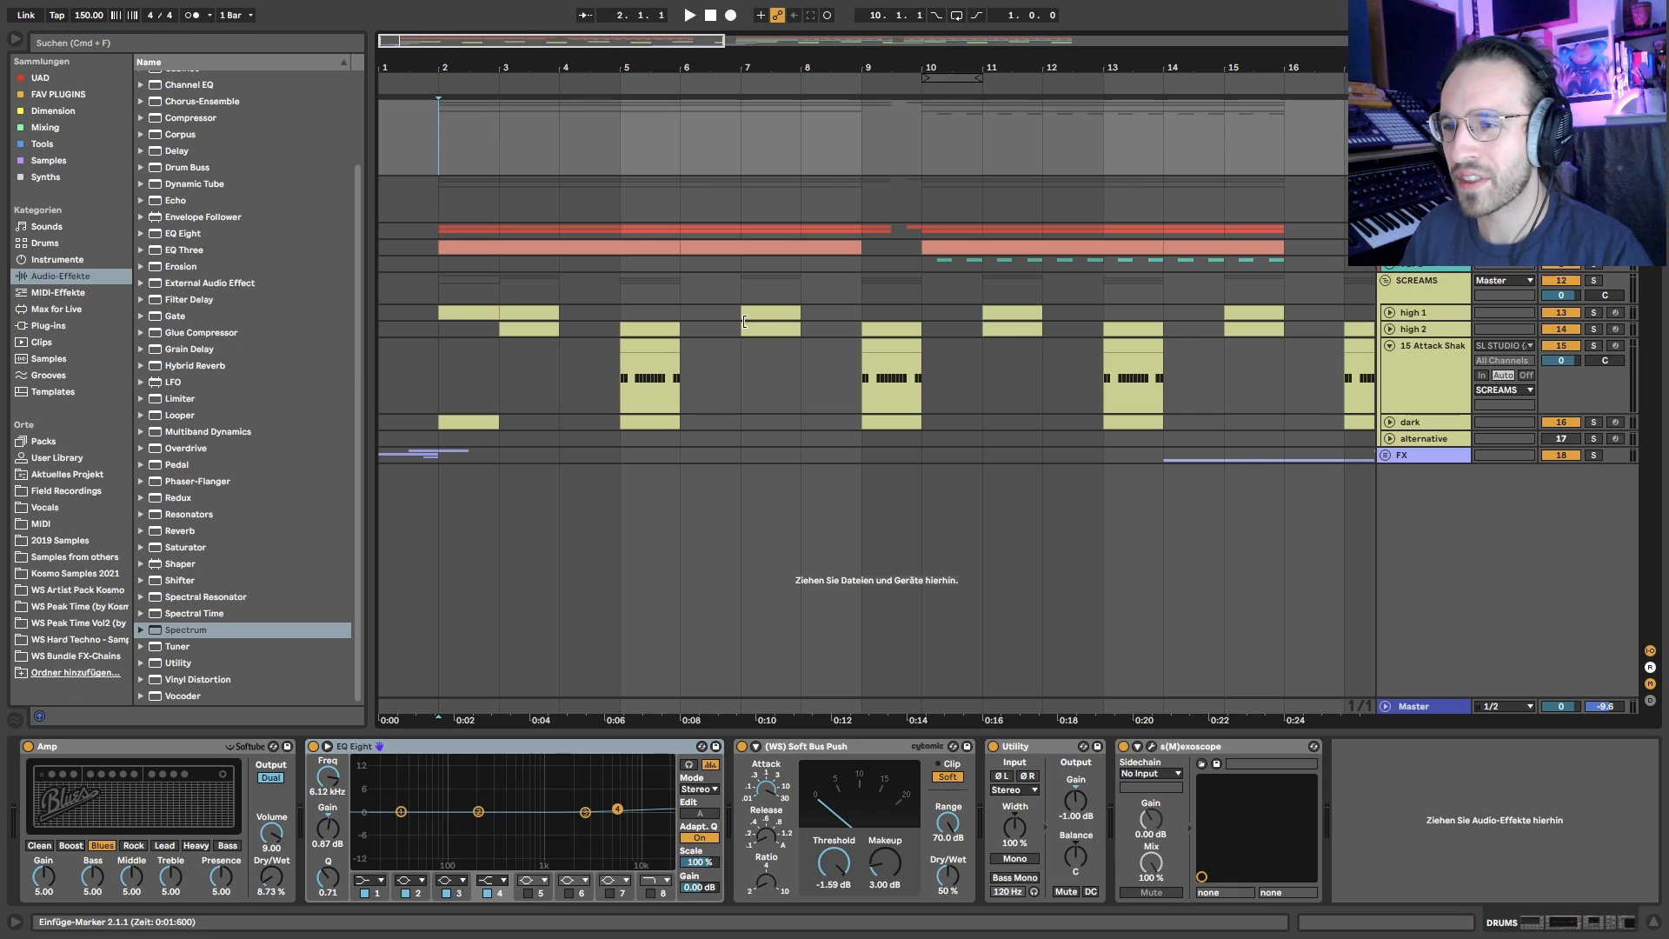
{"action": "left_click", "coordinate": [659, 346]}
{"action": "key", "text": "space"}
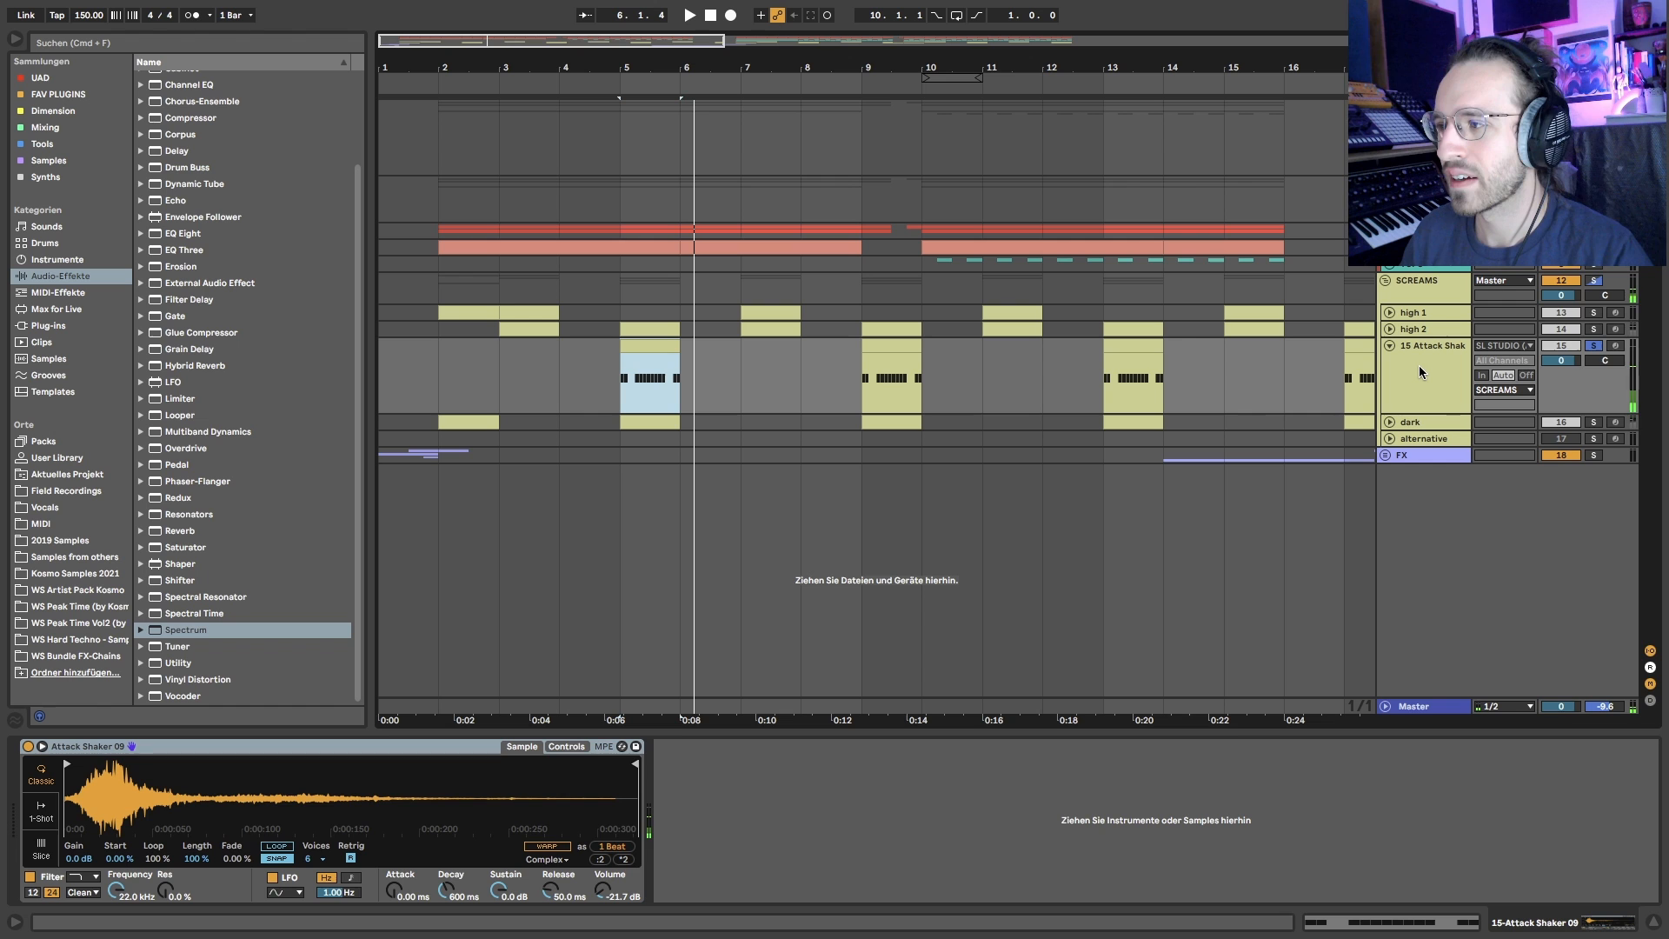
{"action": "key", "text": "s"}
{"action": "left_click", "coordinate": [1391, 344]}
{"action": "left_click", "coordinate": [1391, 344]}
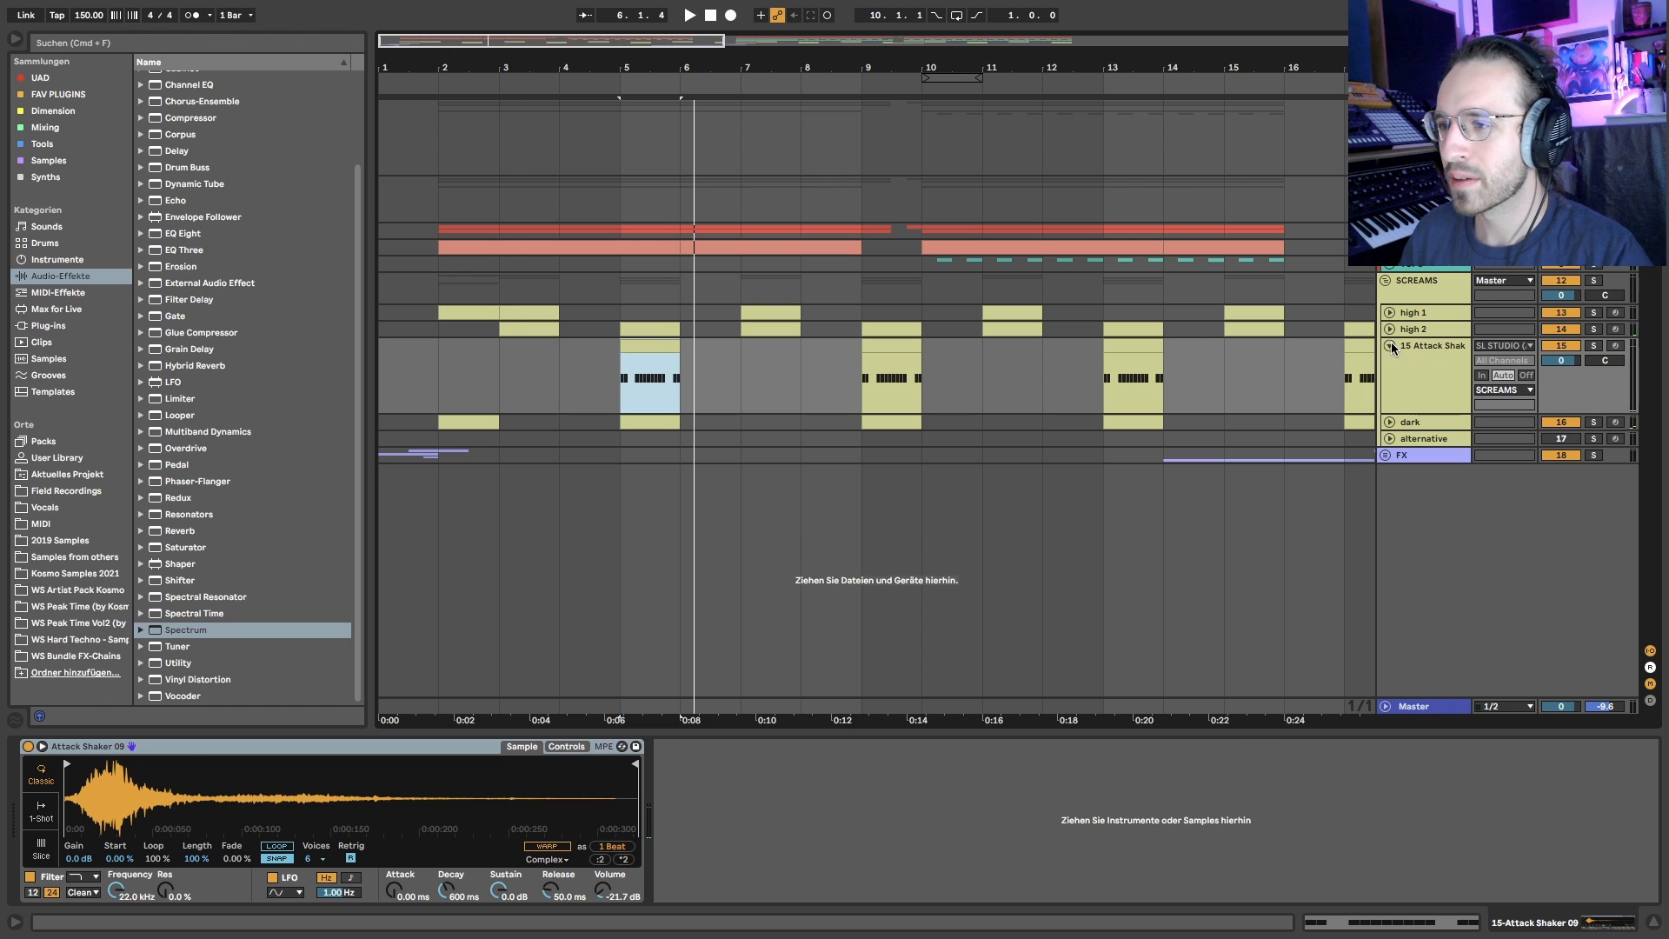
- Point out the paired C3 notes in the Attack Shaker's bar 5 clip, close the notes and fold the track
{"action": "double_click", "coordinate": [653, 337]}
{"action": "left_click_drag", "start_coordinate": [657, 709], "coordinate": [921, 790]}
{"action": "left_click_drag", "start_coordinate": [976, 734], "coordinate": [1104, 787]}
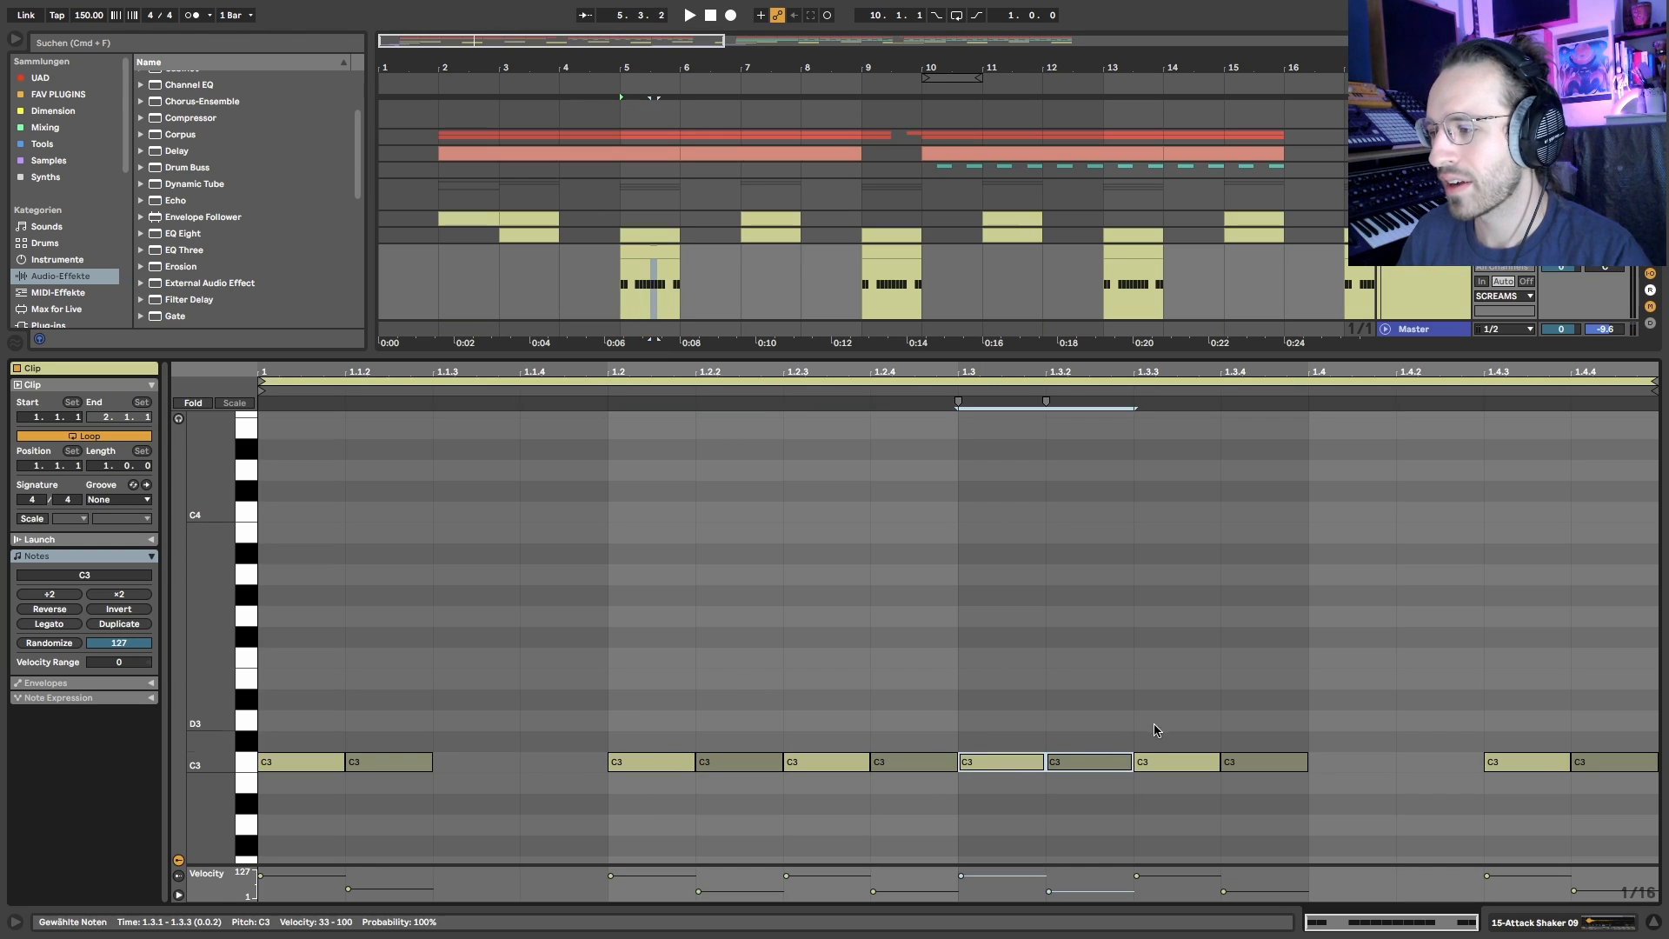
{"action": "left_click_drag", "start_coordinate": [1155, 734], "coordinate": [1305, 831]}
{"action": "key", "text": "shift+Tab"}
{"action": "left_click", "coordinate": [1391, 344]}
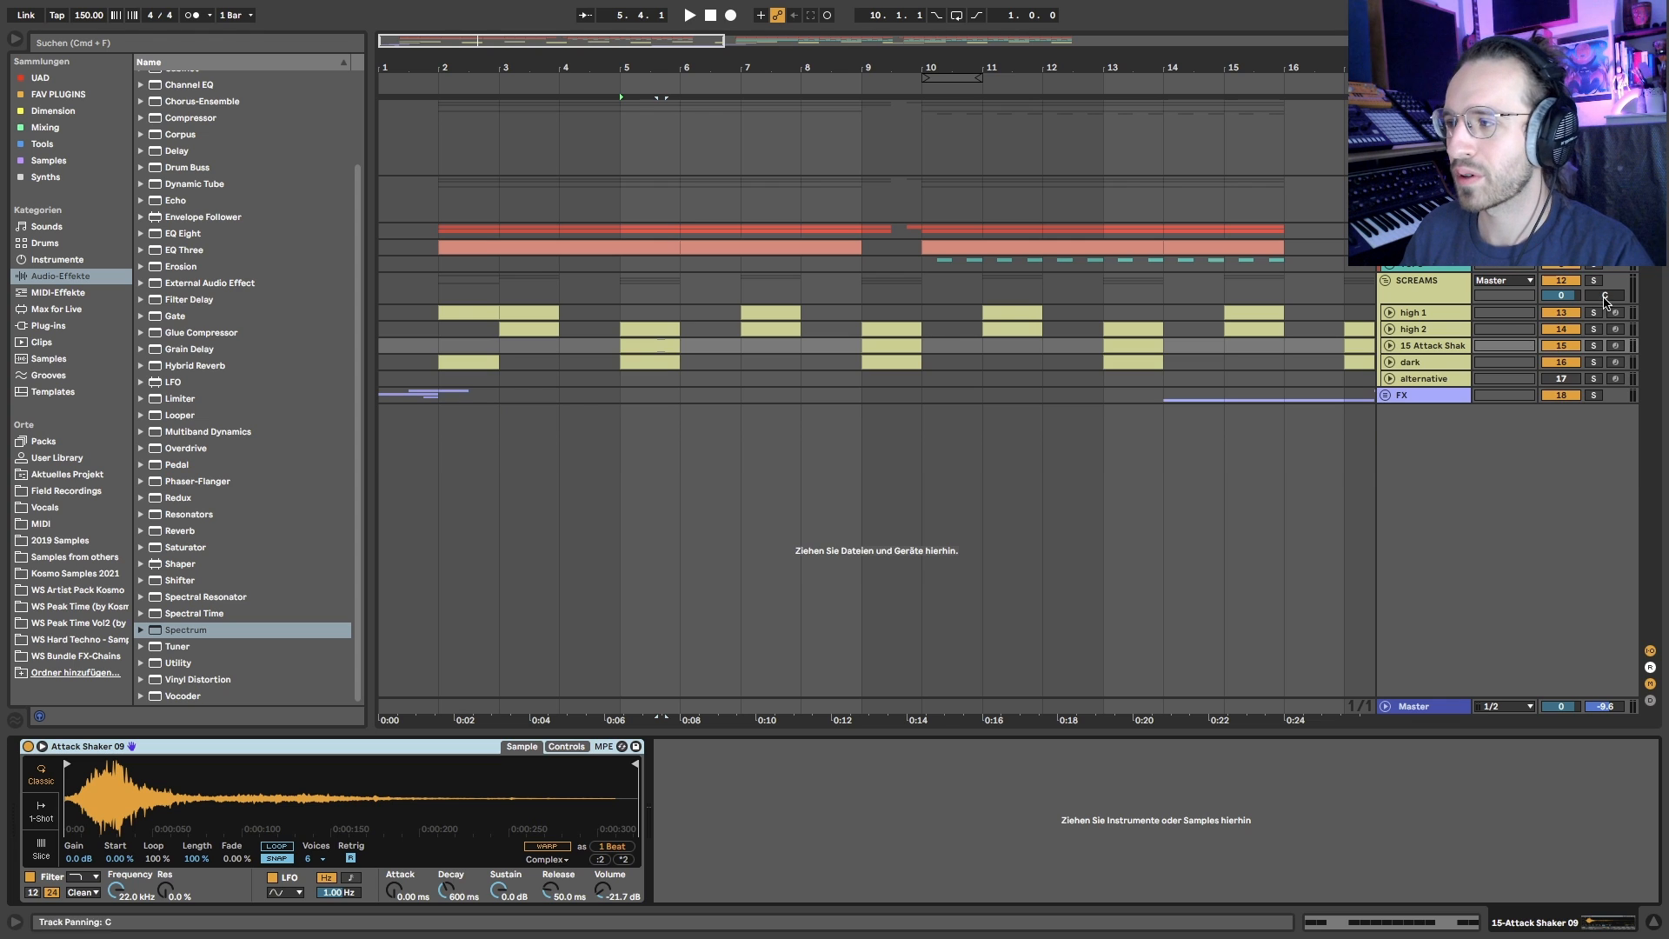
- Play the SCREAMS group soloed from bar 5, switch the solo off, and show the group's effects chain
{"action": "left_click", "coordinate": [1598, 282]}
{"action": "key", "text": "space"}
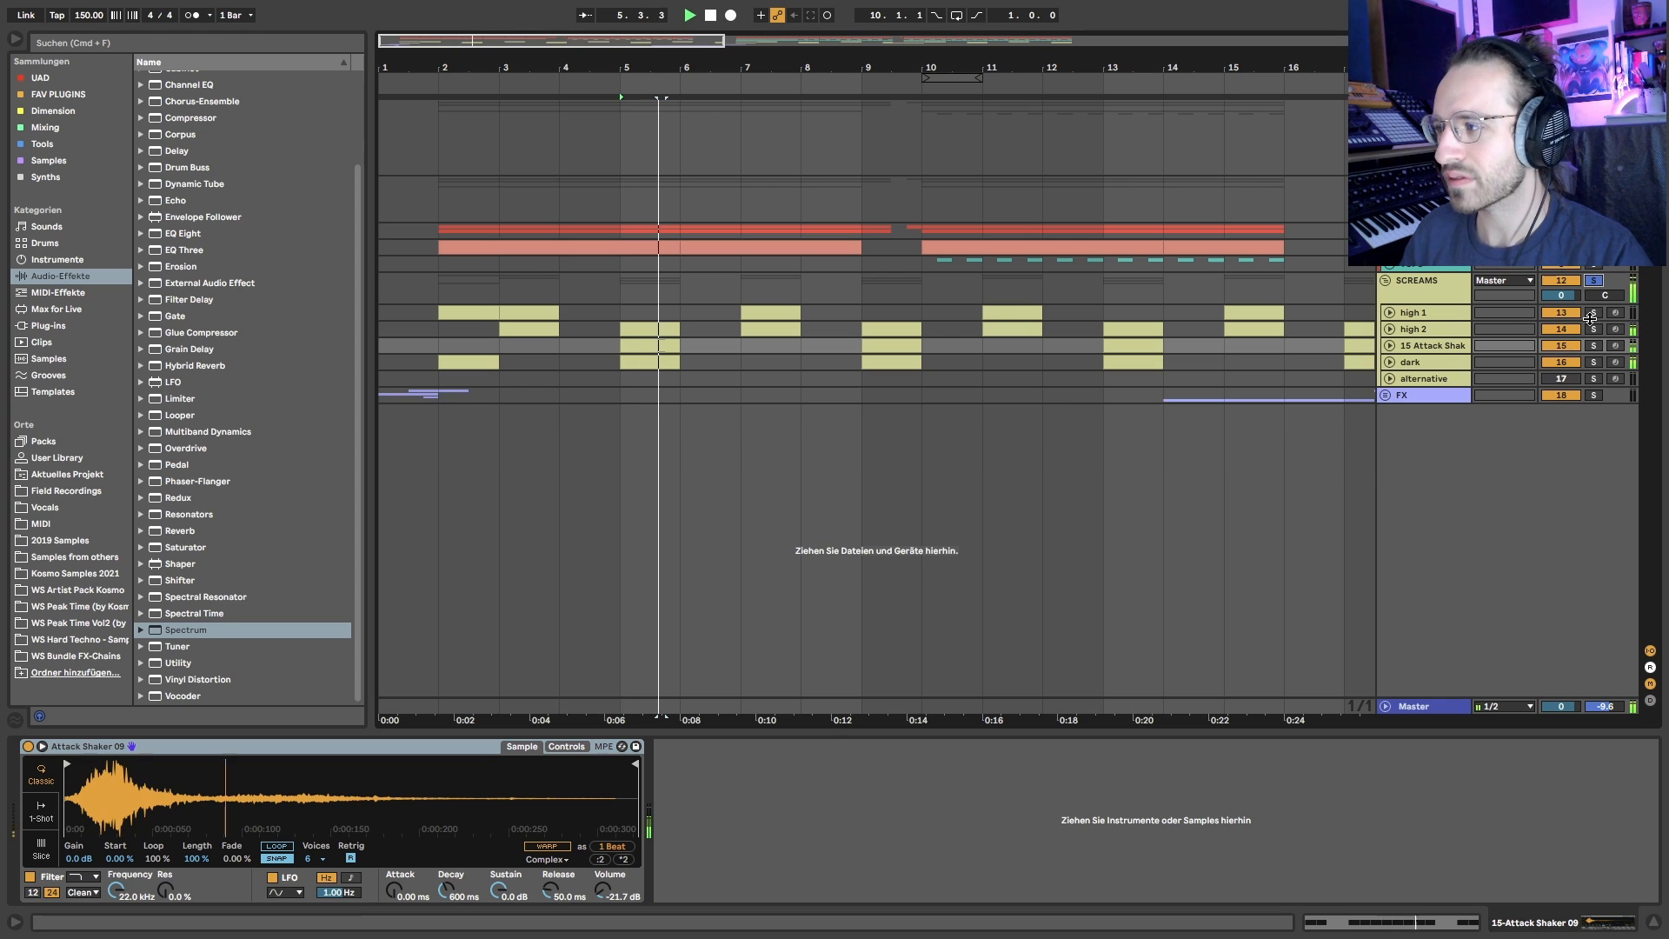
{"action": "left_click", "coordinate": [1598, 282]}
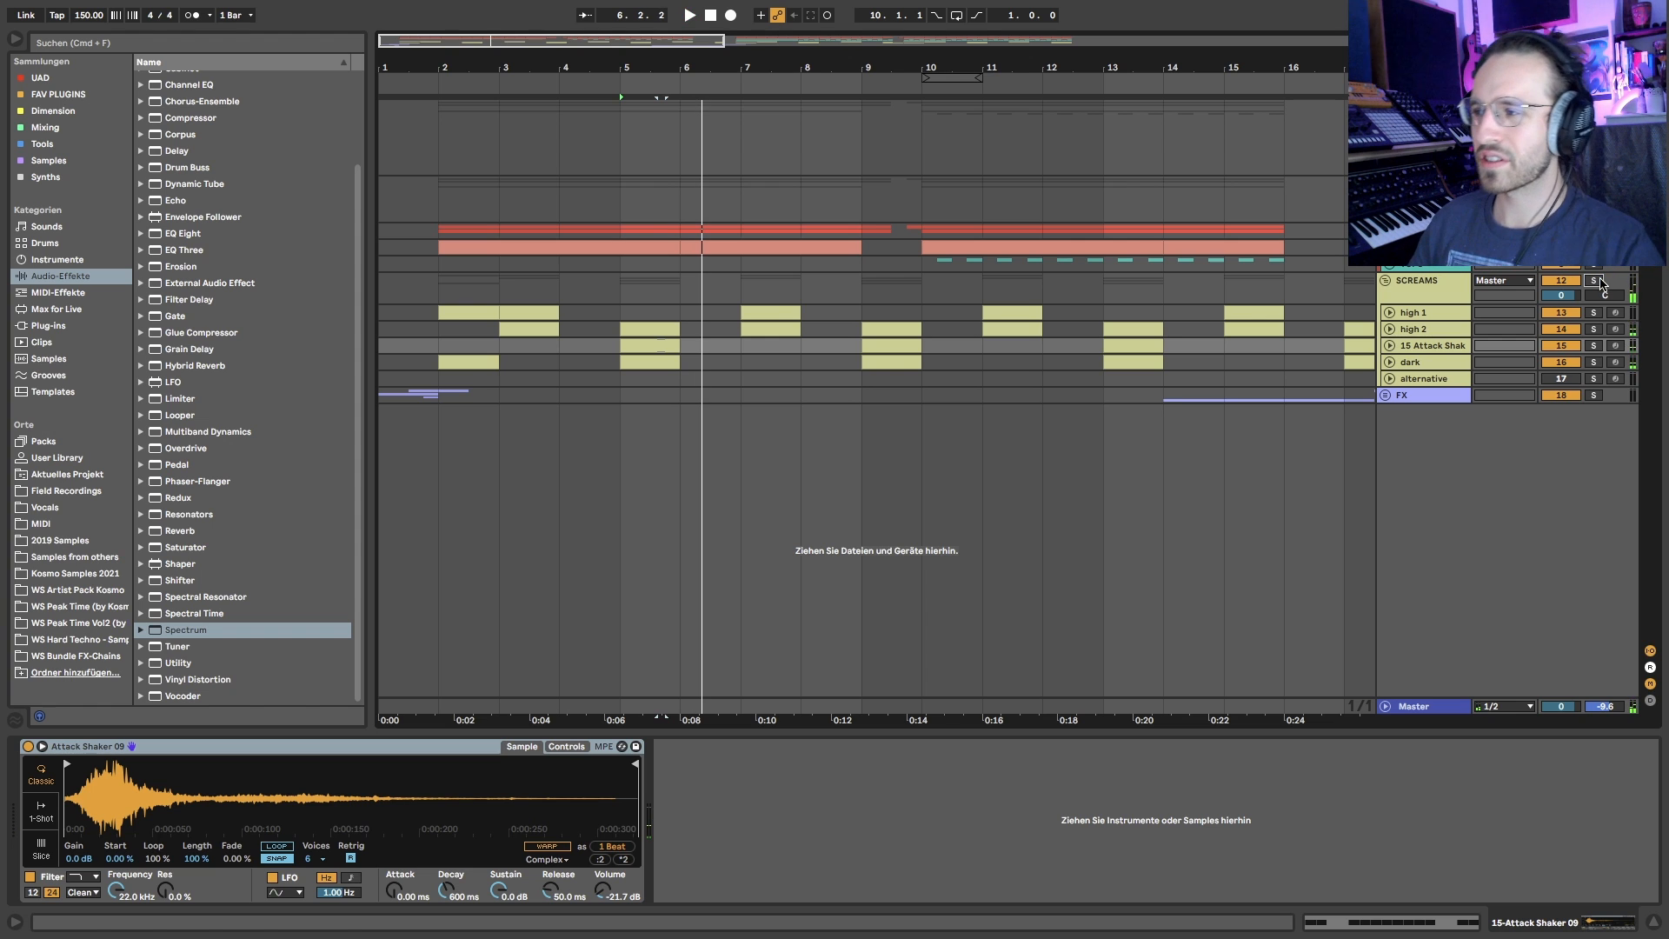
{"action": "left_click", "coordinate": [629, 279]}
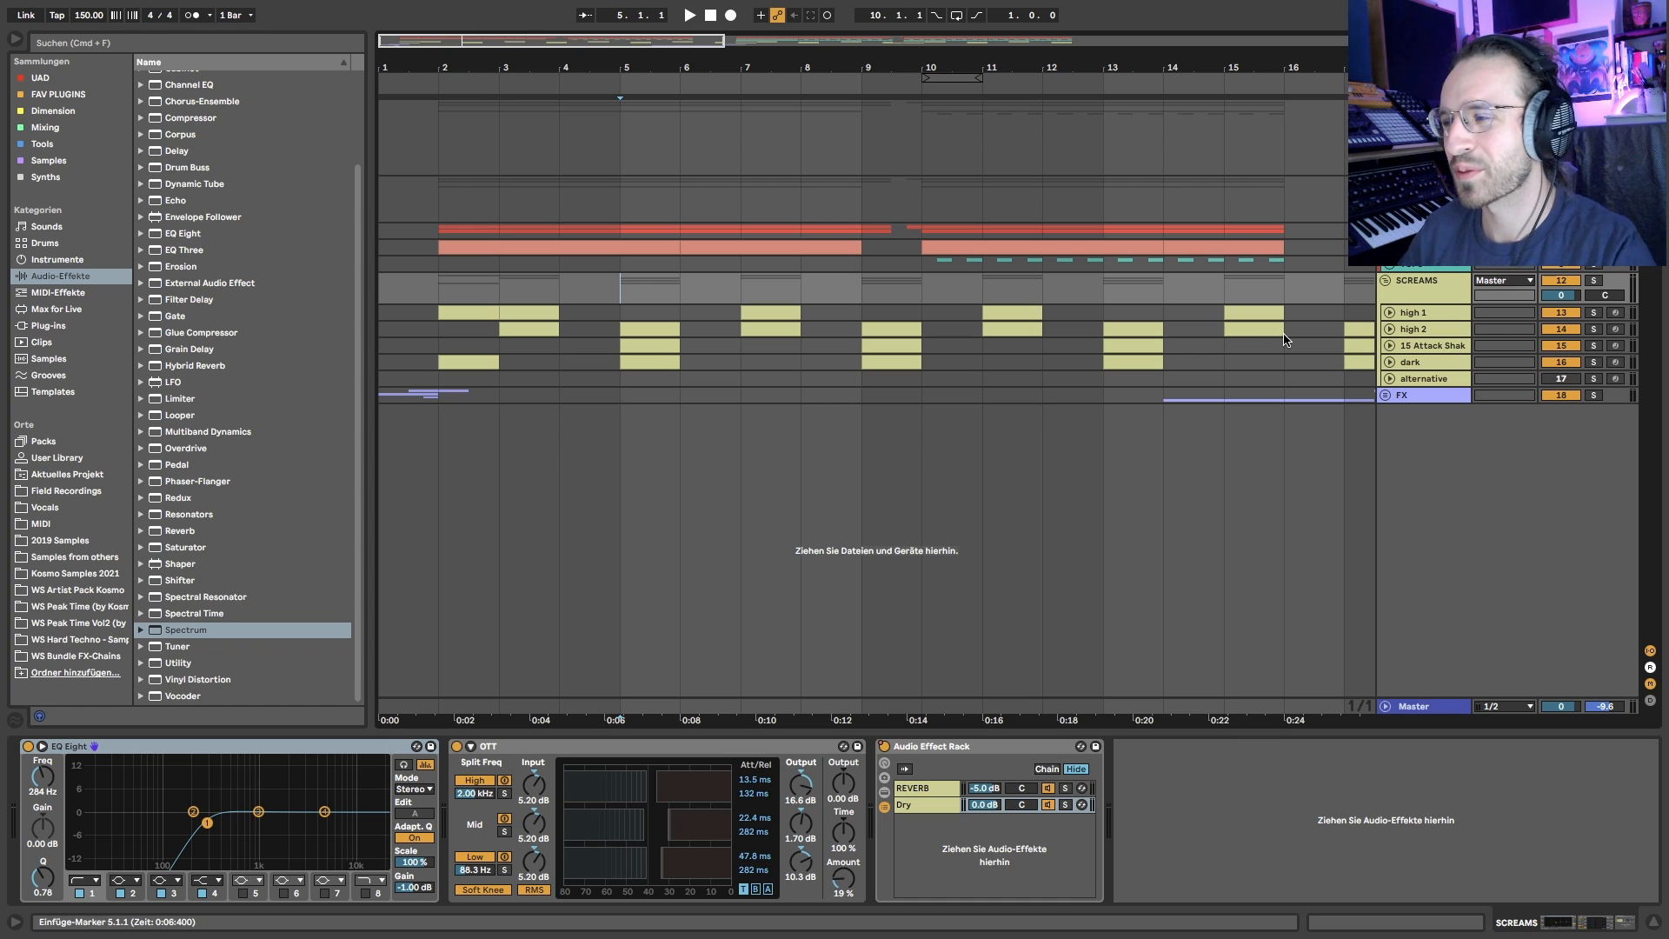
- Unfold the TOPS and FX groups and show the arrangement up to about bar 29
{"action": "left_click", "coordinate": [1387, 265]}
{"action": "left_click", "coordinate": [1388, 265]}
{"action": "left_click", "coordinate": [1387, 265]}
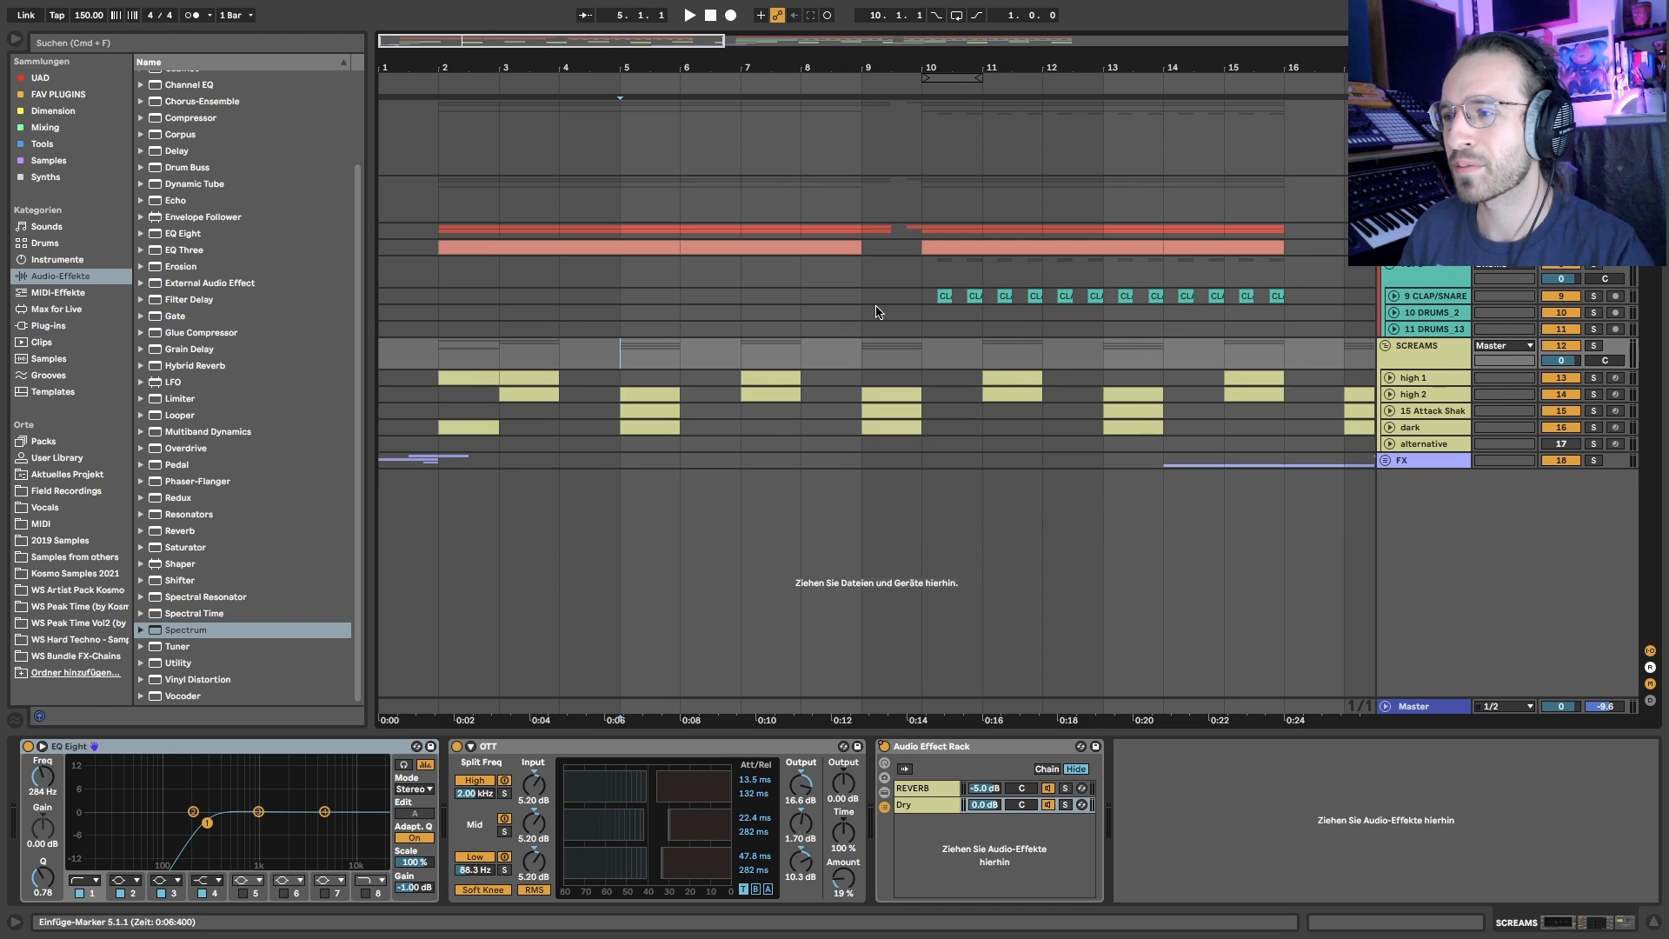
{"action": "scroll", "coordinate": [802, 298], "scroll_direction": "down", "scroll_amount": 4}
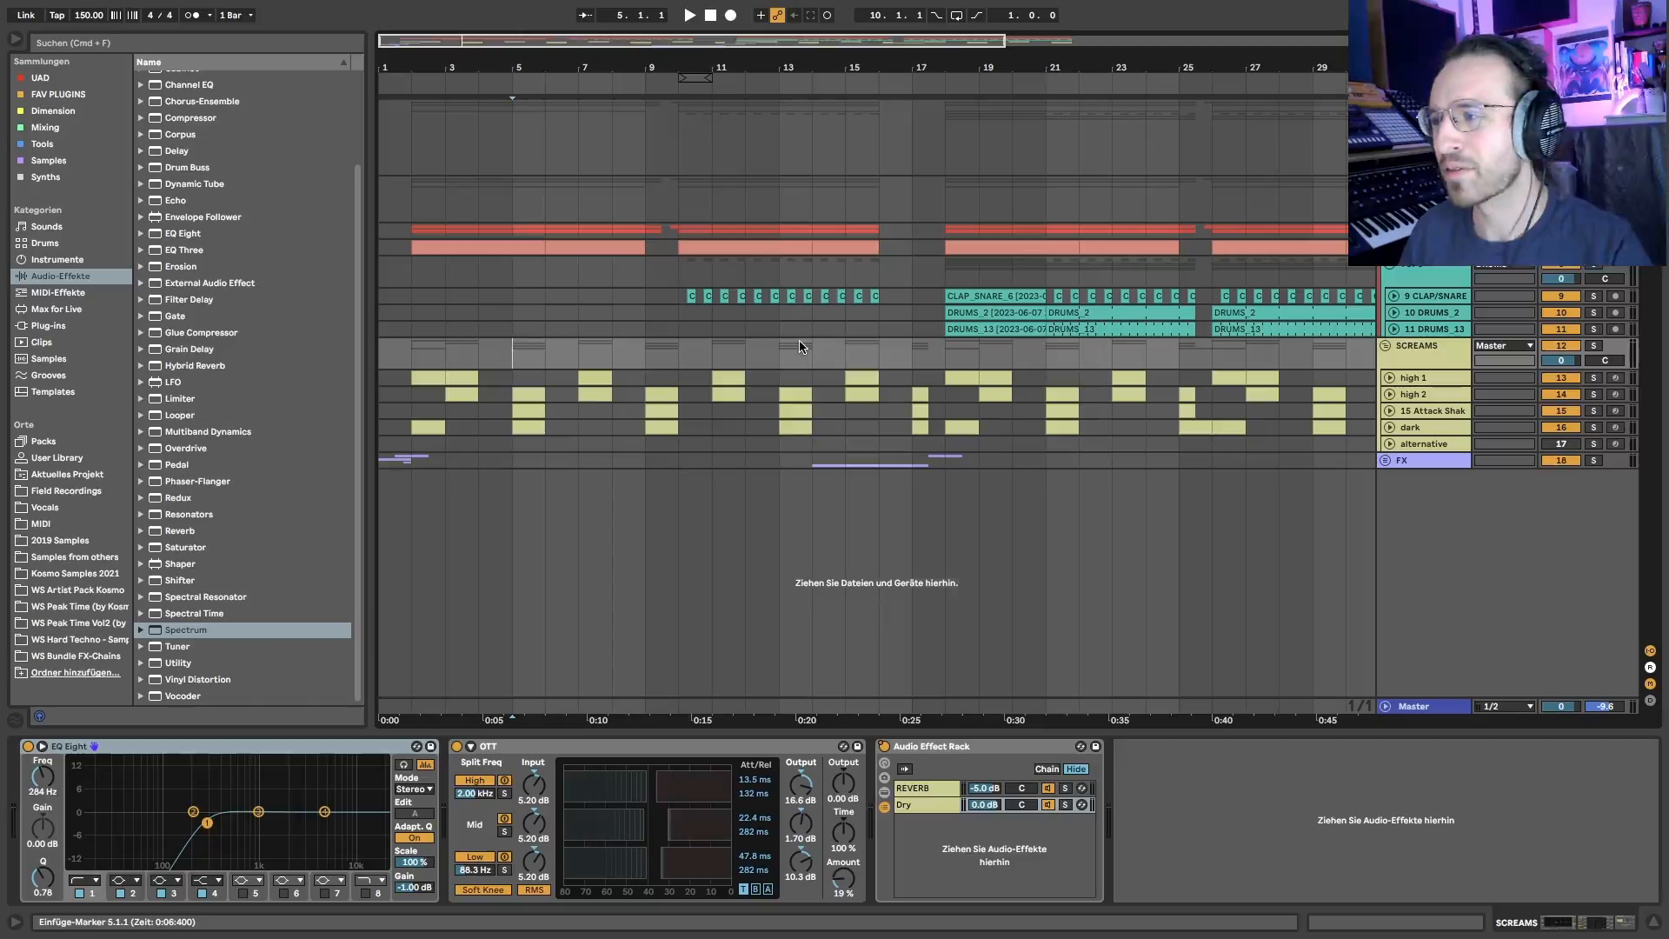
{"action": "left_click", "coordinate": [1386, 461]}
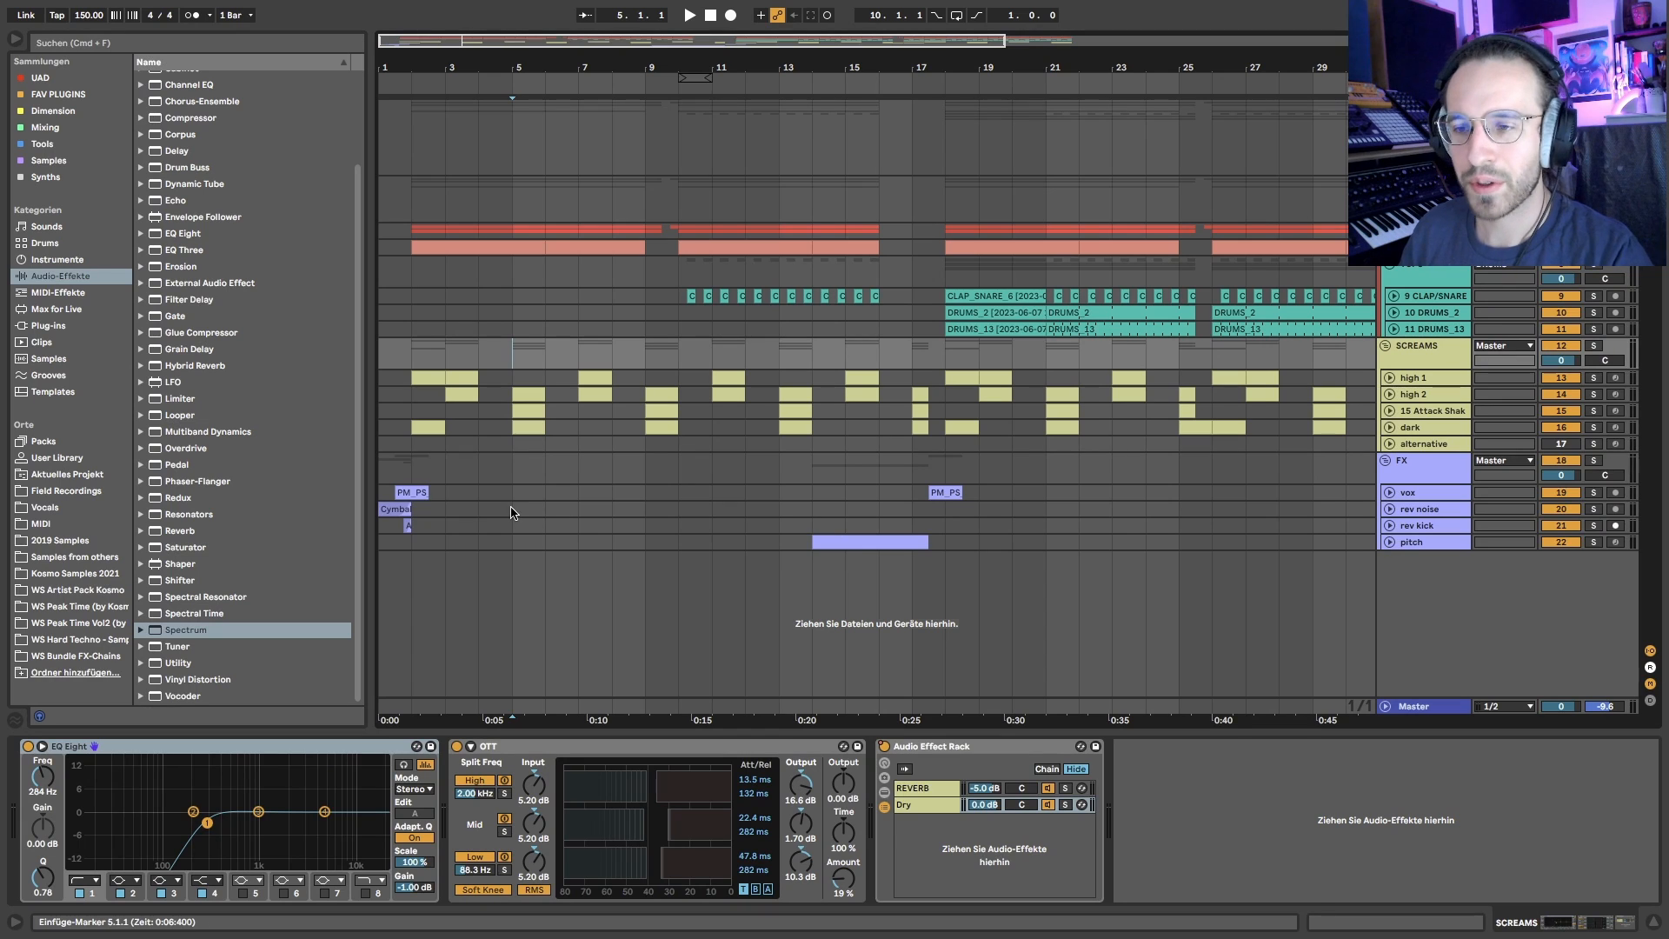
- Unfold the vox track and play its first vocal one-shot clip soloed
{"action": "left_click", "coordinate": [1432, 489]}
{"action": "key", "text": "u"}
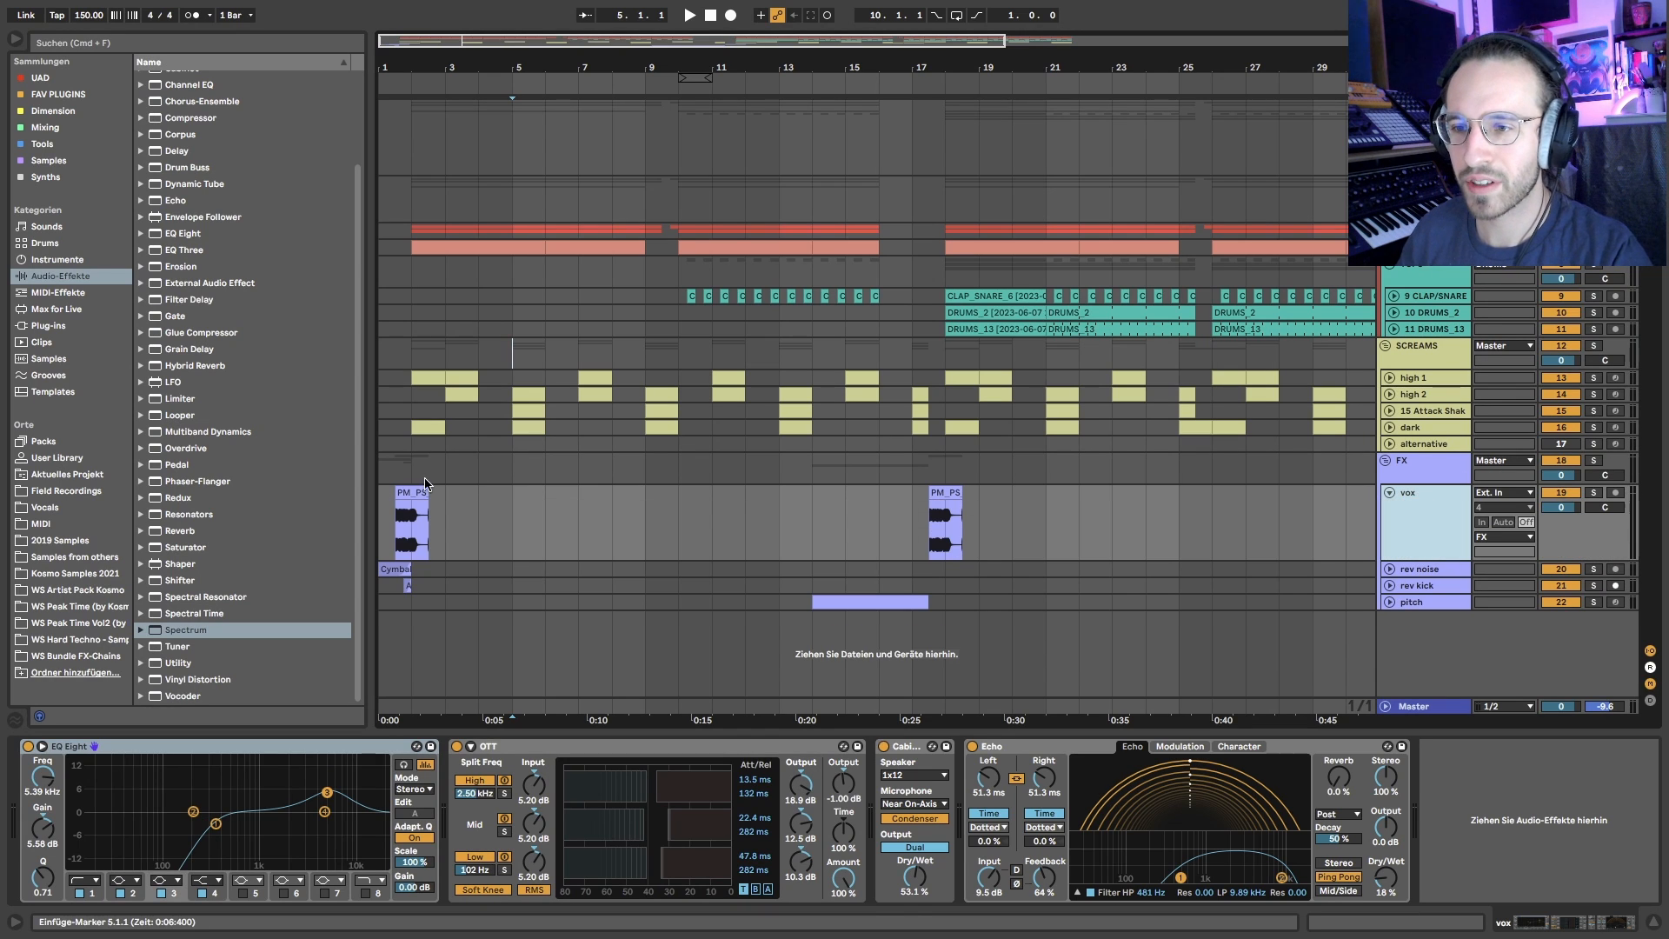
{"action": "left_click", "coordinate": [410, 501]}
{"action": "left_click", "coordinate": [410, 495]}
{"action": "key", "text": "space"}
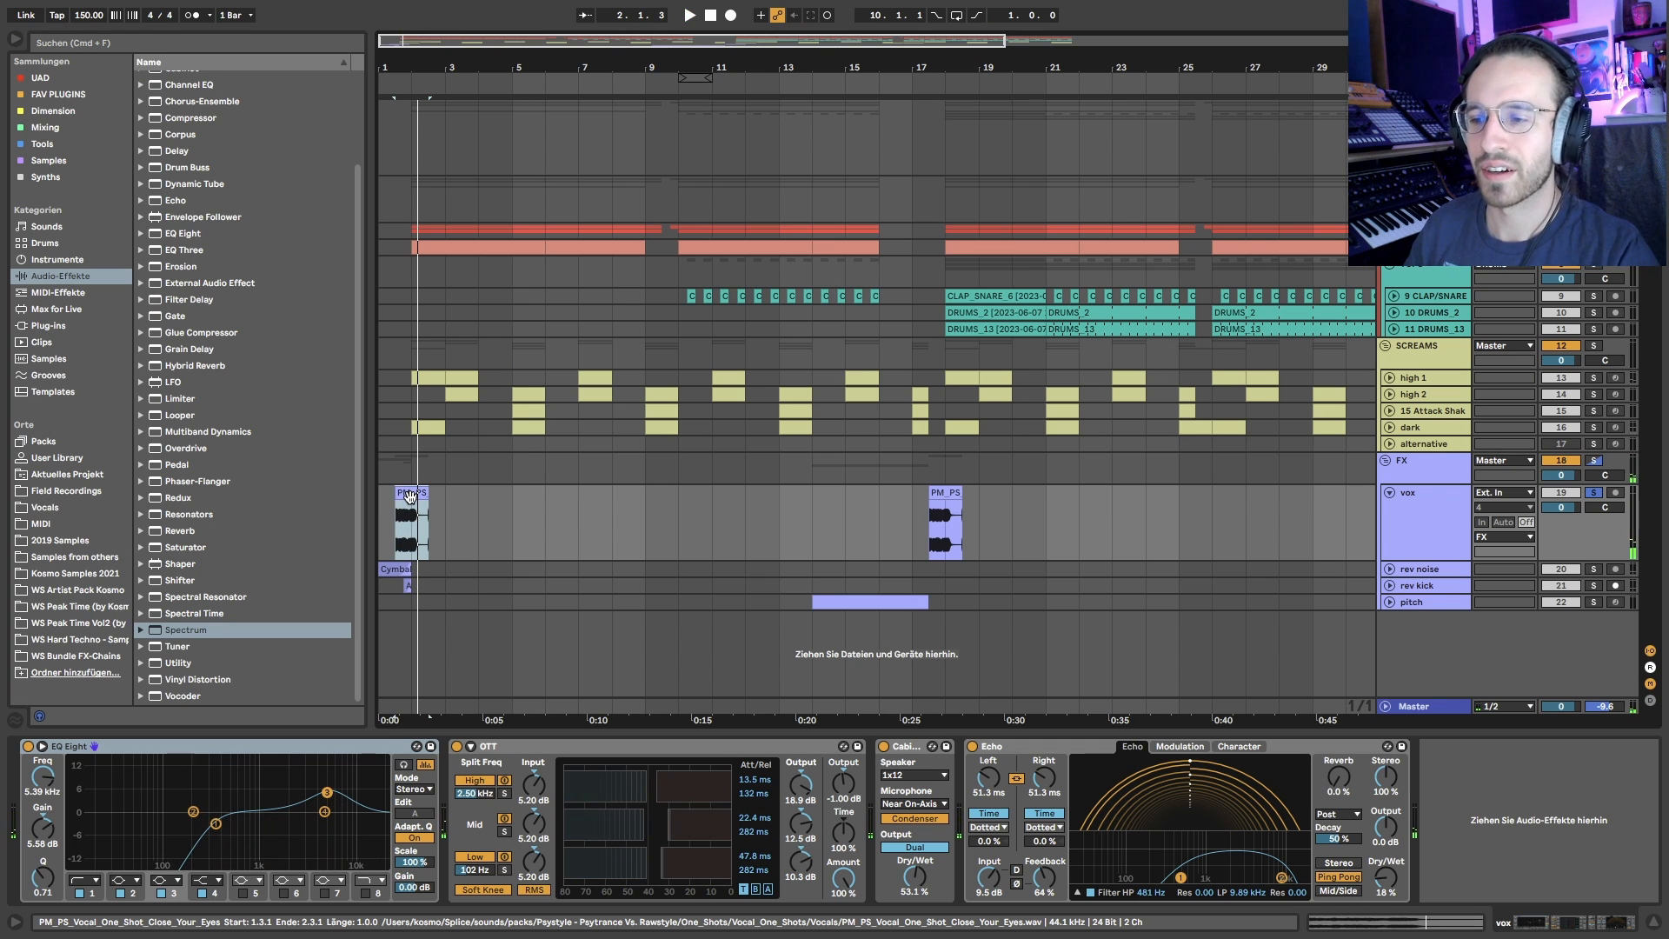
- Fold the vox track, unfold rev noise, play its soloed clip from bar 1, and show the track's effects
{"action": "left_click", "coordinate": [1426, 528]}
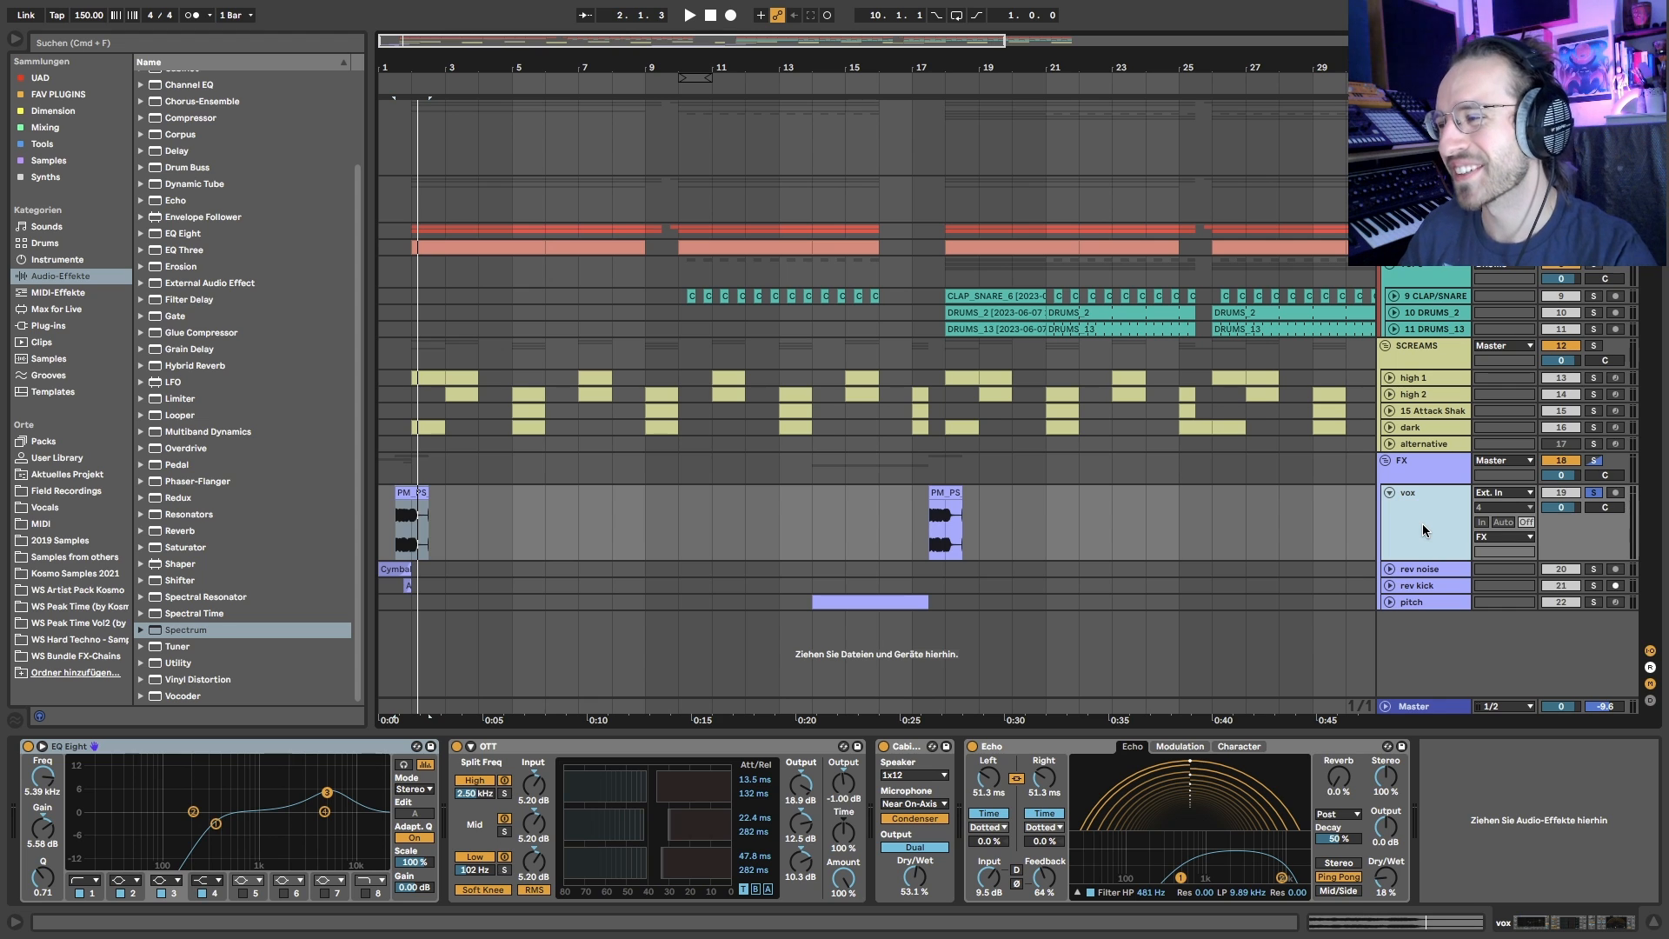
{"action": "key", "text": "u"}
{"action": "key", "text": "u"}
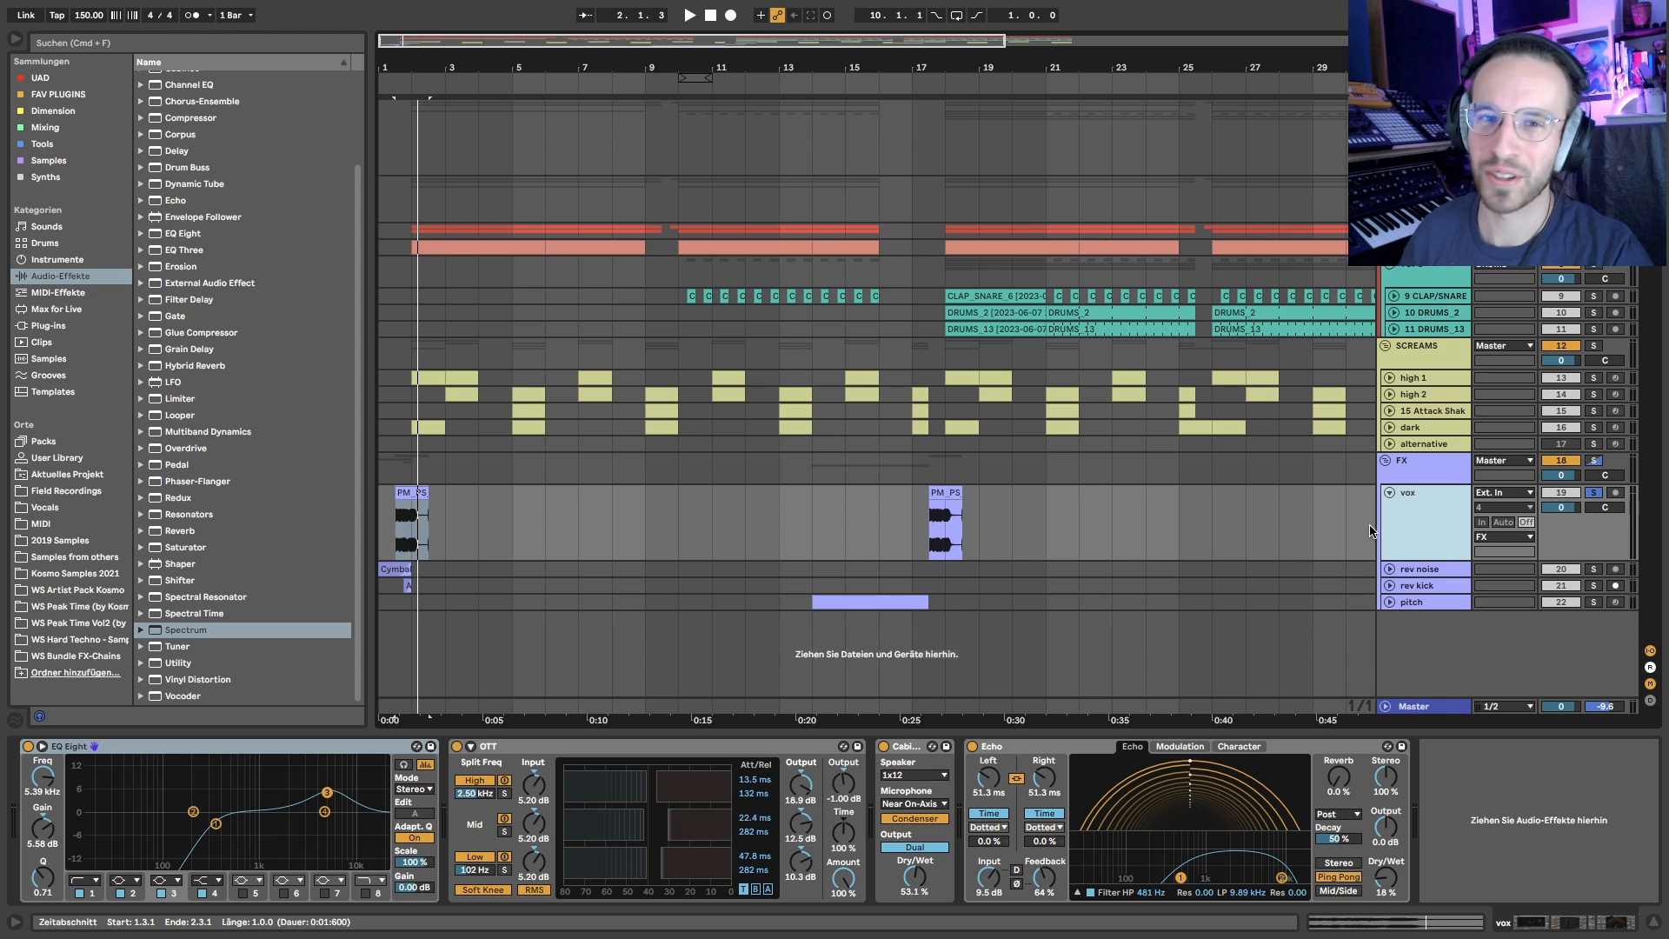
{"action": "key", "text": "u"}
{"action": "key", "text": "Down"}
{"action": "key", "text": "u"}
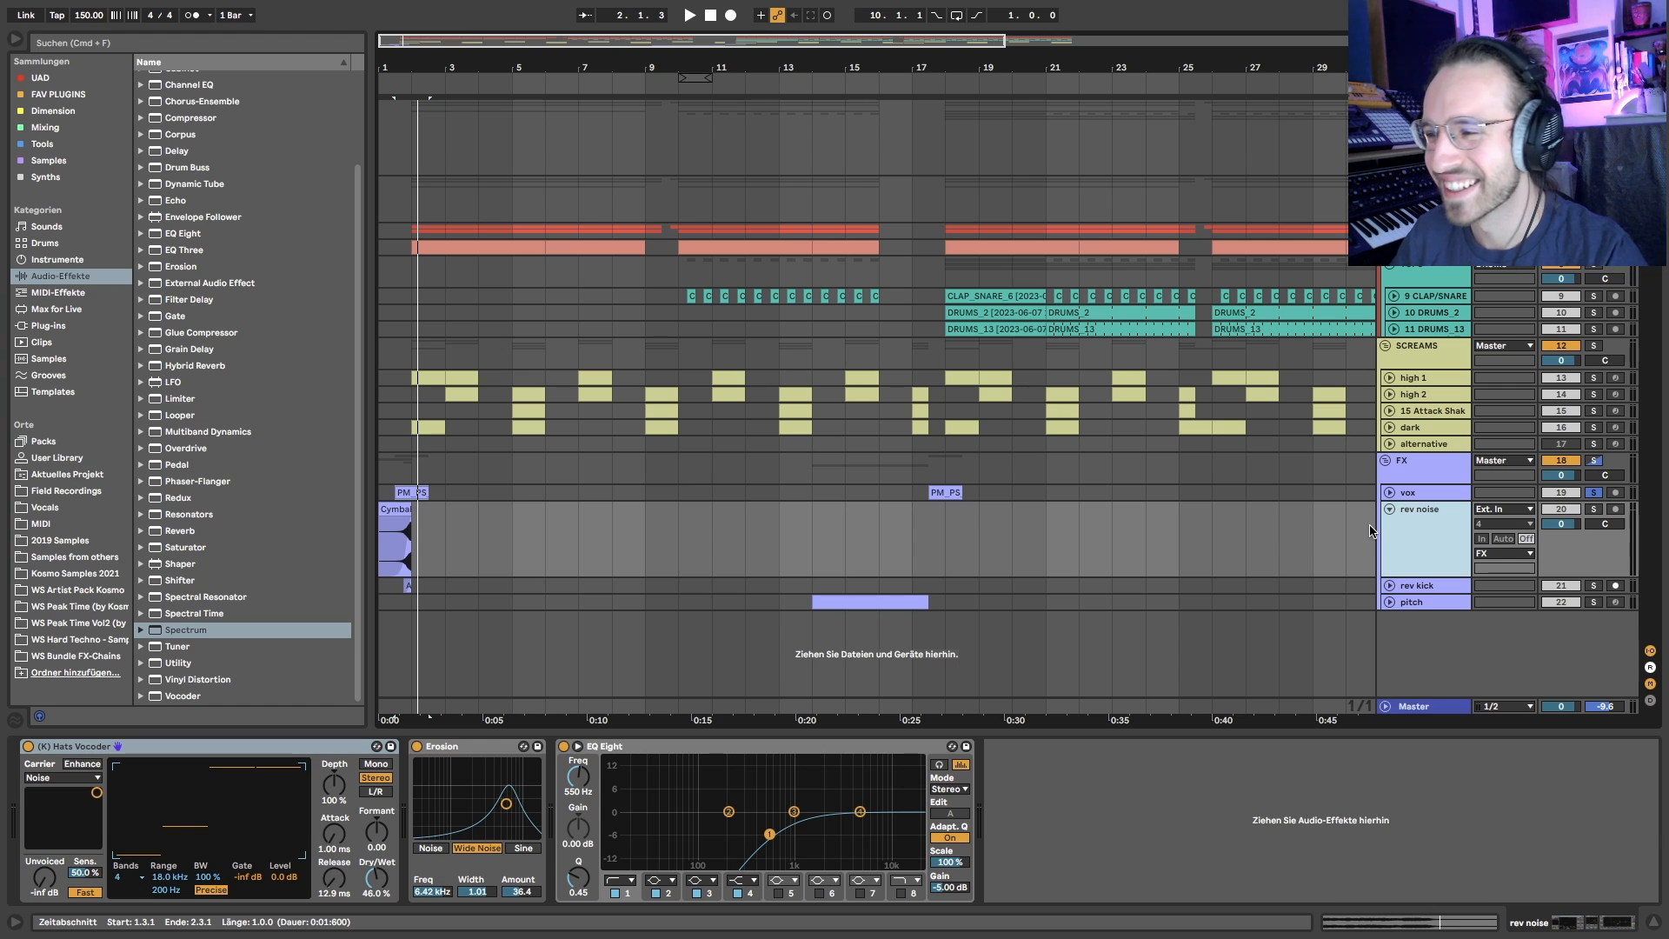
{"action": "left_click", "coordinate": [395, 511]}
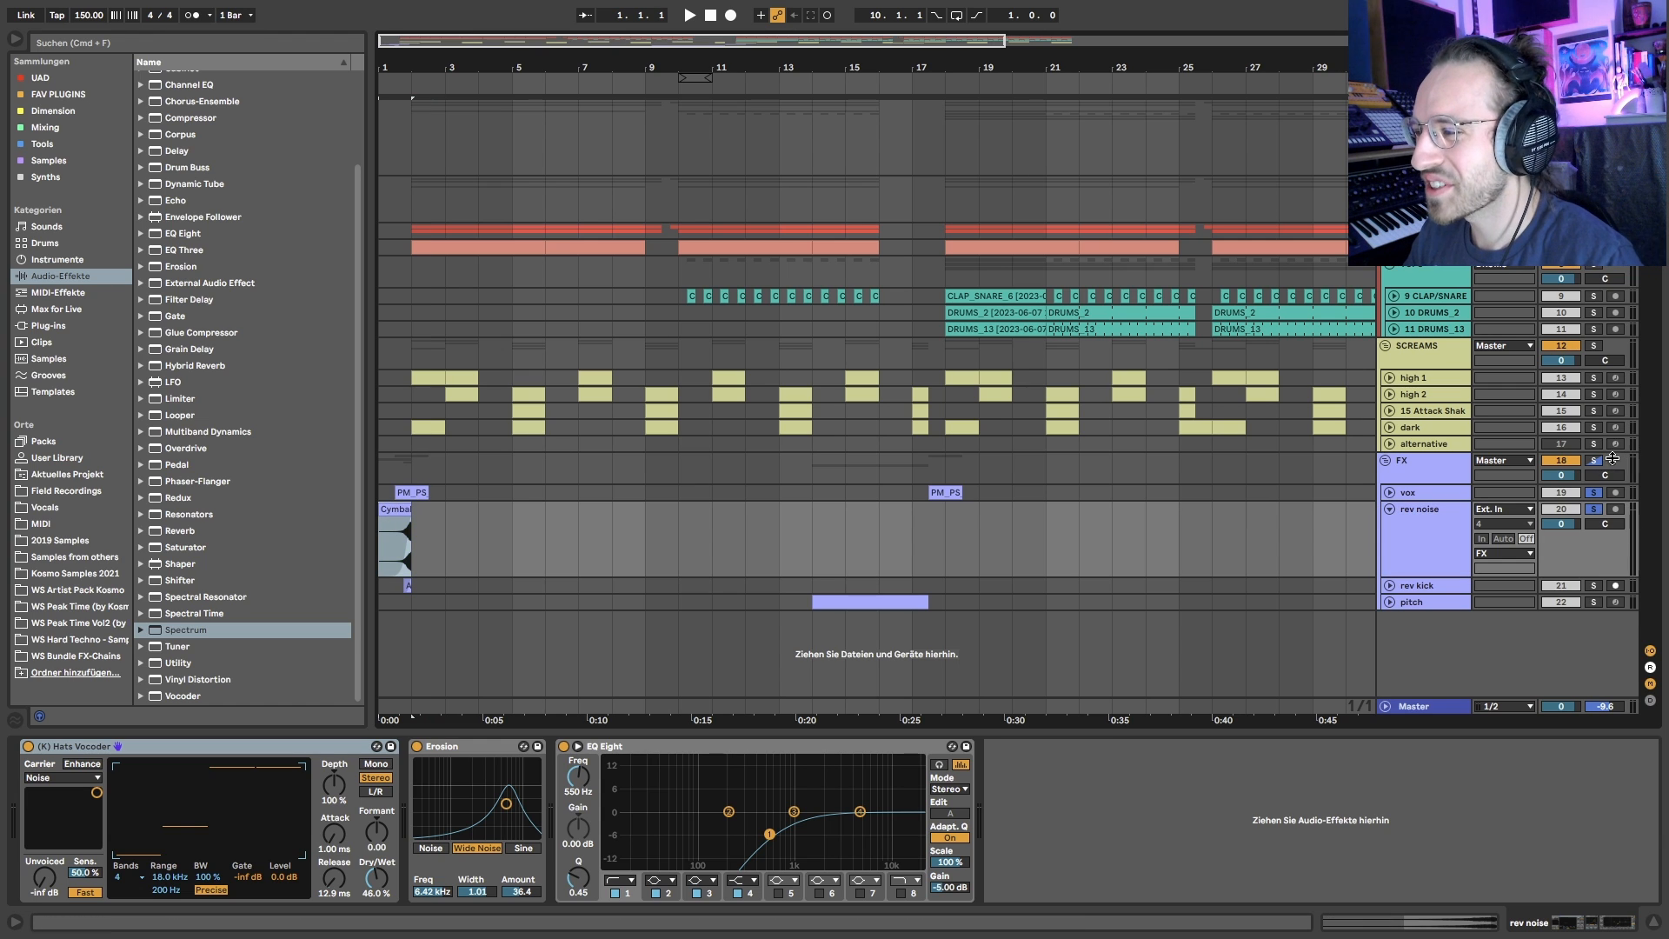
{"action": "left_click", "coordinate": [1434, 532]}
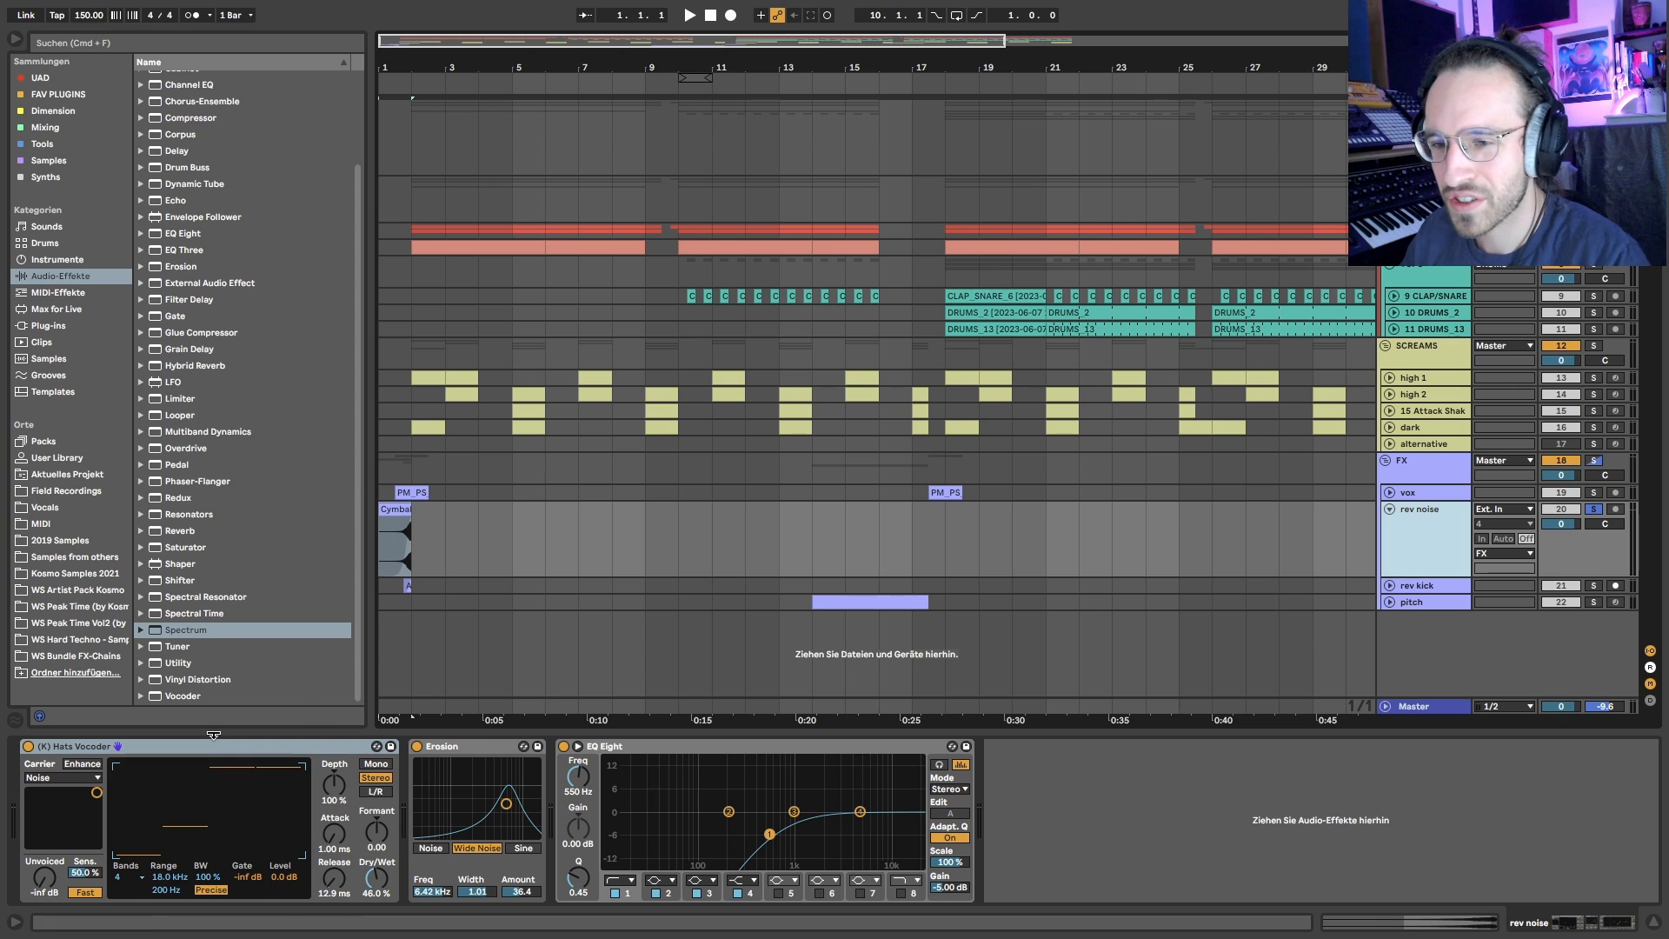
- Replay the soloed rev noise clip from bar 1 and fold the rev noise track
{"action": "key", "text": "space"}
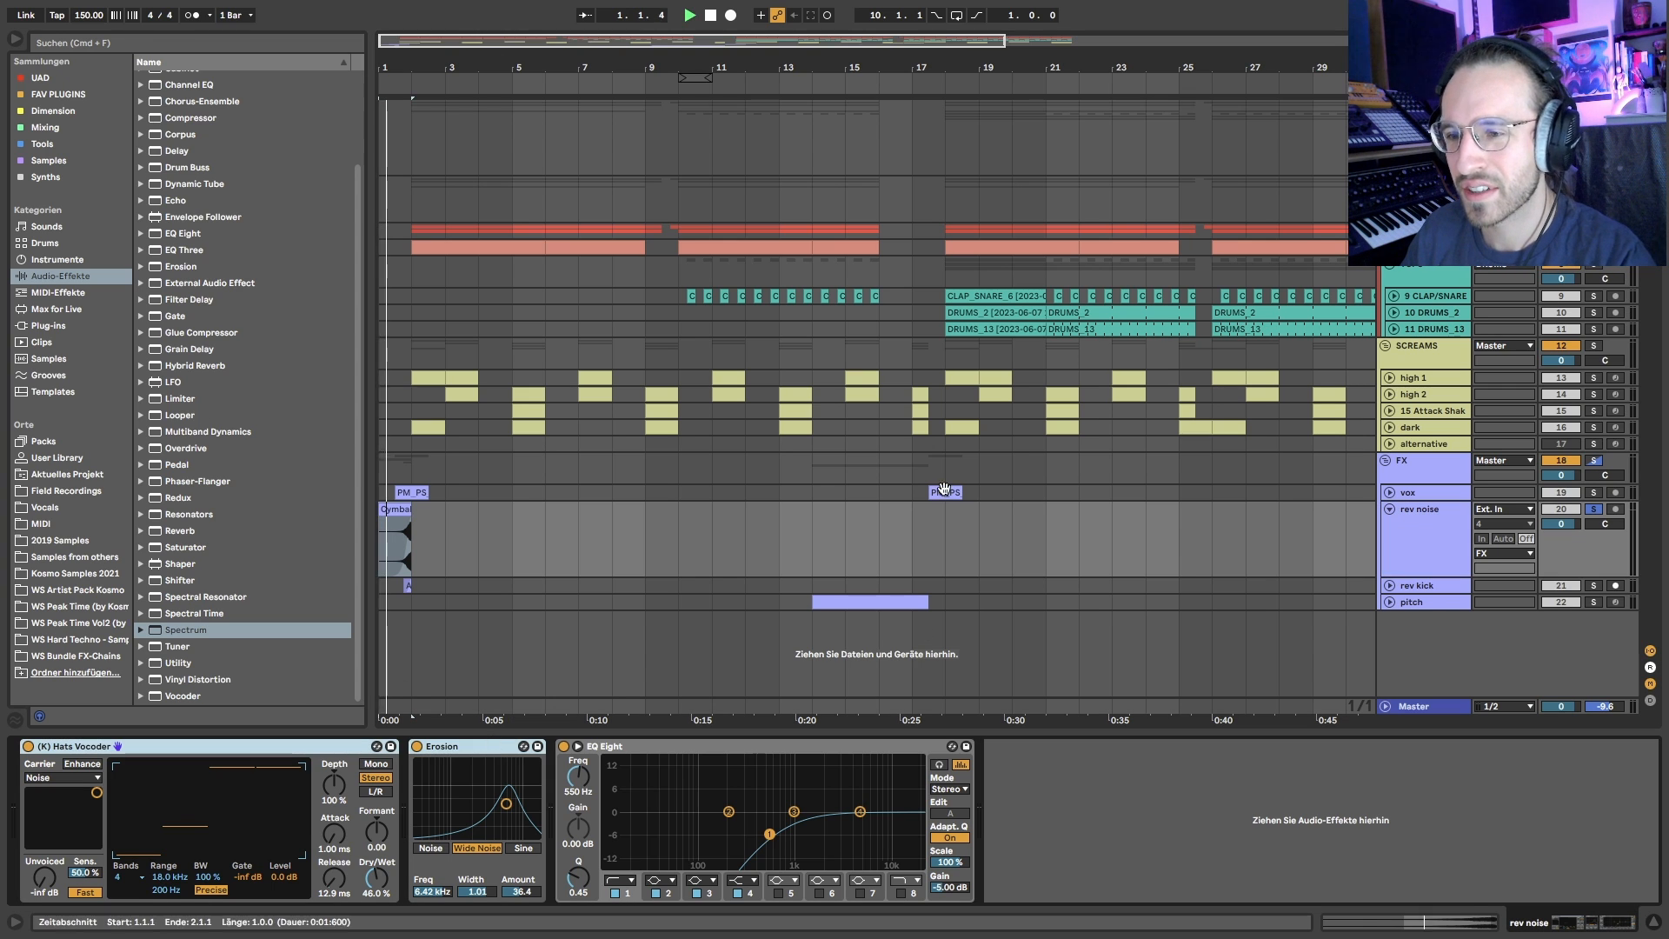
{"action": "left_click", "coordinate": [1389, 509]}
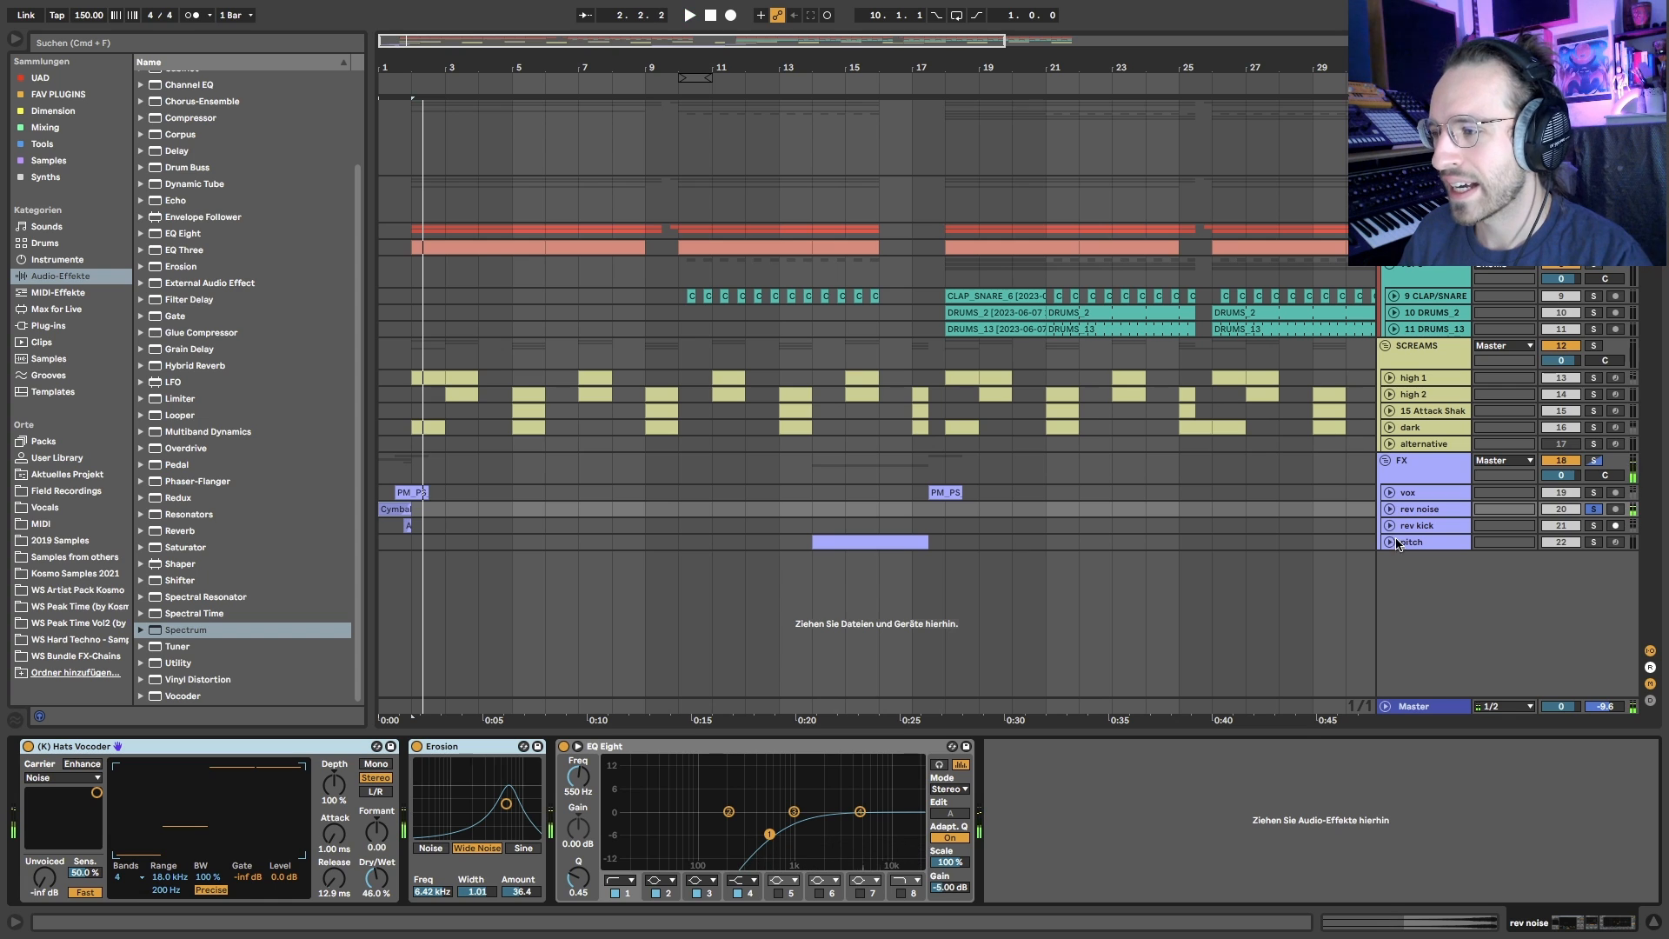
- Show the pitch track's Serum device and play its clip from bar 14 into the following section with the solos switched off
{"action": "left_click", "coordinate": [1426, 542]}
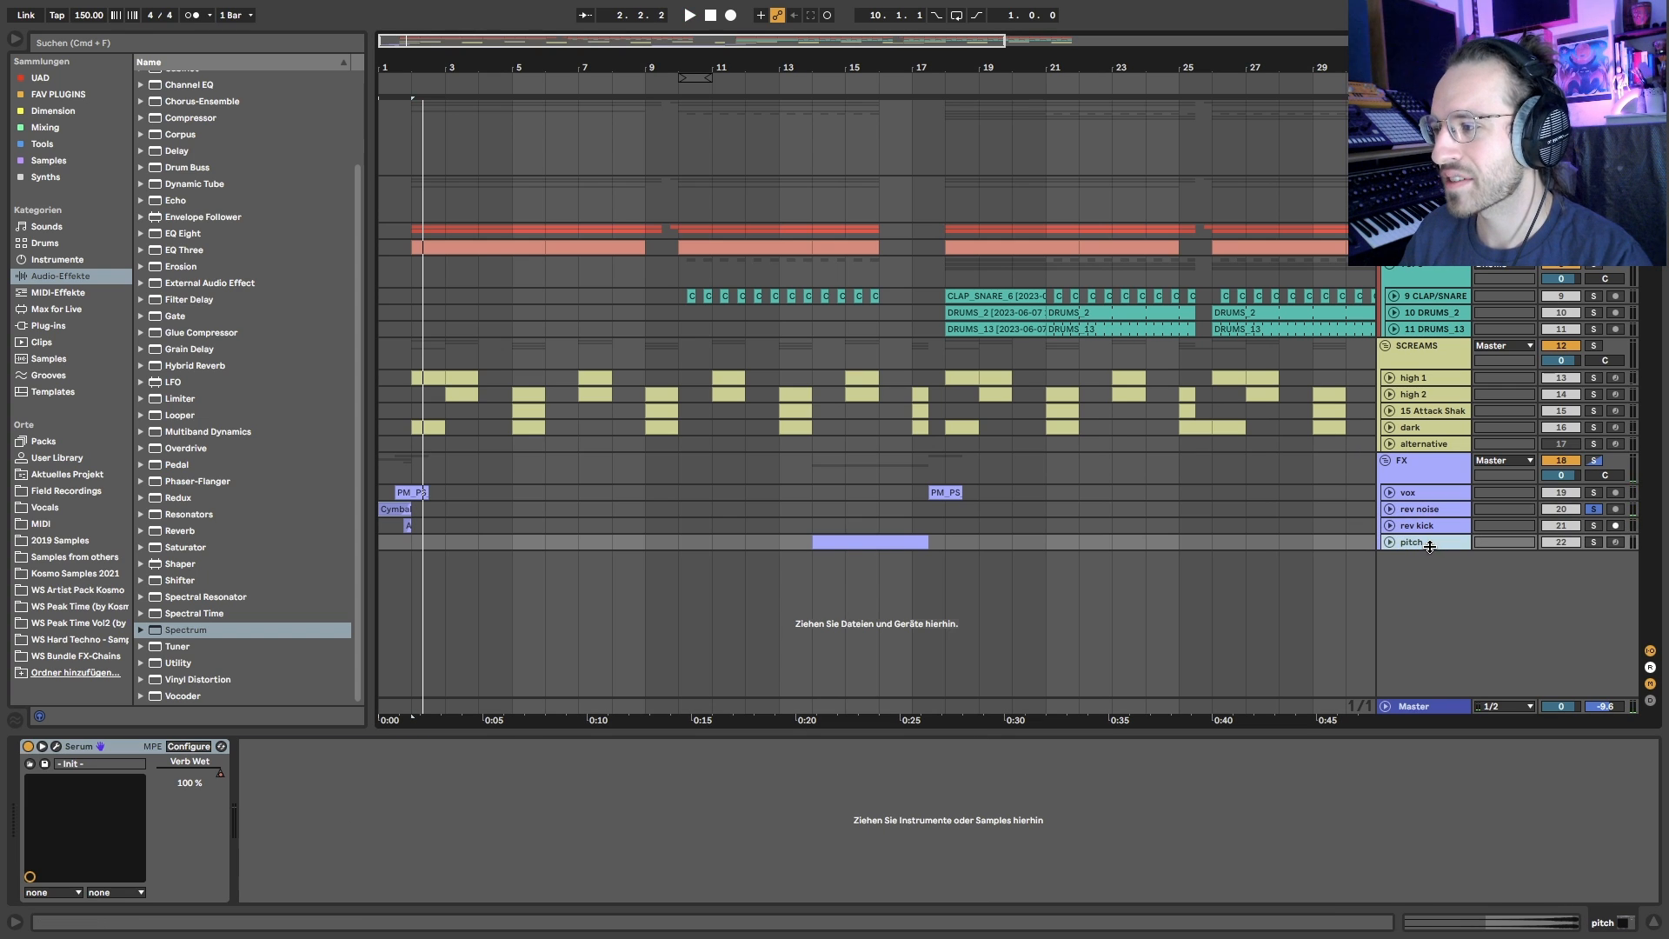
{"action": "key", "text": "space"}
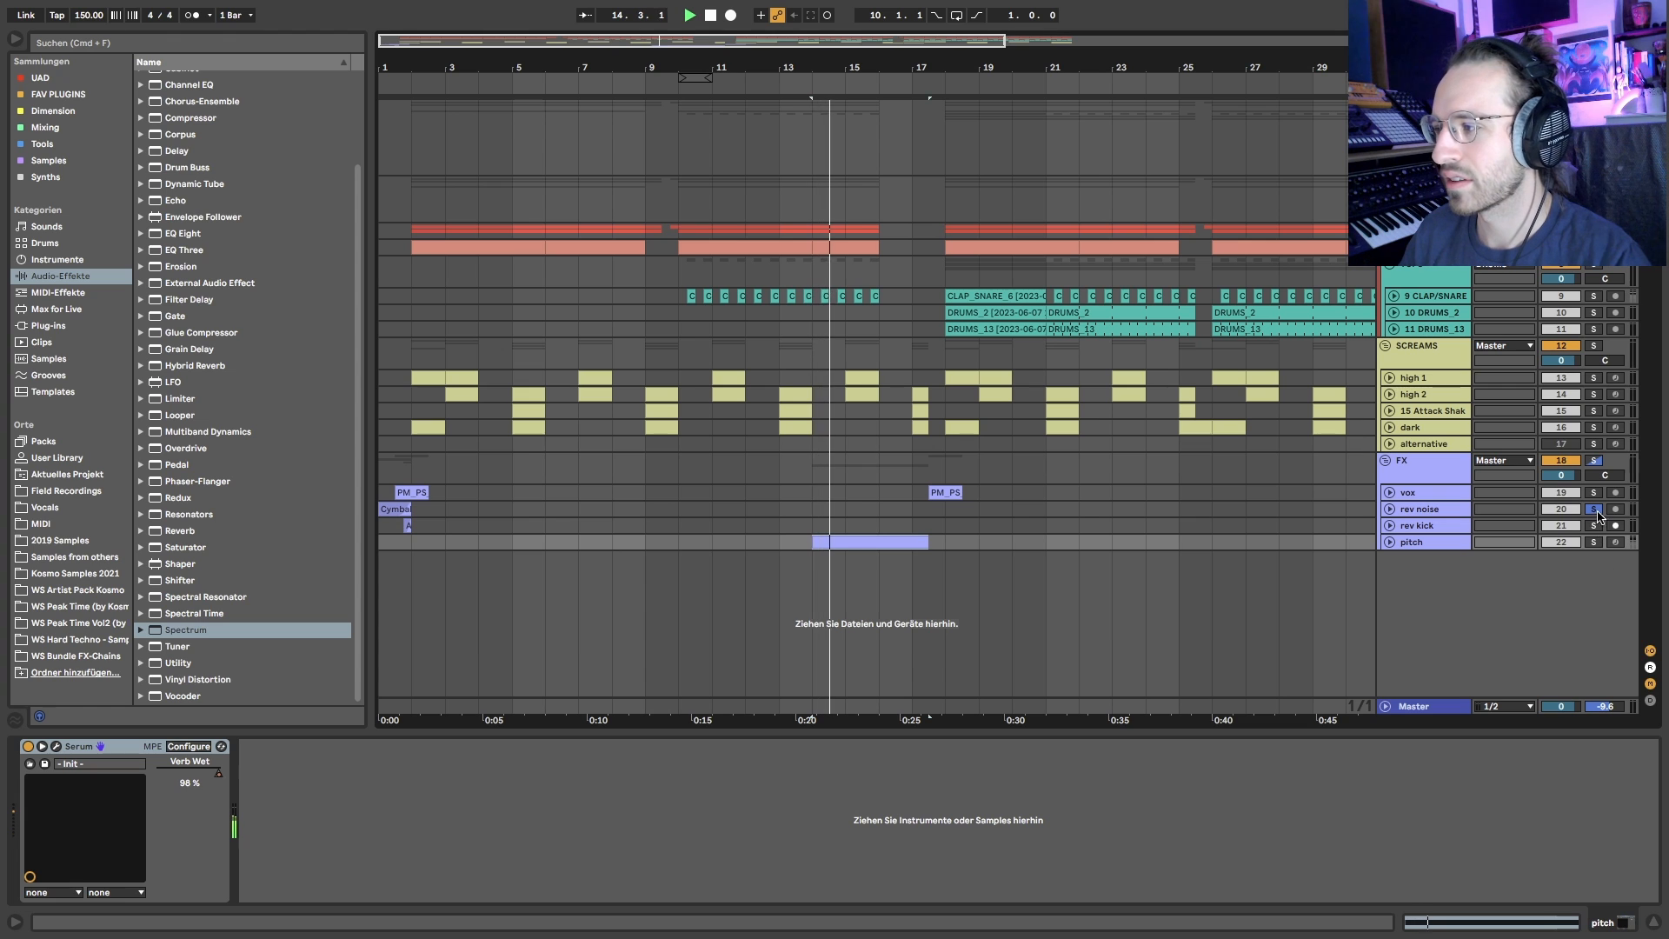
{"action": "left_click", "coordinate": [1595, 542]}
{"action": "left_click", "coordinate": [1595, 542]}
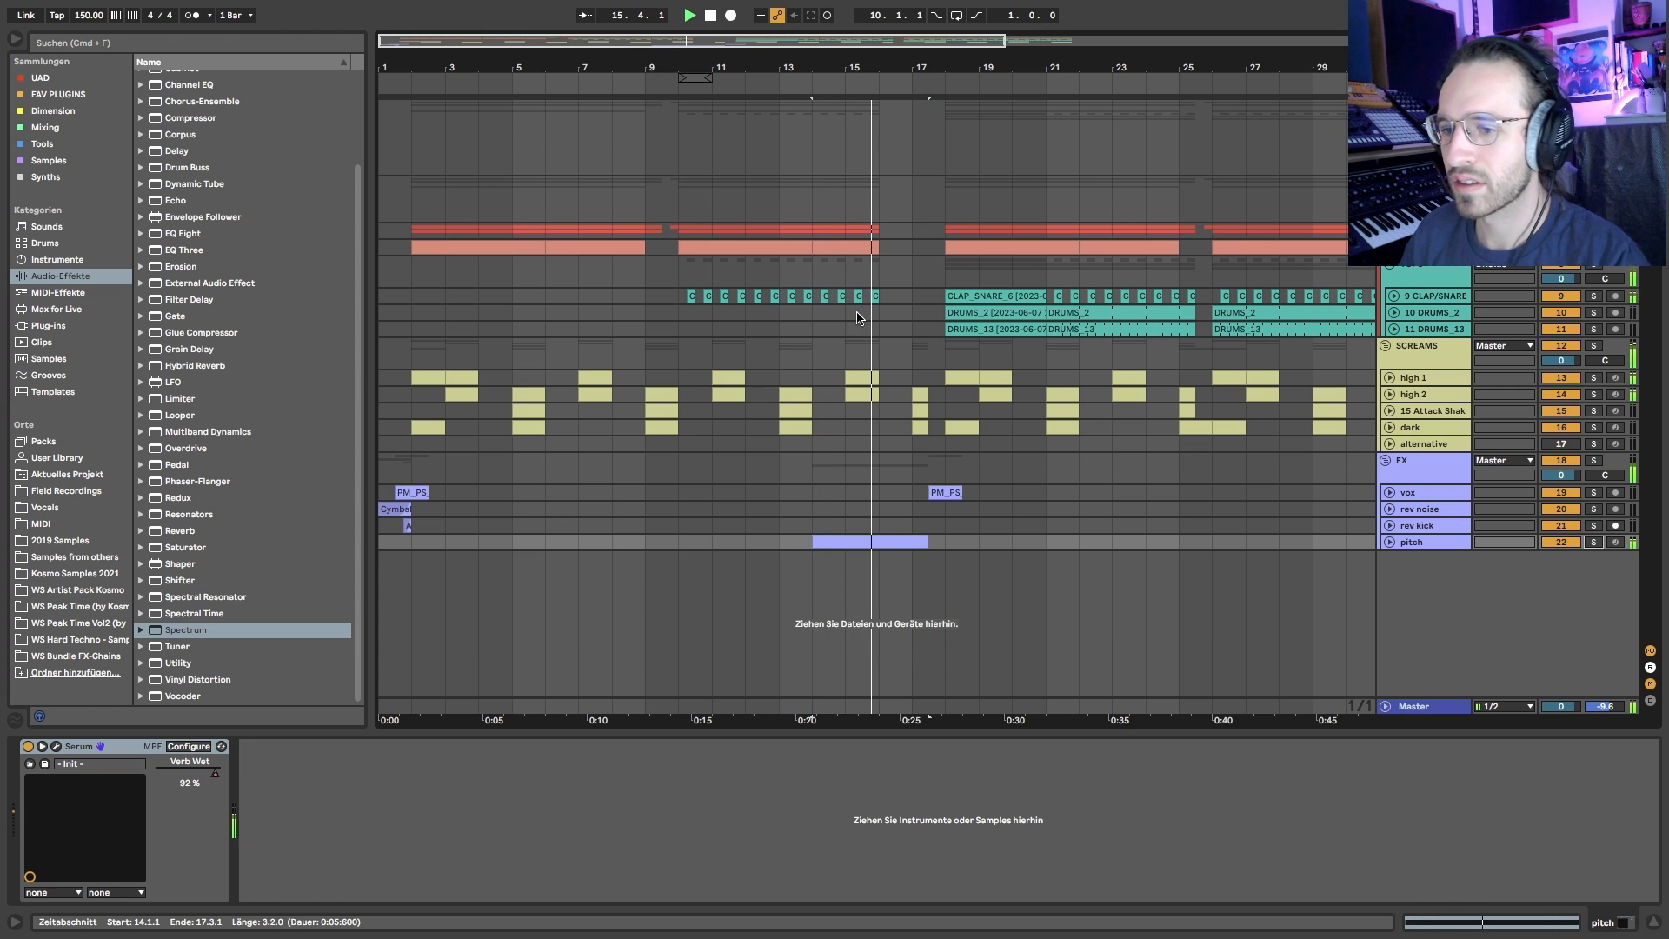
{"action": "scroll", "coordinate": [883, 294], "scroll_direction": "down", "scroll_amount": 3}
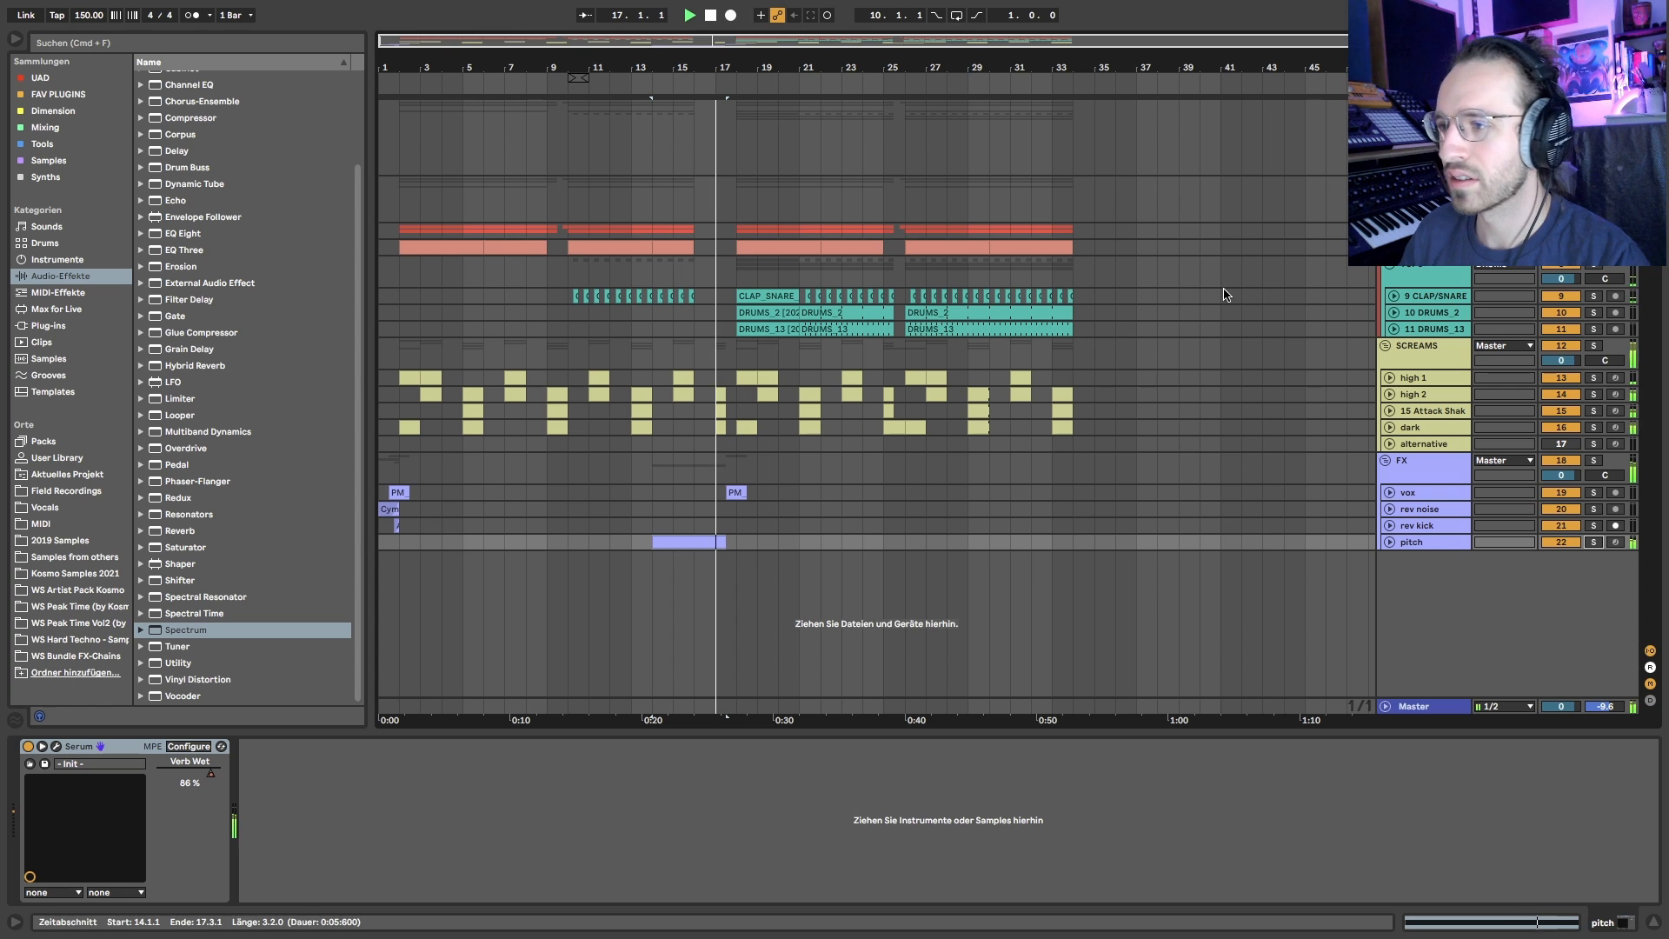
{"action": "scroll", "coordinate": [748, 374], "scroll_direction": "up", "scroll_amount": 1}
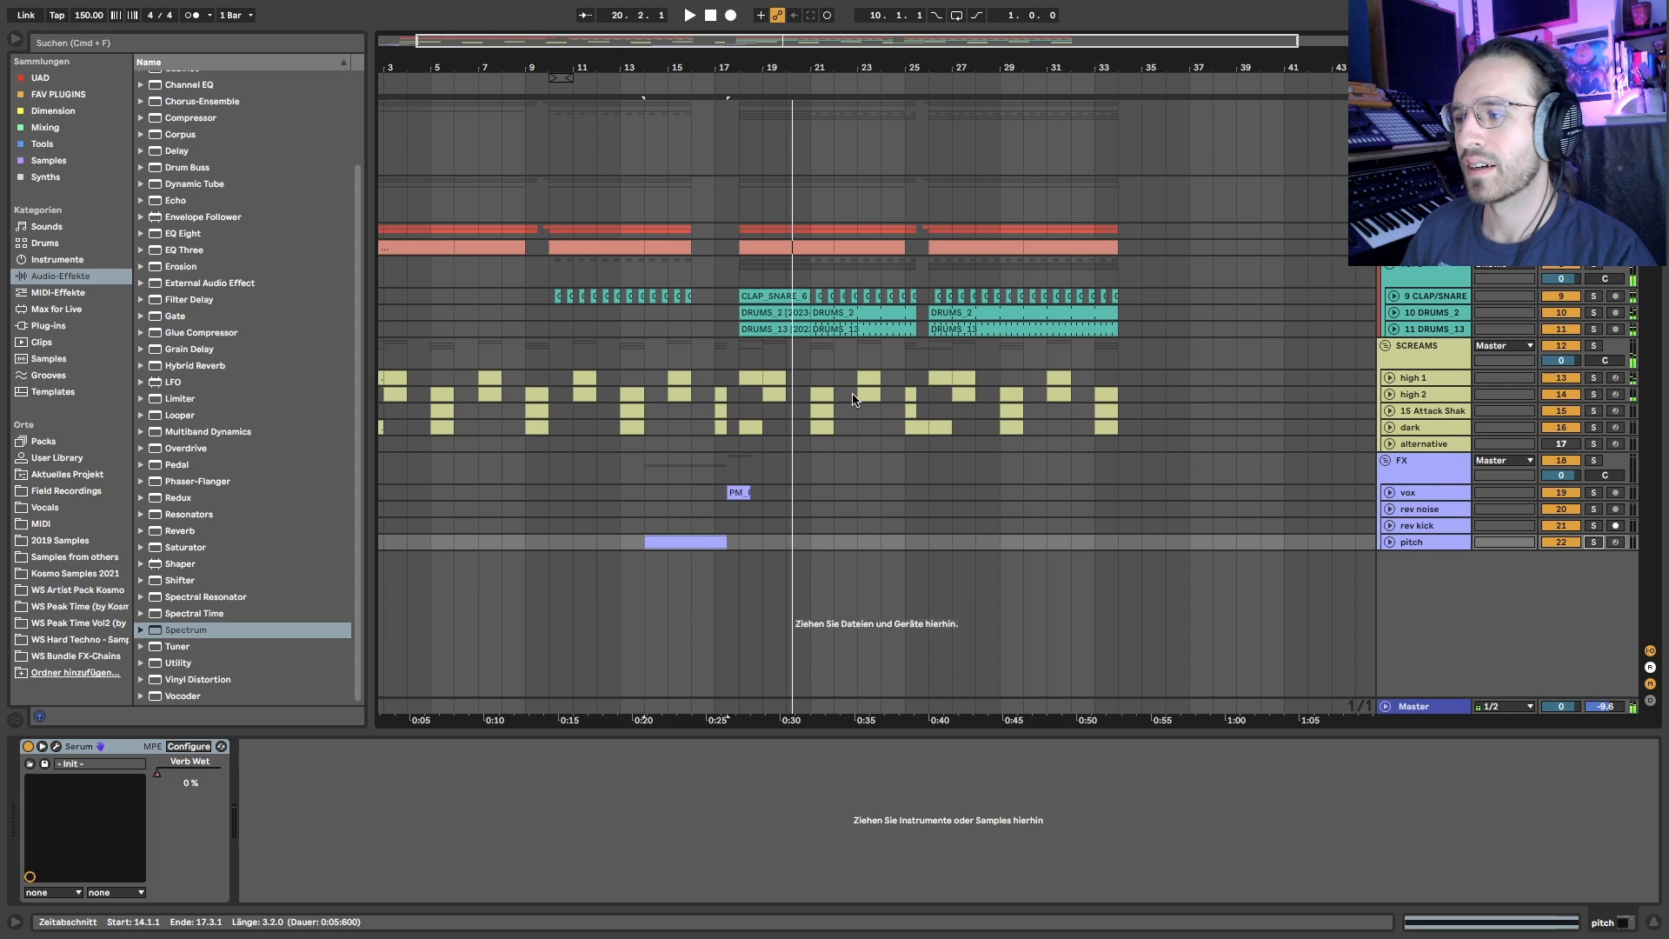
- Fold the FX group and mark bars 14 to 21 across the alternative and FX tracks
{"action": "left_click", "coordinate": [1447, 457]}
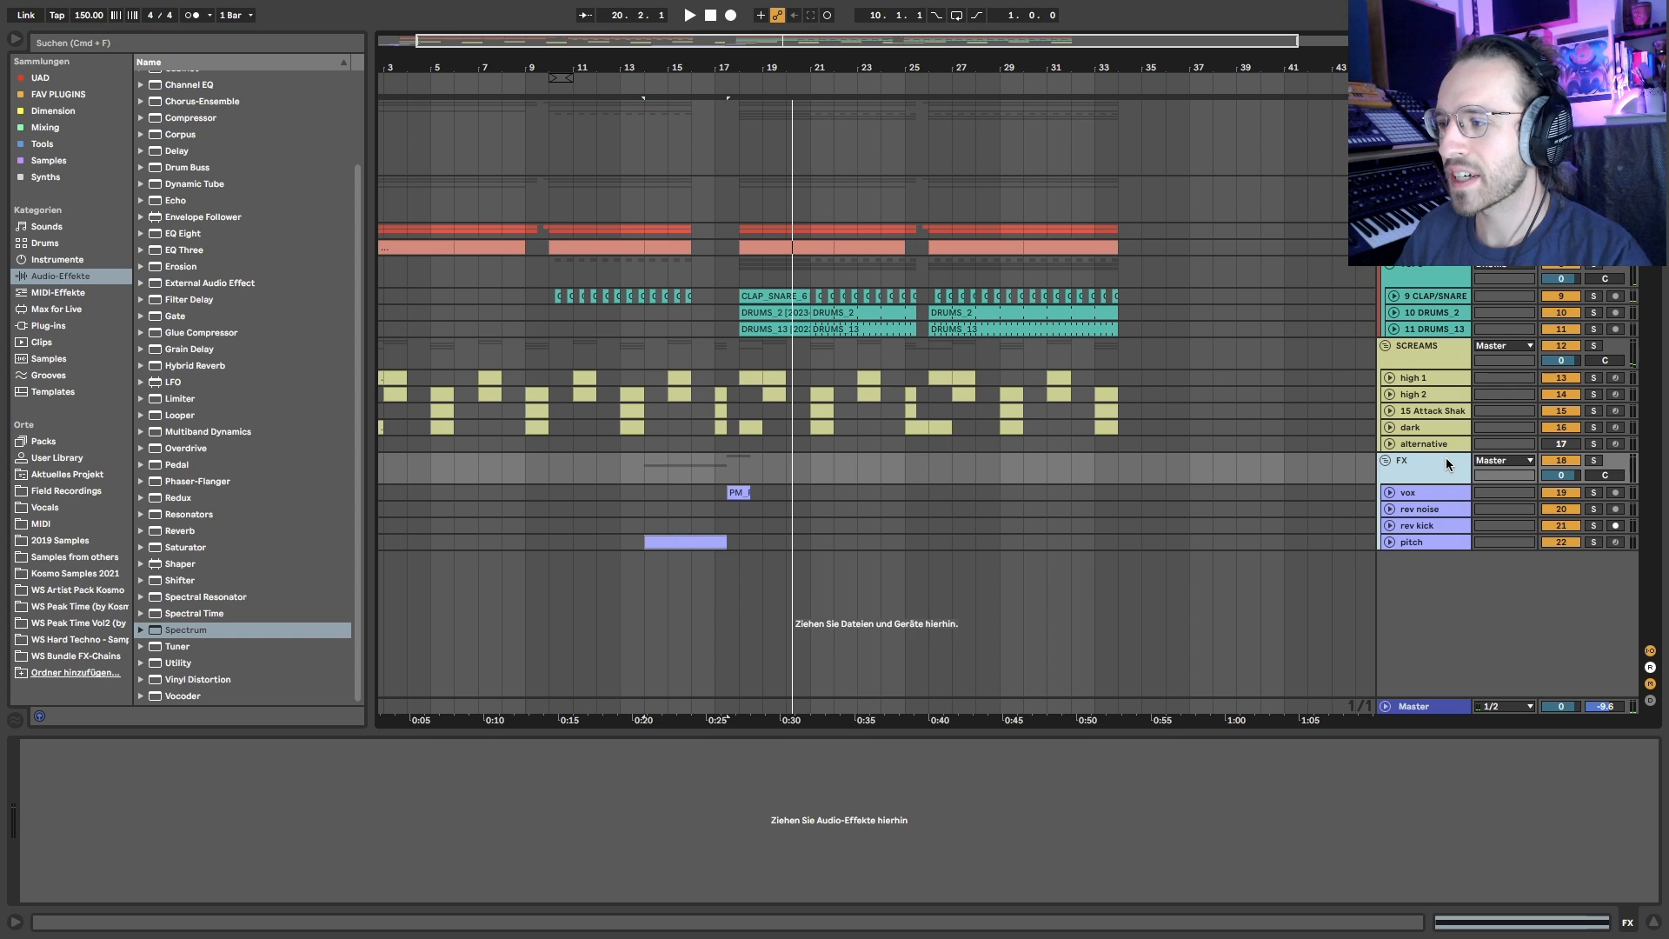
{"action": "key", "text": "Left"}
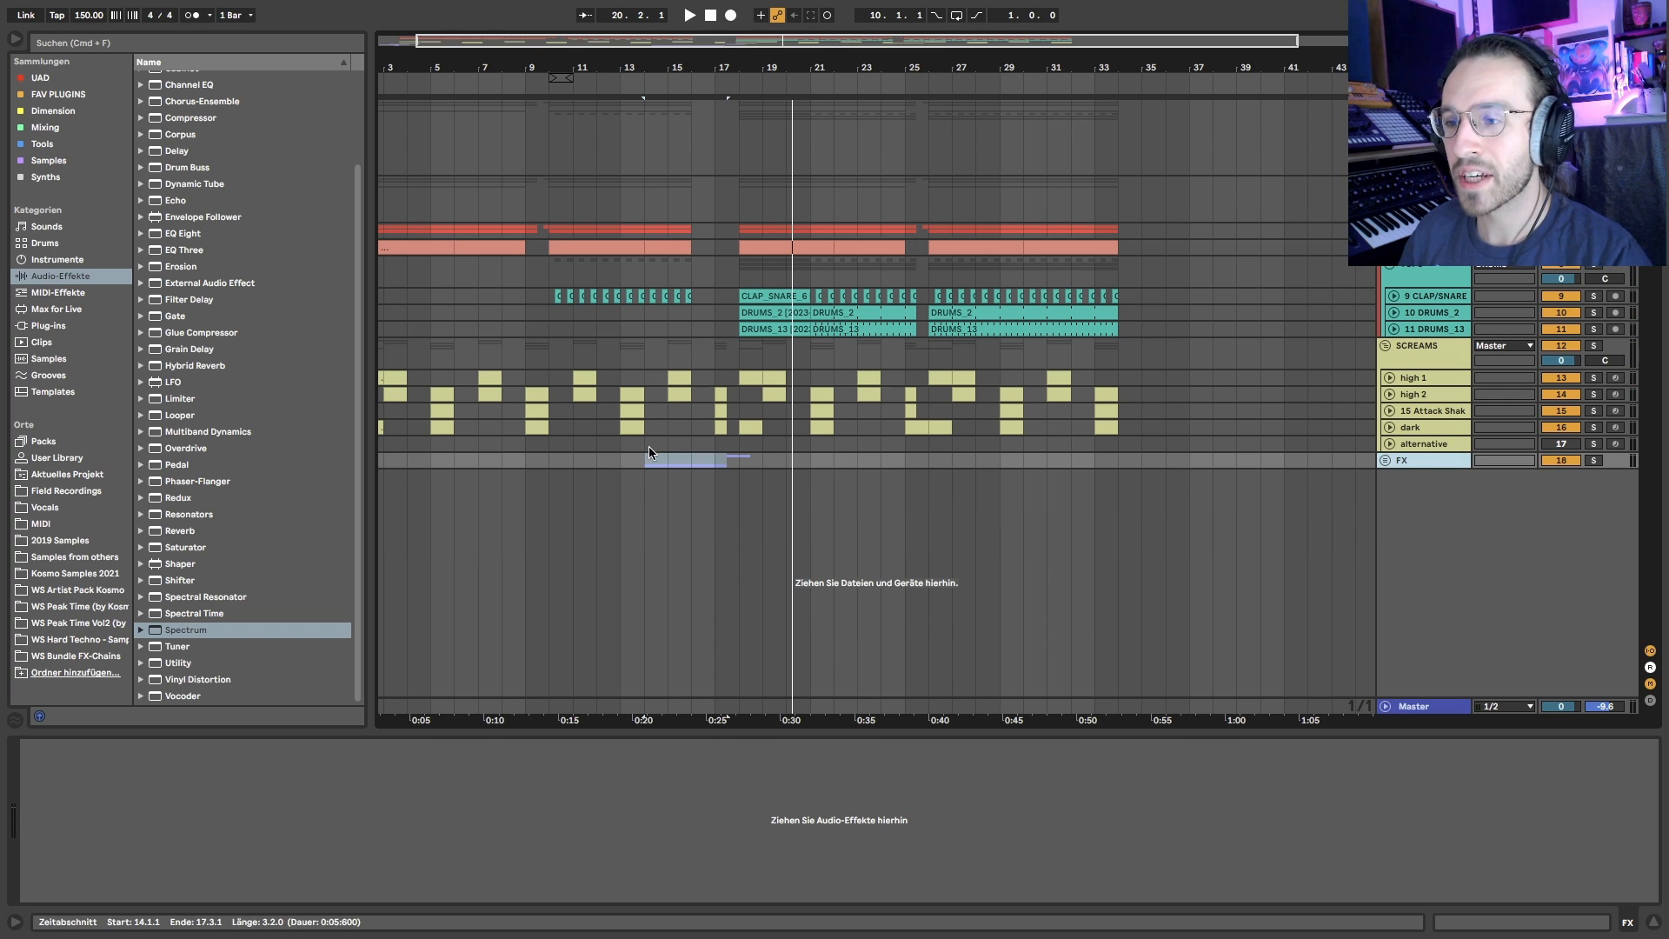
{"action": "left_click_drag", "start_coordinate": [649, 446], "coordinate": [811, 459]}
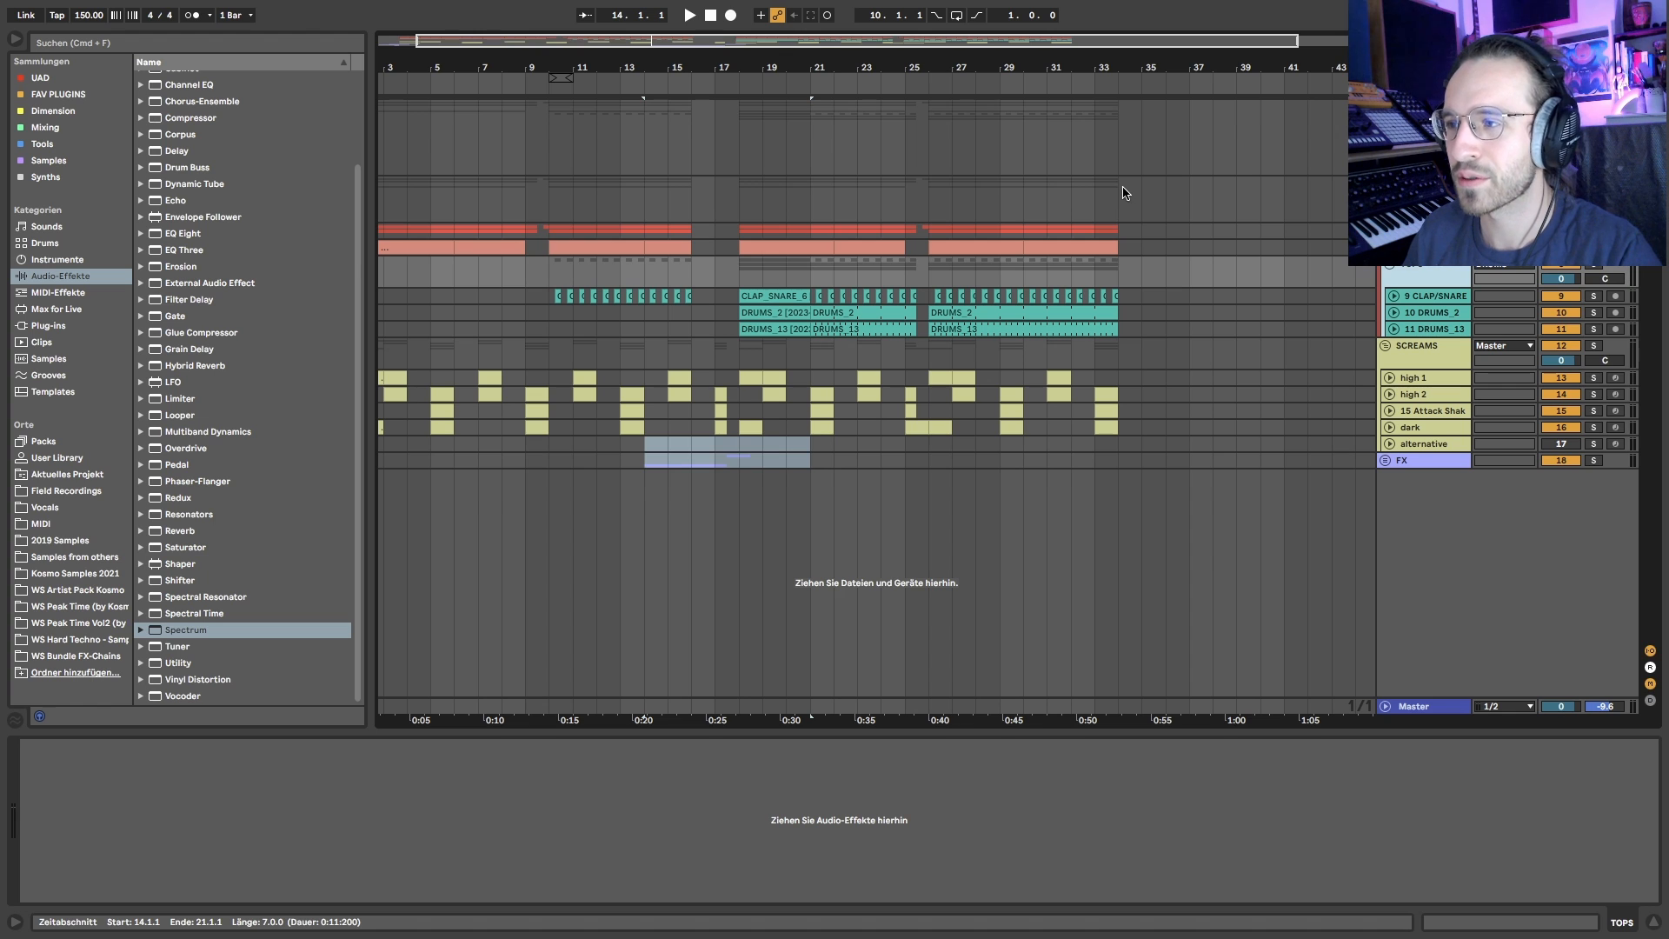
- Mark bars 1 to 34 down to the alternative track, briefly unfold 11 DRUMS_13, and place the insert marker at bar 10 on 10 DRUMS_2
{"action": "left_click_drag", "start_coordinate": [1123, 193], "coordinate": [380, 445]}
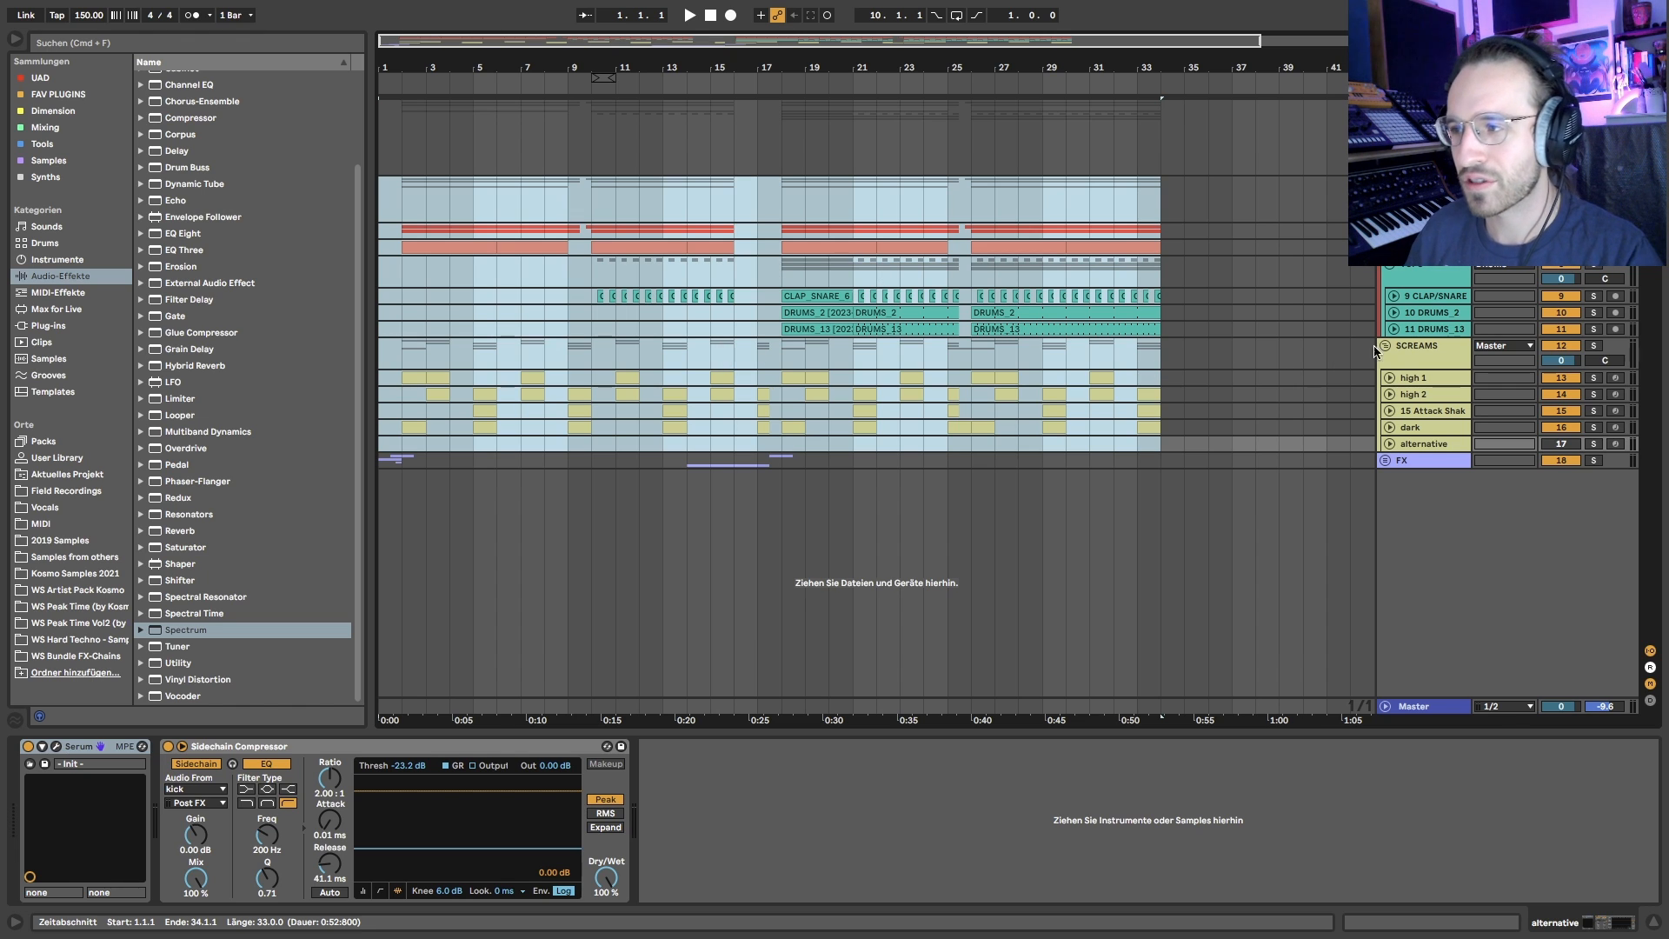
{"action": "left_click", "coordinate": [1395, 329]}
{"action": "left_click", "coordinate": [798, 346]}
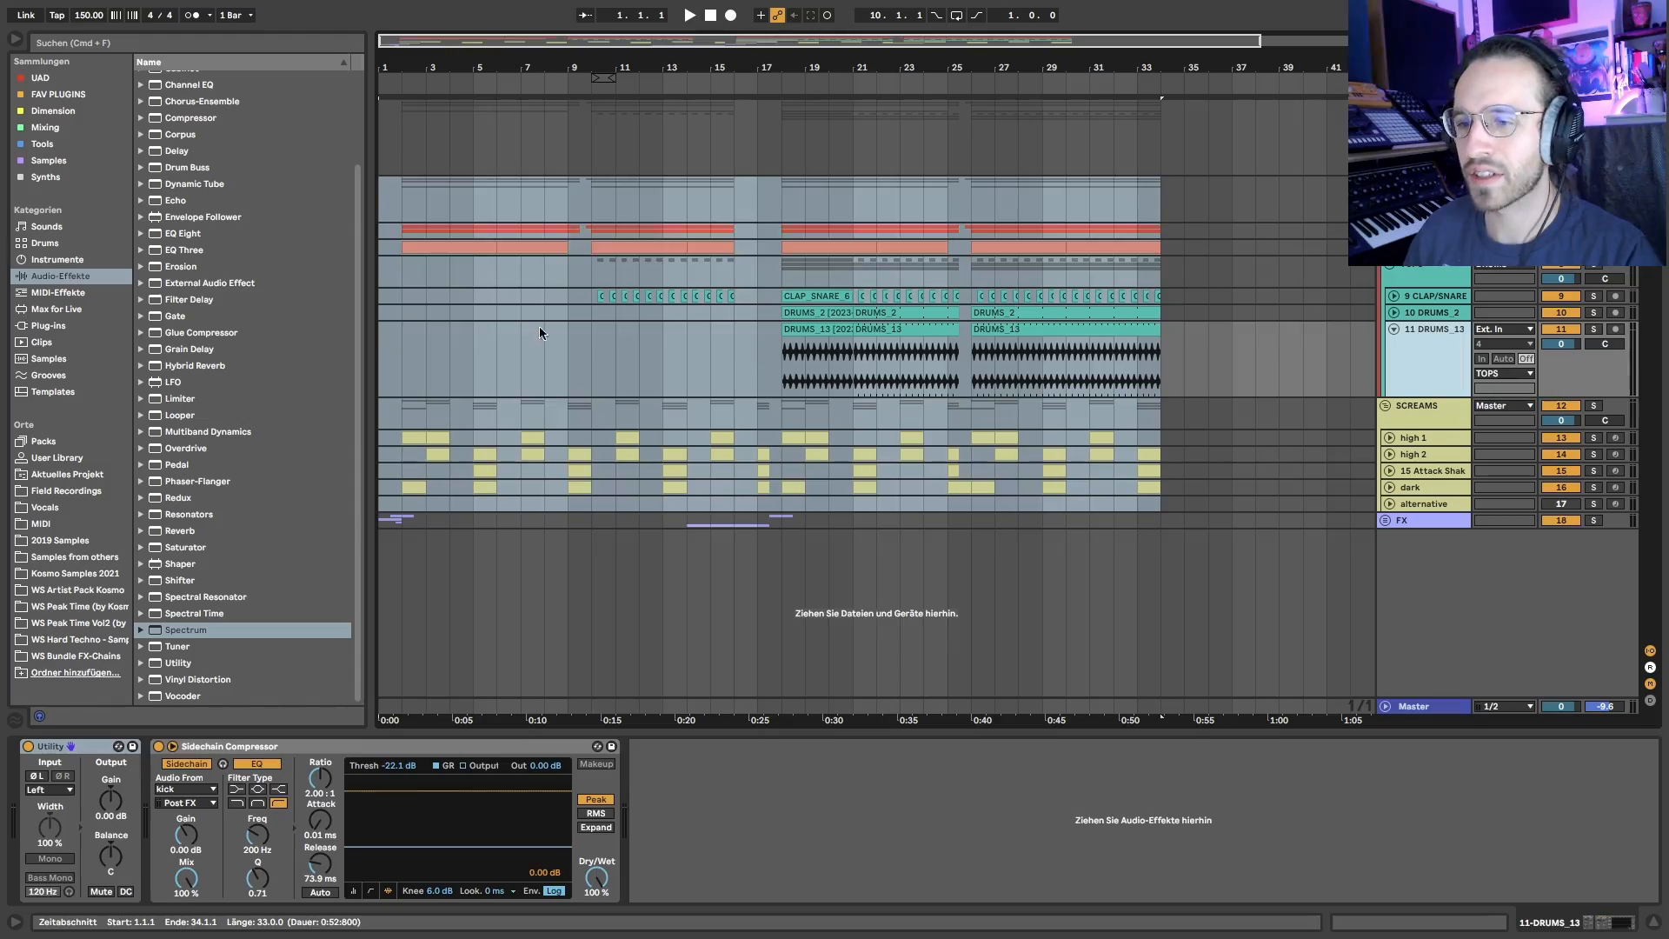
{"action": "left_click", "coordinate": [591, 312]}
{"action": "left_click", "coordinate": [1395, 329]}
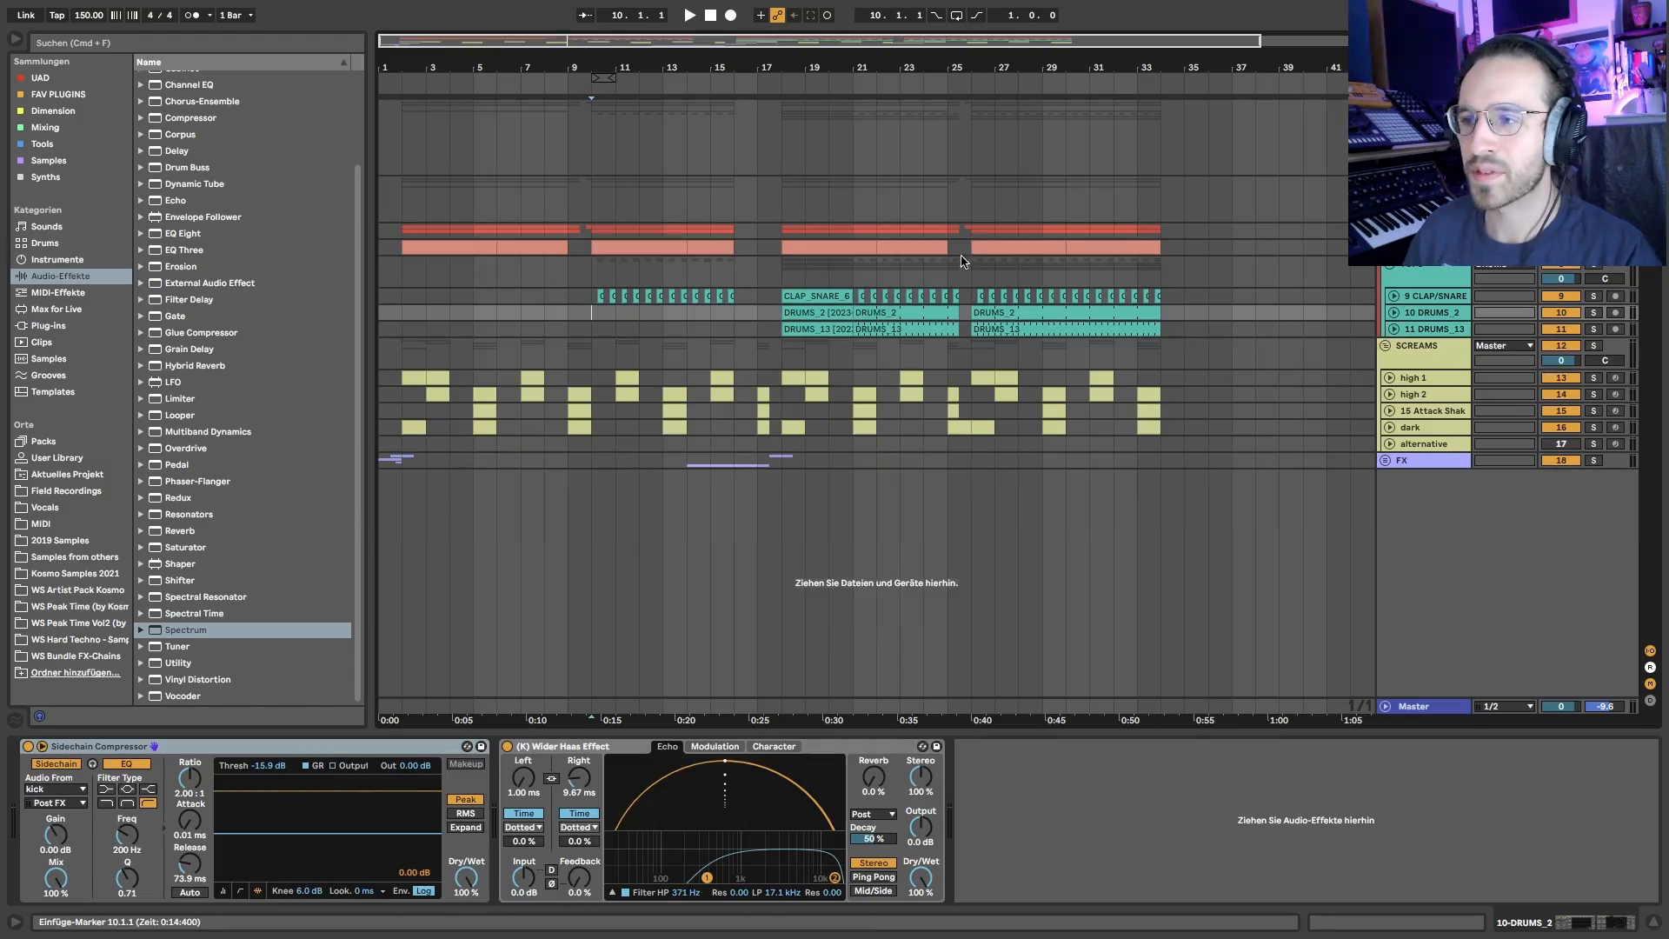